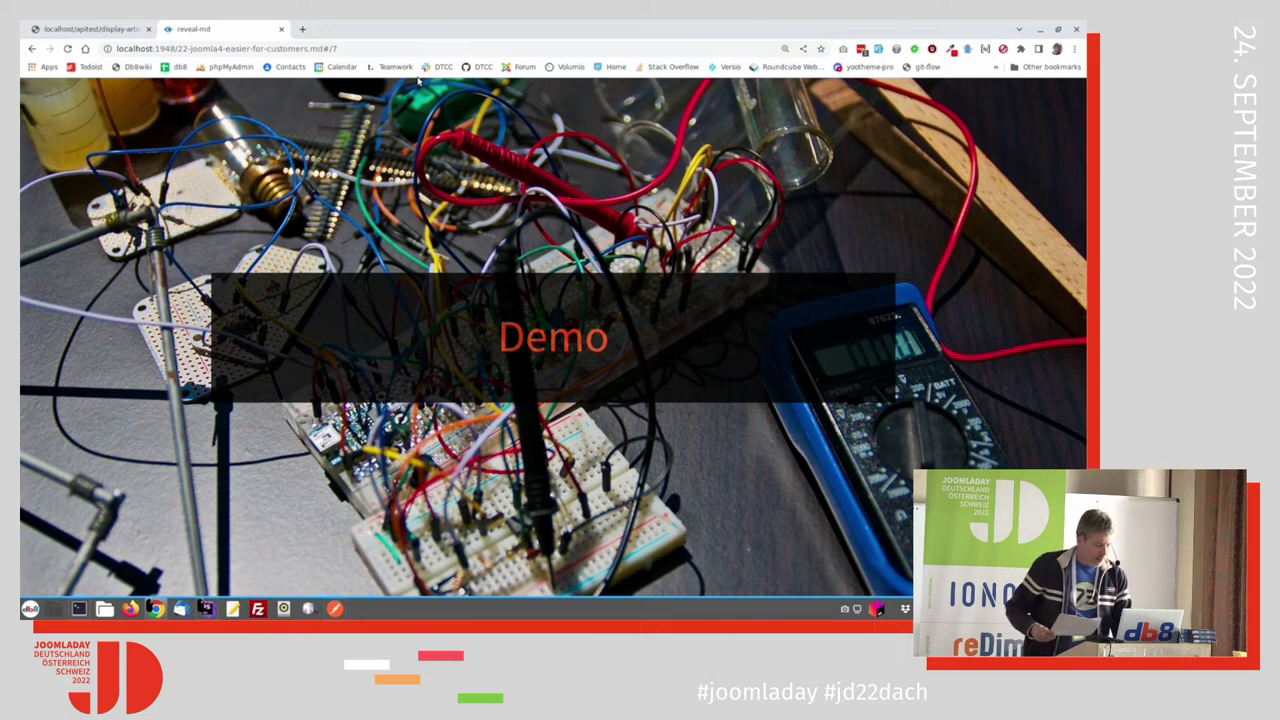
Step: Open the Initech front-end site in a new tab from the Joomla admin header
key(alt+Tab)
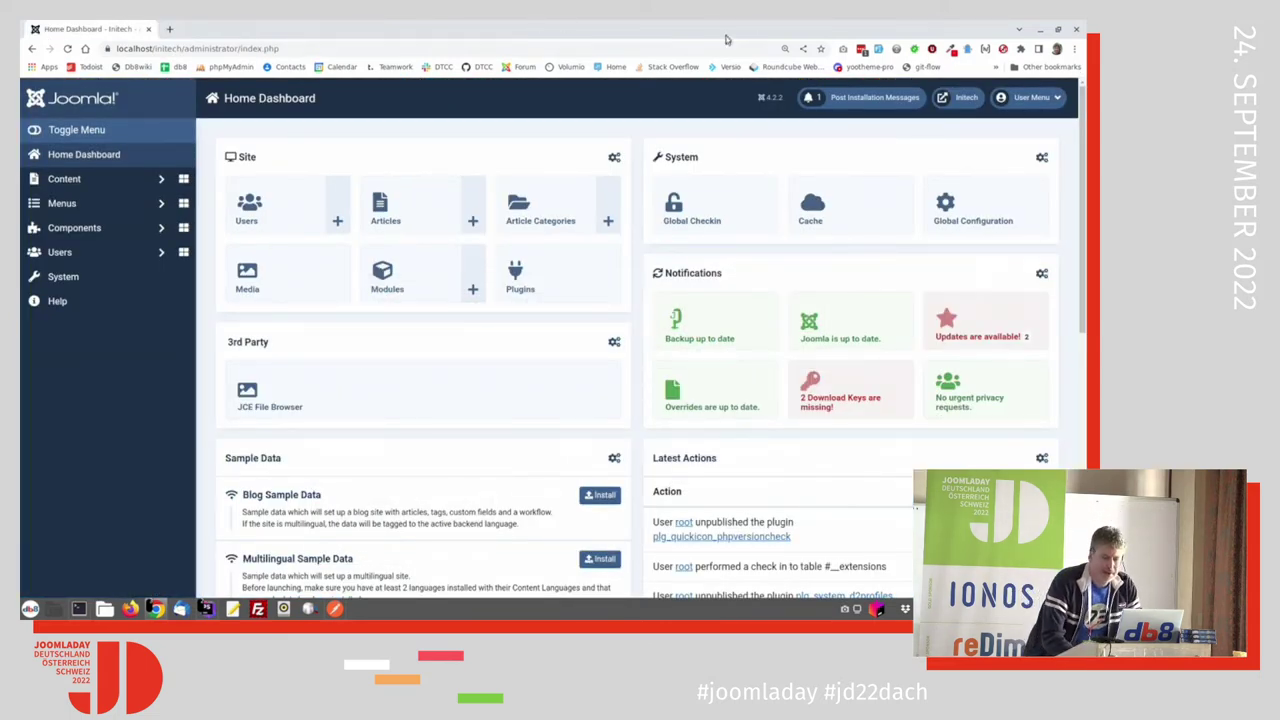
click(966, 97)
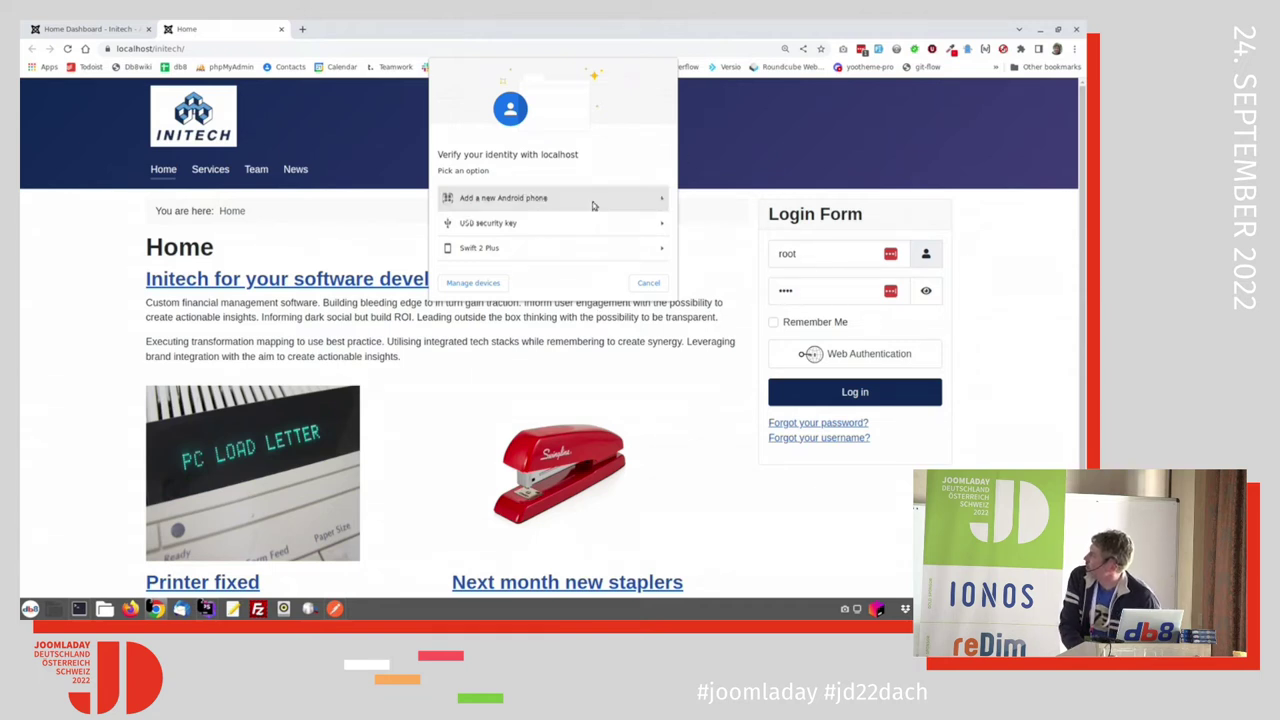
Step: View the front-end Team page past the passkey prompts and NotAllowedError, then return to the admin tab
click(650, 283)
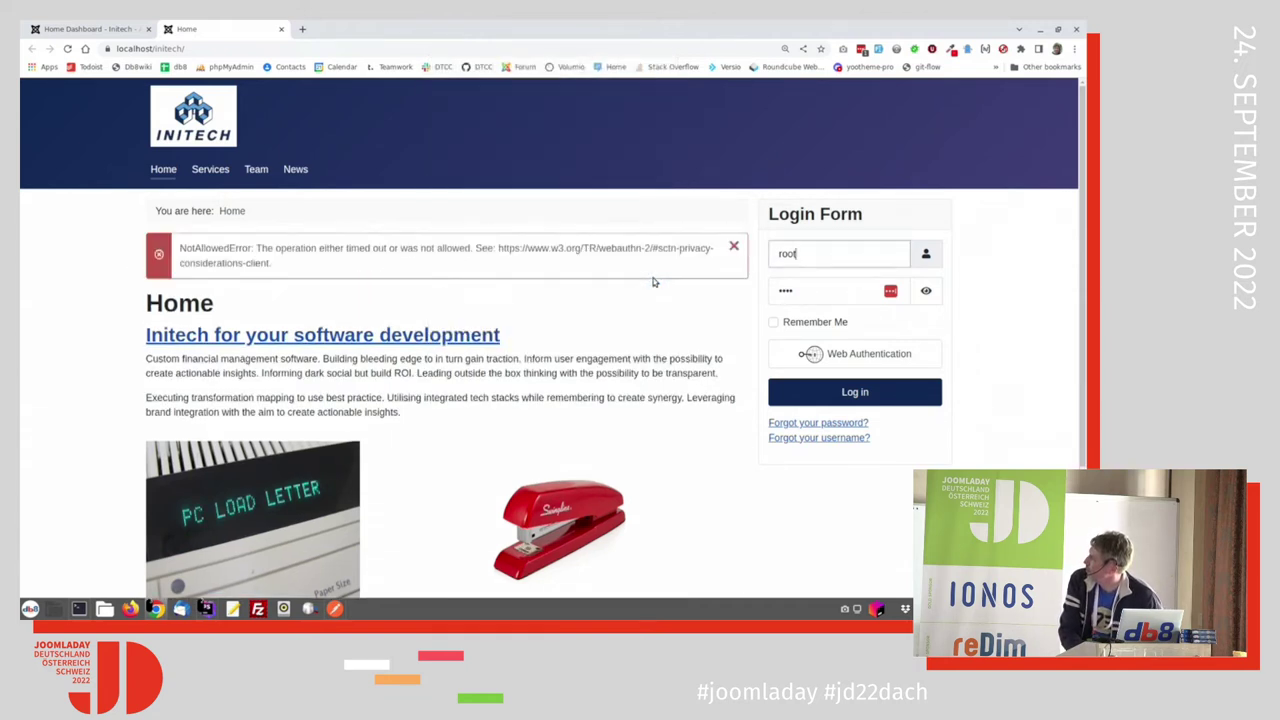
click(253, 174)
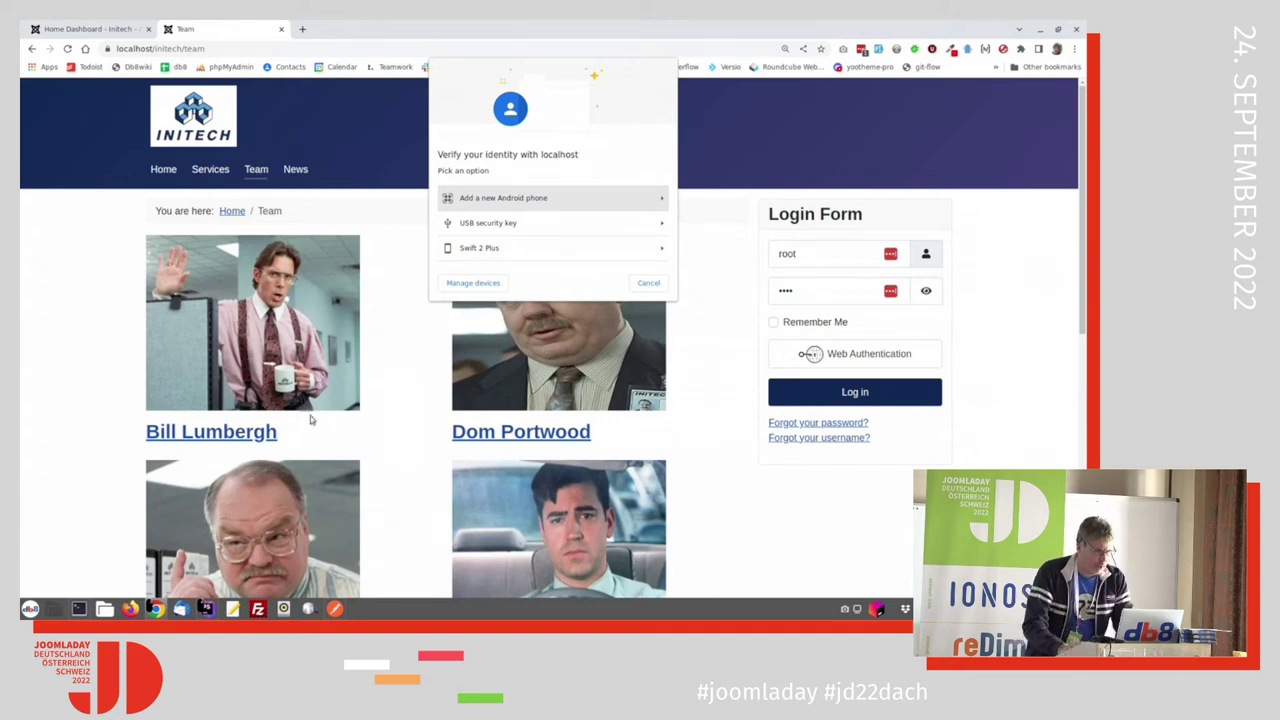
click(649, 283)
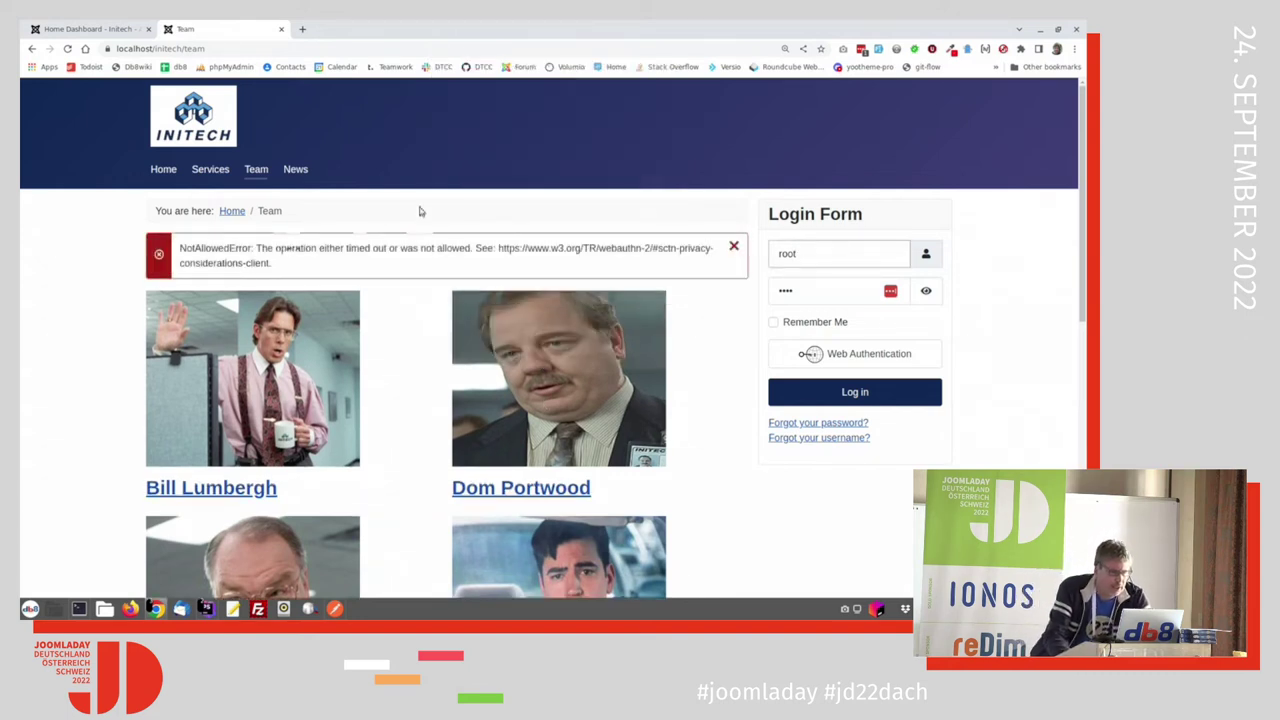
click(252, 174)
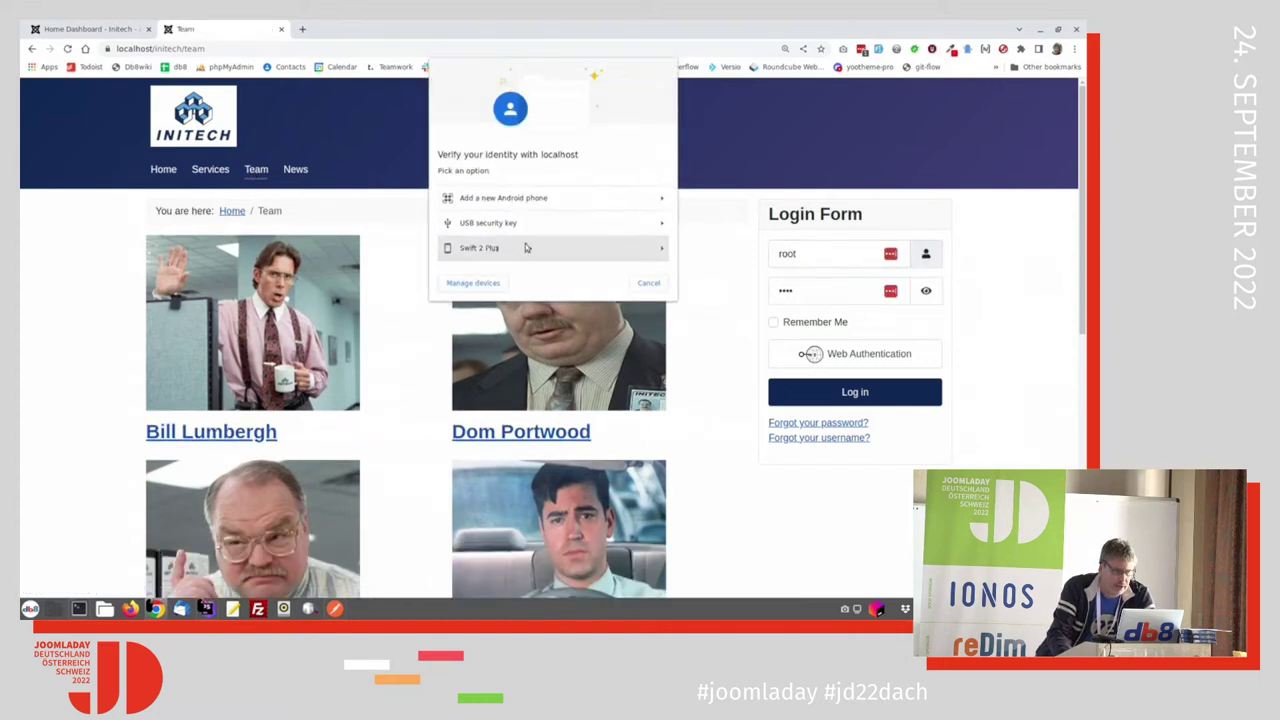
click(649, 284)
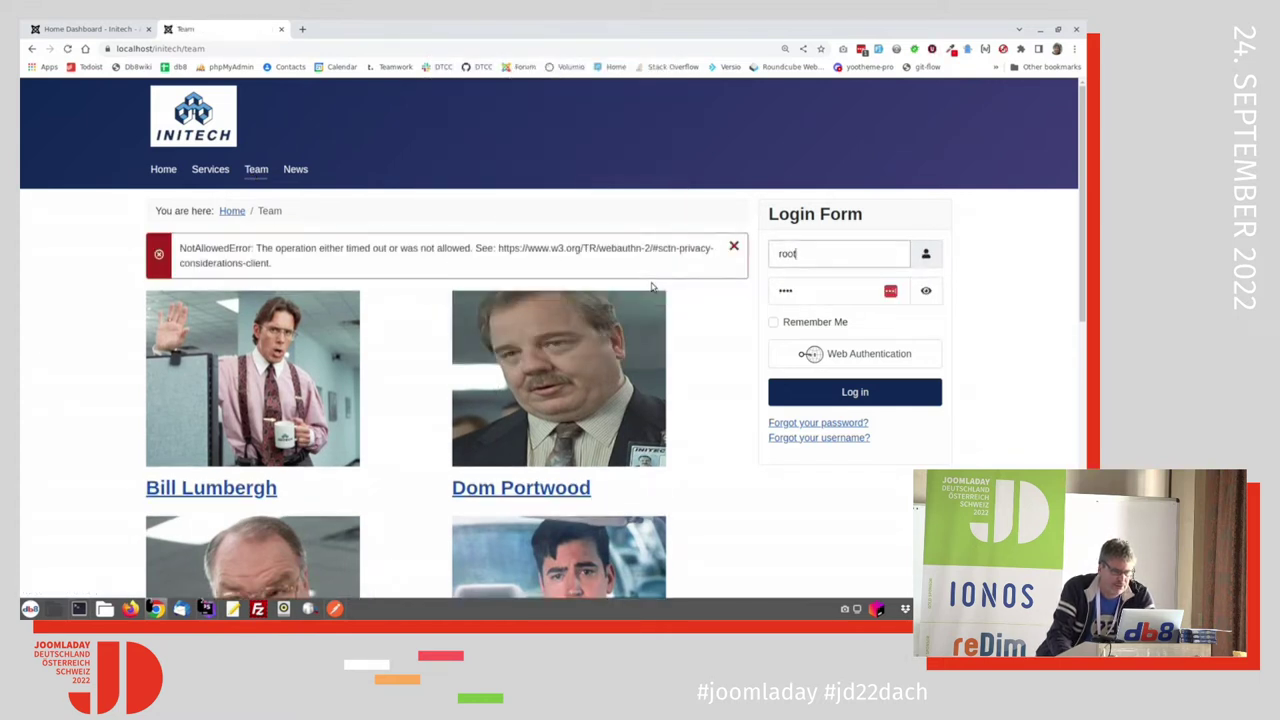
click(735, 245)
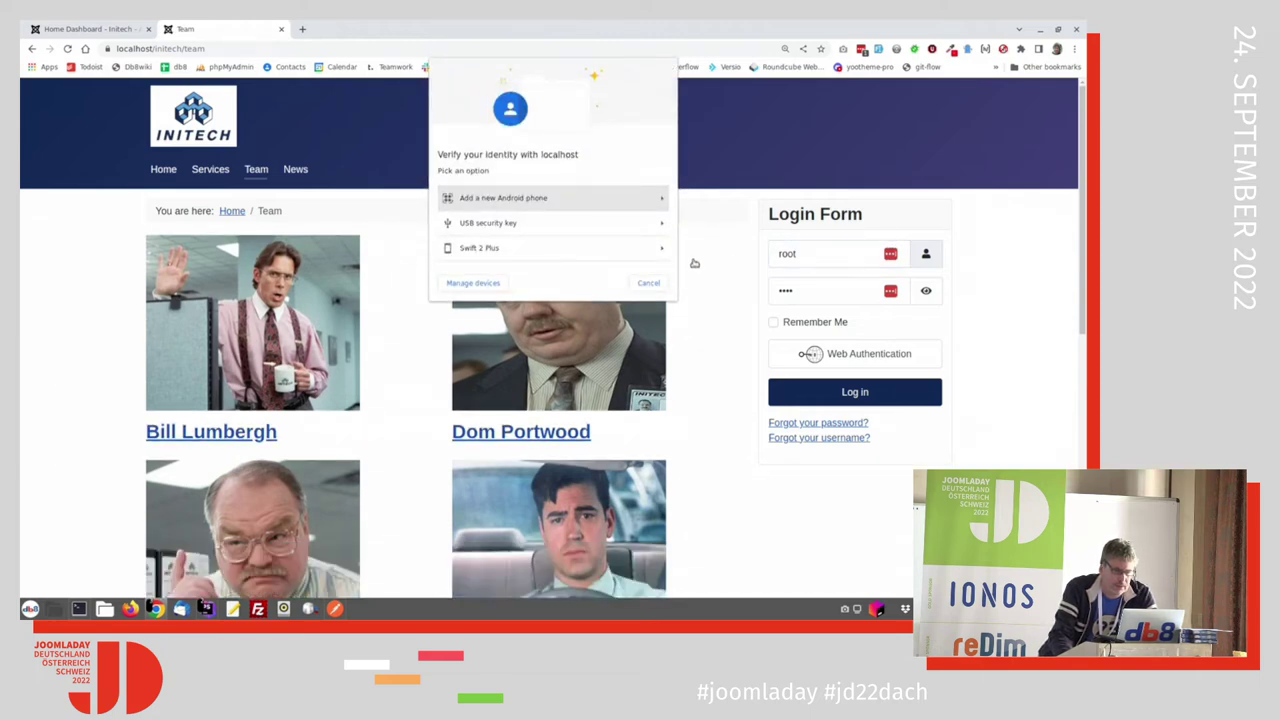
click(654, 284)
scroll(420, 415, down, 3)
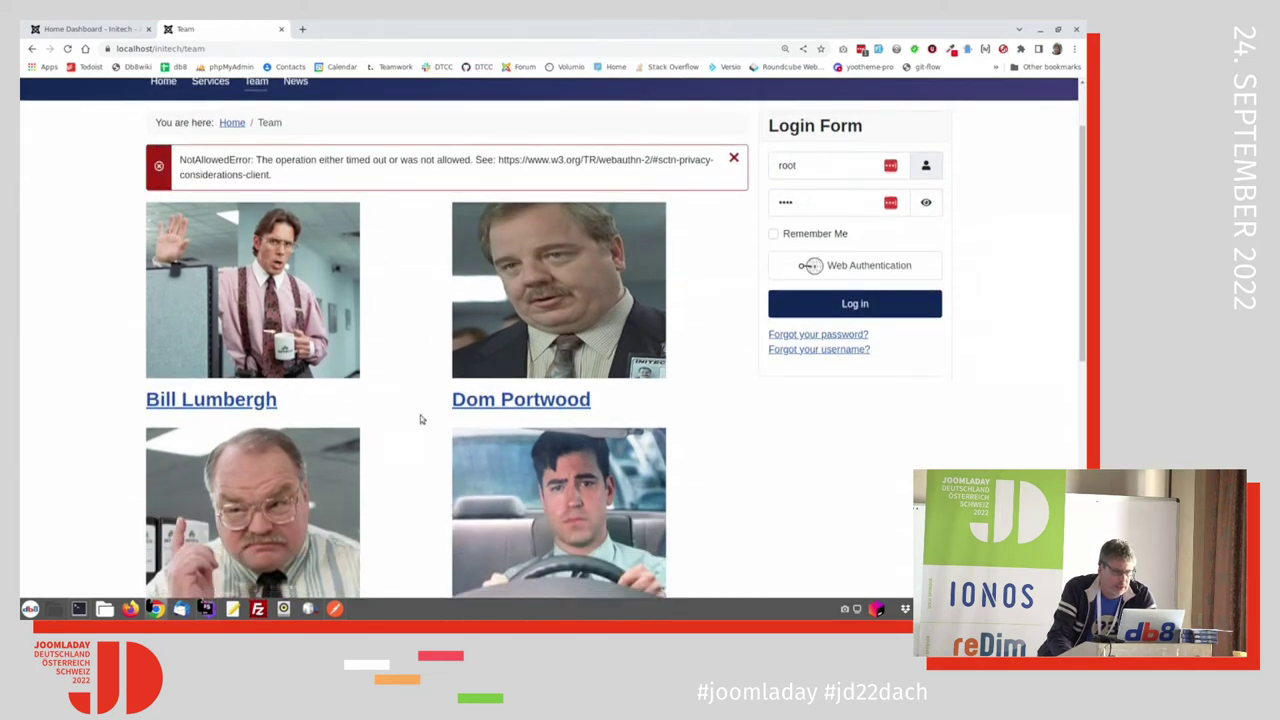
scroll(398, 308, up, 1)
click(134, 26)
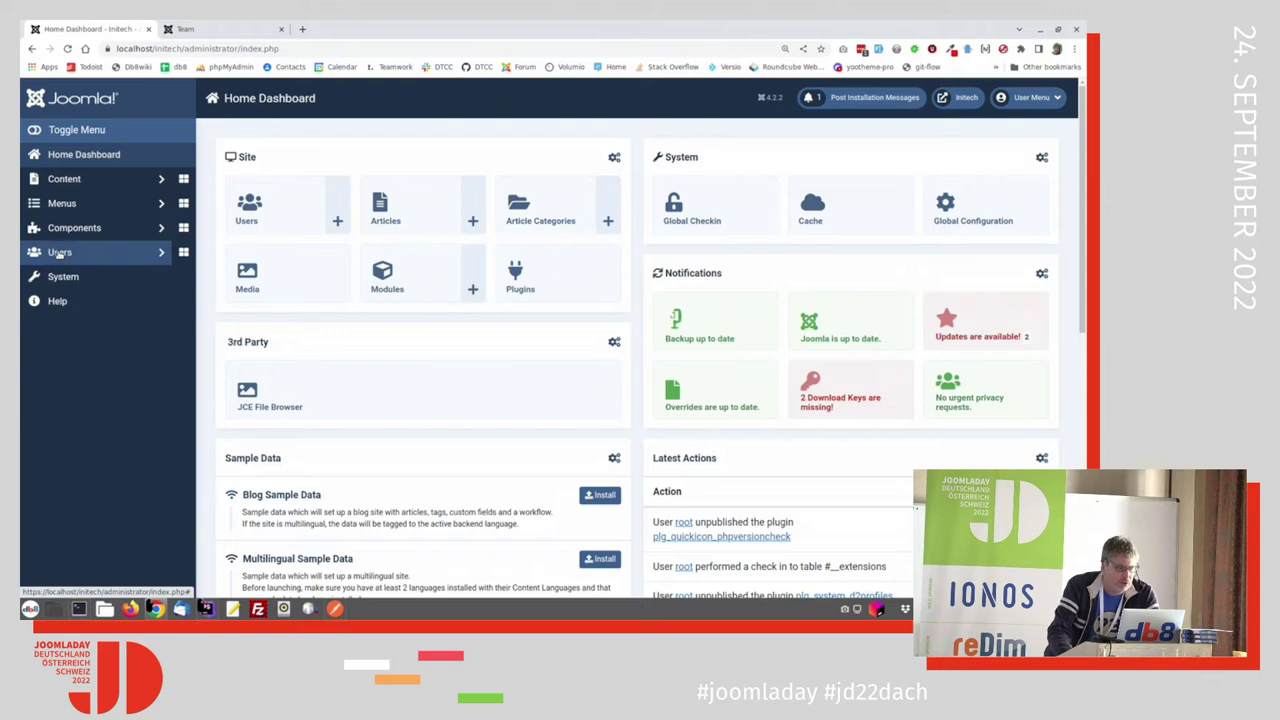
Step: Add a user group titled 'Marketing Group' under parent Public and save it
click(60, 255)
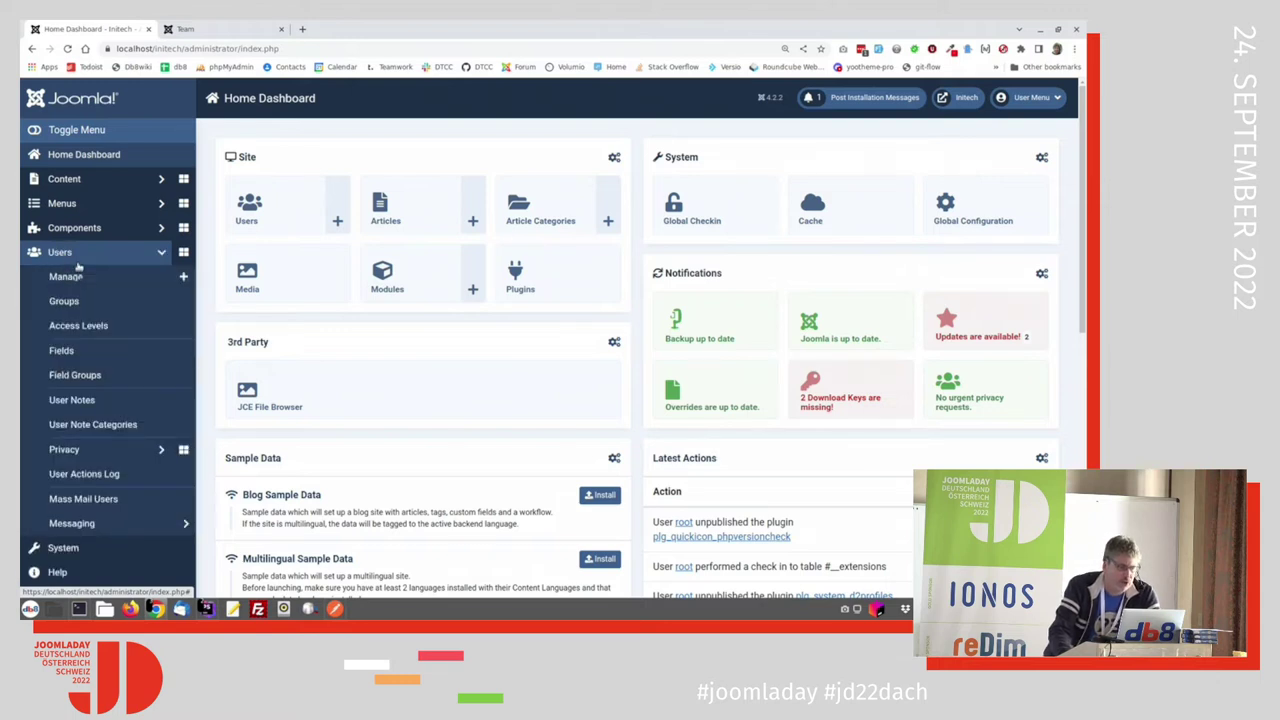
click(65, 300)
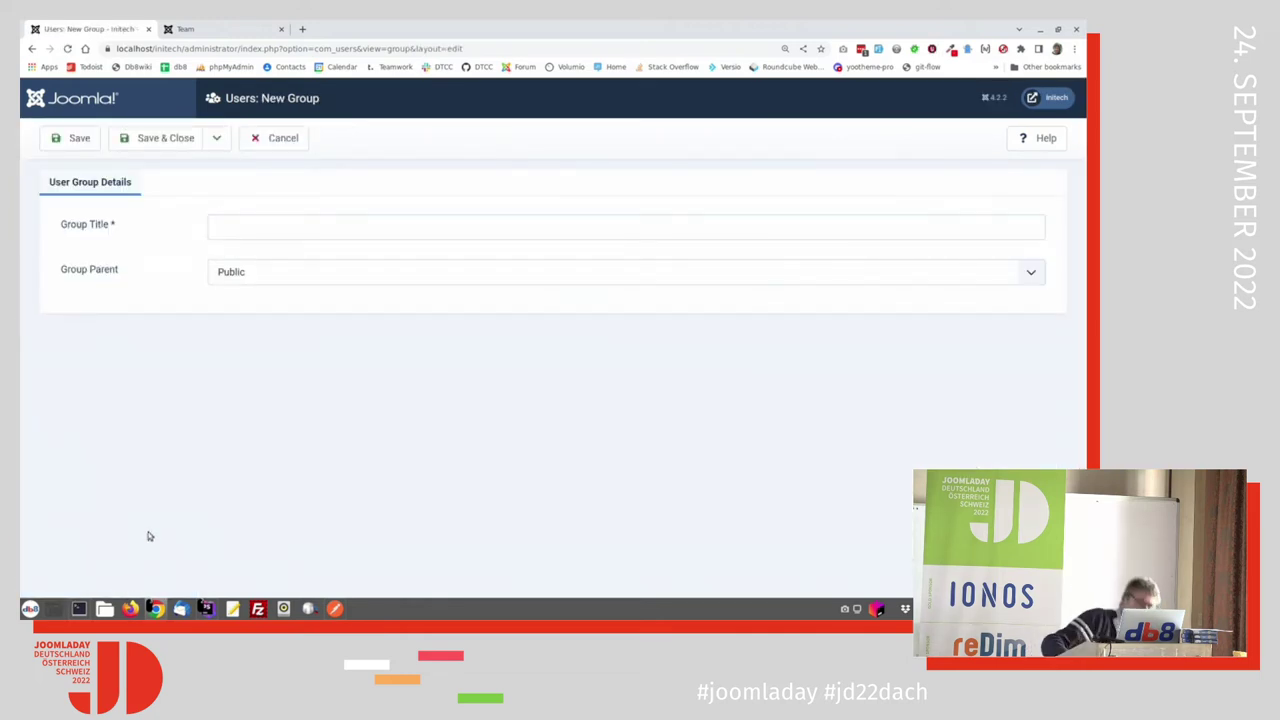
click(375, 224)
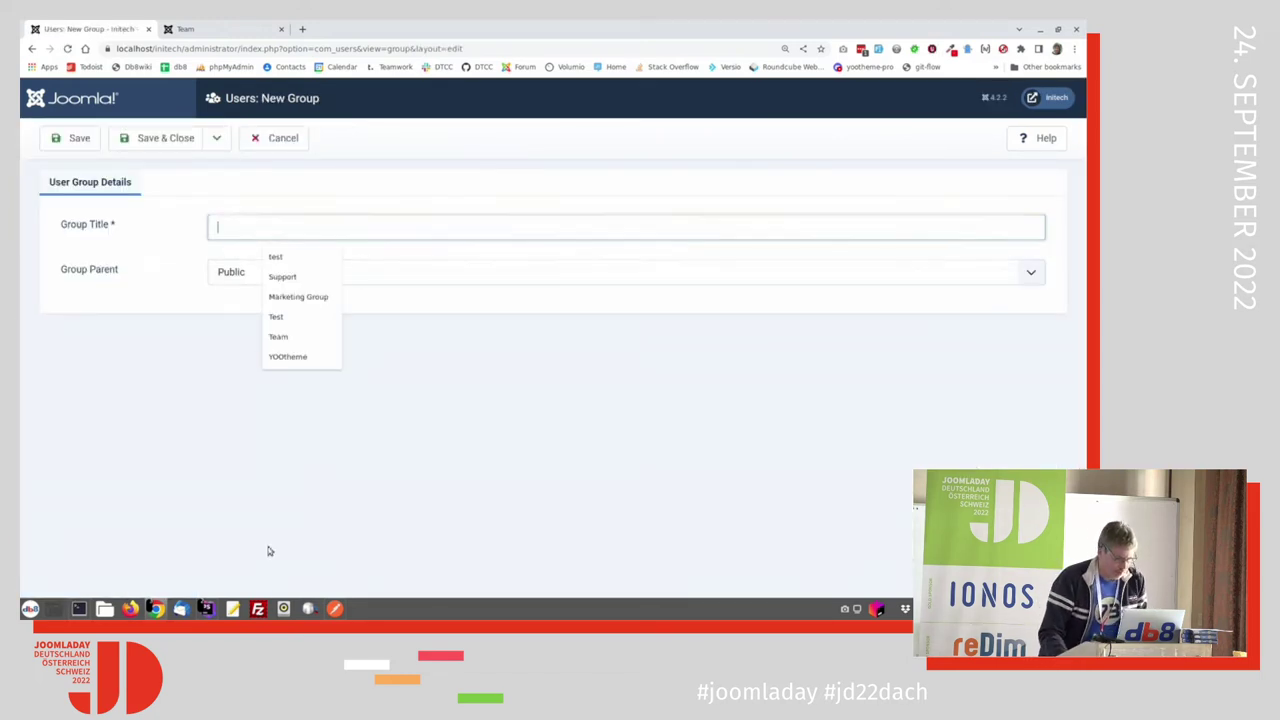
text(Marke)
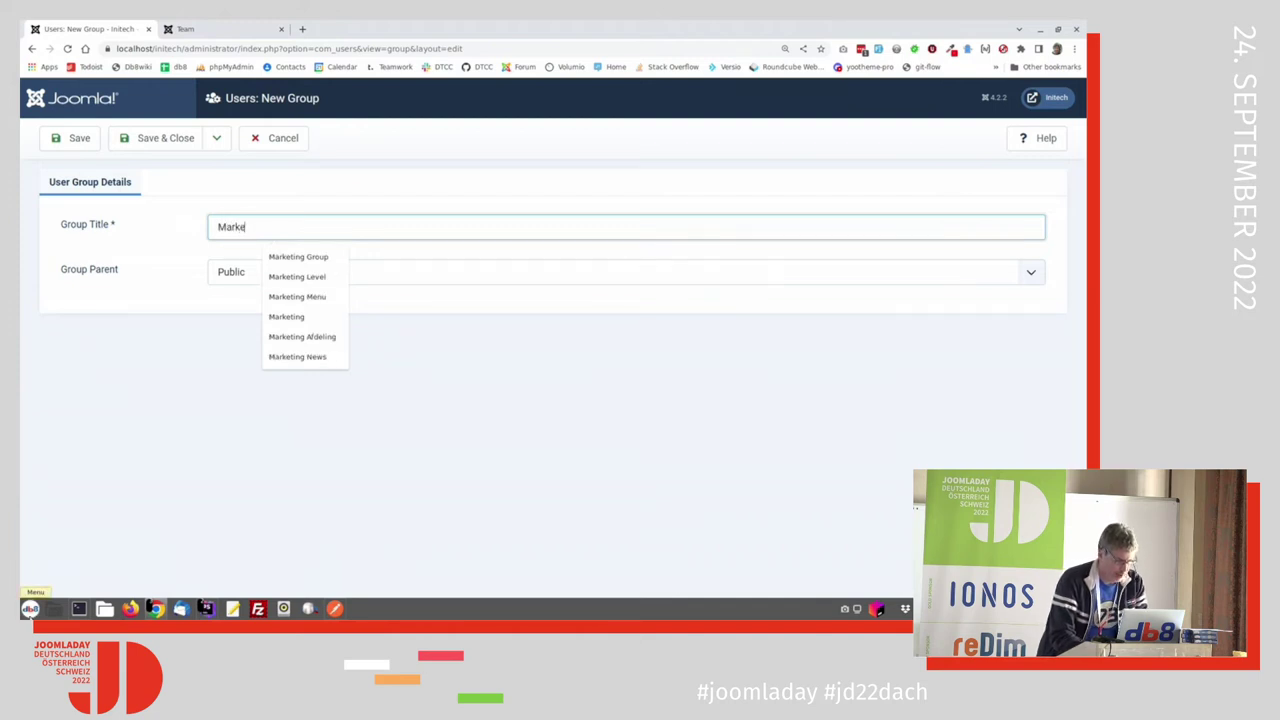
click(323, 258)
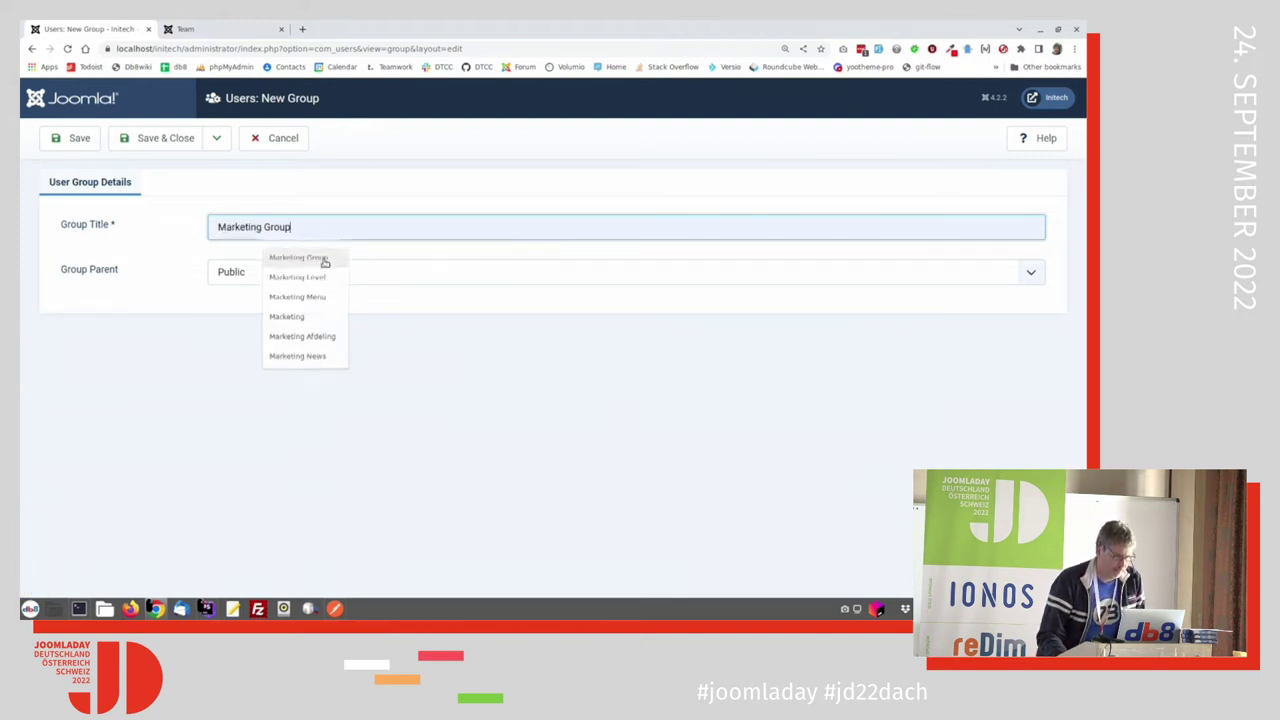
click(153, 140)
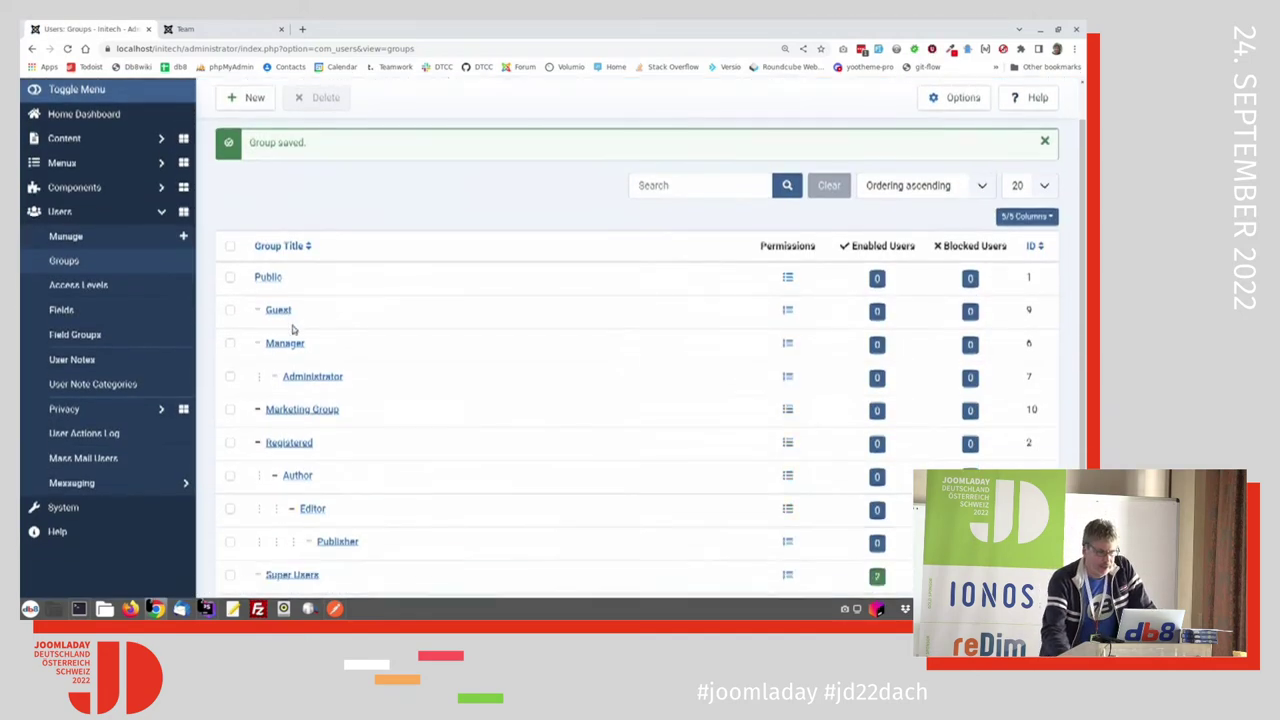
scroll(286, 330, down, 1)
scroll(320, 400, down, 1)
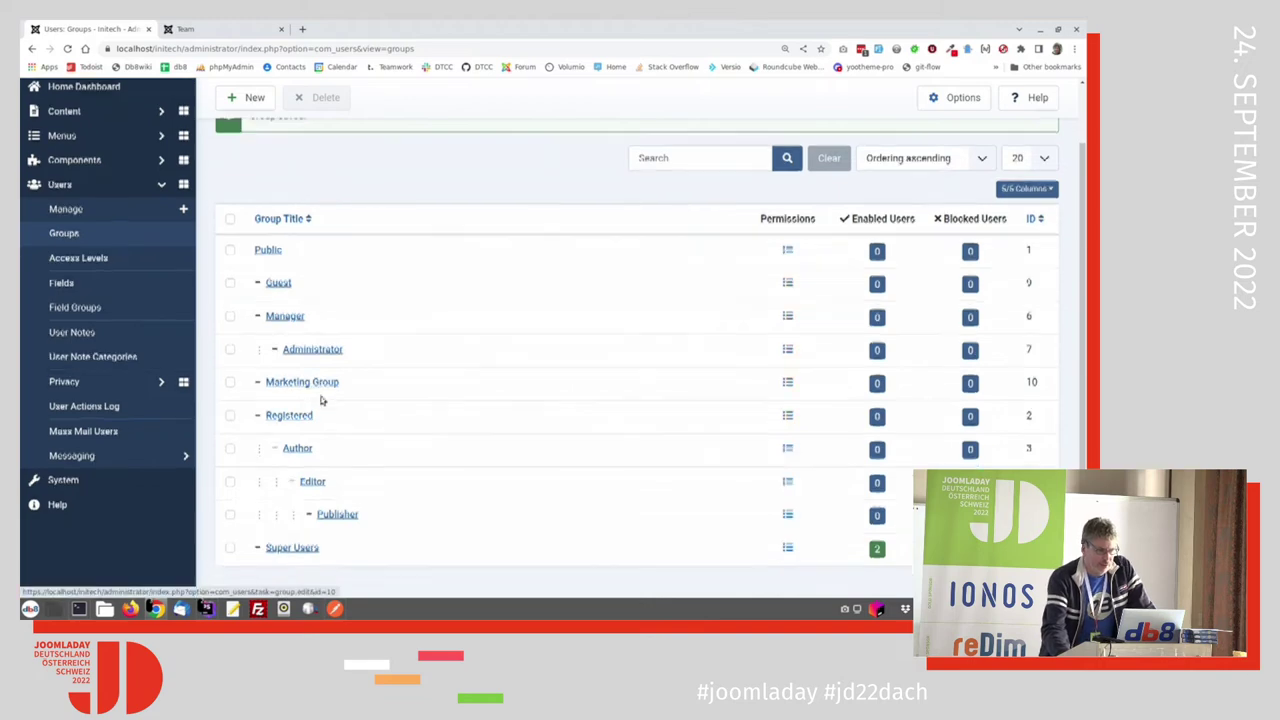
scroll(333, 278, up, 2)
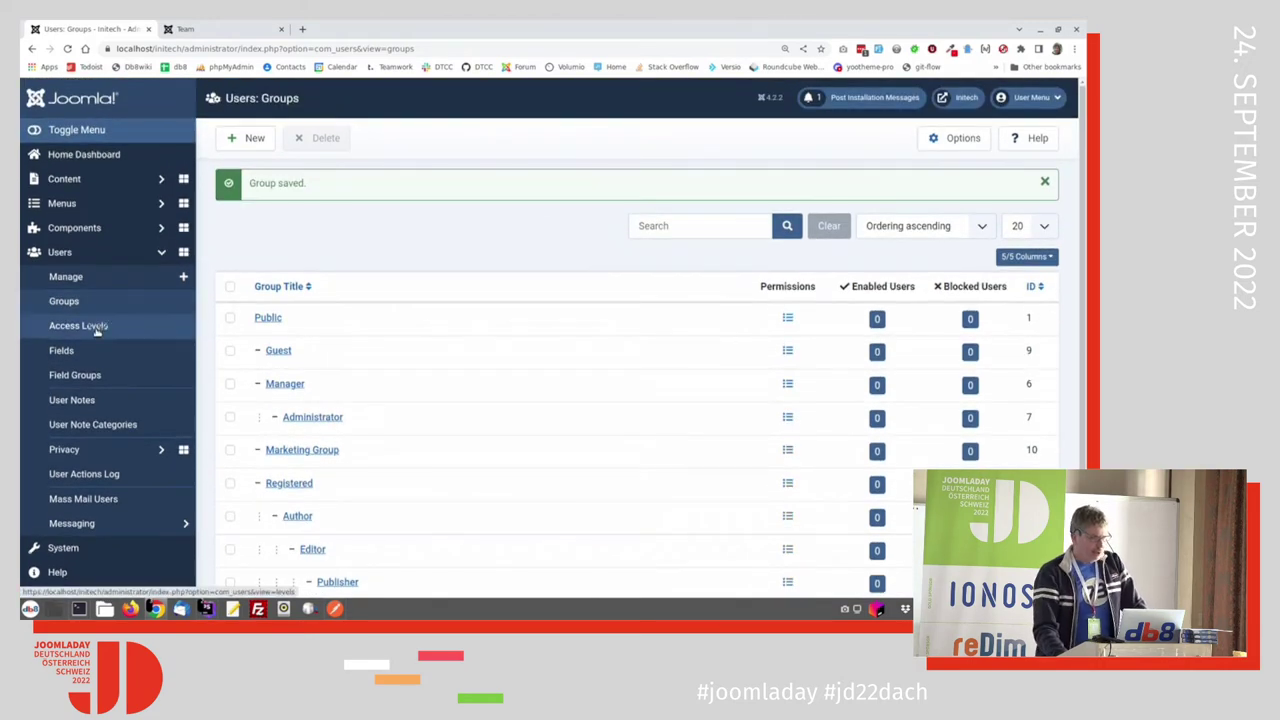
Step: Create the 'Marketing Level' access level with Marketing Group viewing access, then open the Users list
click(100, 326)
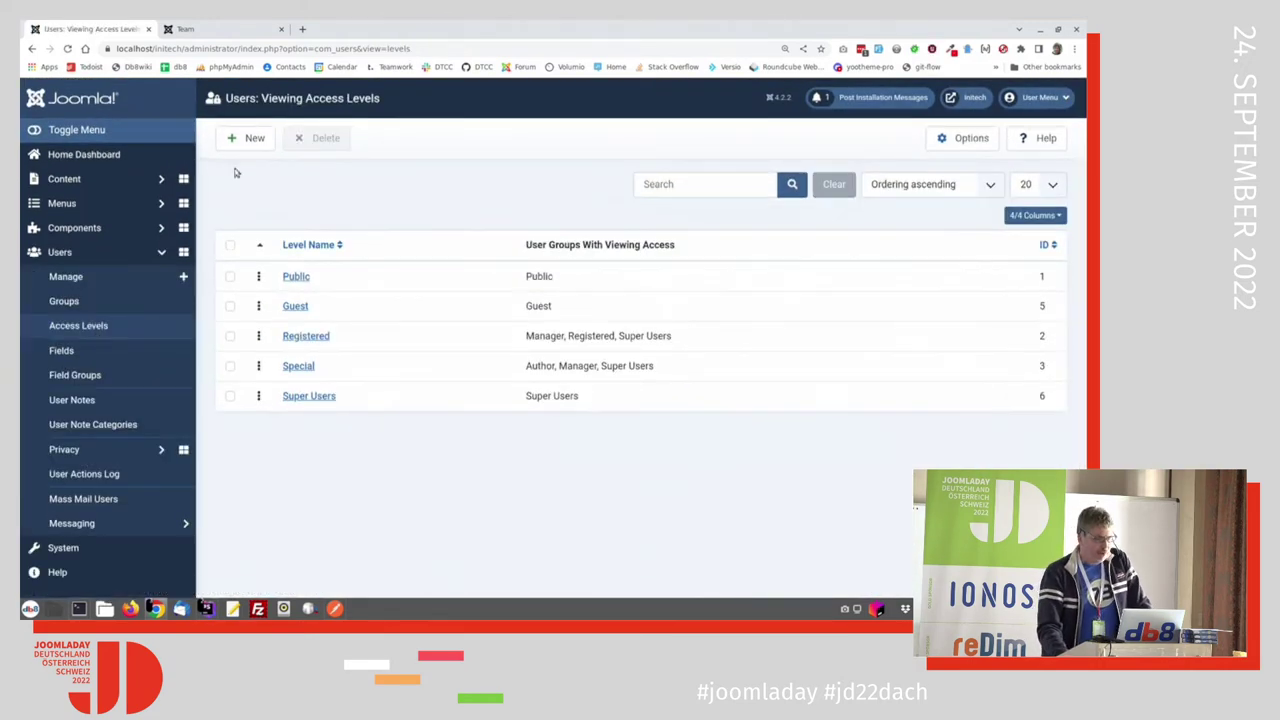
click(246, 140)
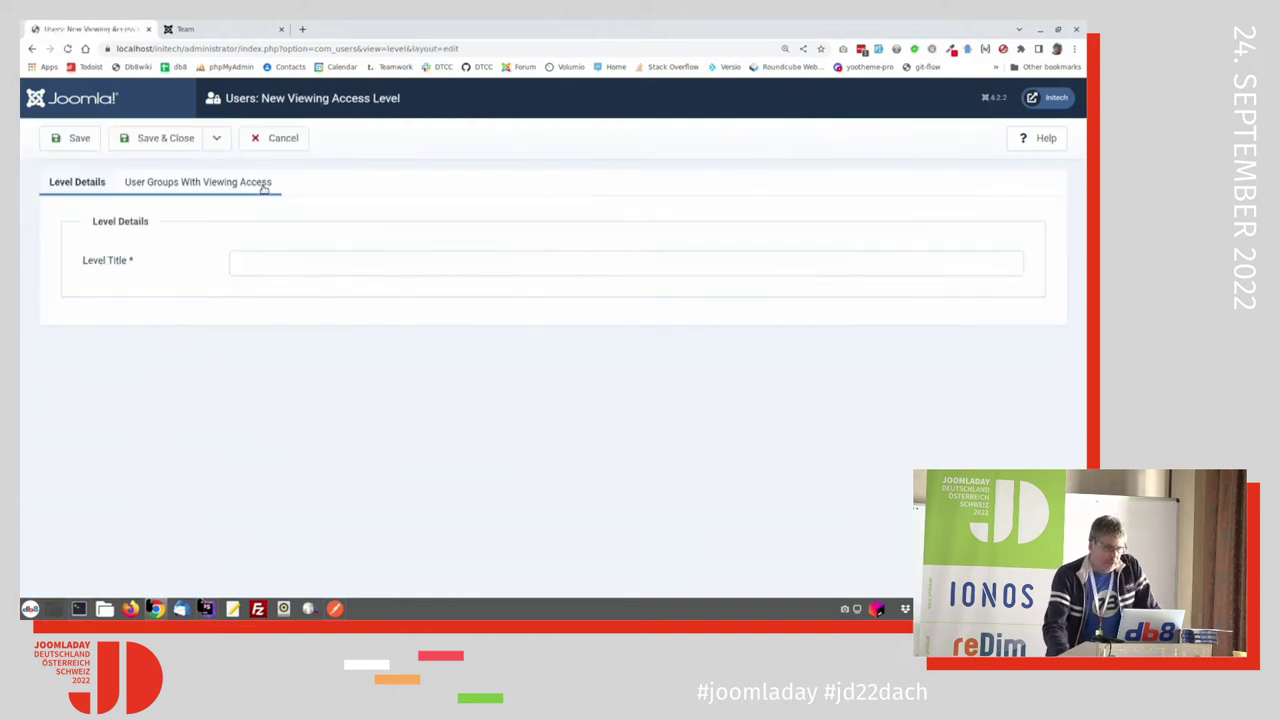
click(278, 262)
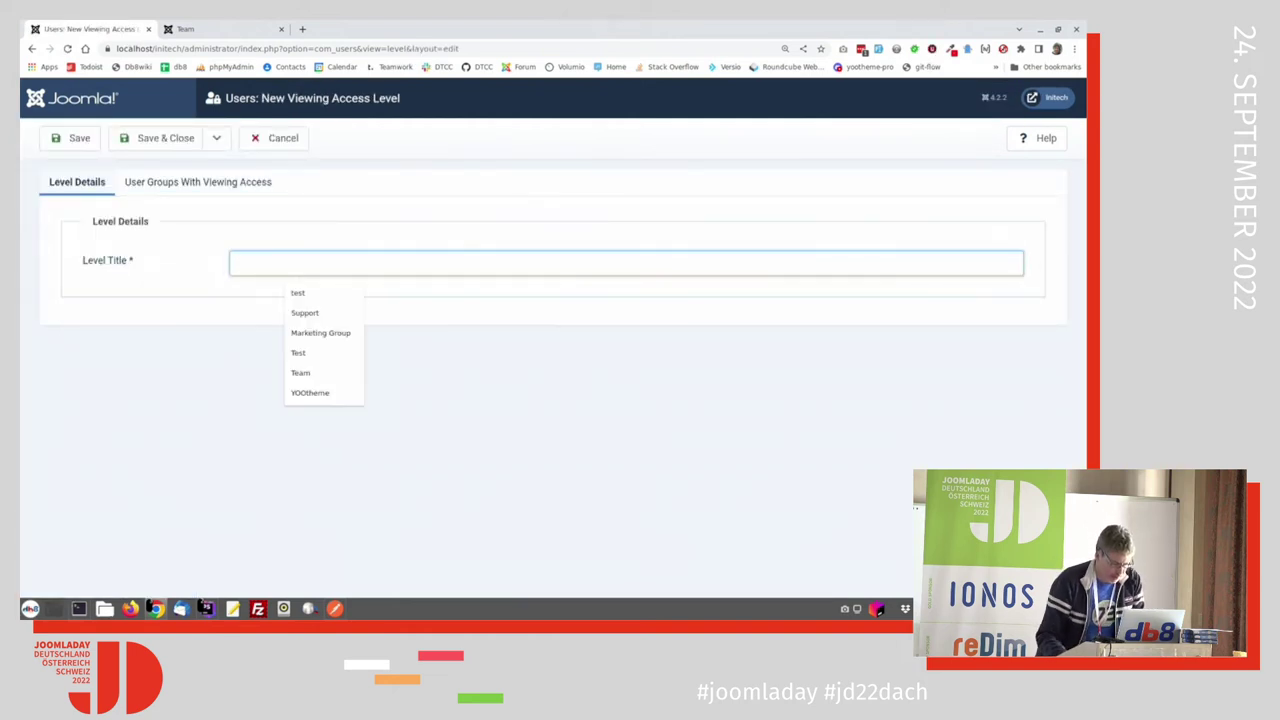
text(ma)
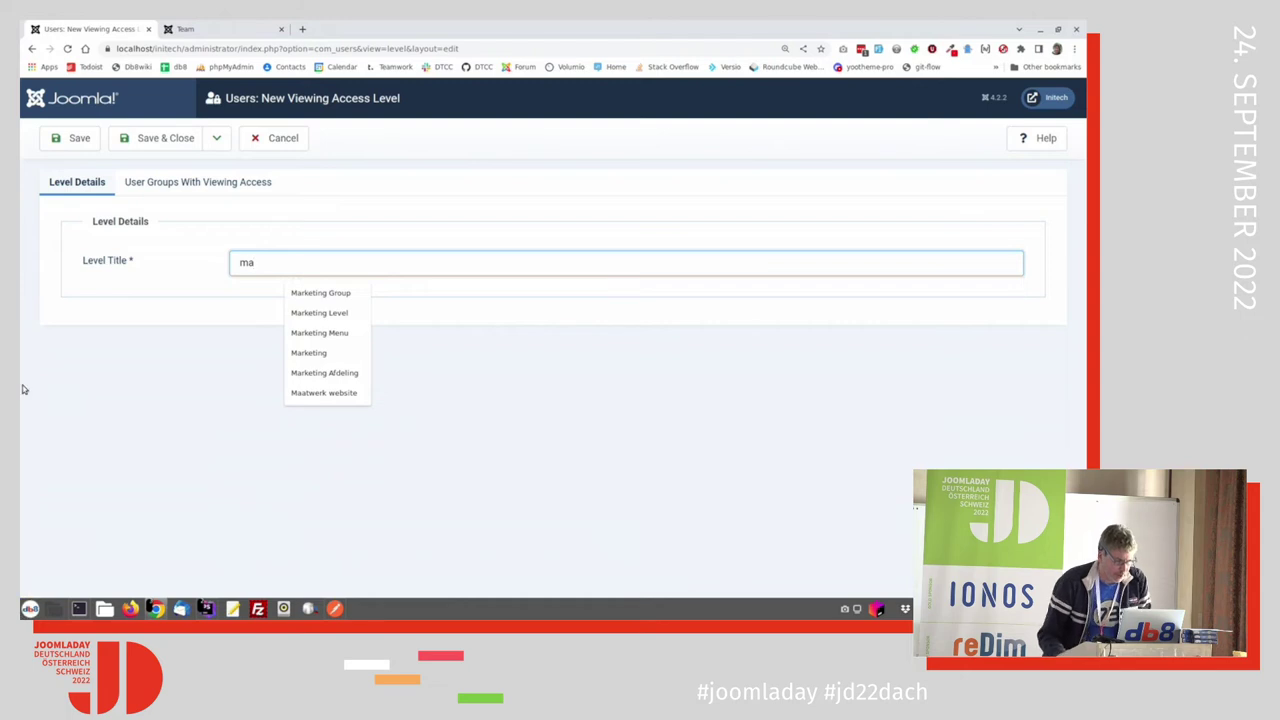
click(310, 313)
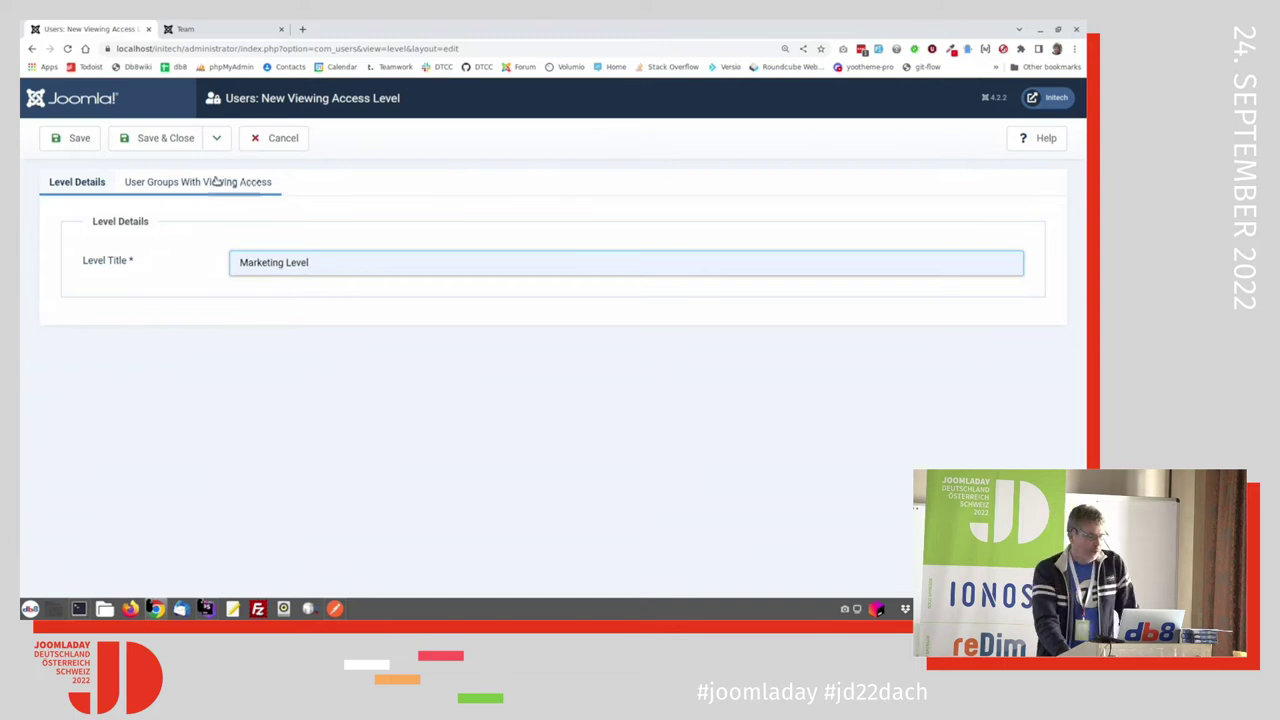
click(145, 187)
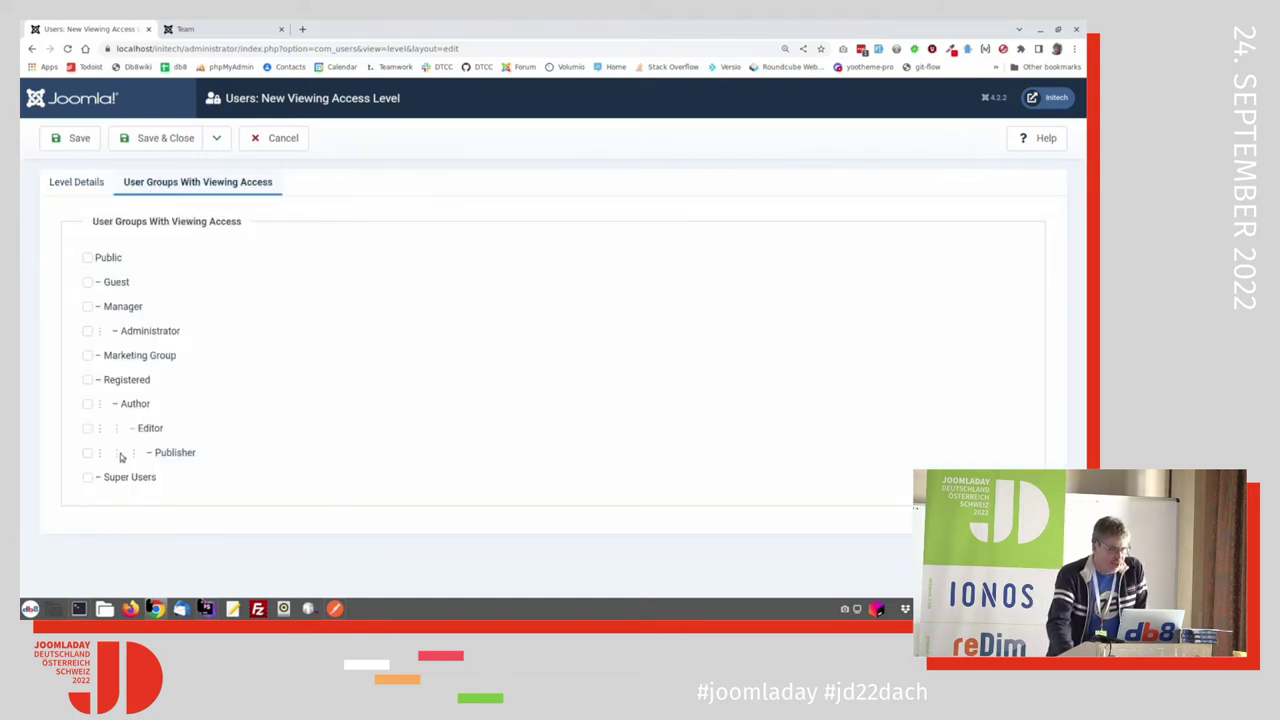
click(87, 356)
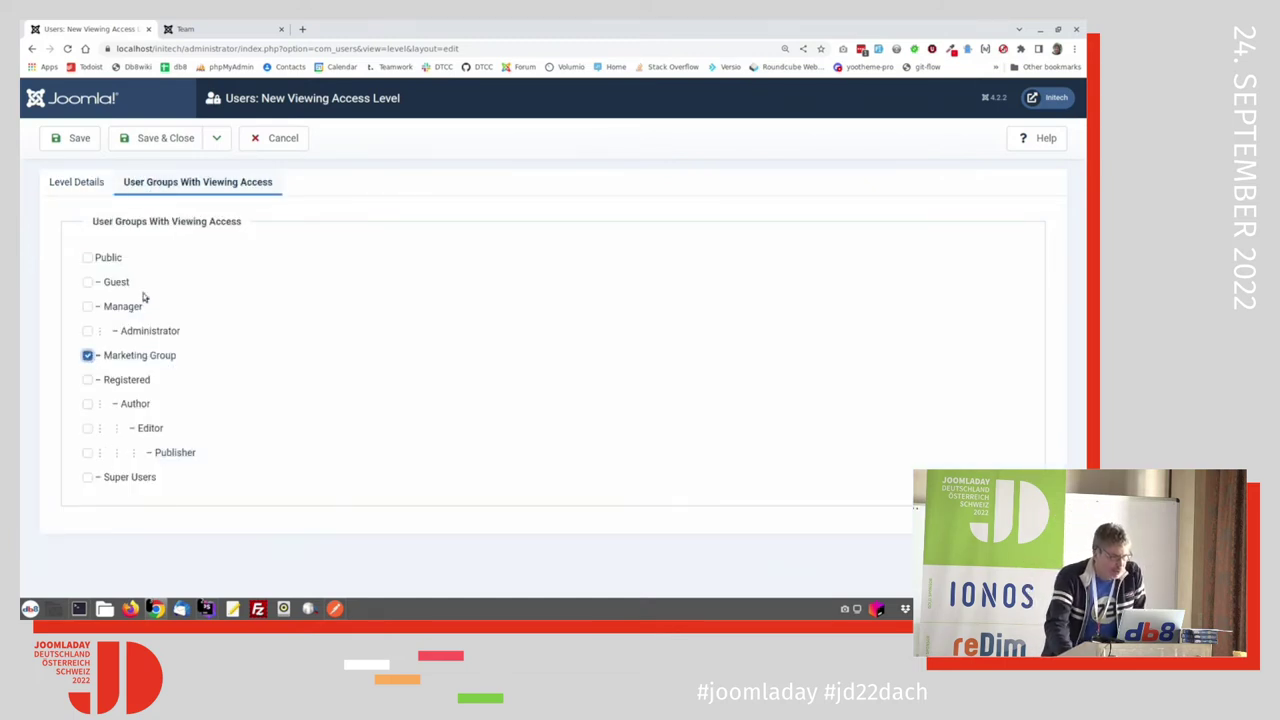
click(160, 138)
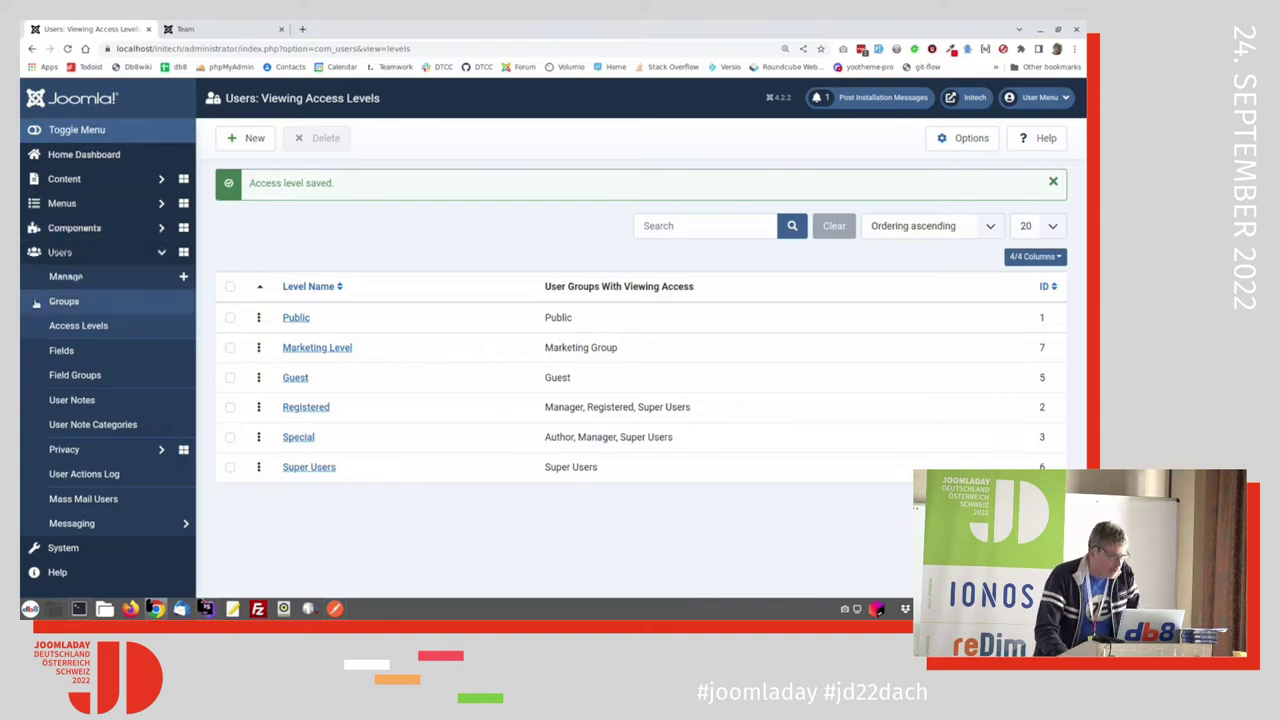
click(68, 277)
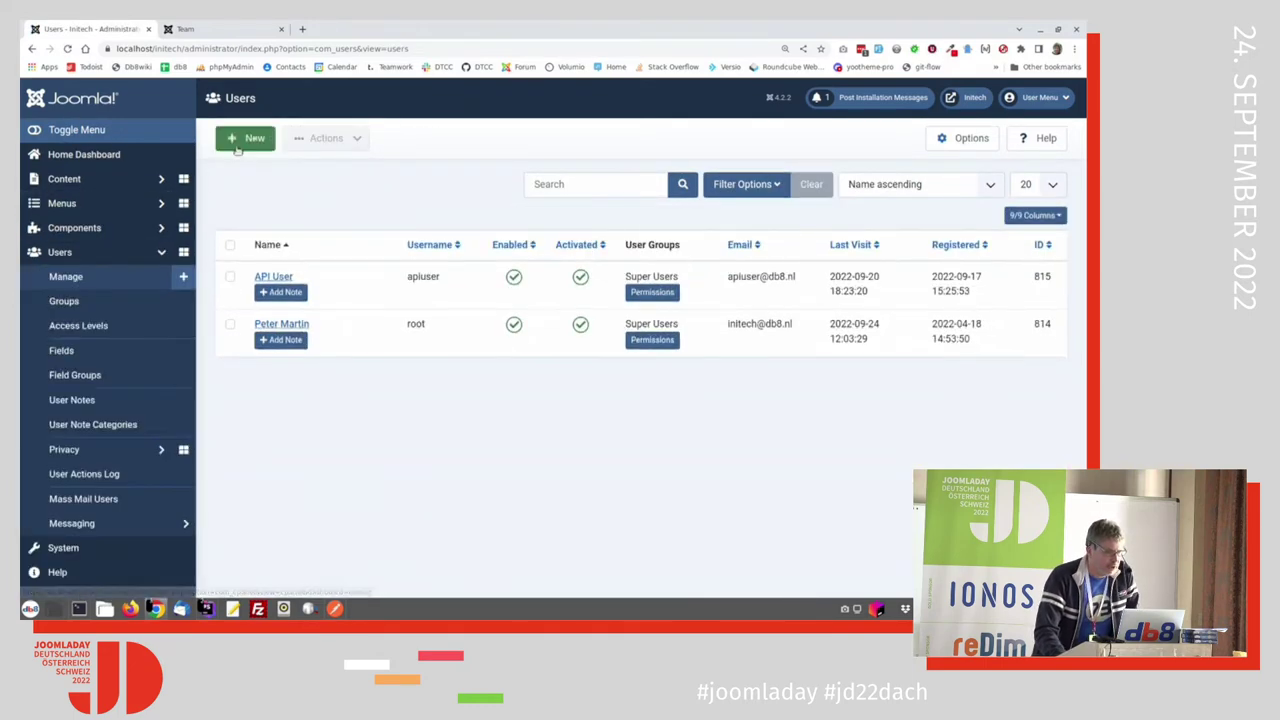
Step: Start a new user and enter the name, login 'mark', password, confirmation and e-mail address
click(250, 138)
click(295, 284)
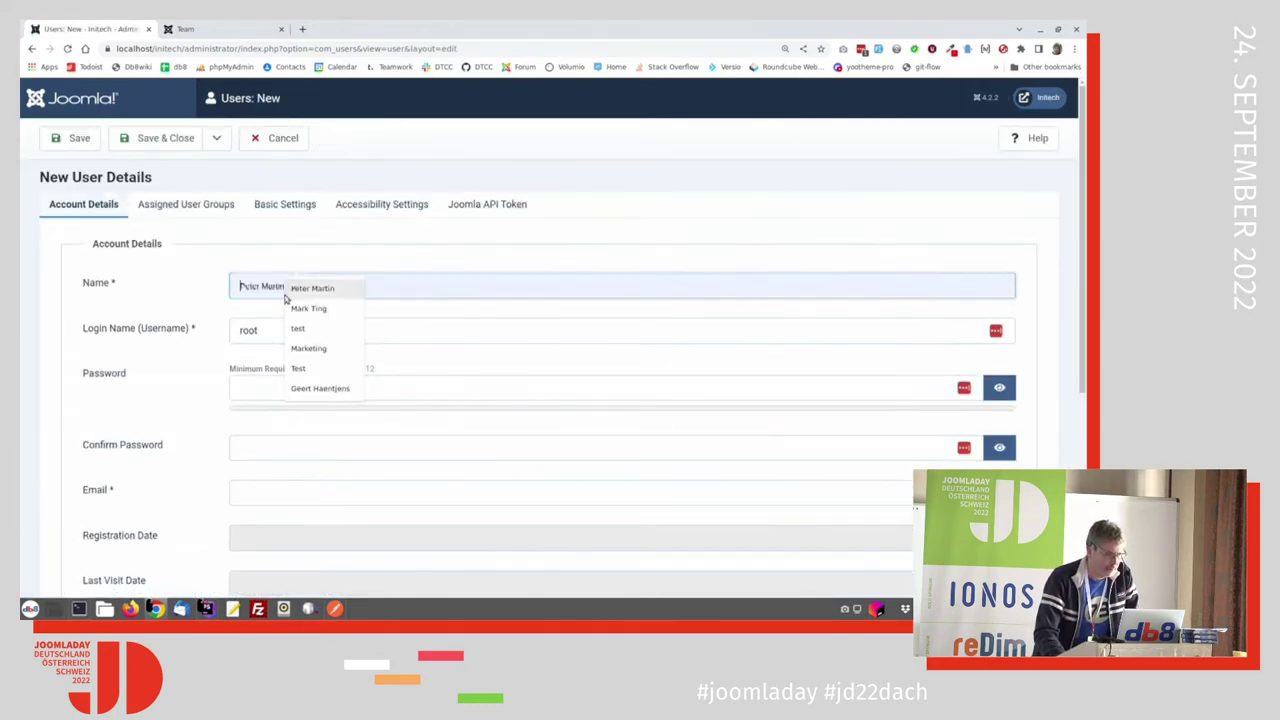
text(Mar)
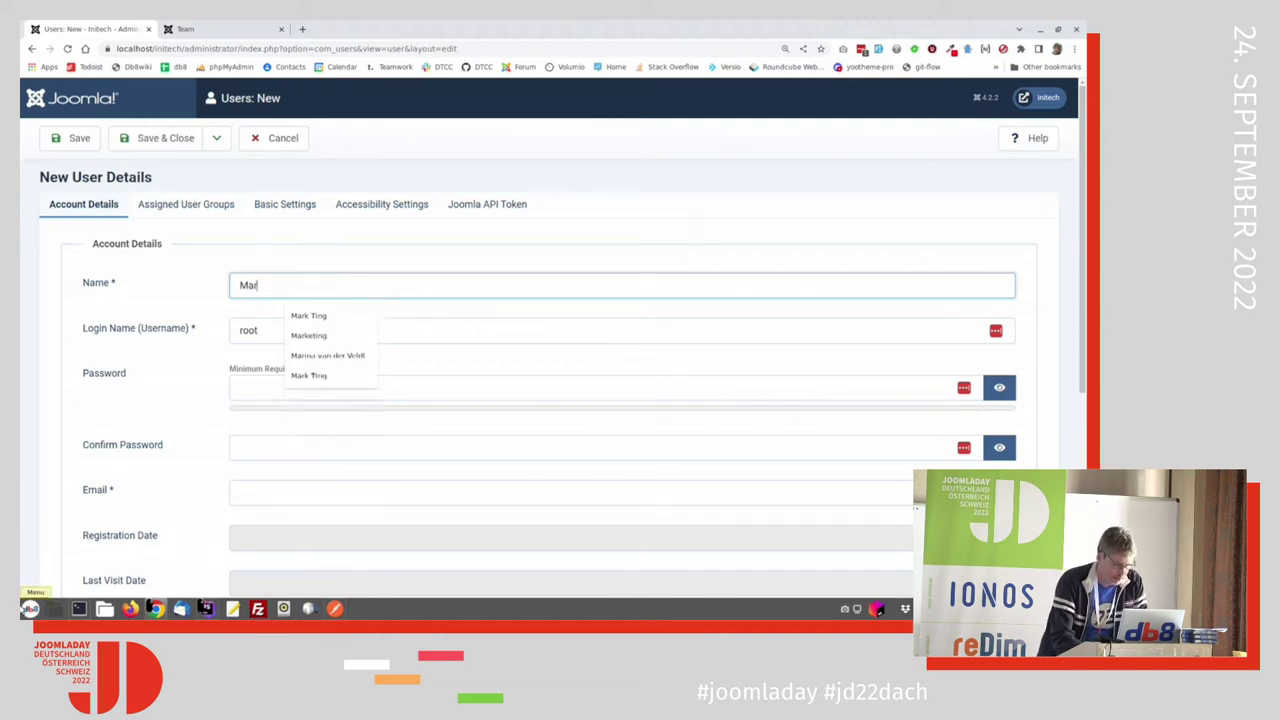
text(k Ting)
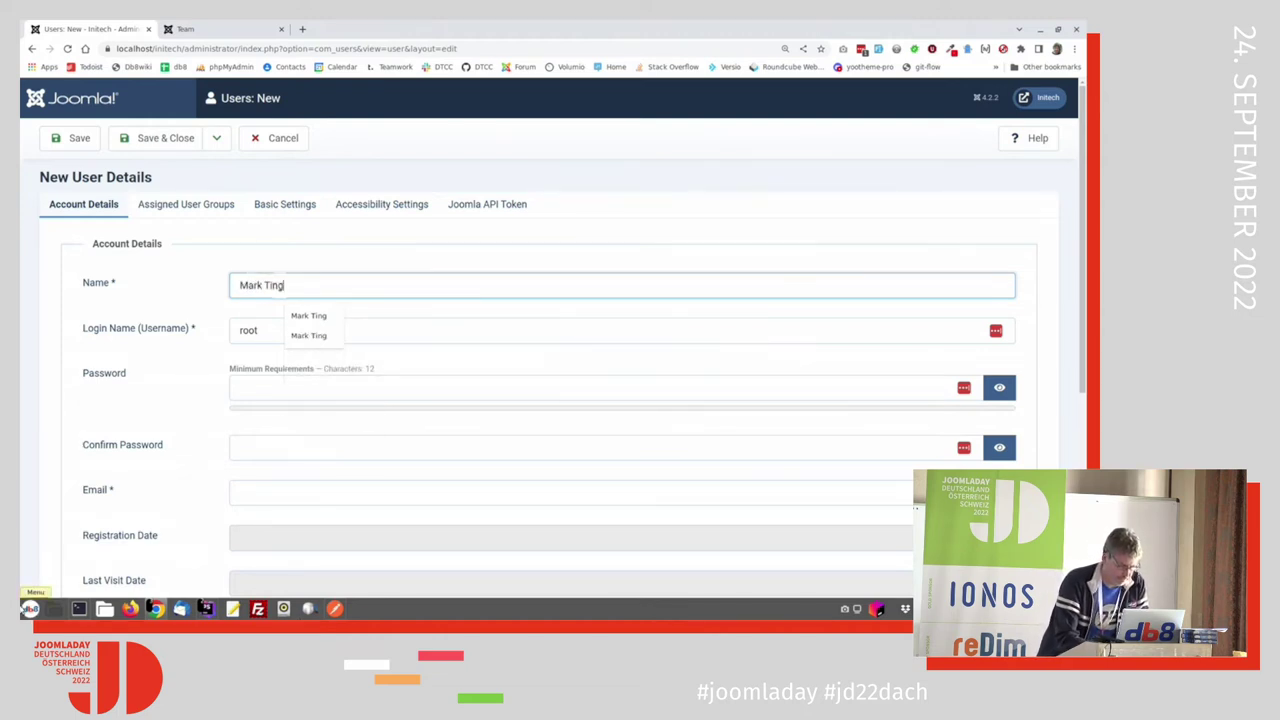
key(Tab)
text(mark)
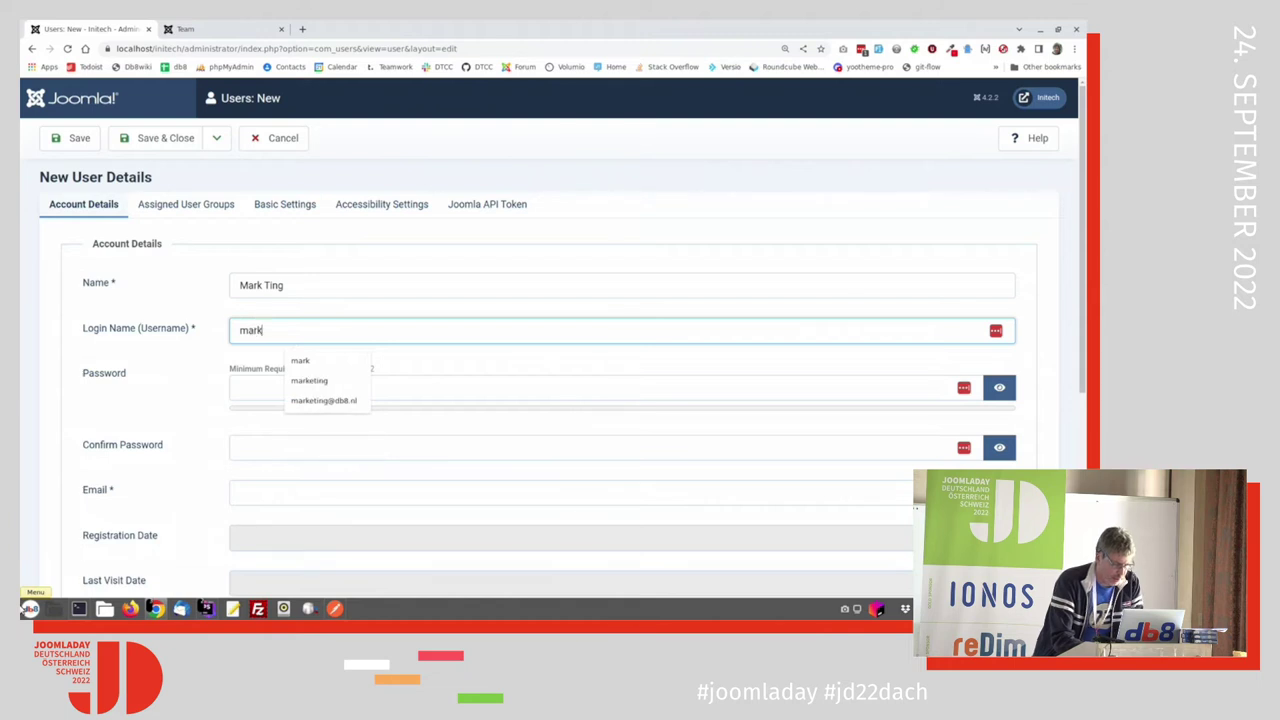
key(Tab)
text(•••)
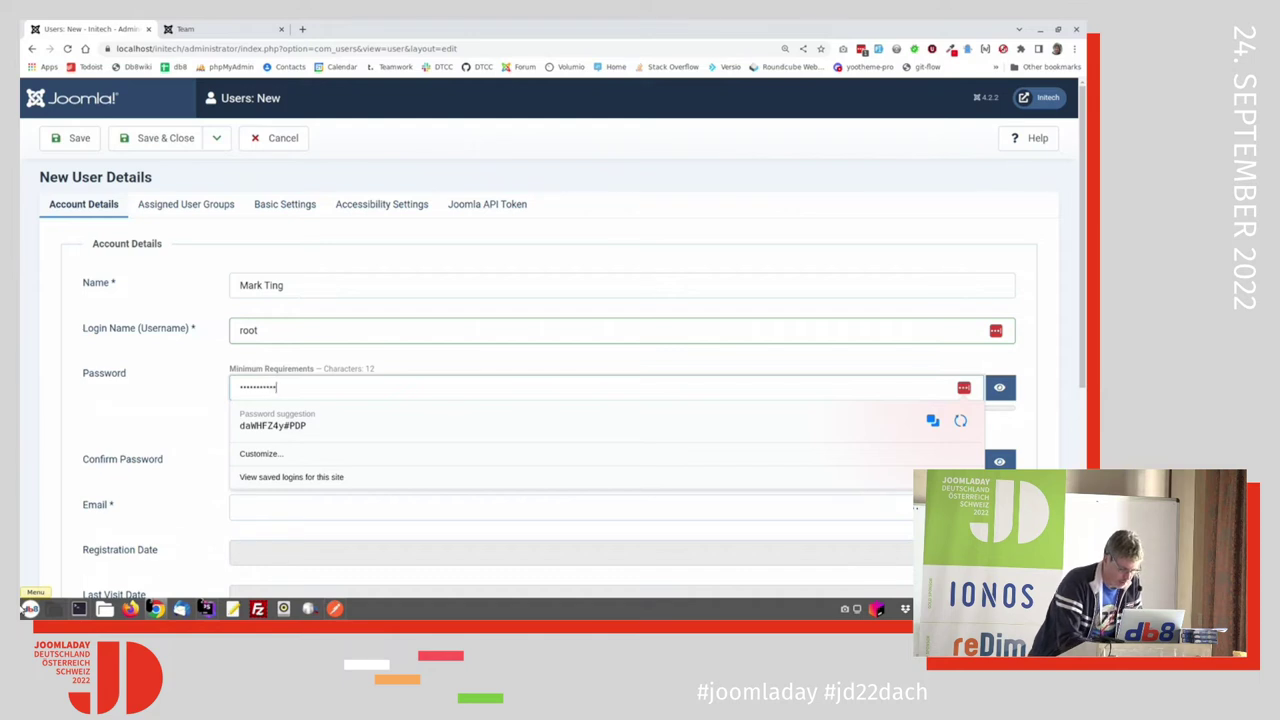
text(•)
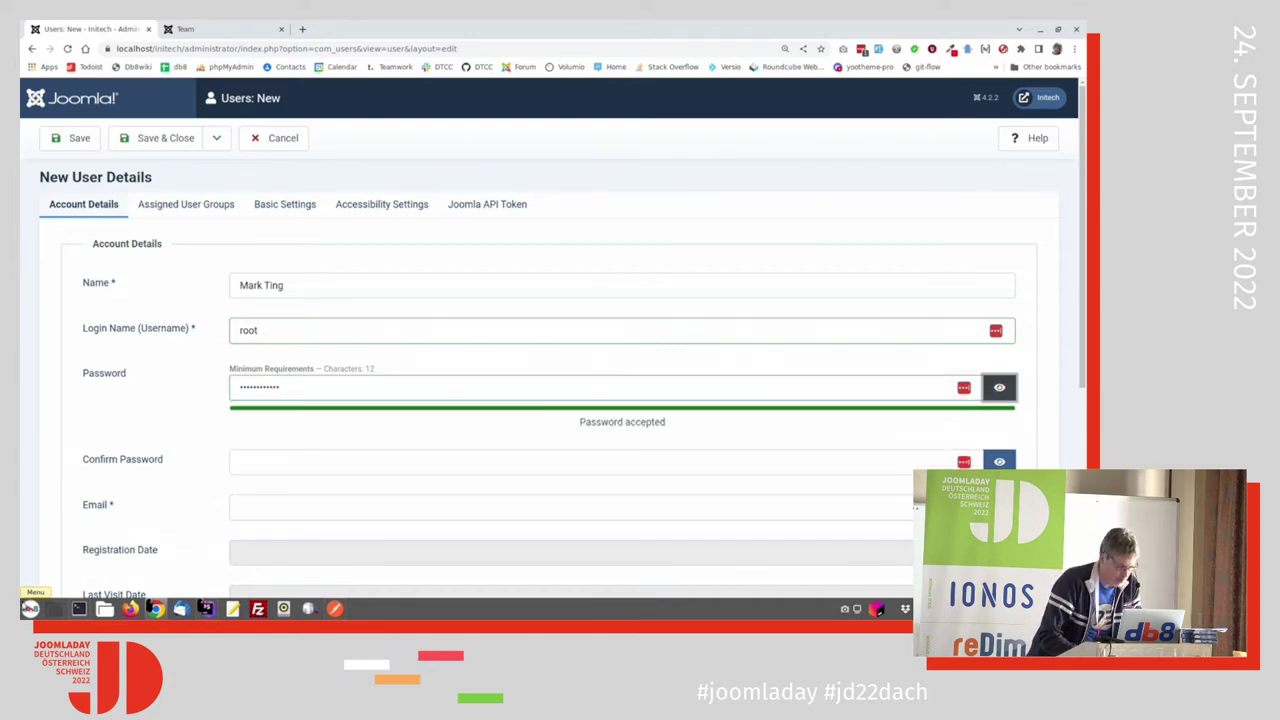
click(244, 459)
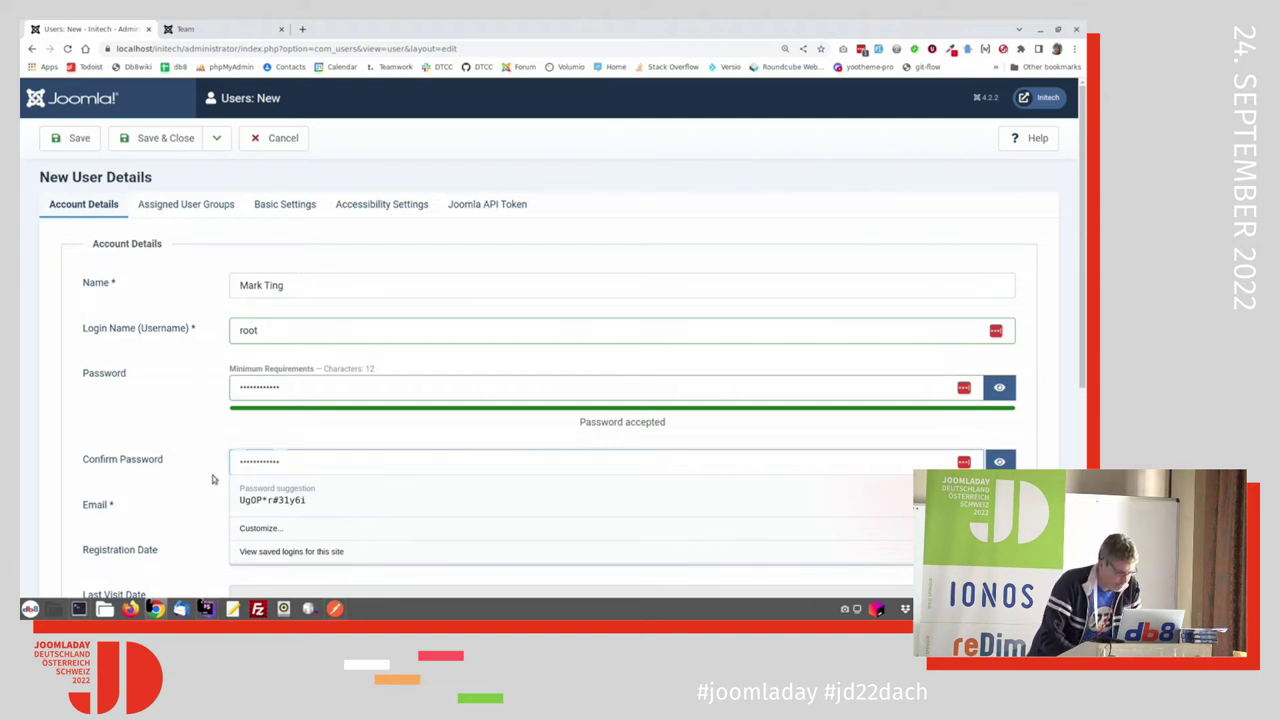
click(259, 507)
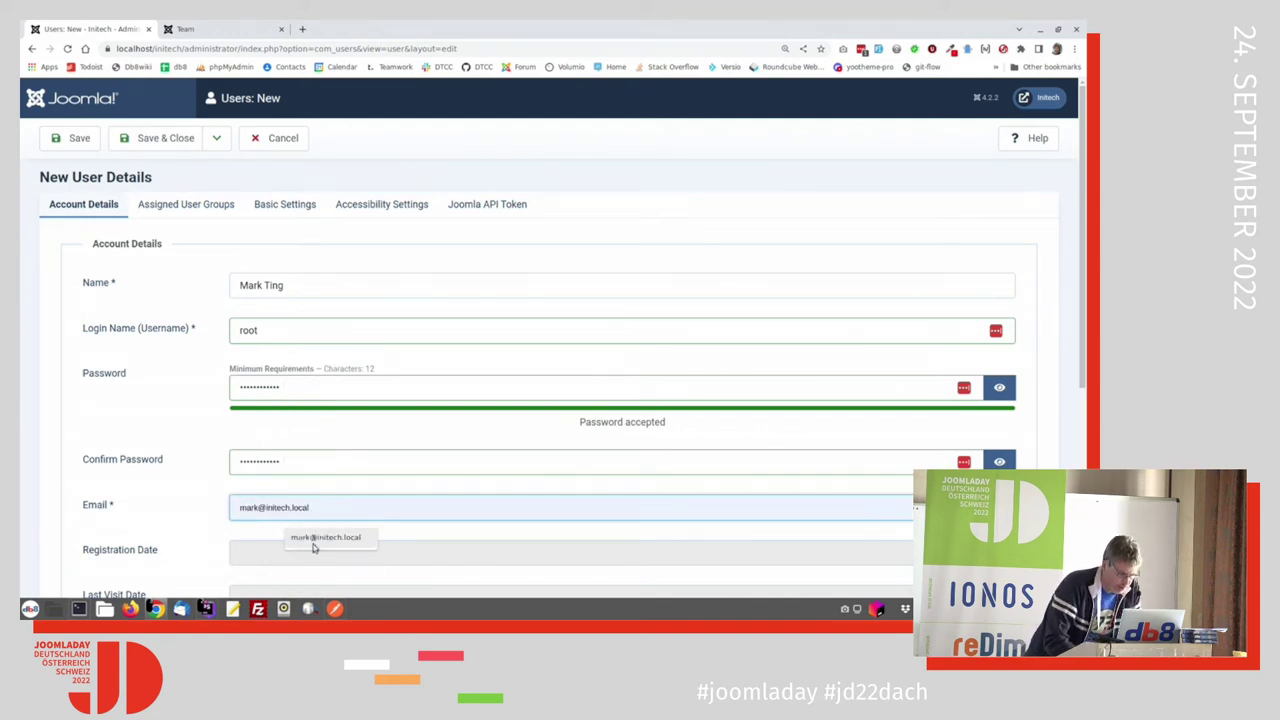
click(320, 540)
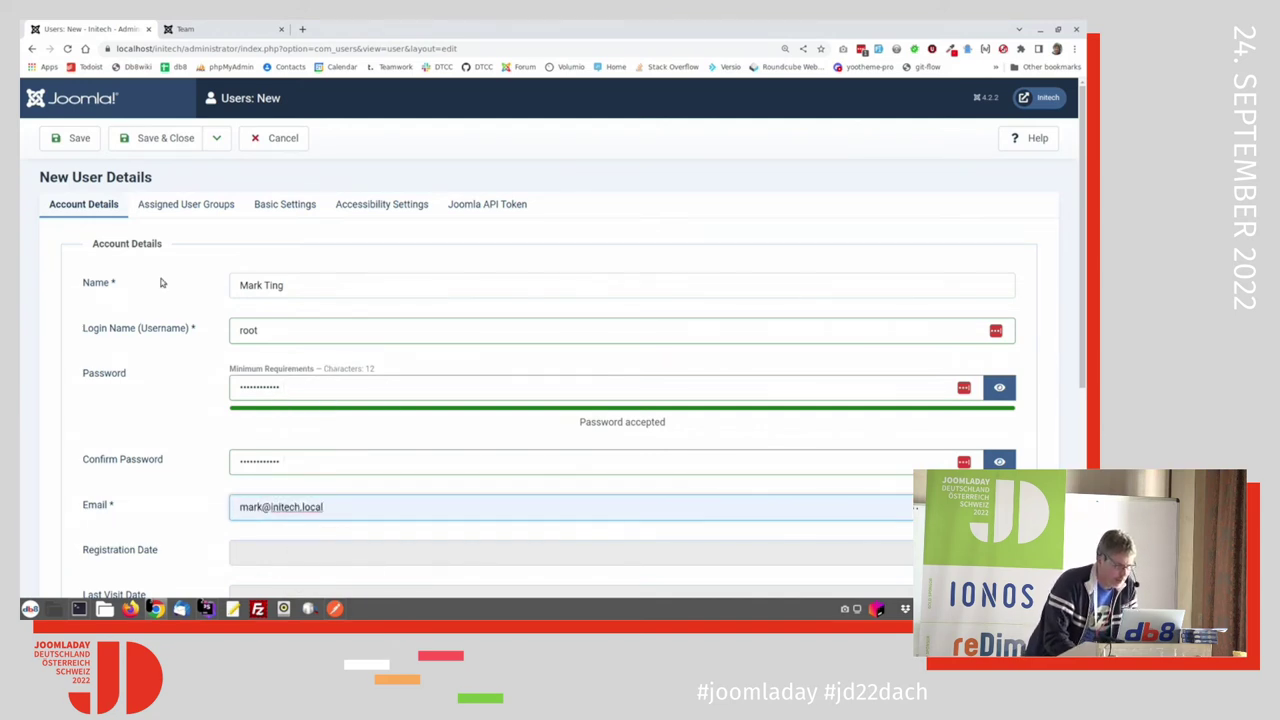
Step: Assign the user to Marketing Group and attempt Save & Close
scroll(160, 296, down, 2)
scroll(160, 293, up, 2)
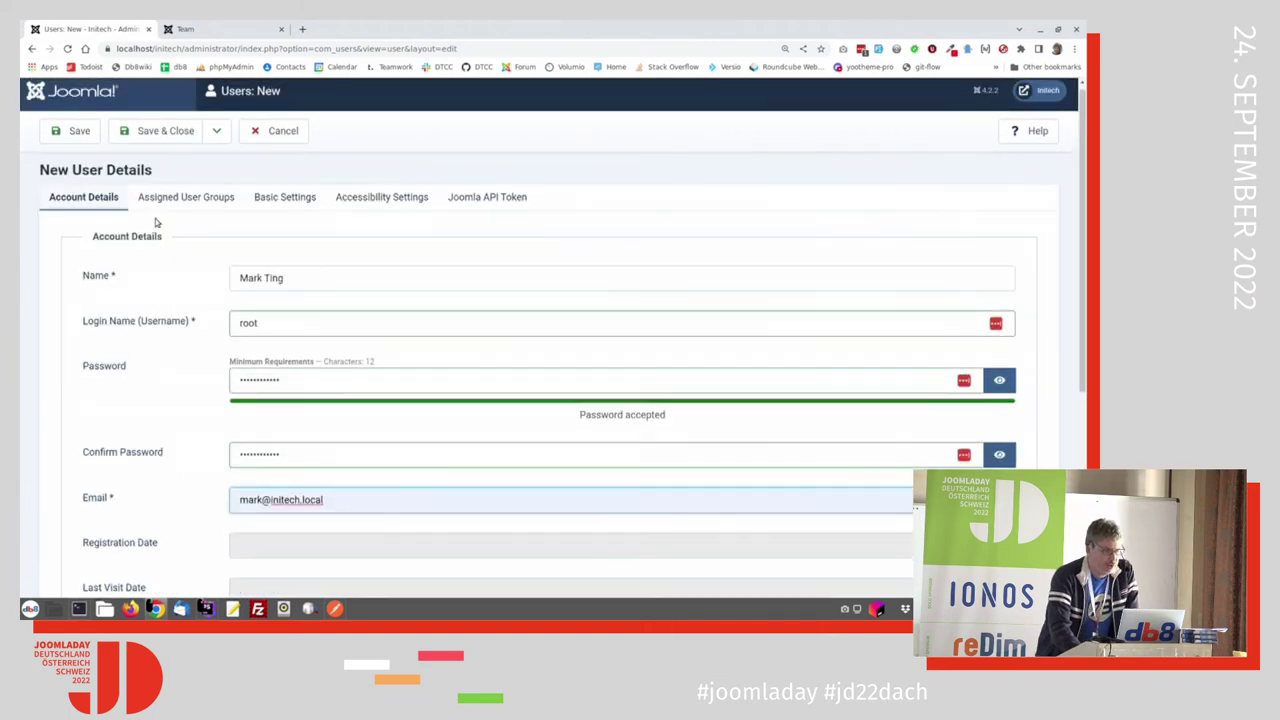
click(195, 197)
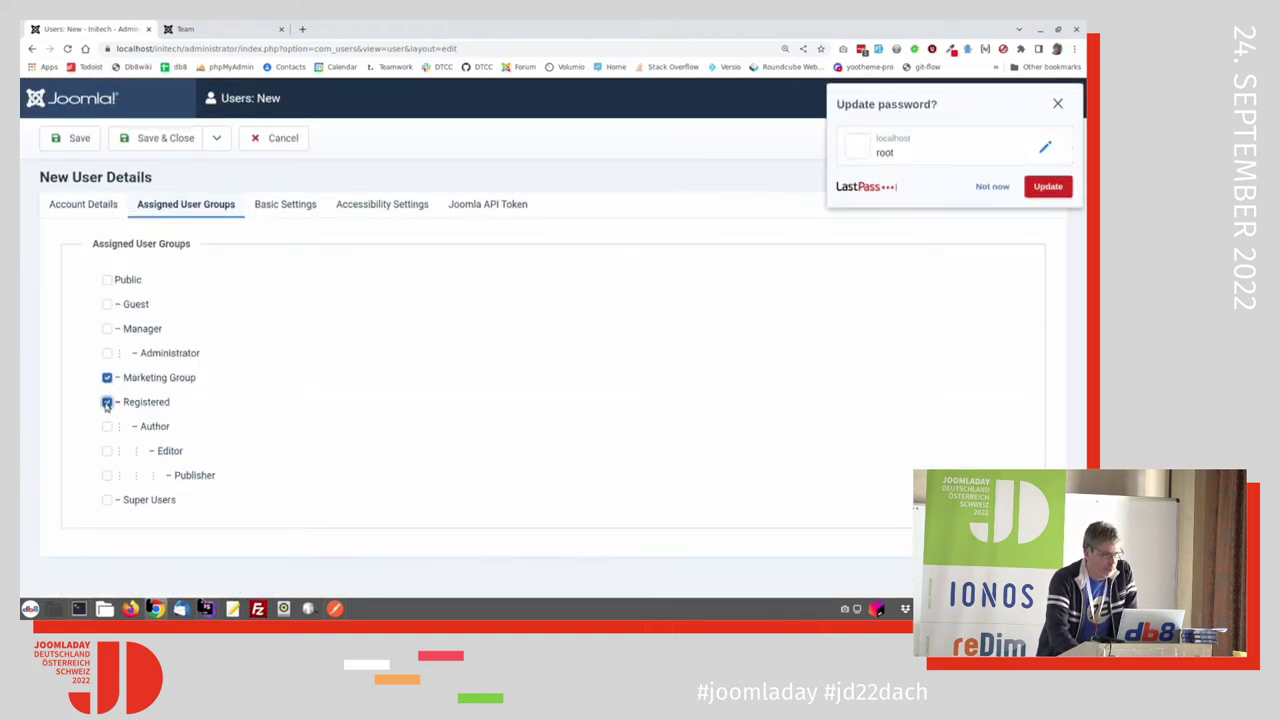
click(158, 139)
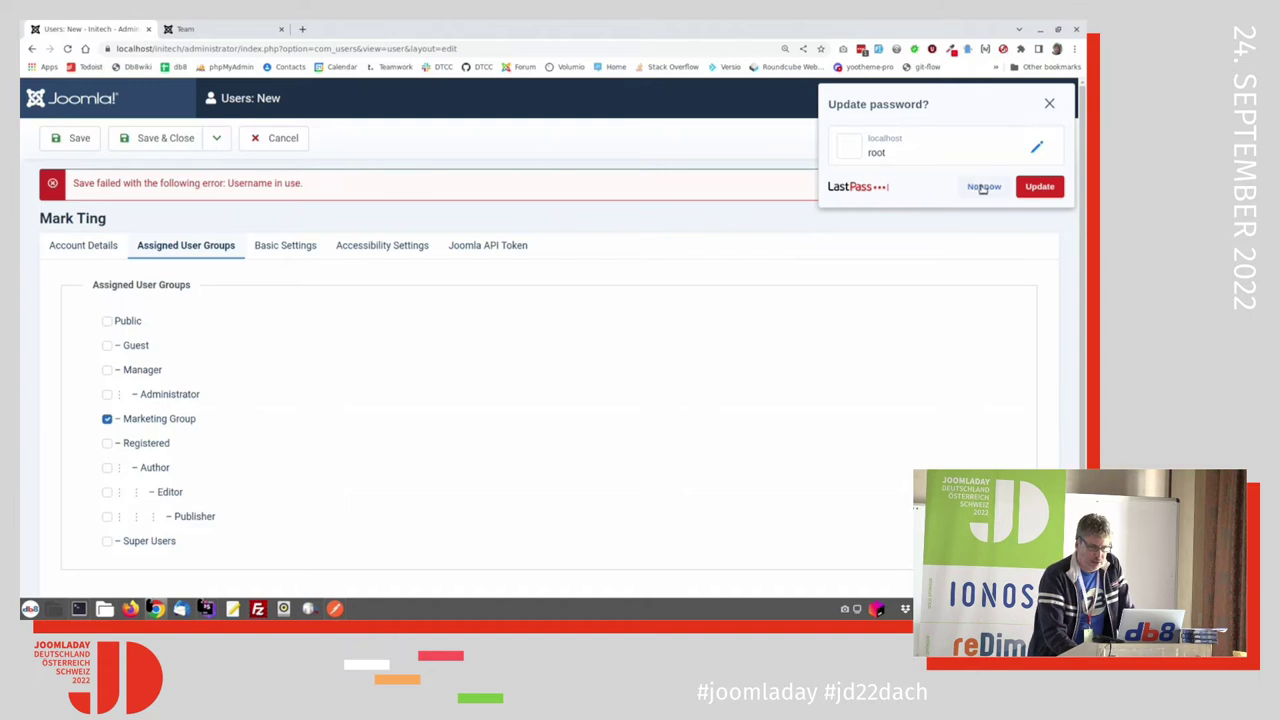
Step: Replace the login name with 'mark' and type a new password
click(983, 186)
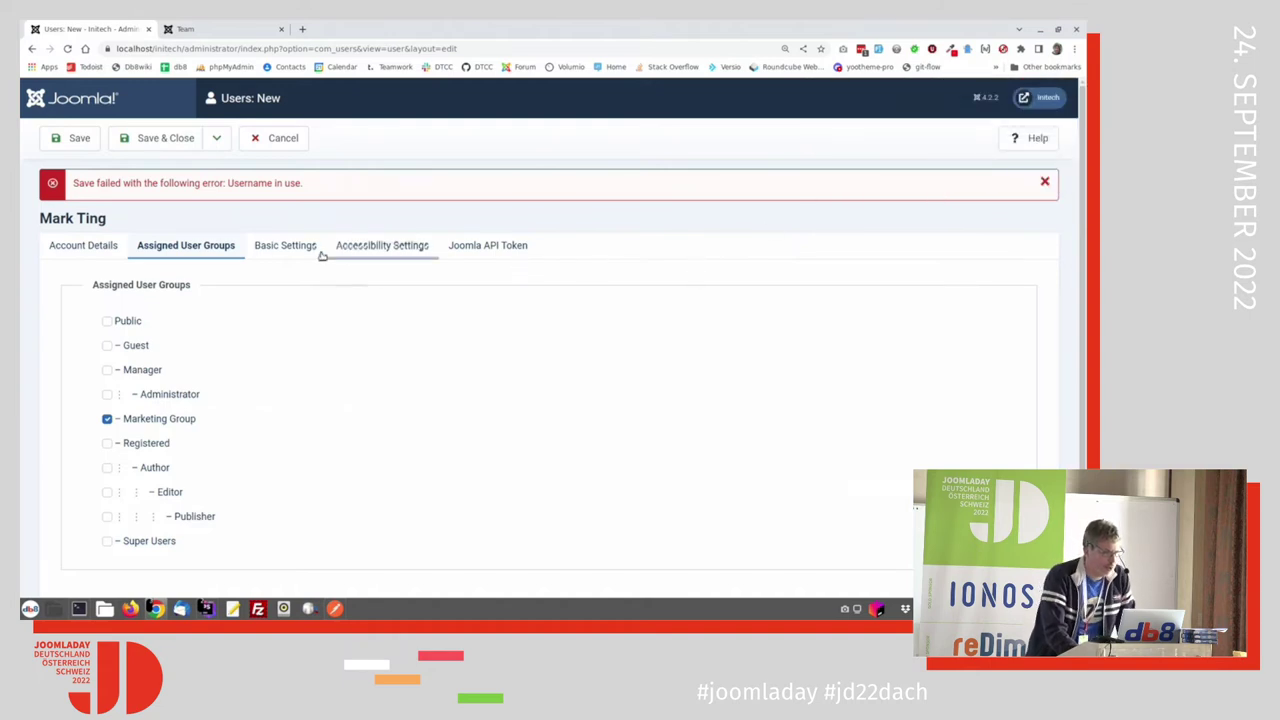
click(100, 246)
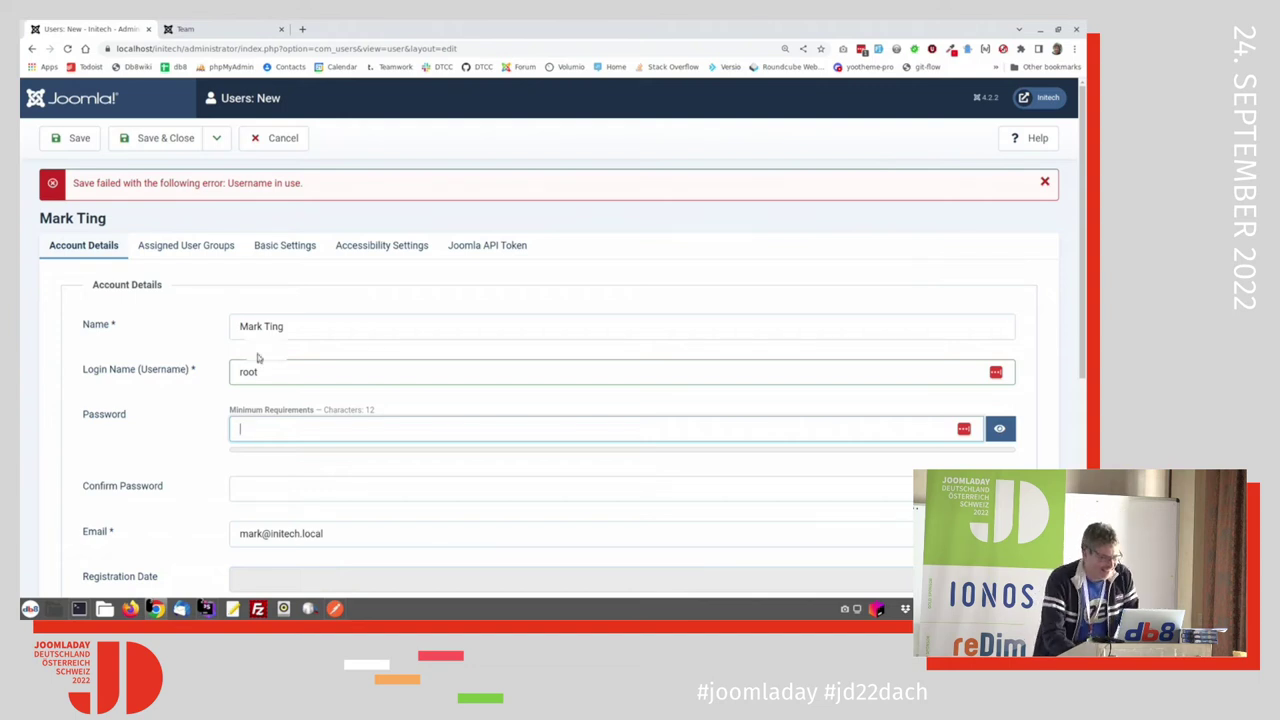
click(284, 429)
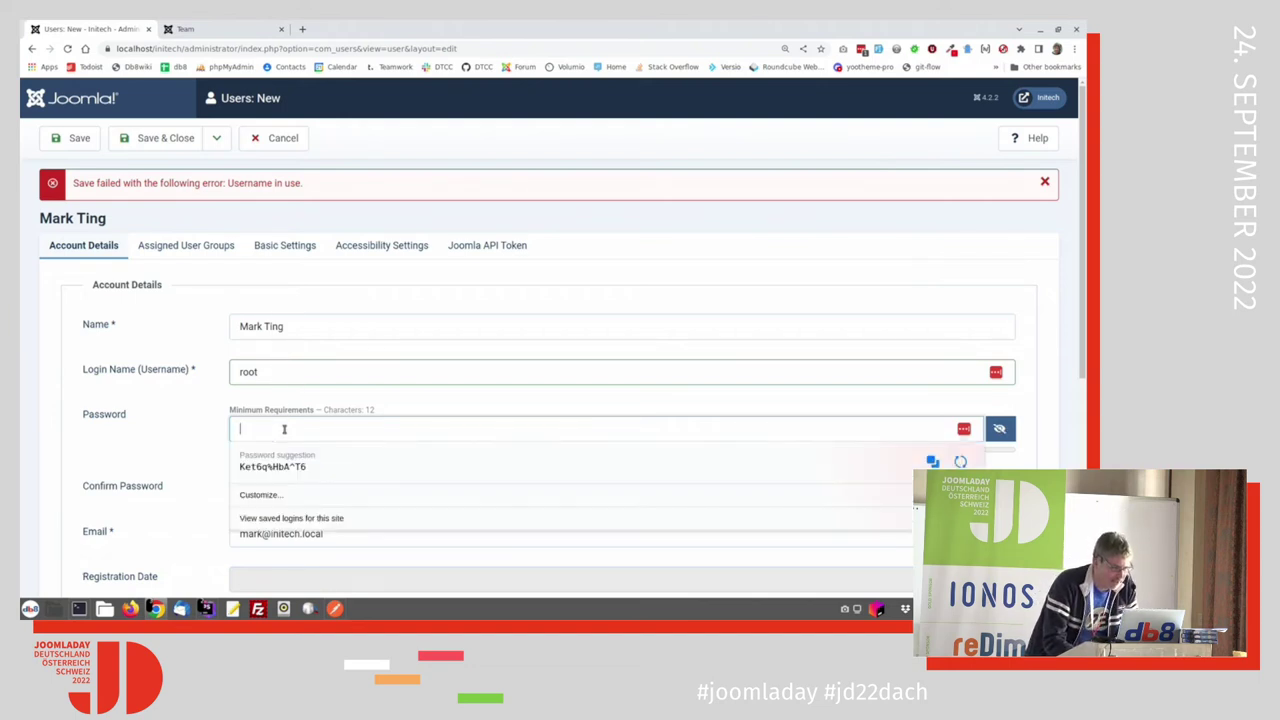
text(abc)
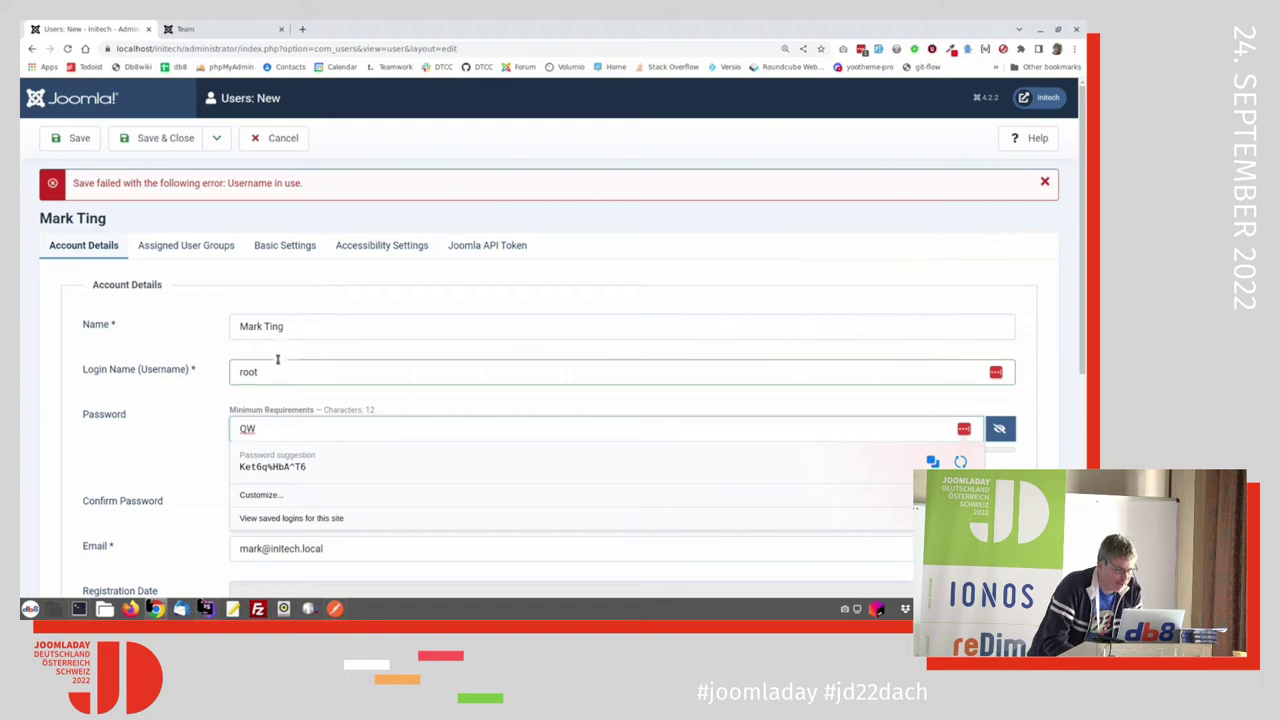
click(233, 379)
key(ctrl+a)
text(mark)
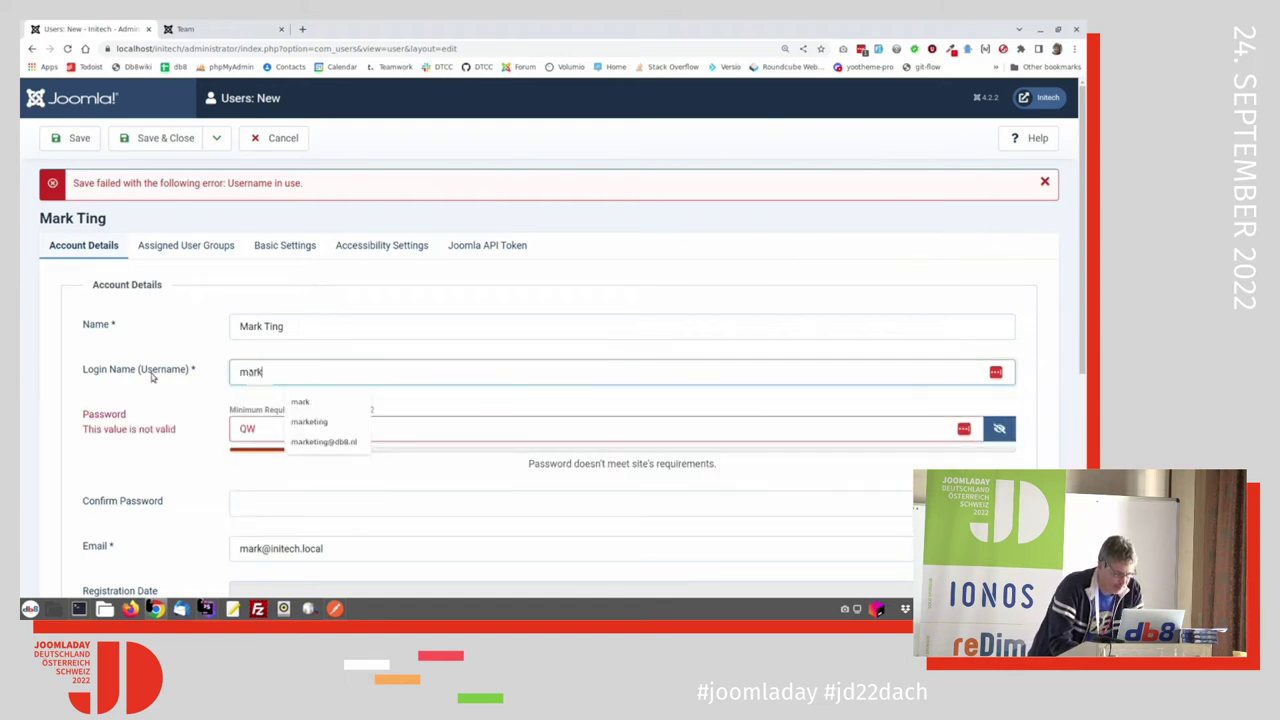
key(Tab)
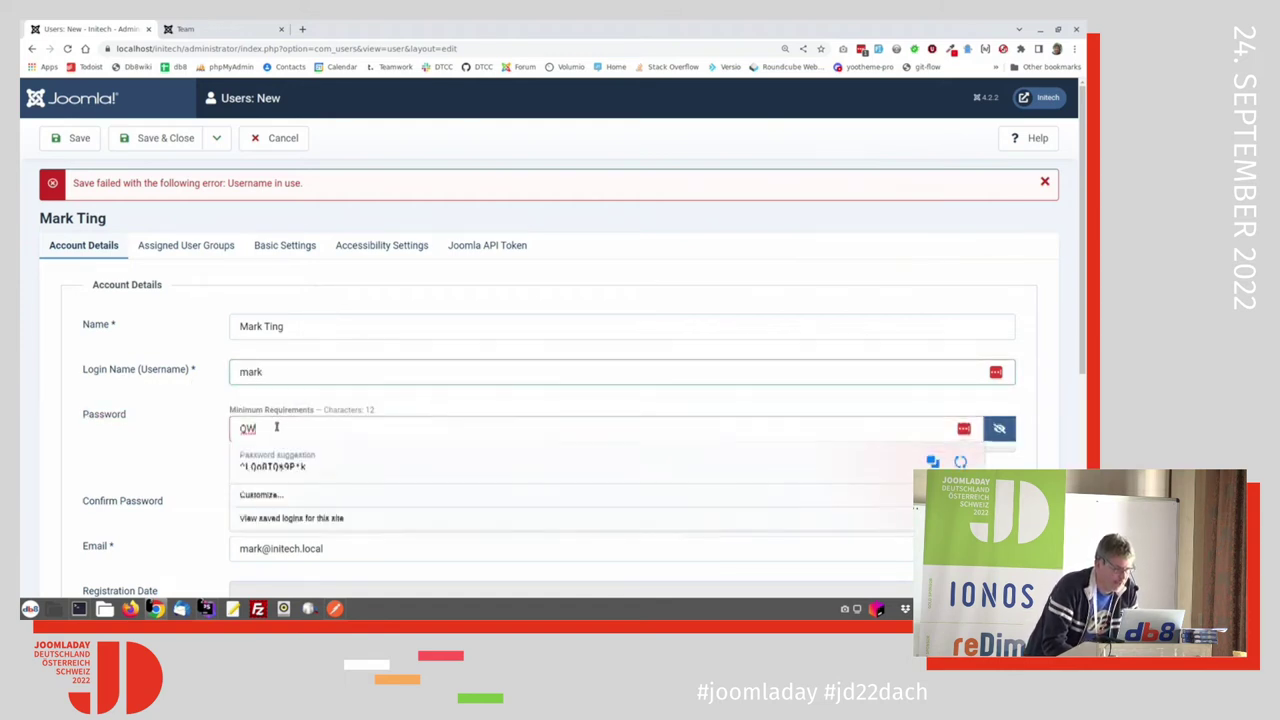
text(qw)
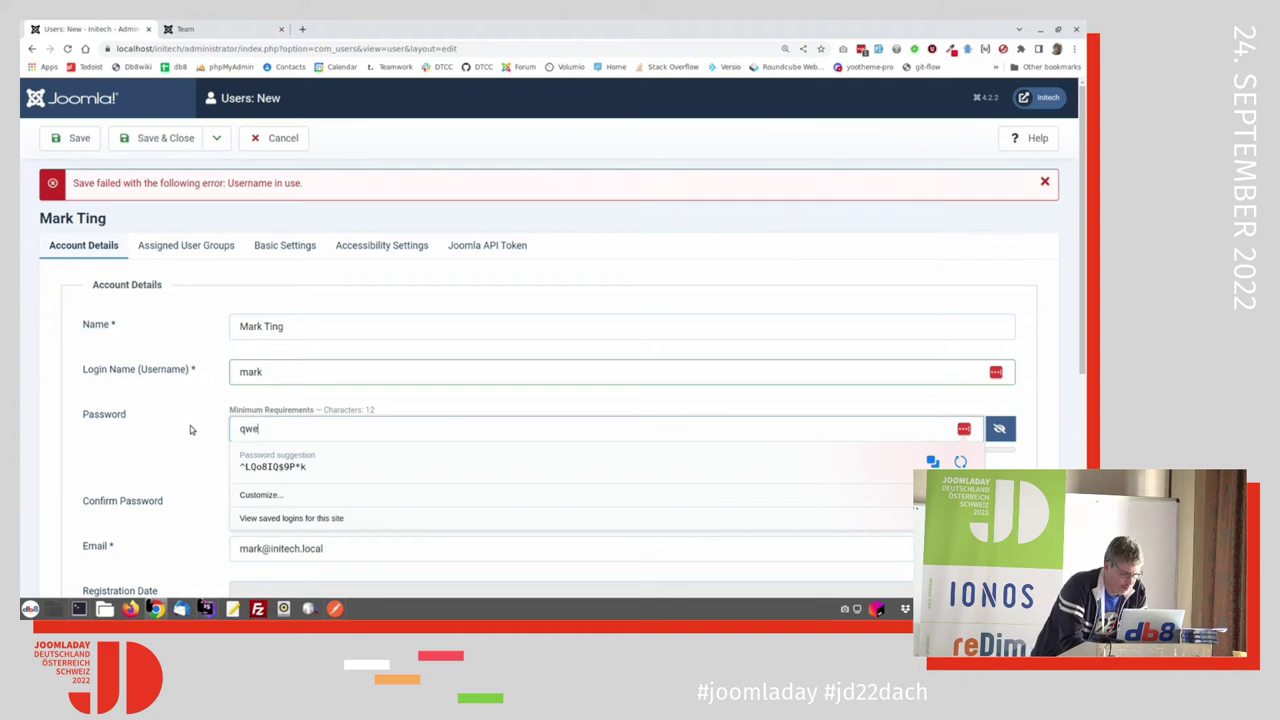
text(e)
Step: Copy the new password and paste it into the password confirmation field
click(205, 390)
click(285, 432)
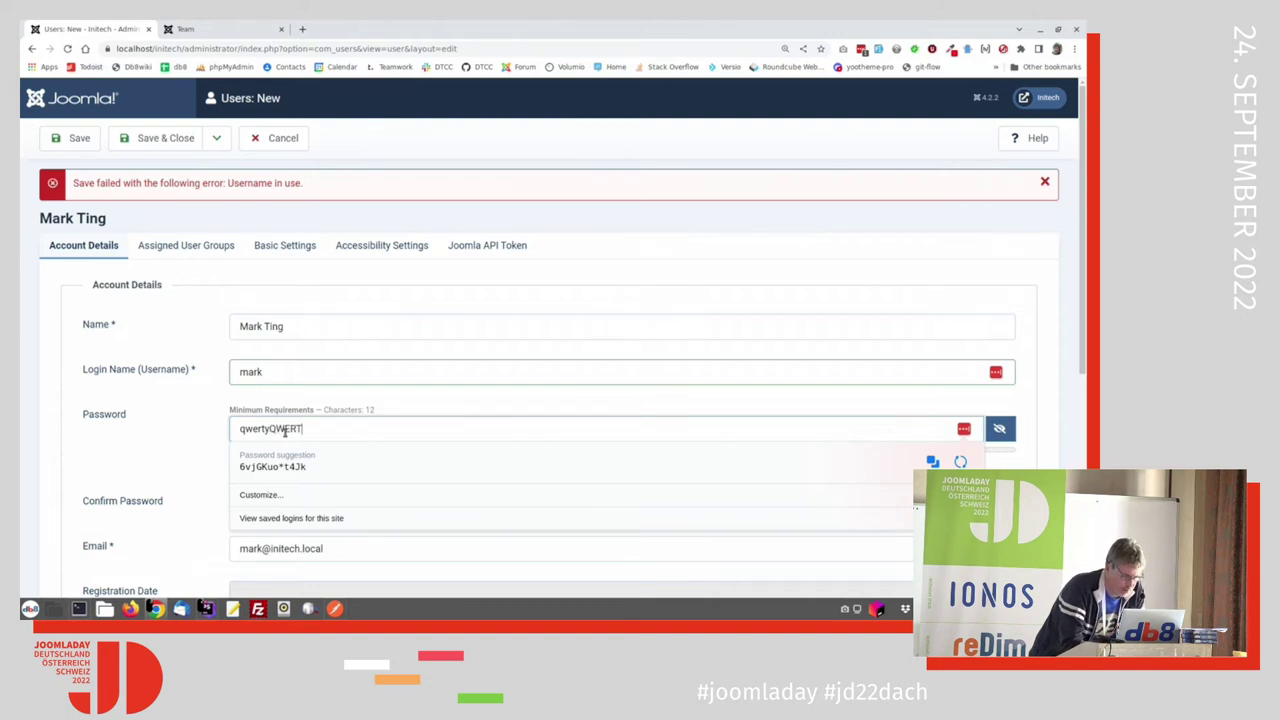
double_click(285, 432)
click(285, 432)
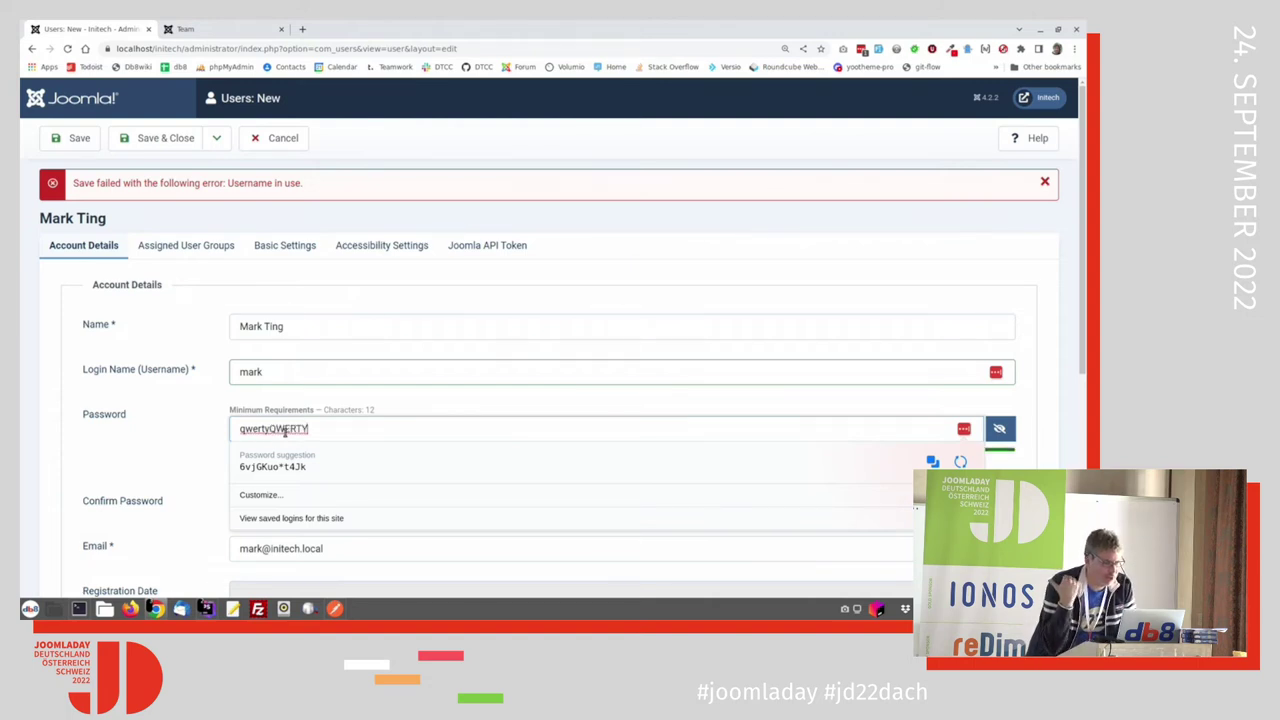
double_click(285, 432)
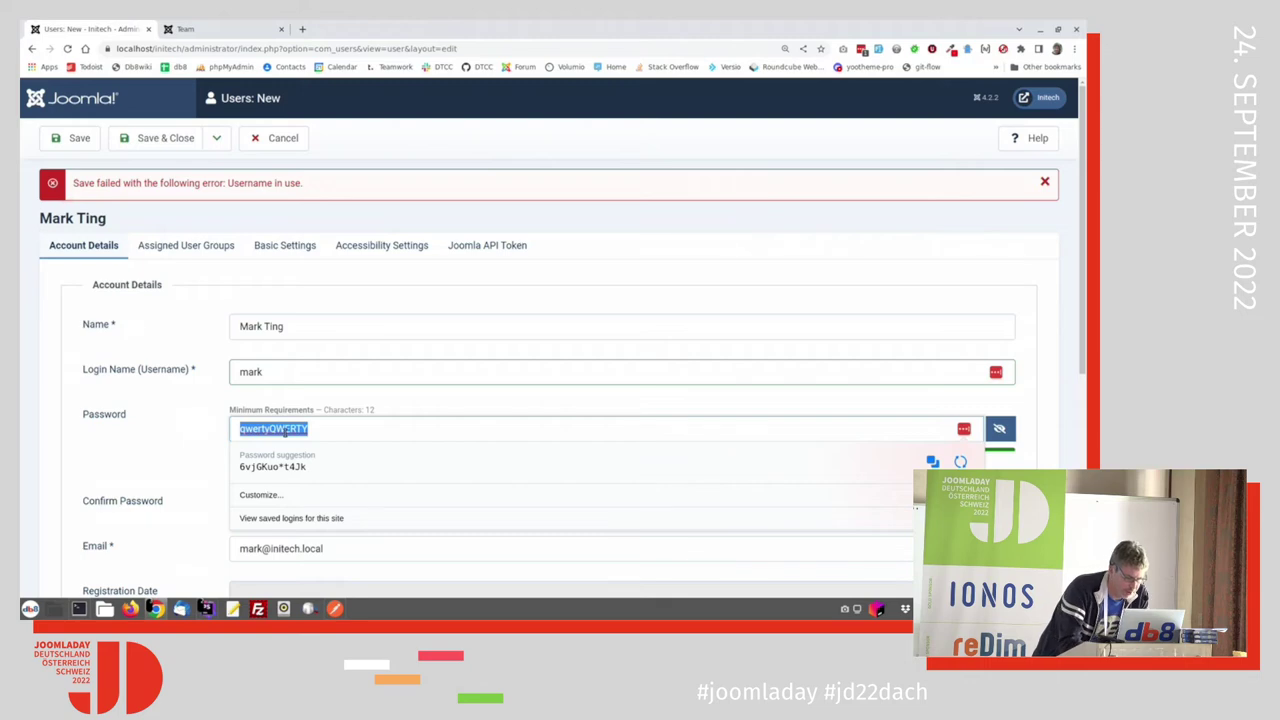
key(Escape)
click(267, 507)
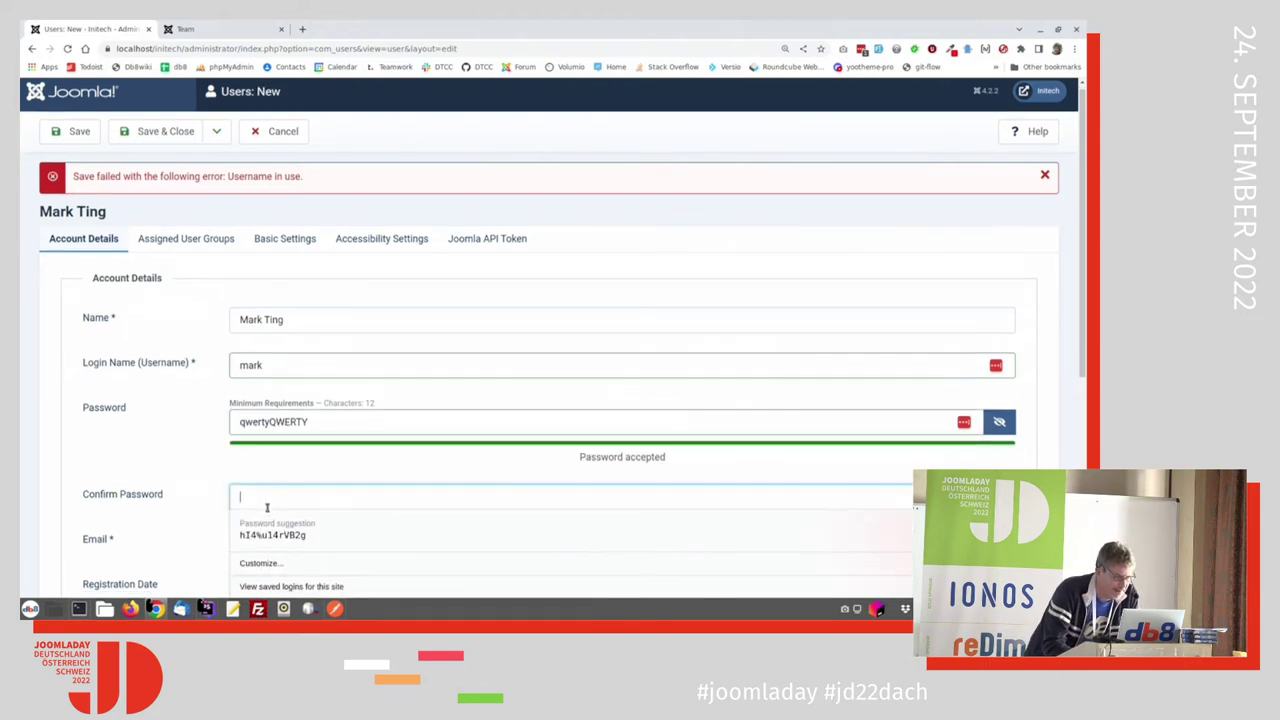
key(ctrl+v)
click(193, 473)
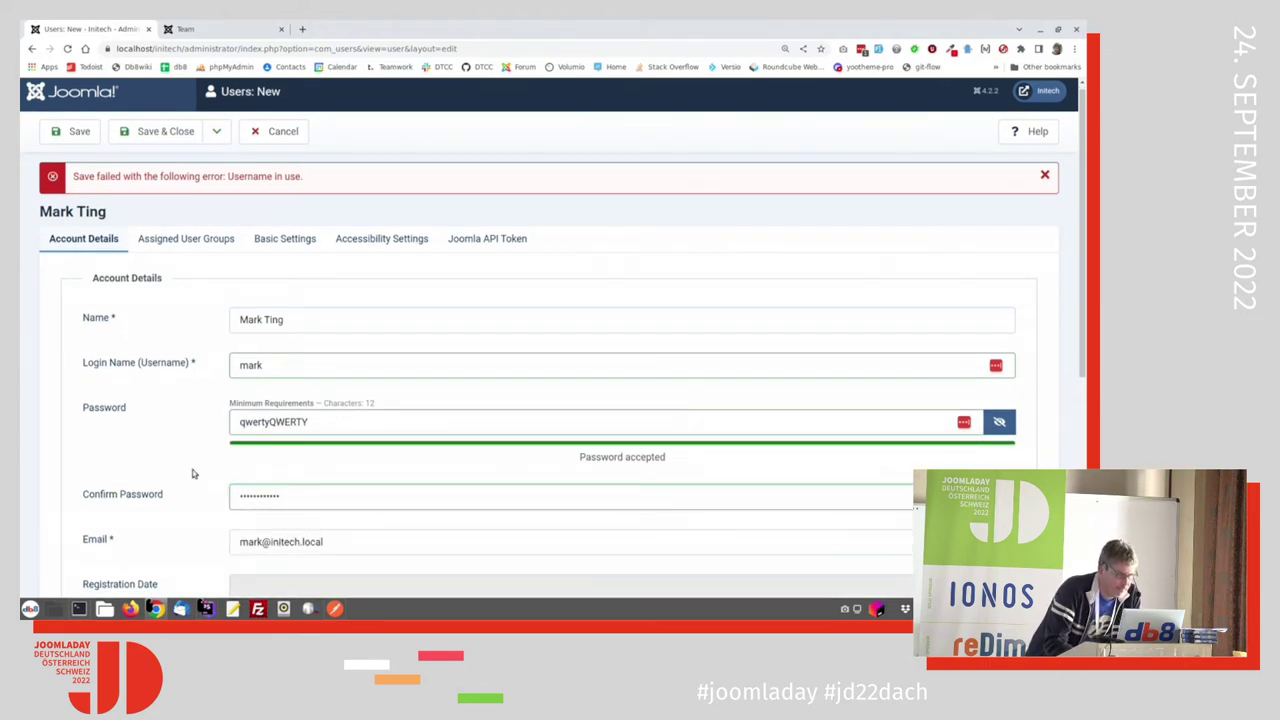
scroll(194, 475, down, 8)
scroll(194, 477, up, 8)
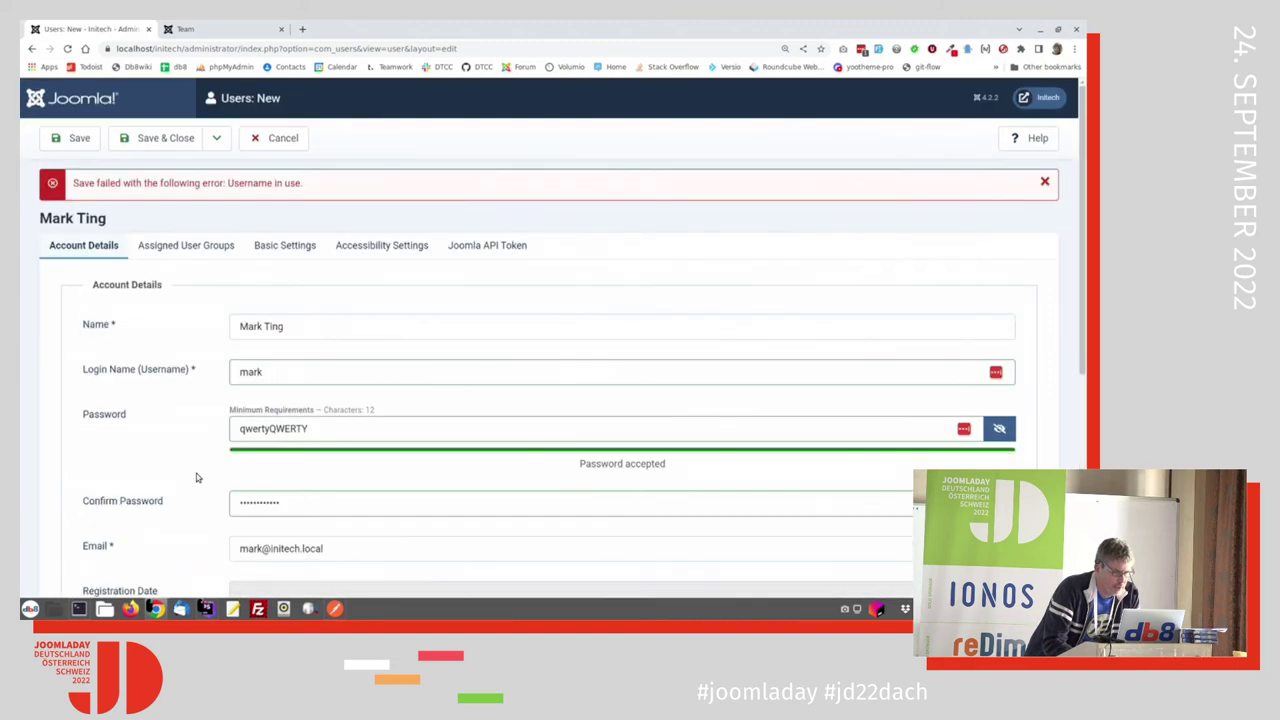
Step: Confirm Marketing Group membership, save and close the user, then open a new Firefox window
click(180, 246)
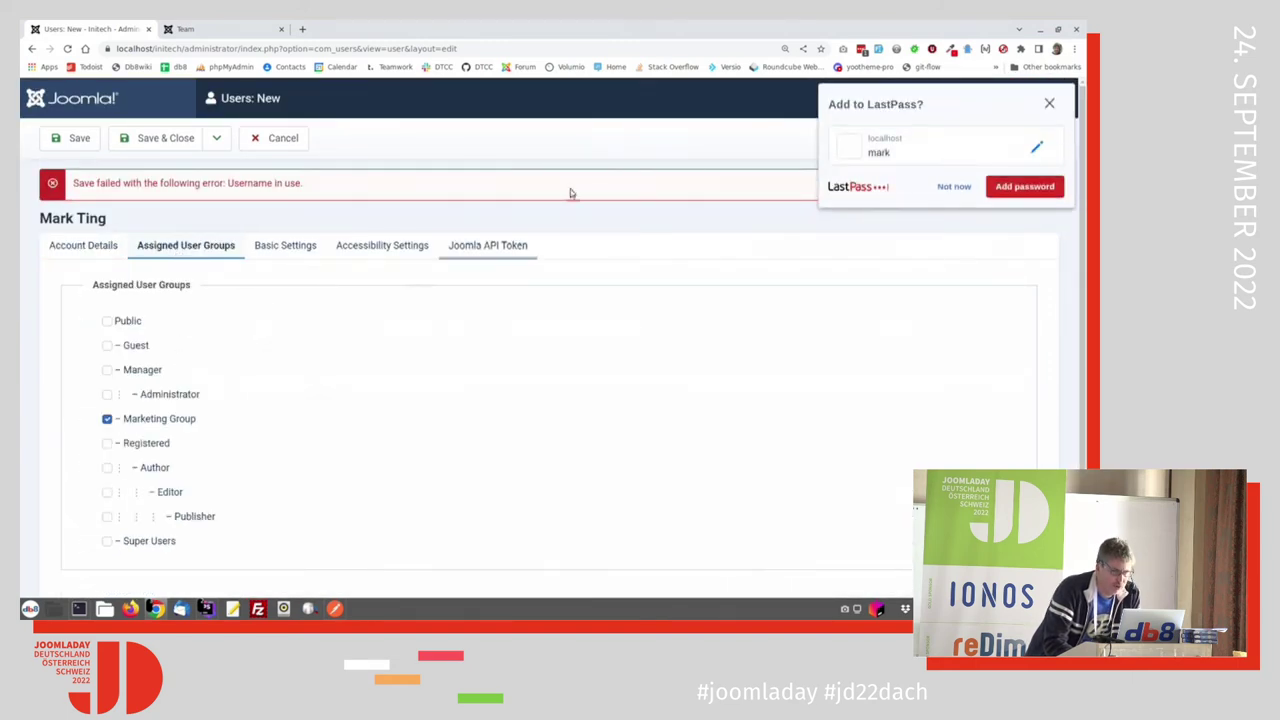
click(953, 186)
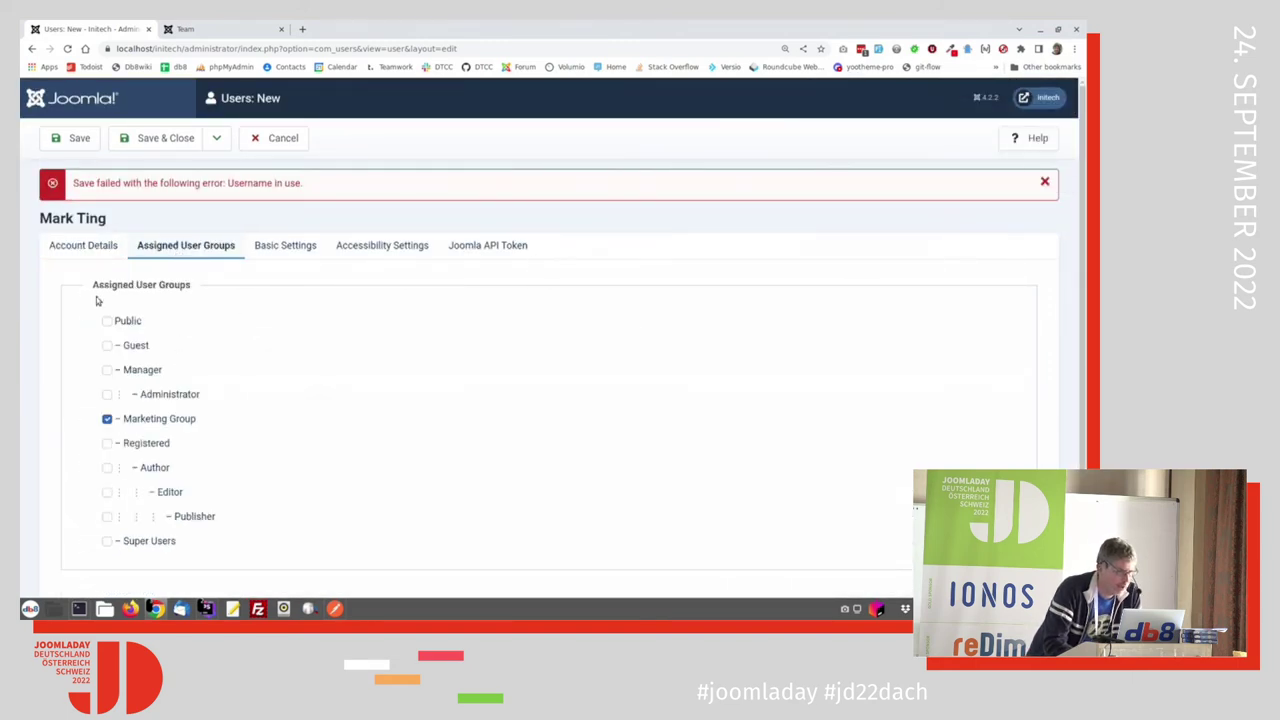
click(89, 249)
scroll(166, 383, down, 5)
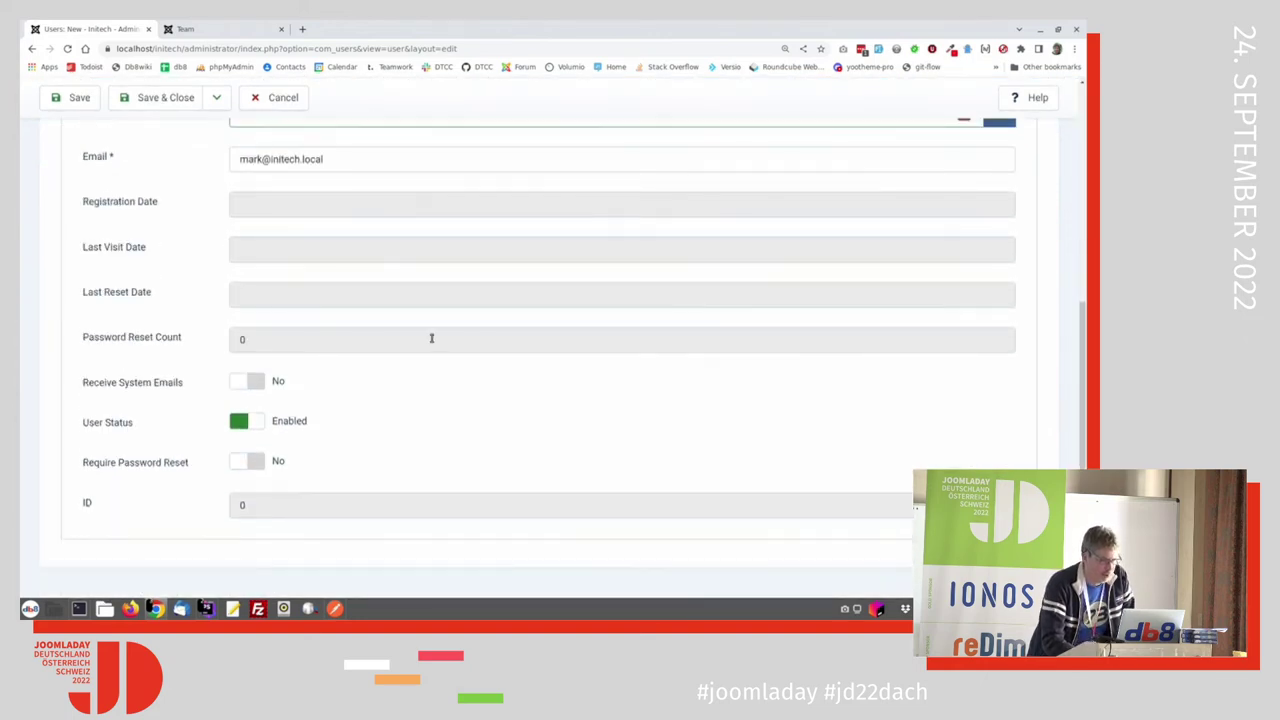
click(165, 97)
click(181, 148)
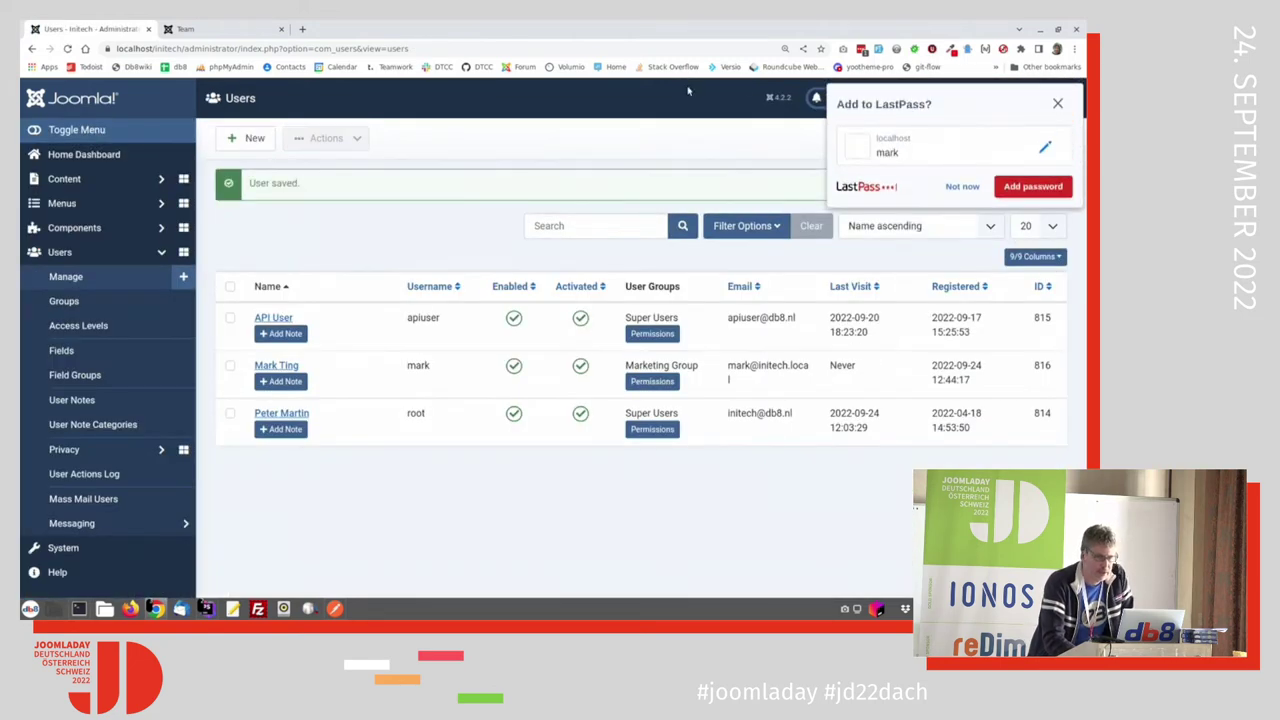
click(959, 187)
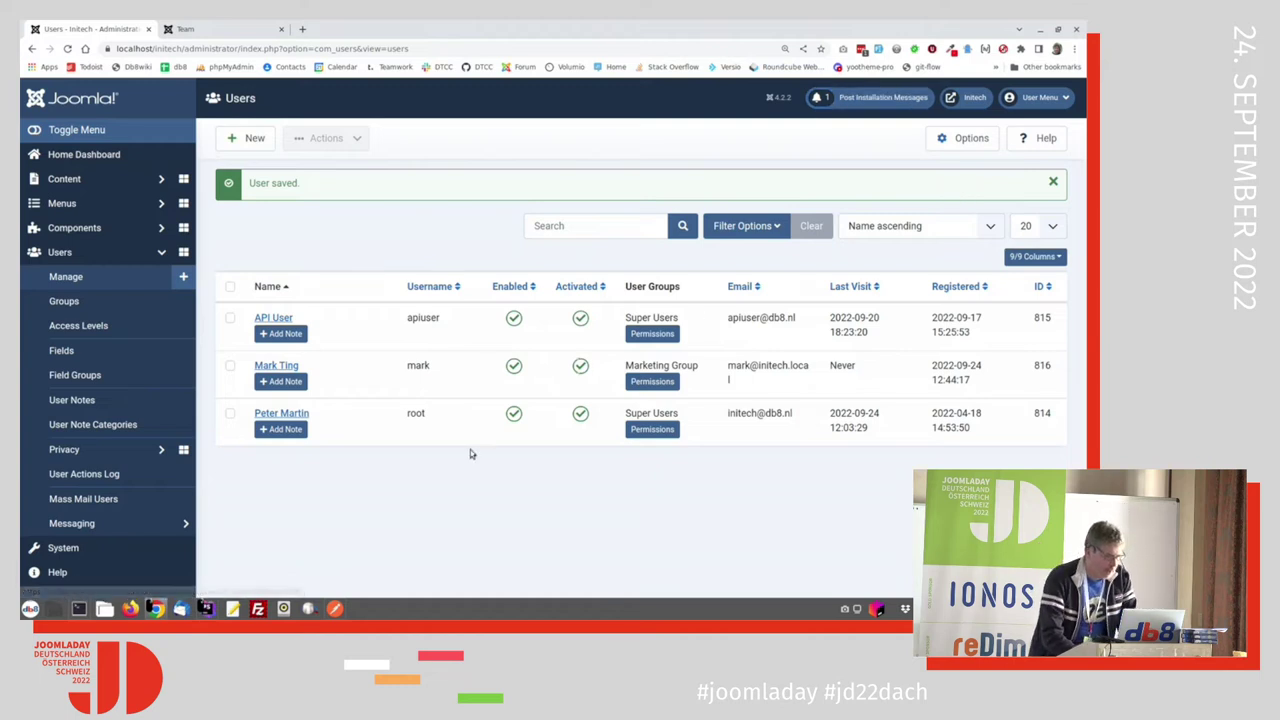
click(130, 608)
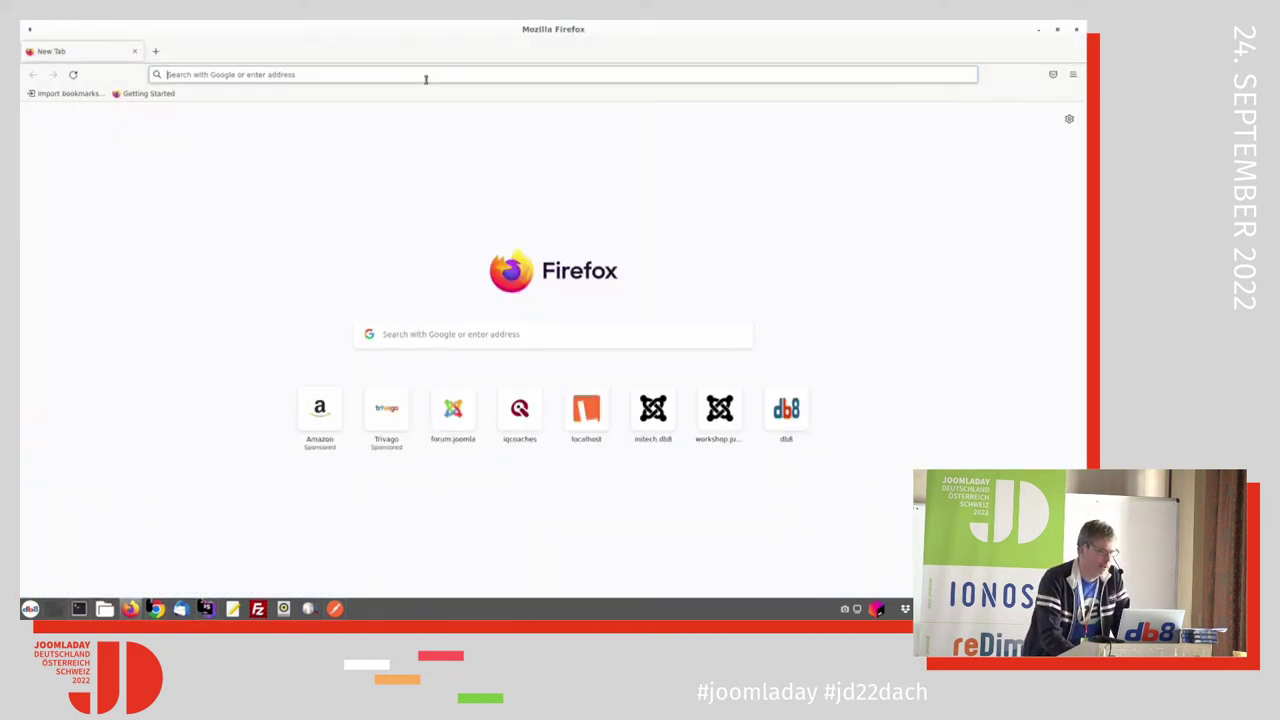
Step: Try loading the site administrator at initech.local/admin
click(425, 76)
text(initech.local/a)
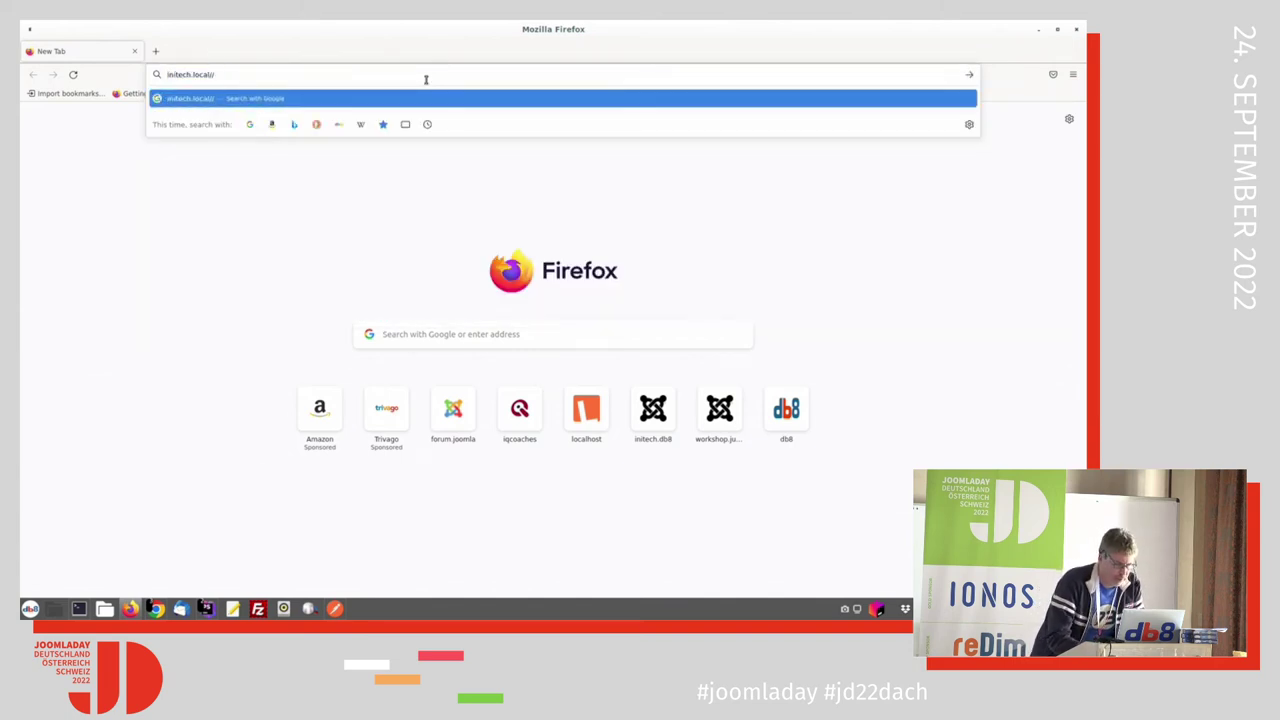
text(dministrator/)
key(Return)
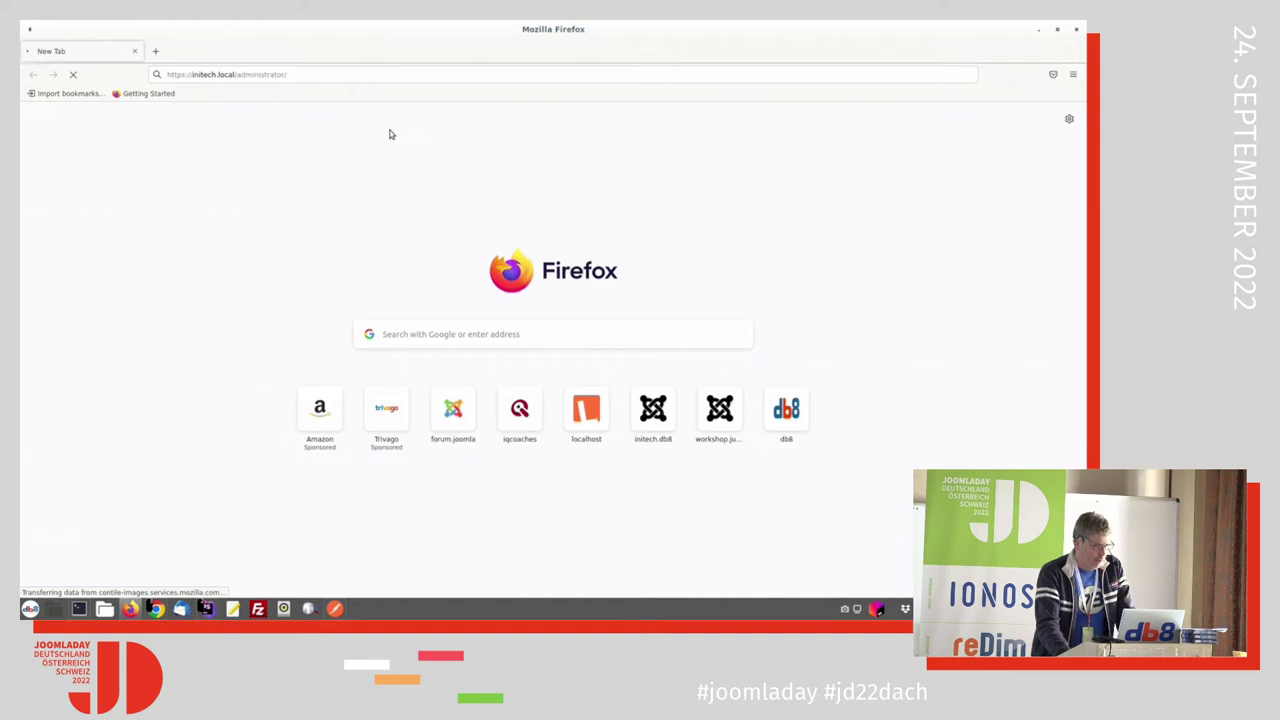
click(73, 74)
click(324, 76)
key(End)
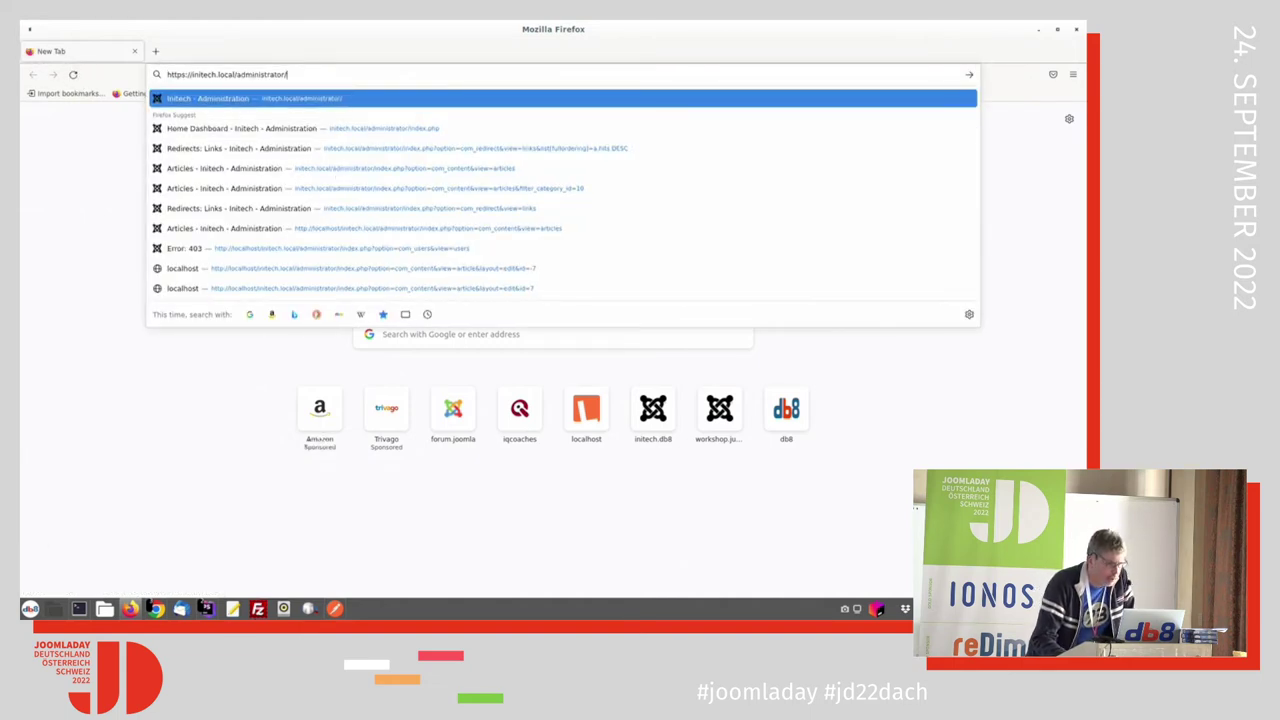
key(Return)
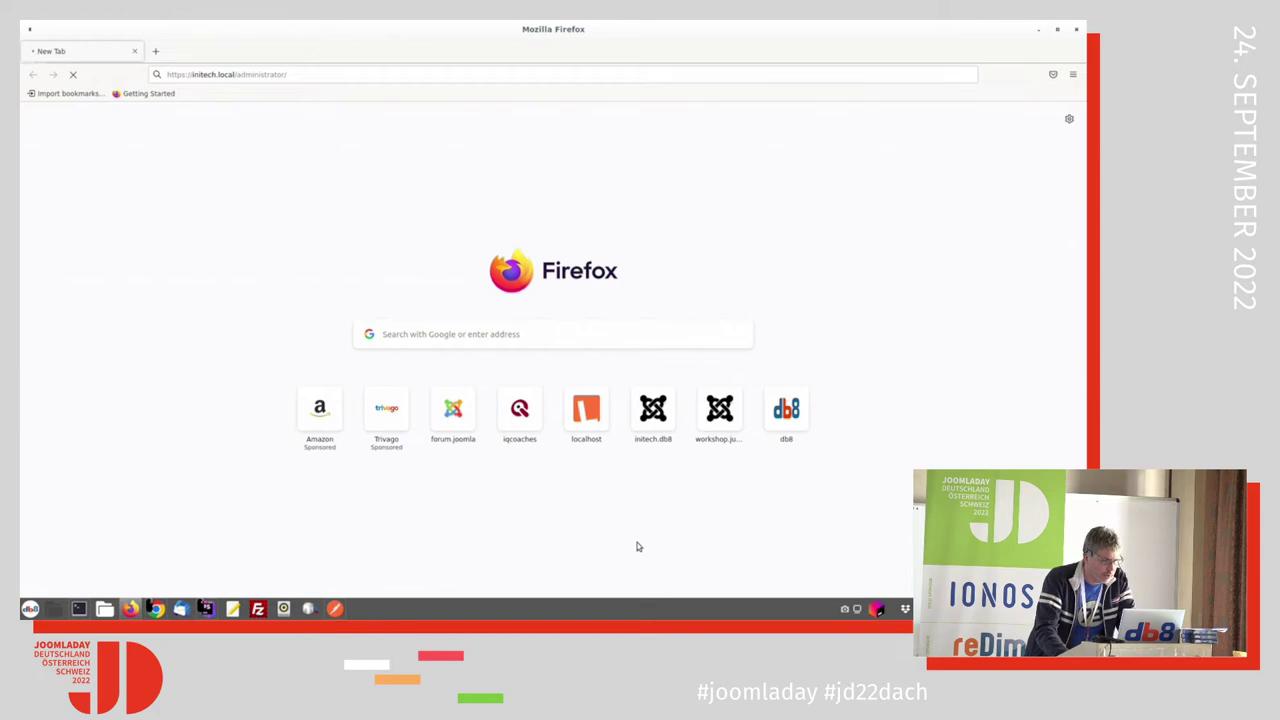
Step: Retry the administrator address with .local removed from the site name
key(alt+Tab)
key(alt+Tab)
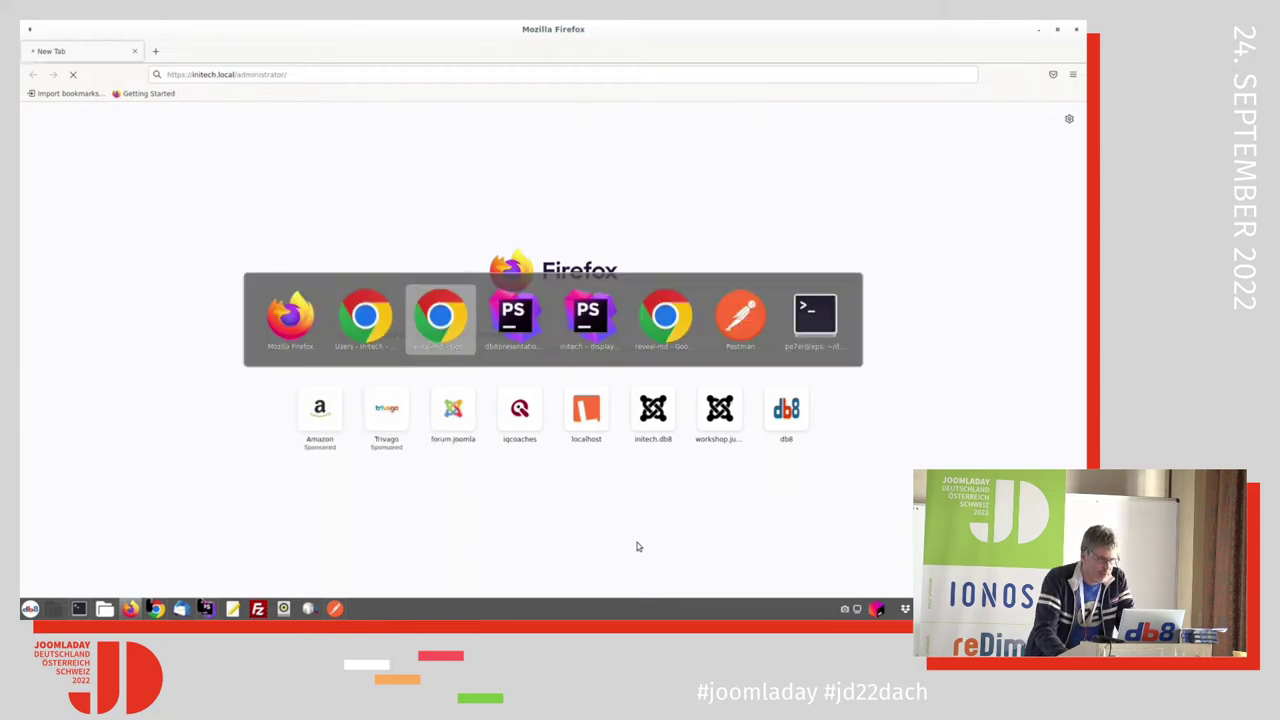
key(alt+Tab)
key(alt+Tab)
key(alt+Tab)
key(alt+Tab)
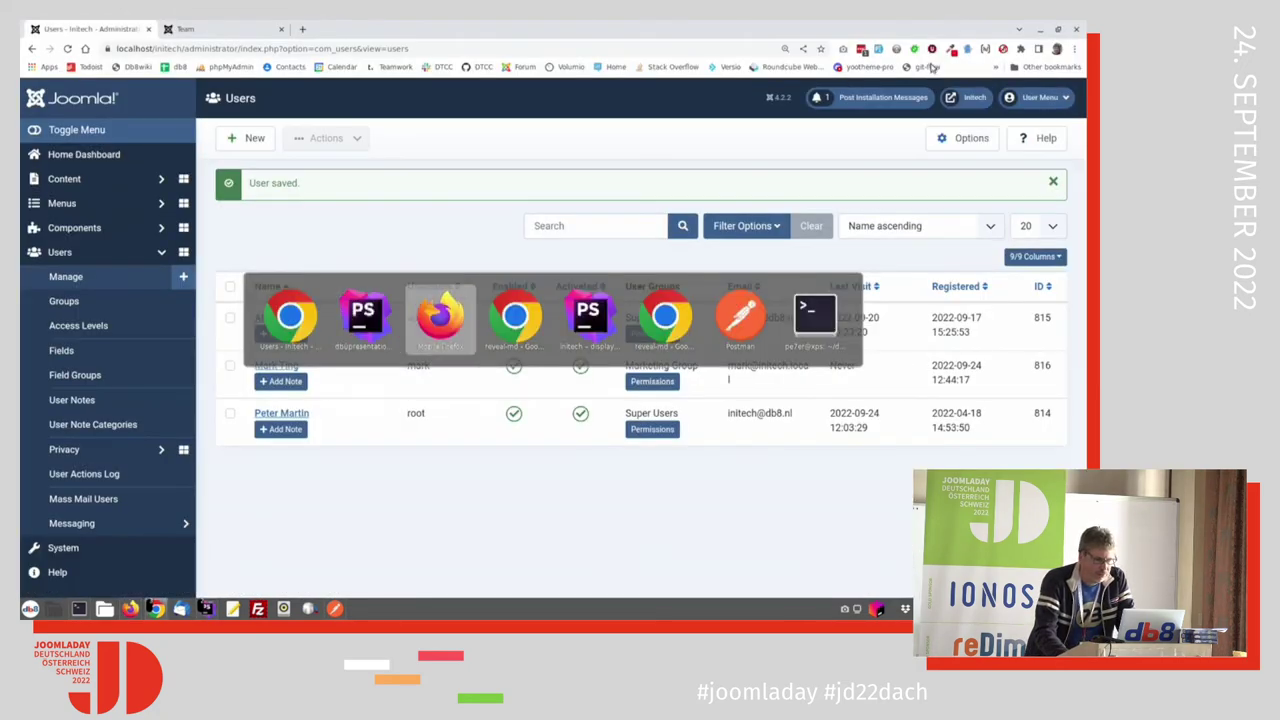
key(alt+Tab)
key(alt+Tab)
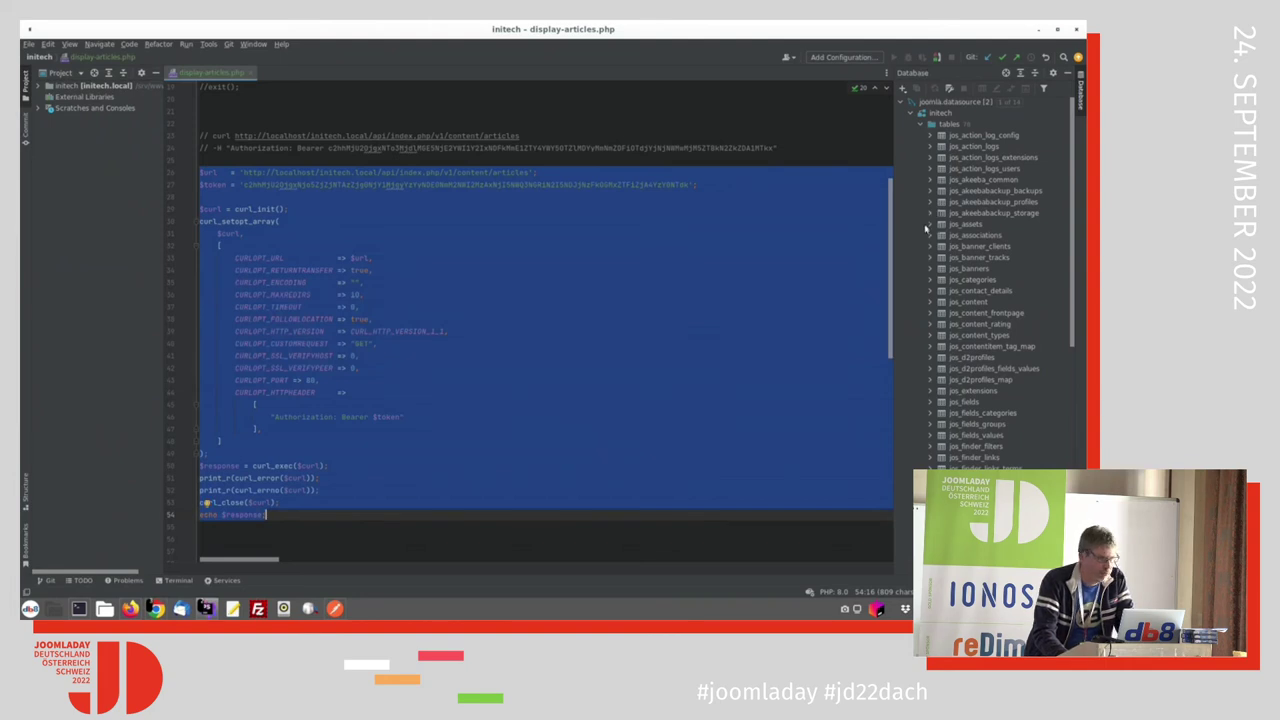
key(alt+Tab)
key(alt+Tab)
key(alt+Tab)
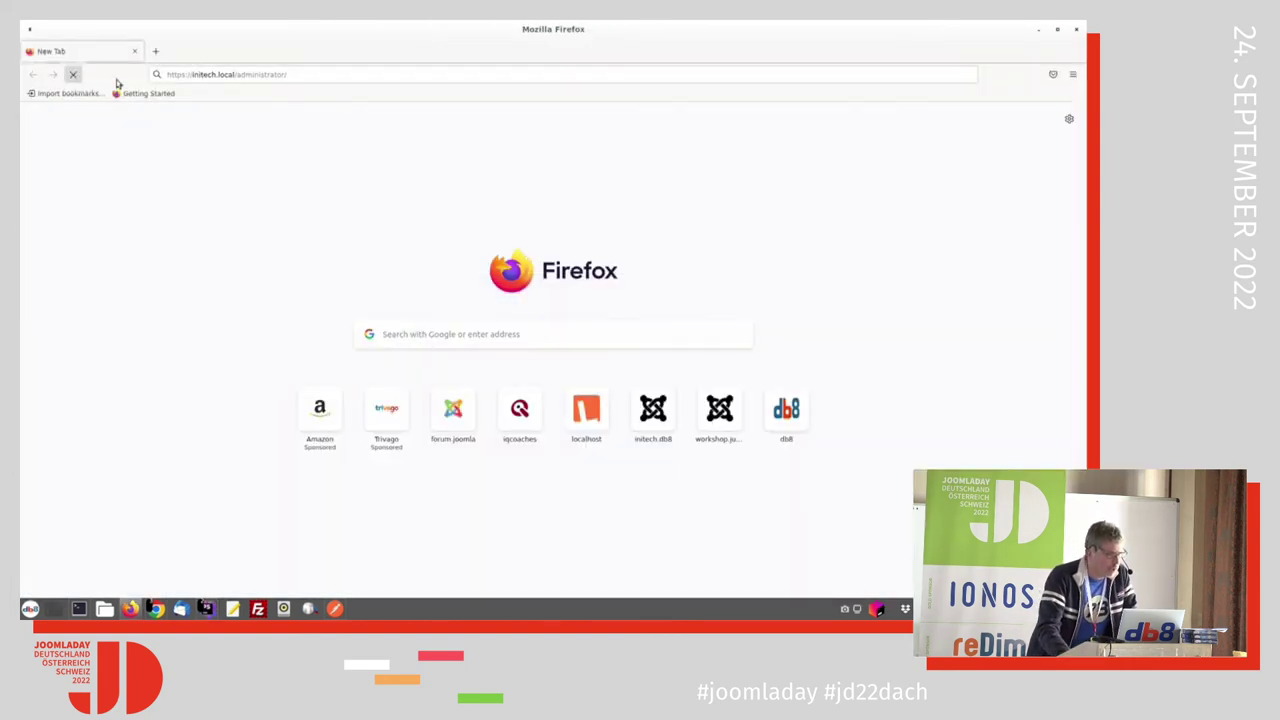
click(230, 74)
click(252, 74)
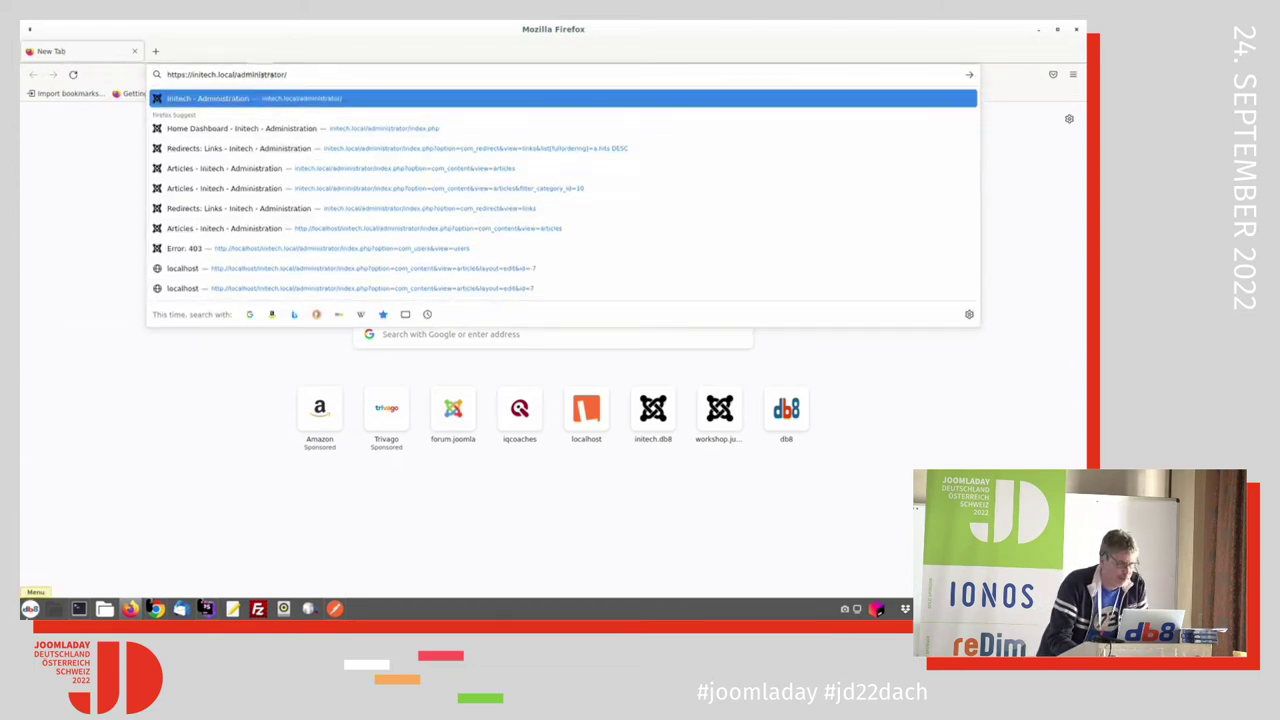
key(BackSpace)
key(BackSpace)
key(BackSpace)
key(BackSpace)
key(BackSpace)
key(BackSpace)
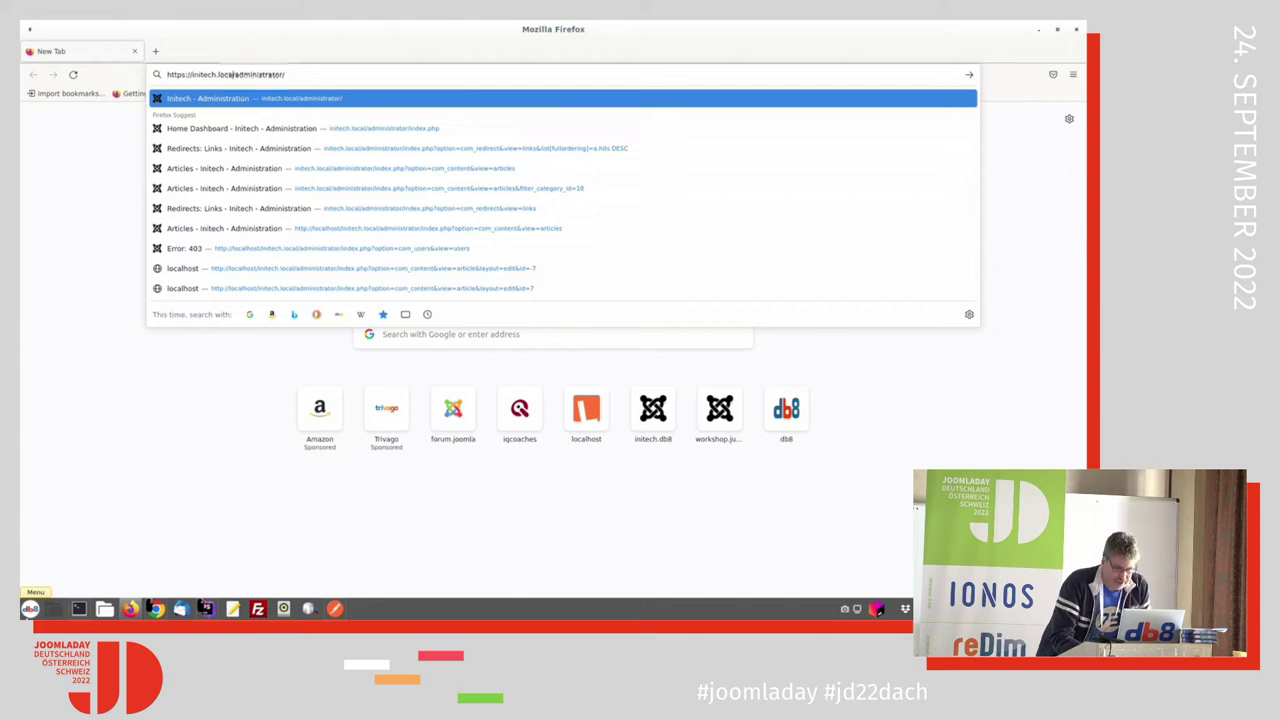
key(Return)
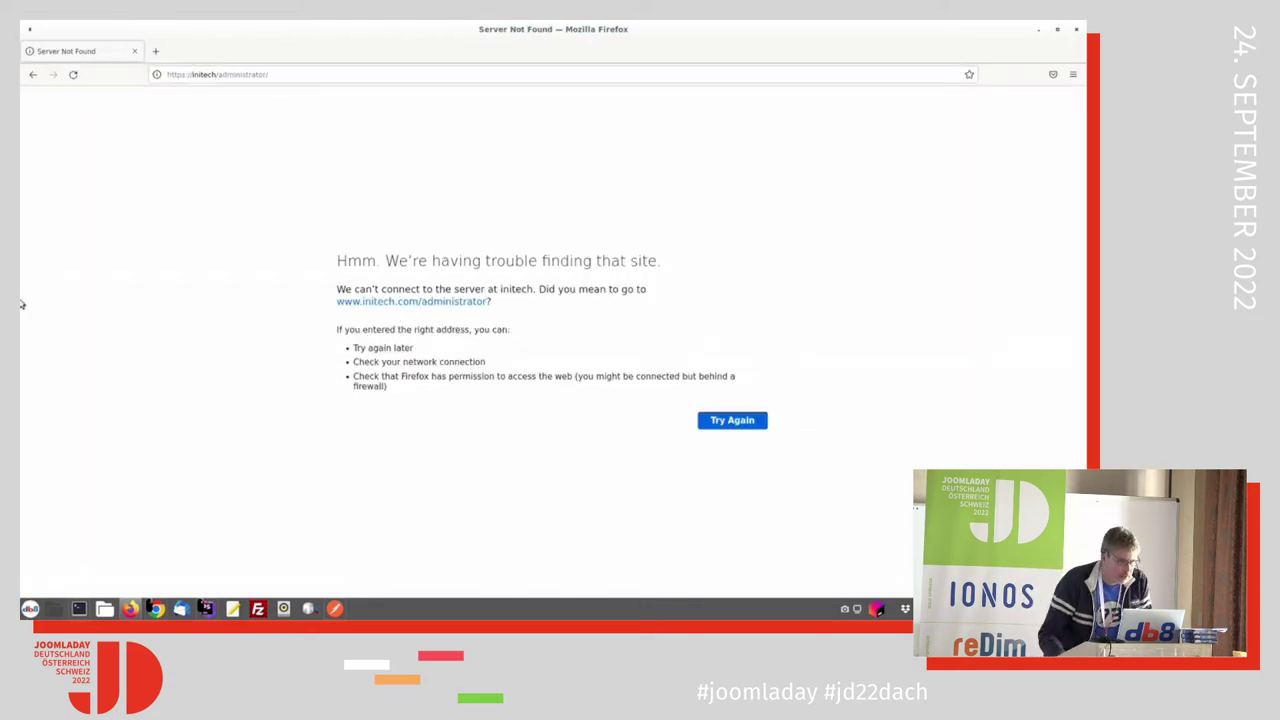
Step: Replace the address with localhost to open the local directory listing
drag(214, 74, 268, 74)
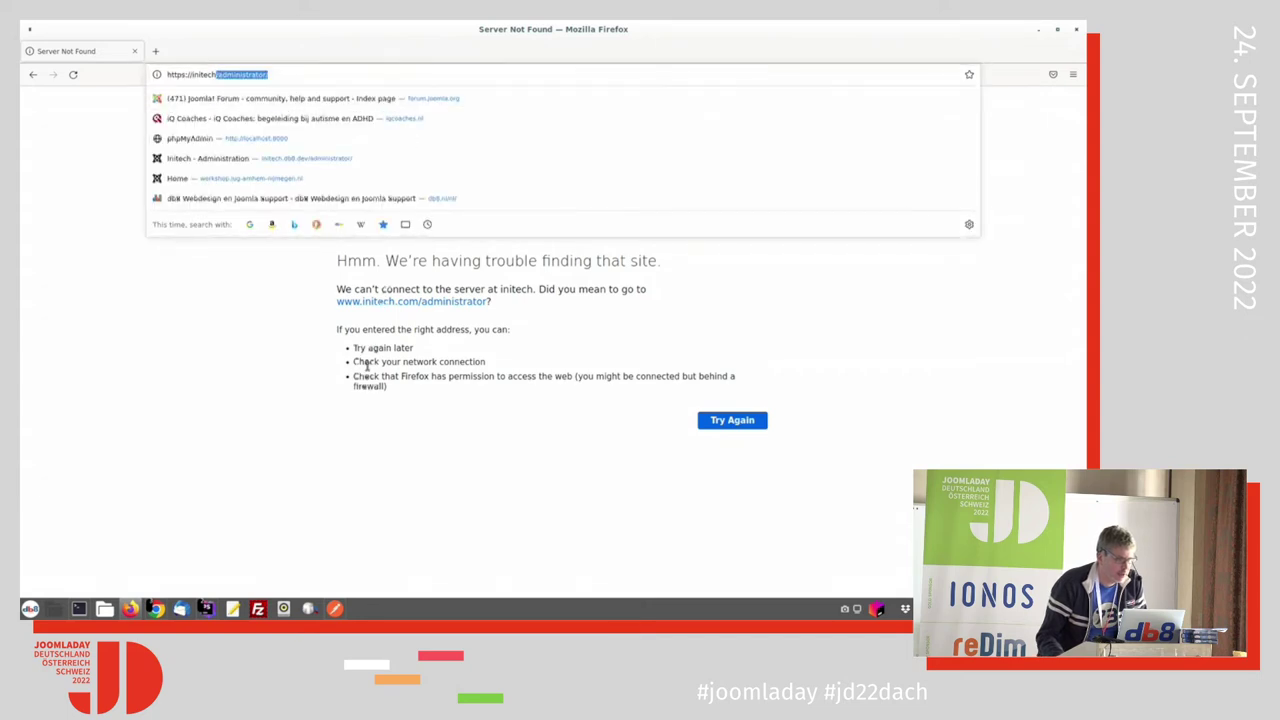
key(BackSpace)
key(BackSpace)
key(BackSpace)
key(BackSpace)
key(BackSpace)
key(BackSpace)
key(BackSpace)
key(BackSpace)
key(BackSpace)
key(BackSpace)
key(BackSpace)
key(BackSpace)
key(BackSpace)
key(BackSpace)
key(BackSpace)
mouse_move(207, 612)
key(BackSpace)
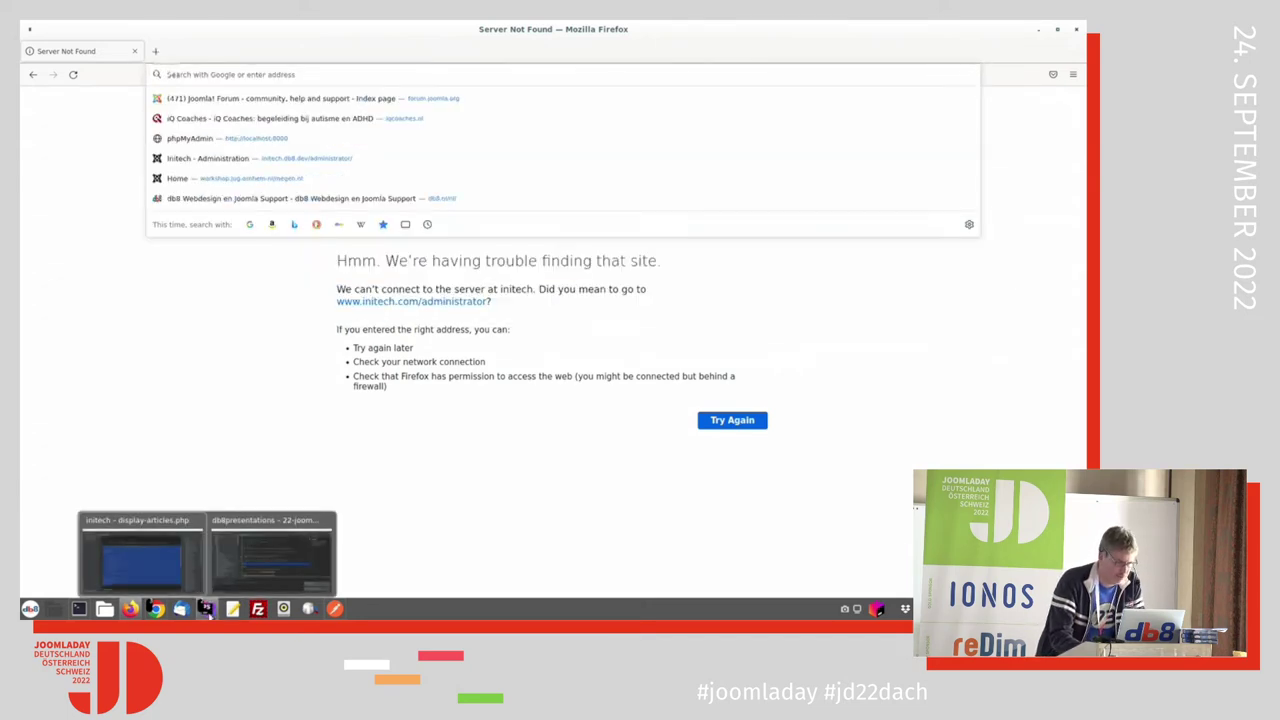
text(loc)
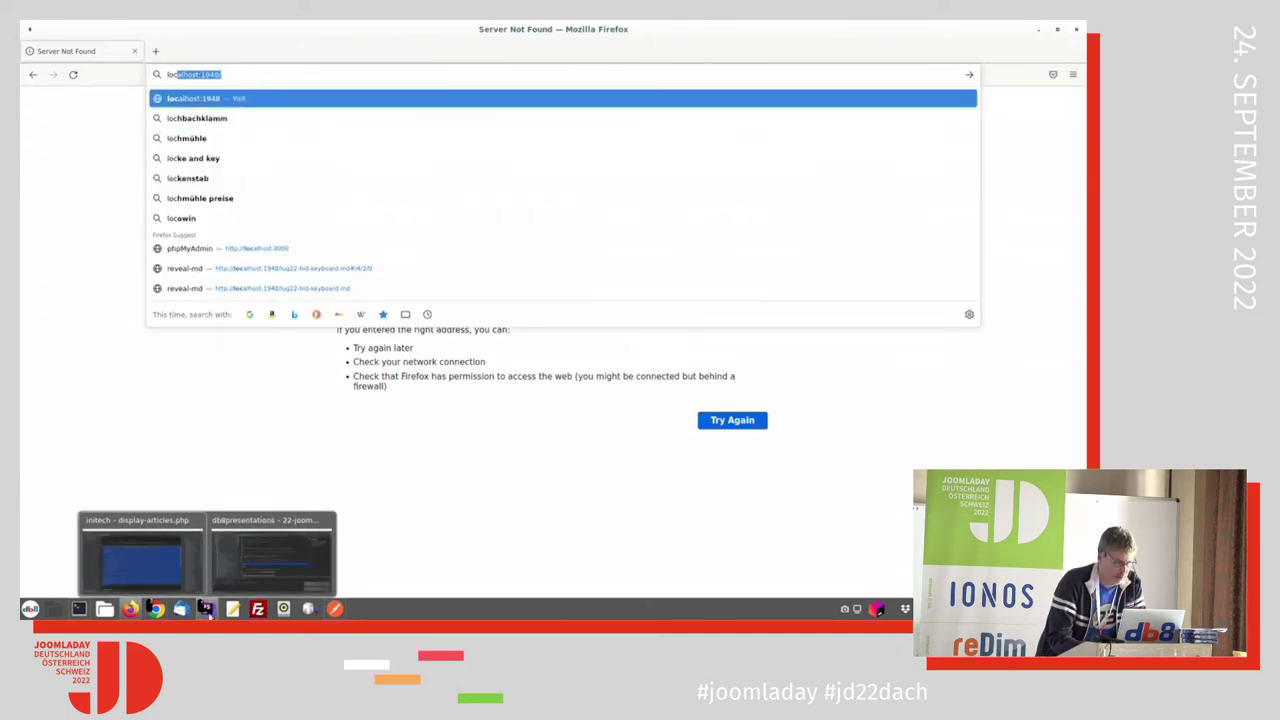
text(host)
key(Return)
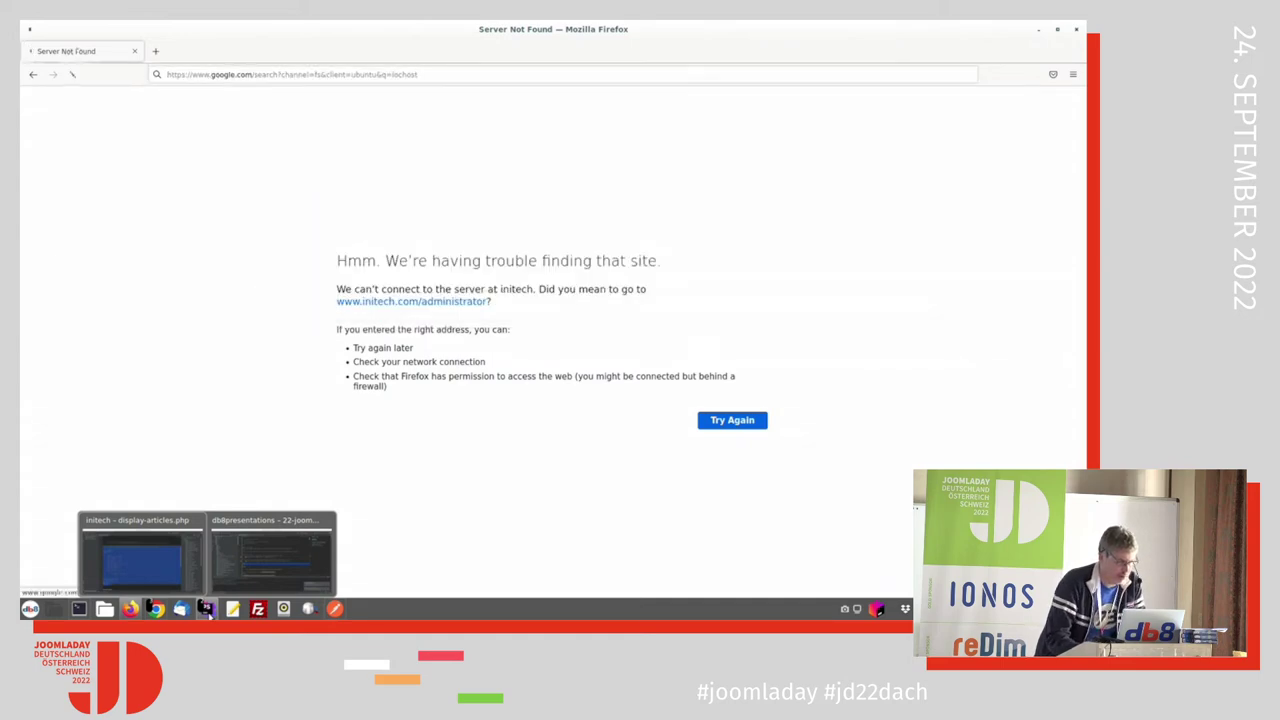
click(186, 75)
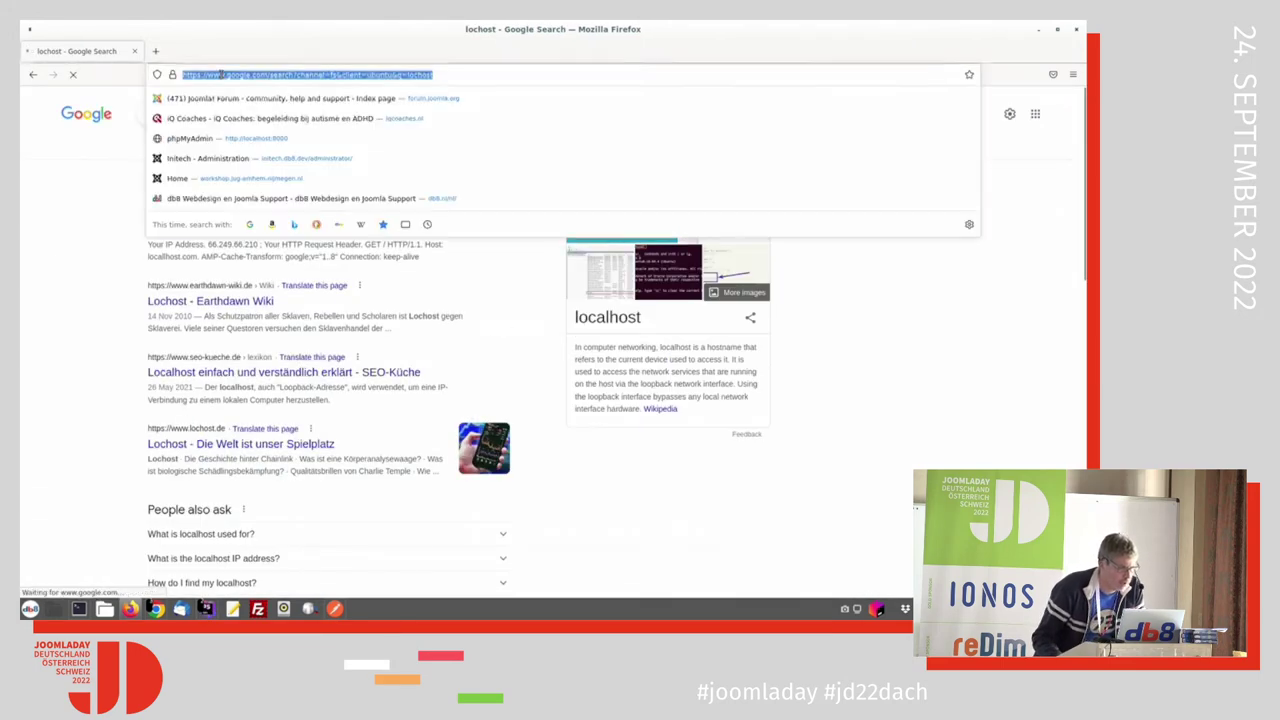
text(localho)
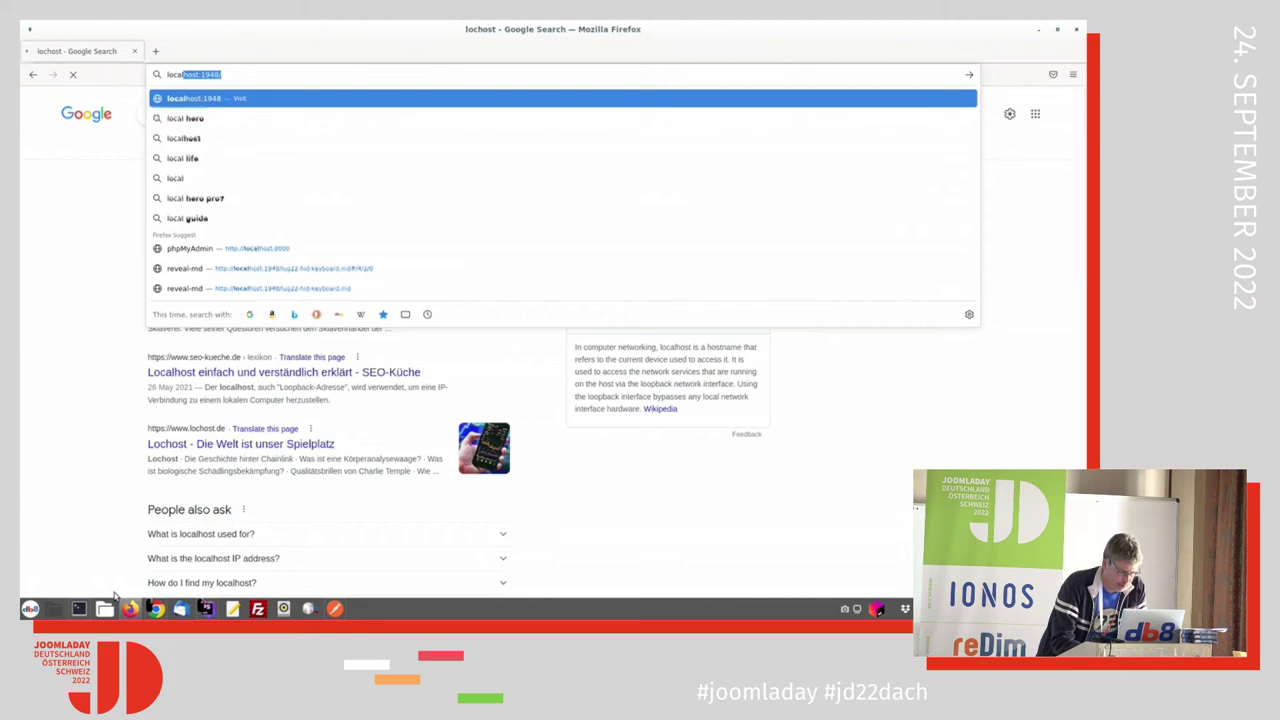
text(st)
key(BackSpace)
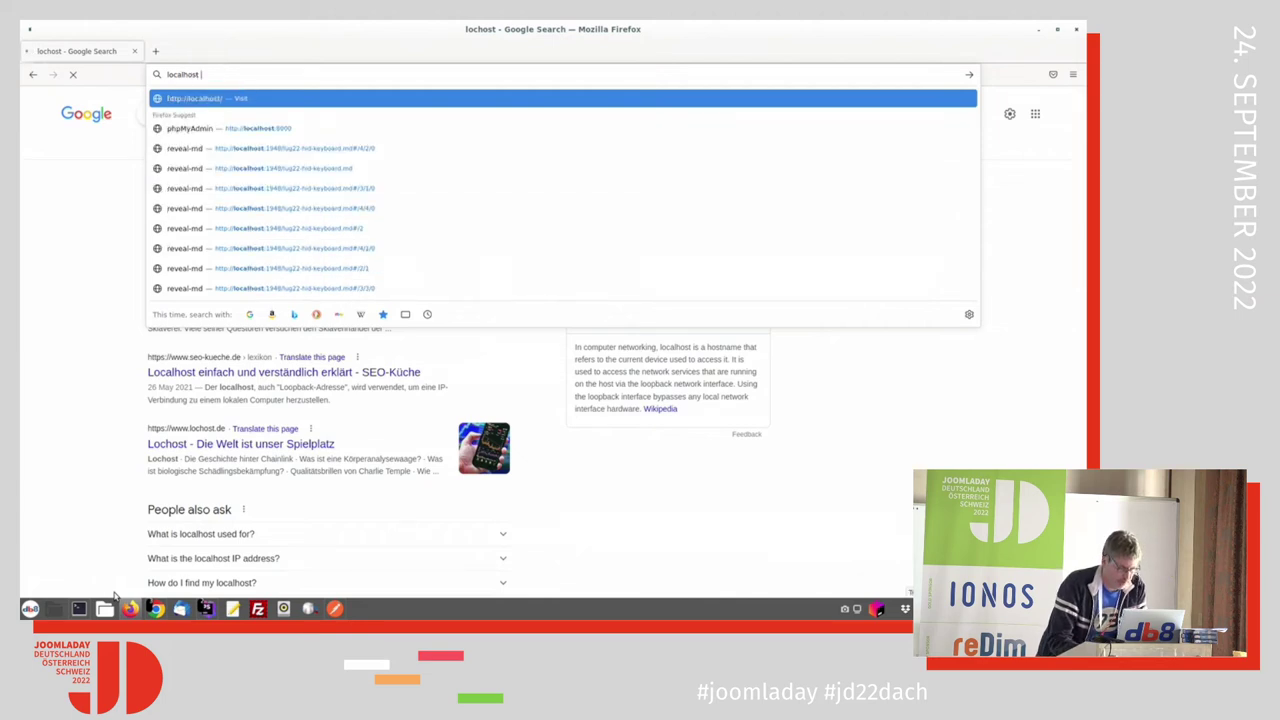
key(Return)
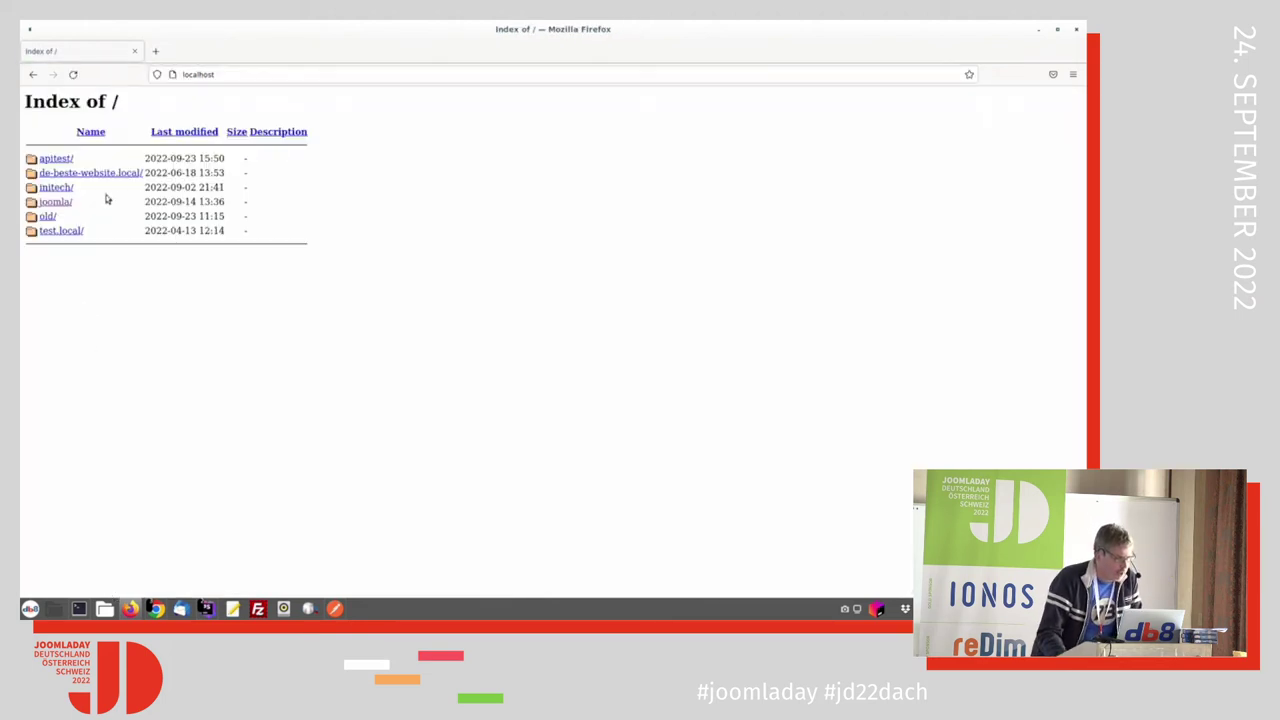
Step: Open initech from the listing and go to localhost/initech/administrator
click(56, 188)
click(212, 76)
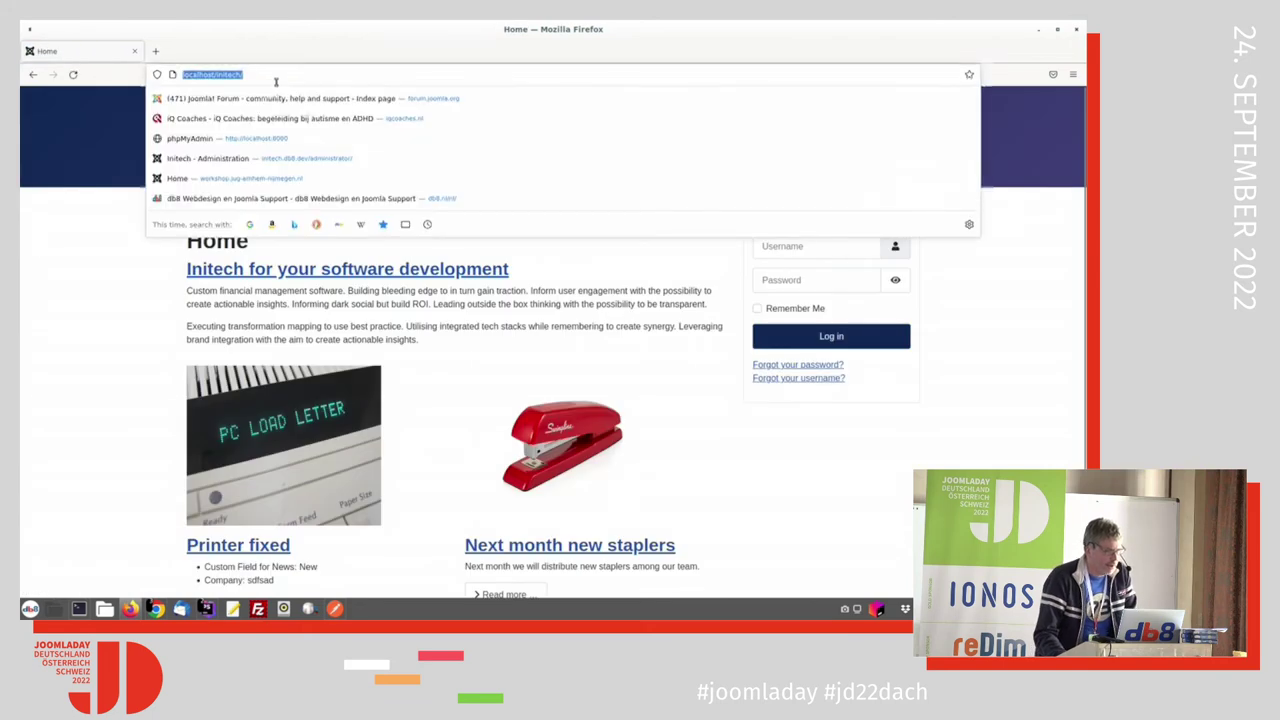
key(End)
text(a)
mouse_move(79, 612)
text(dm)
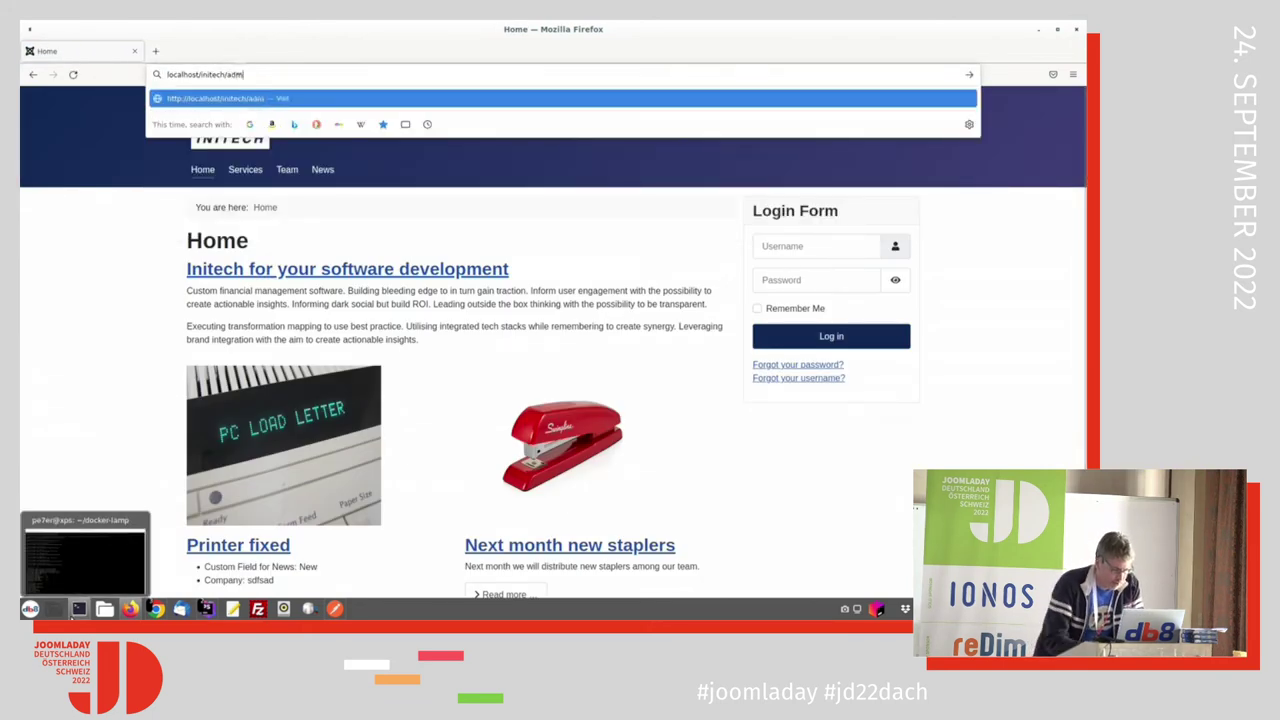
text(inistrator)
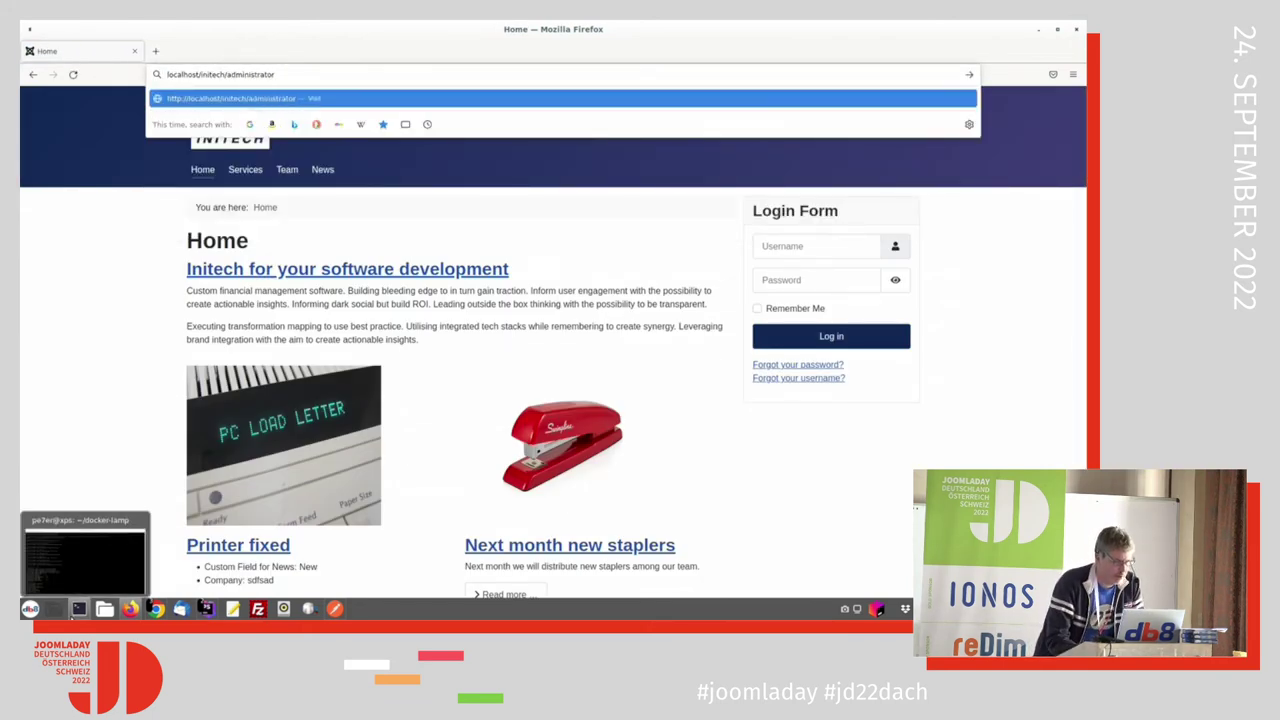
key(Return)
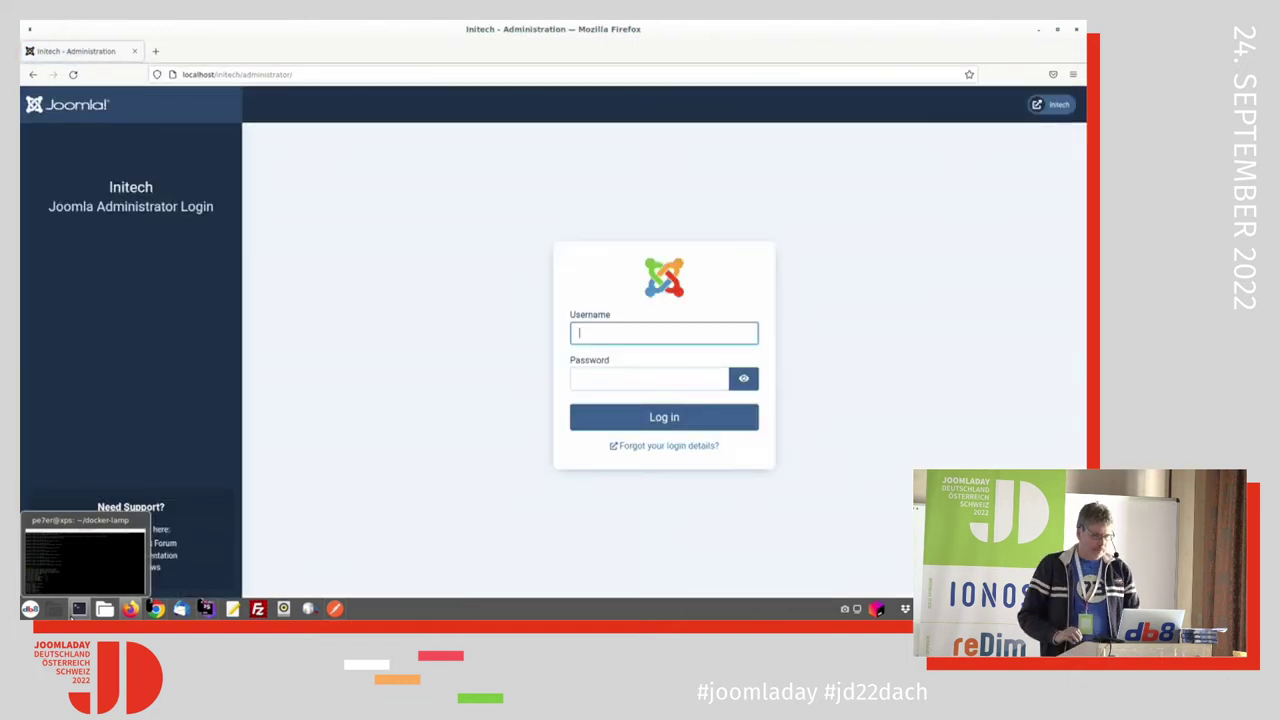
Step: Log in as the marketing user, which is refused administrator access
text(ma)
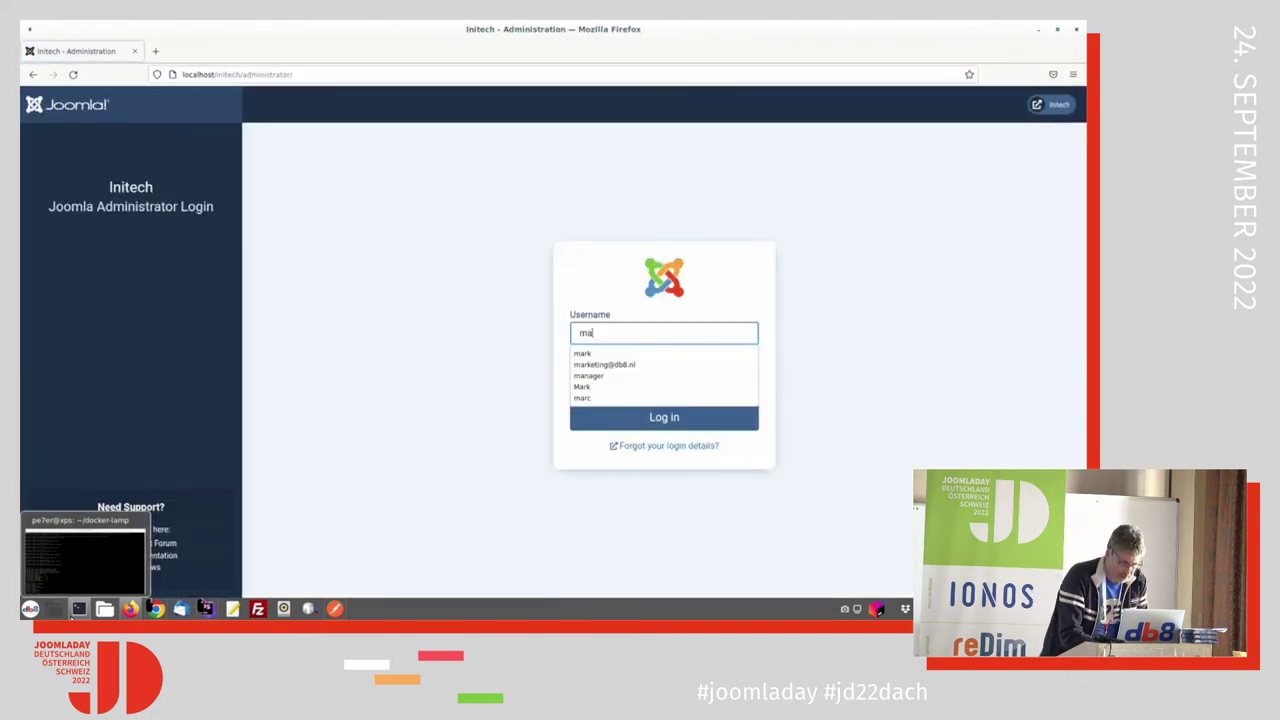
text(rk)
key(Tab)
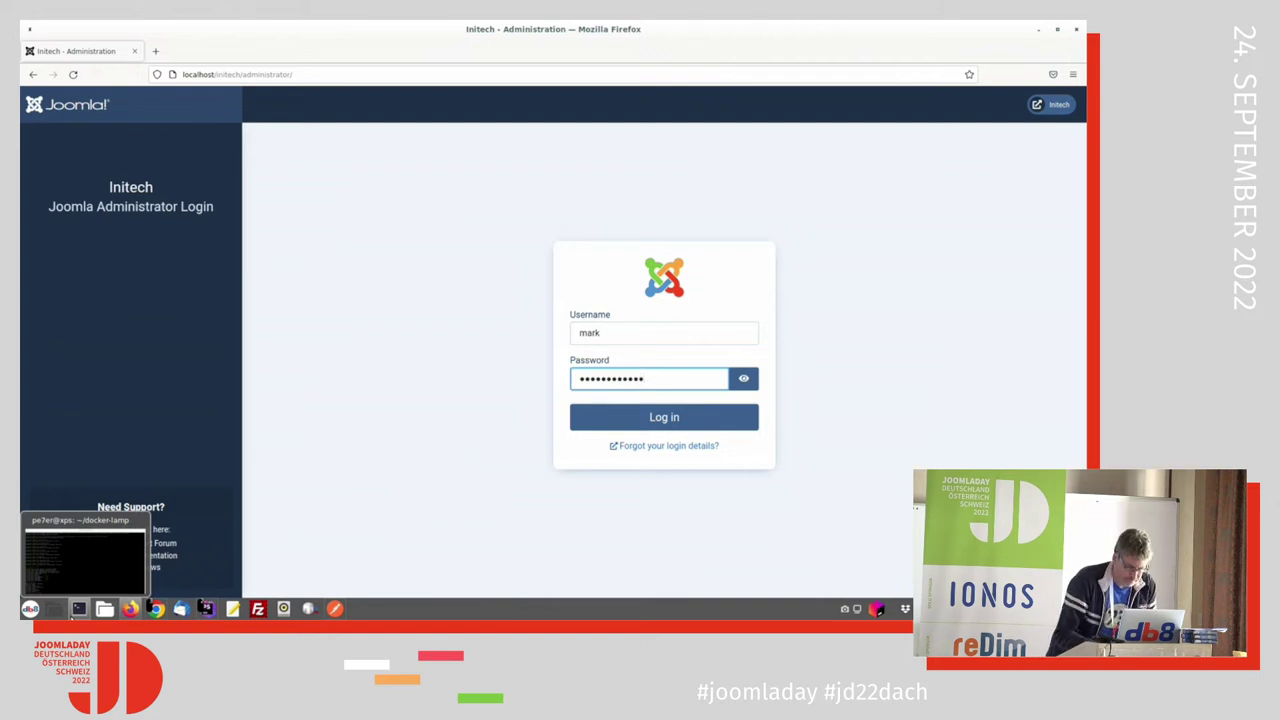
key(Return)
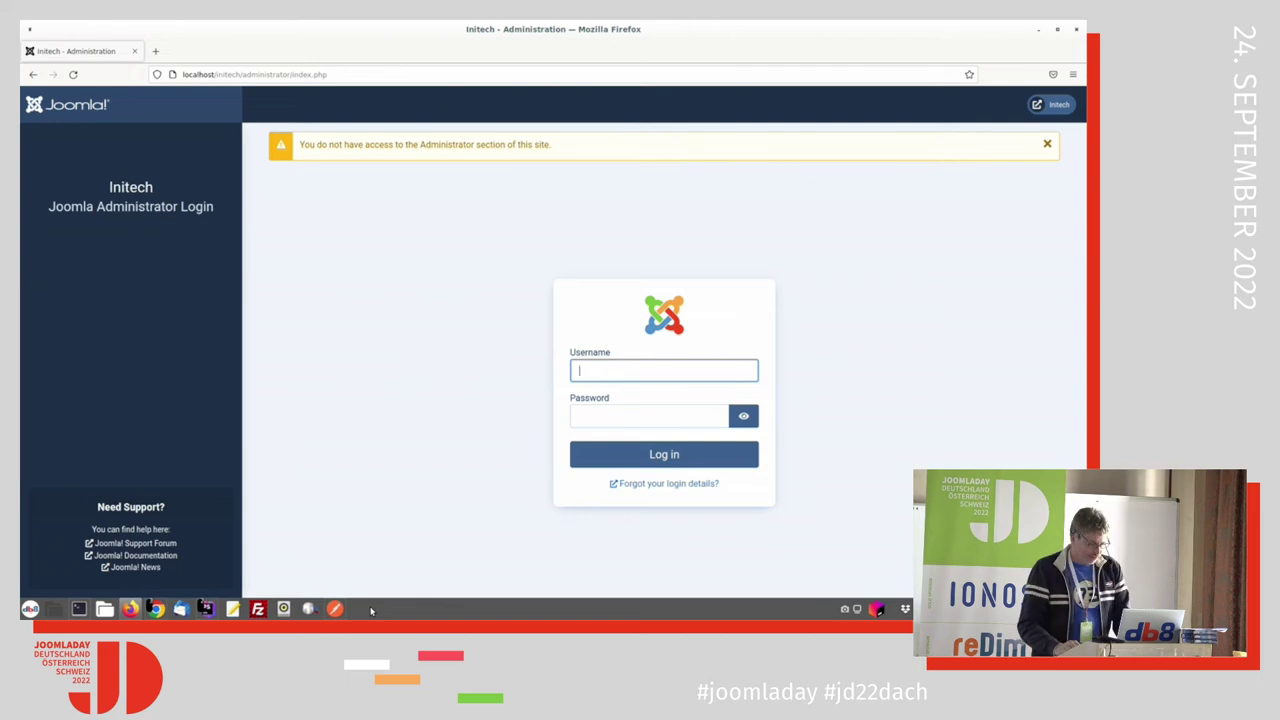
key(alt+Tab)
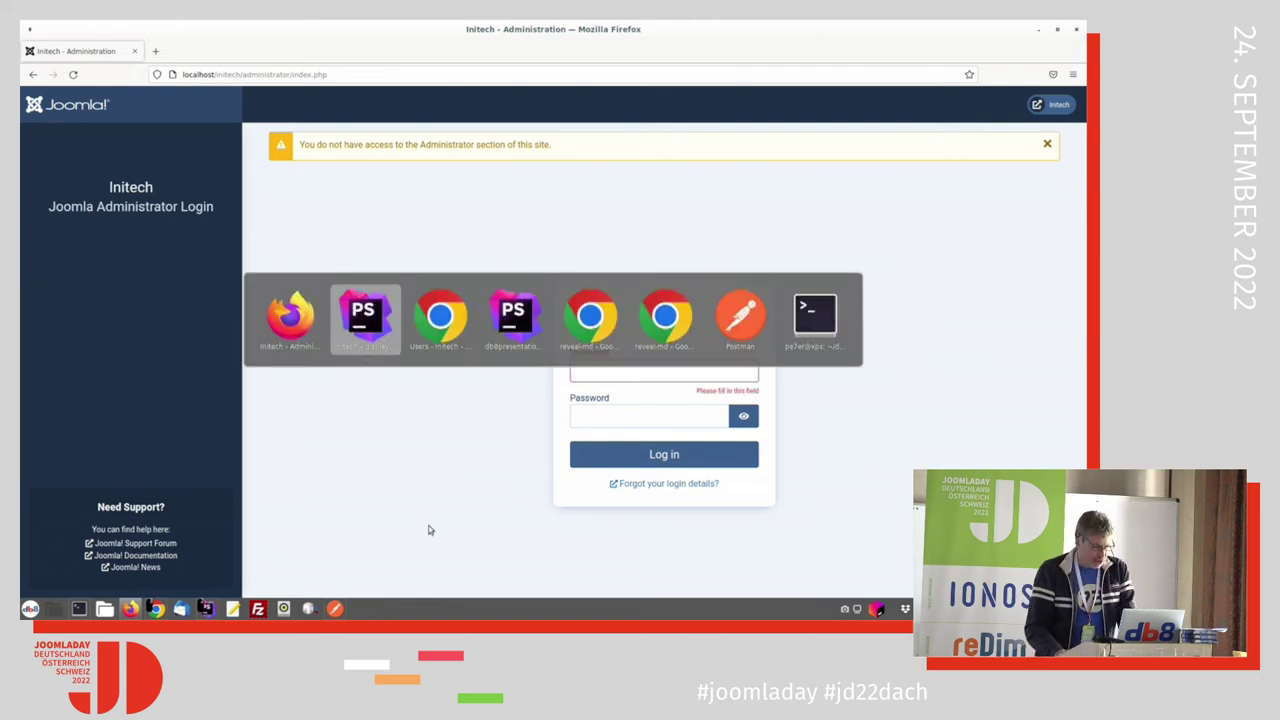
Step: Show Marketing Group's Global Configuration permissions and open its Administrator Login setting
key(alt+Tab)
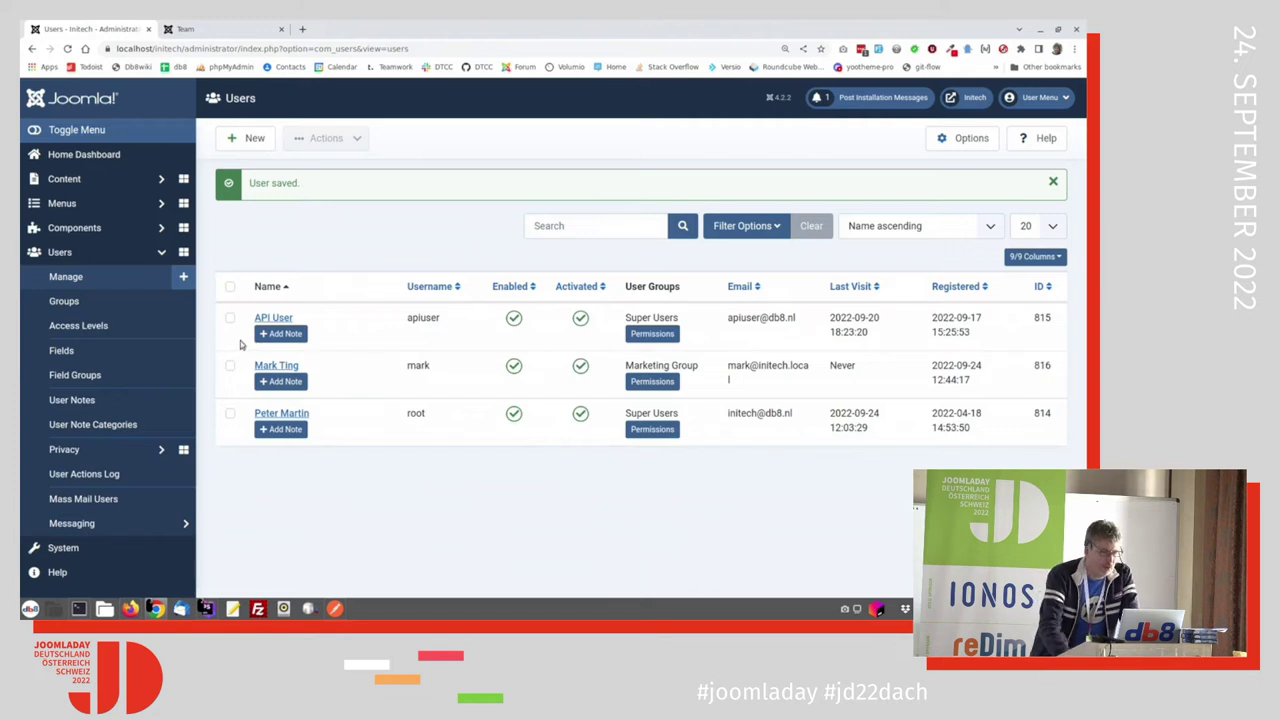
click(66, 549)
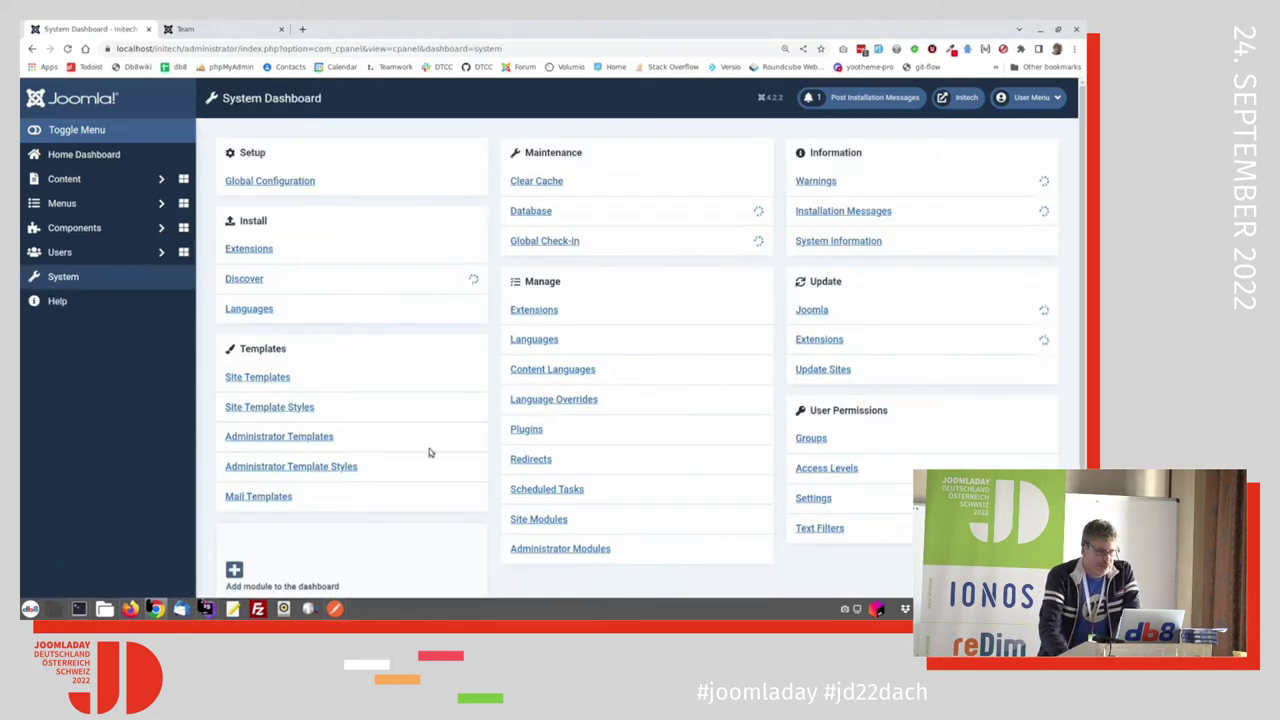
click(289, 185)
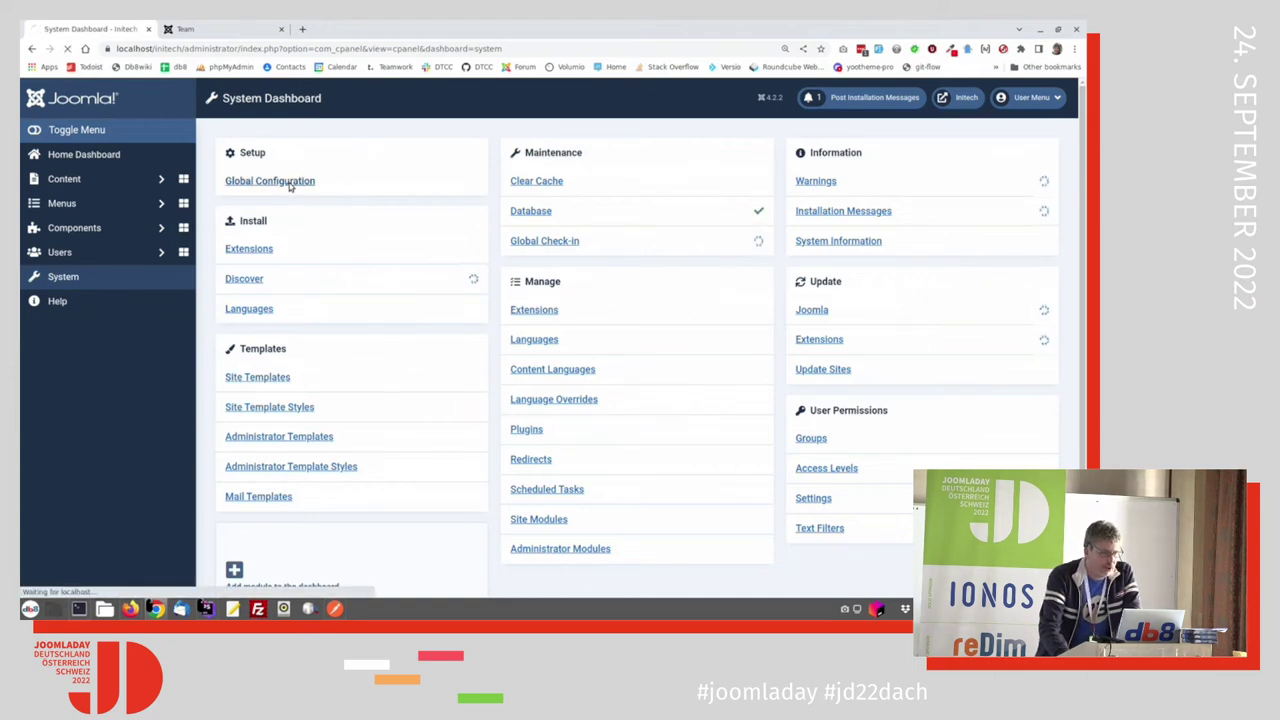
click(735, 182)
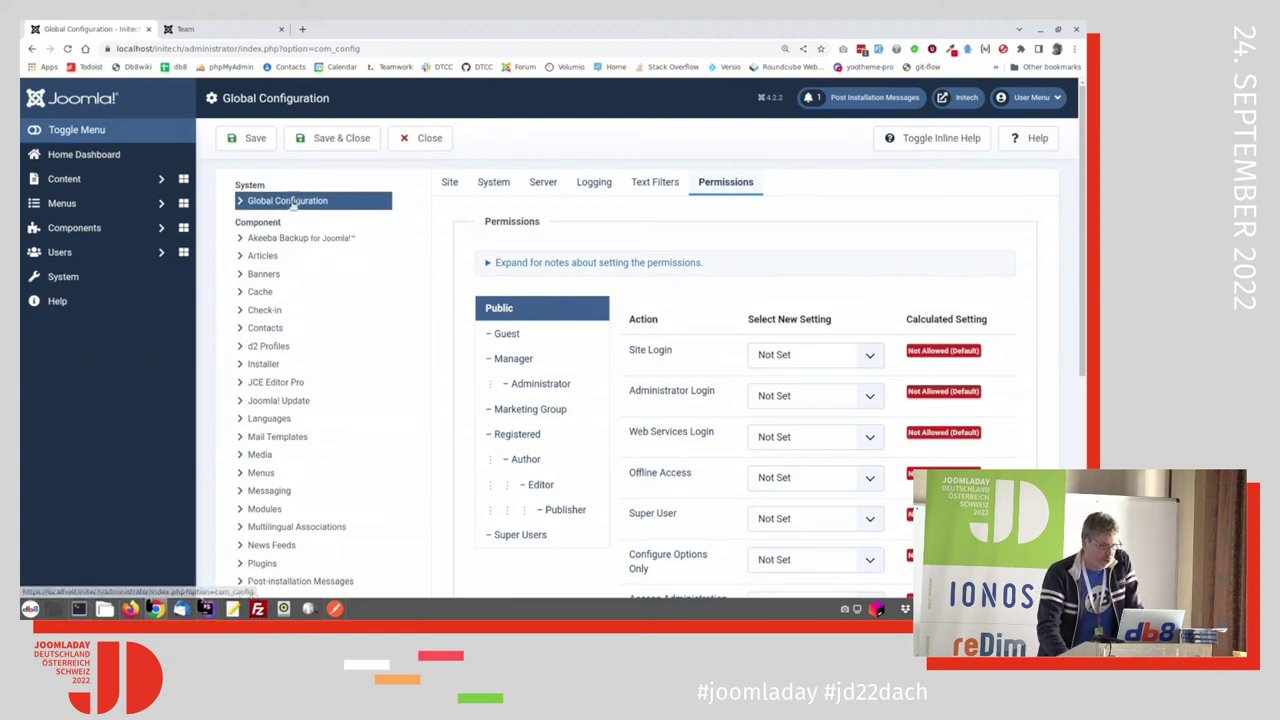
click(530, 410)
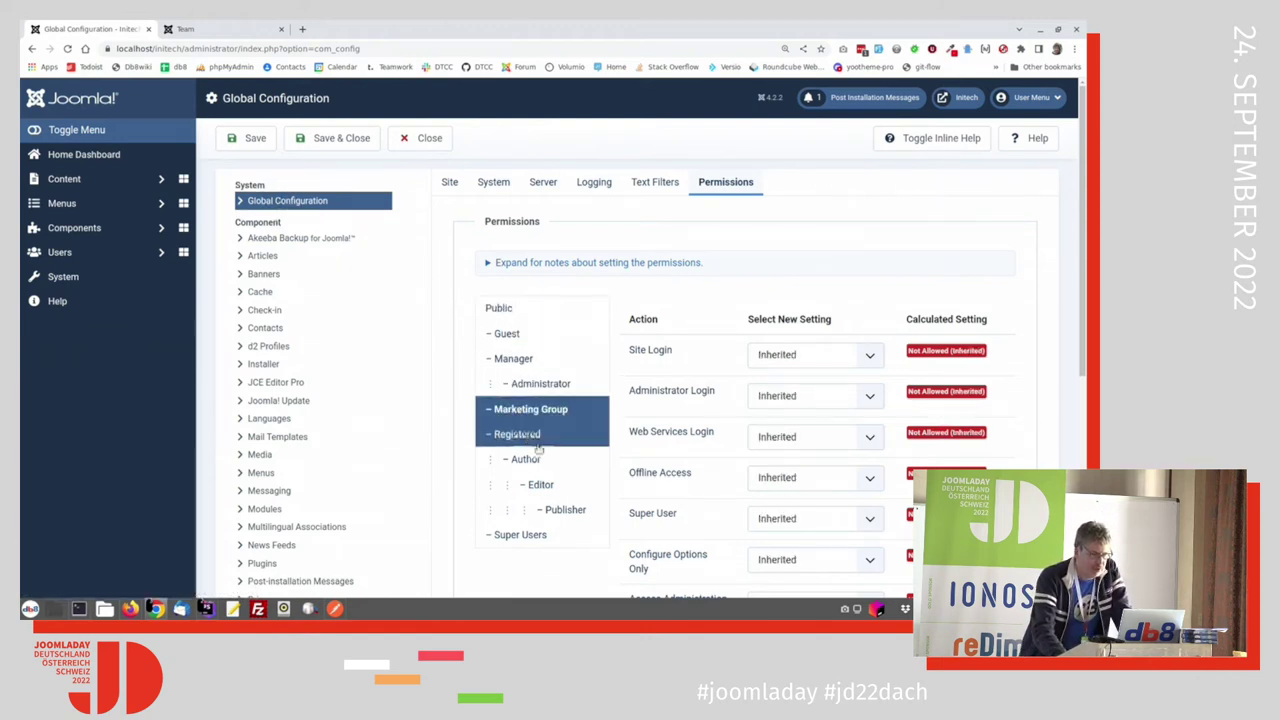
scroll(545, 480, down, 1)
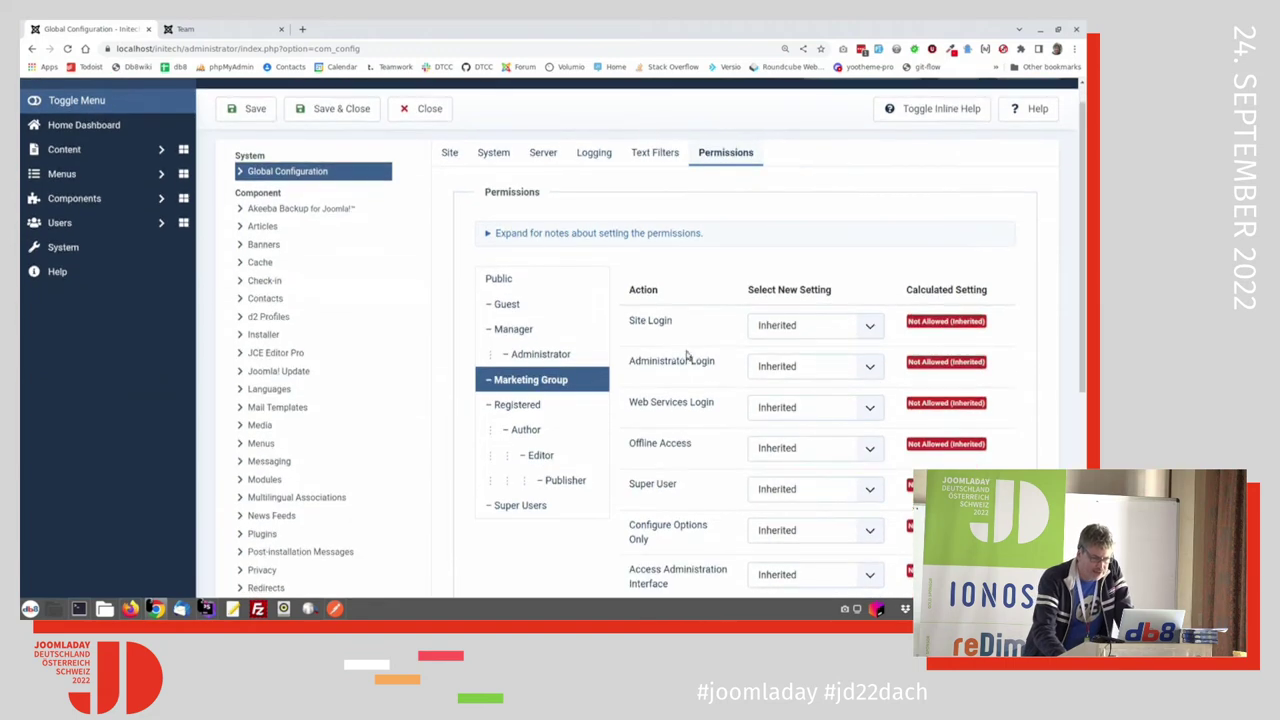
click(787, 368)
Step: Allow Administrator Login for Marketing Group, save, then log in as 'mark' in Firefox
click(797, 397)
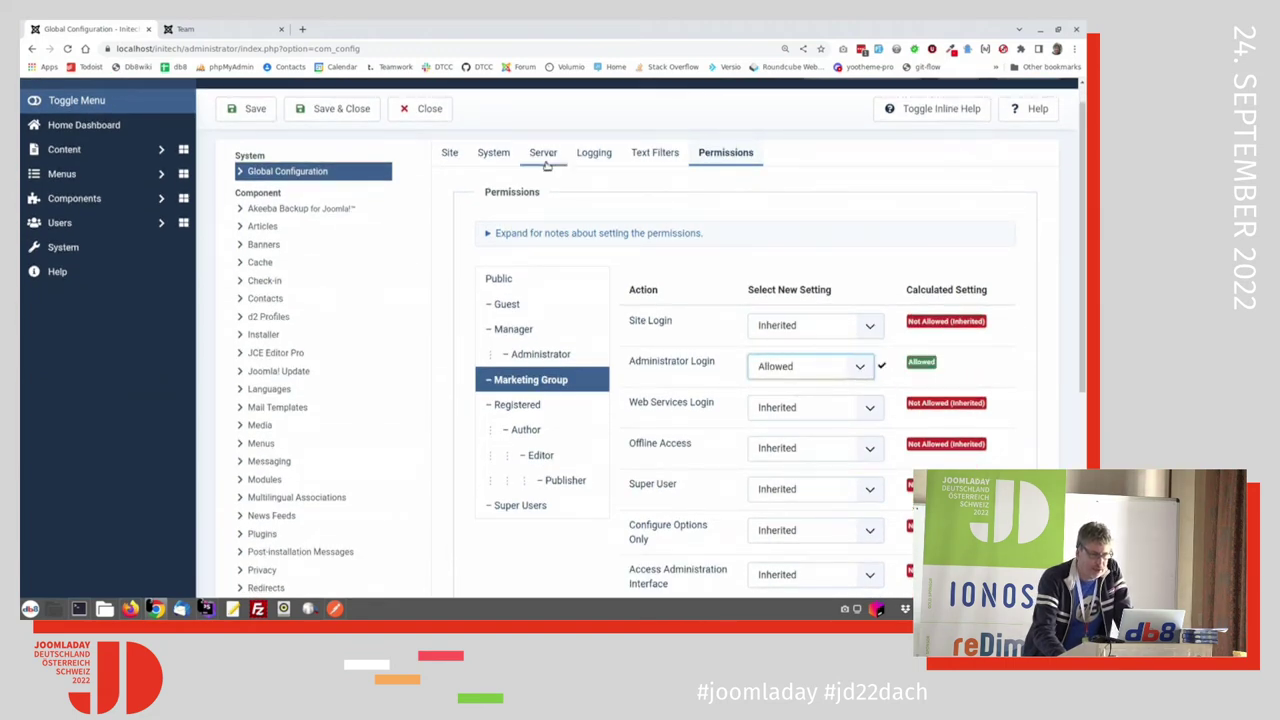
click(335, 108)
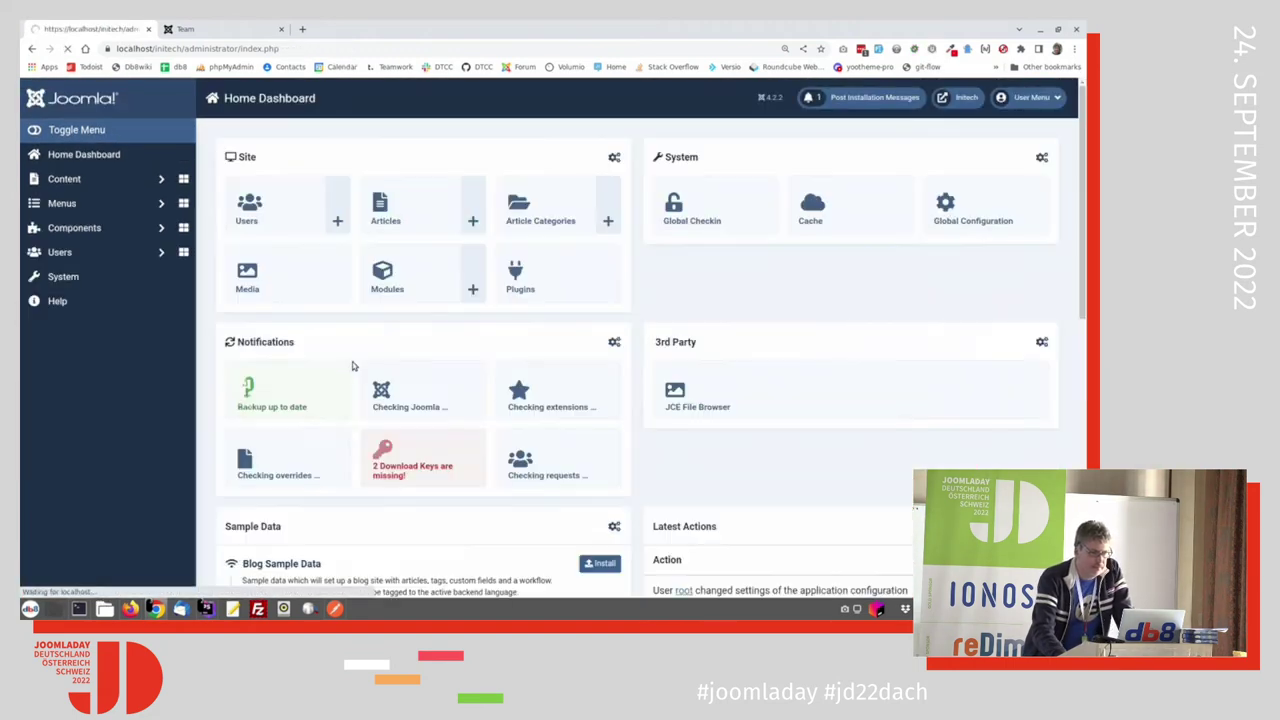
key(alt+Tab)
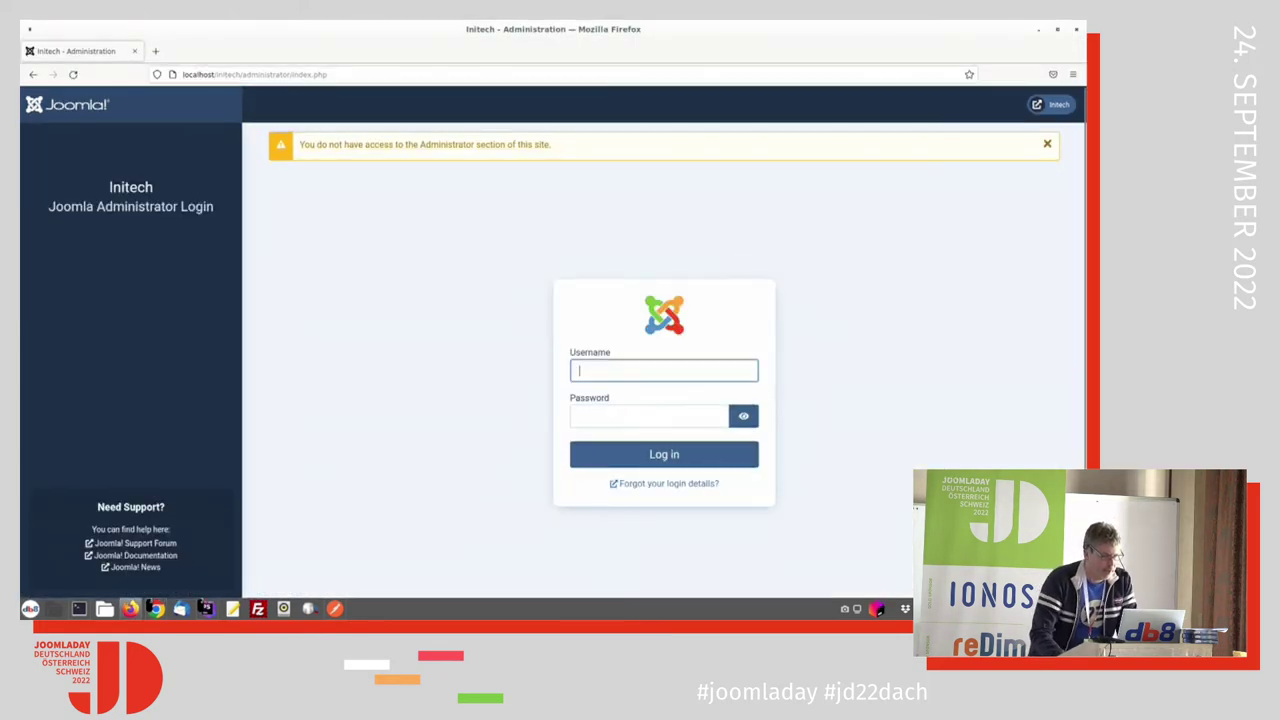
text(mark)
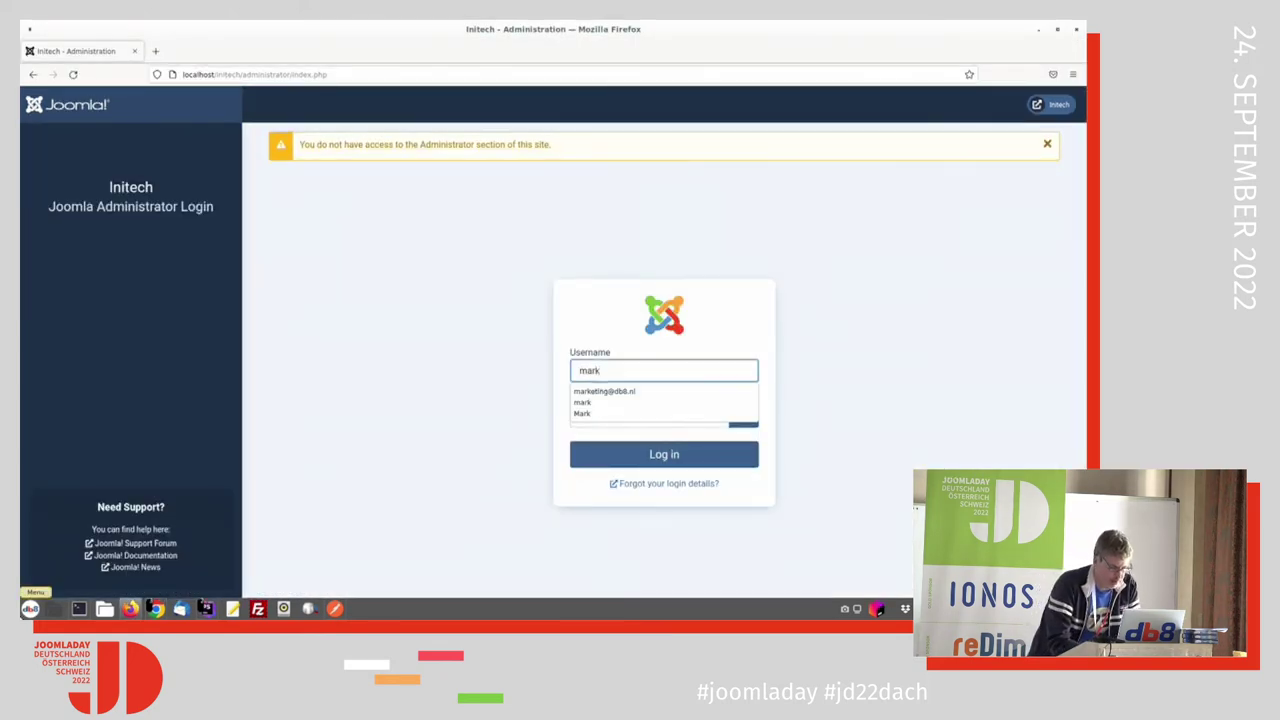
key(Tab)
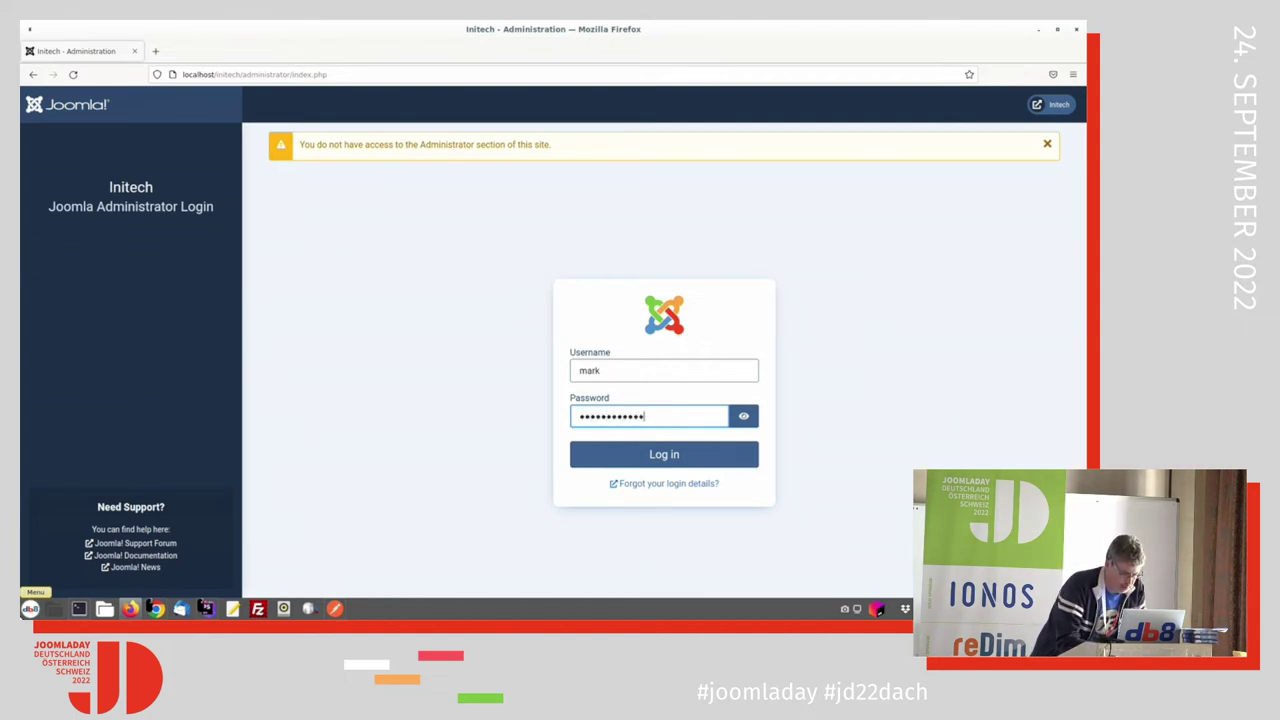
key(Return)
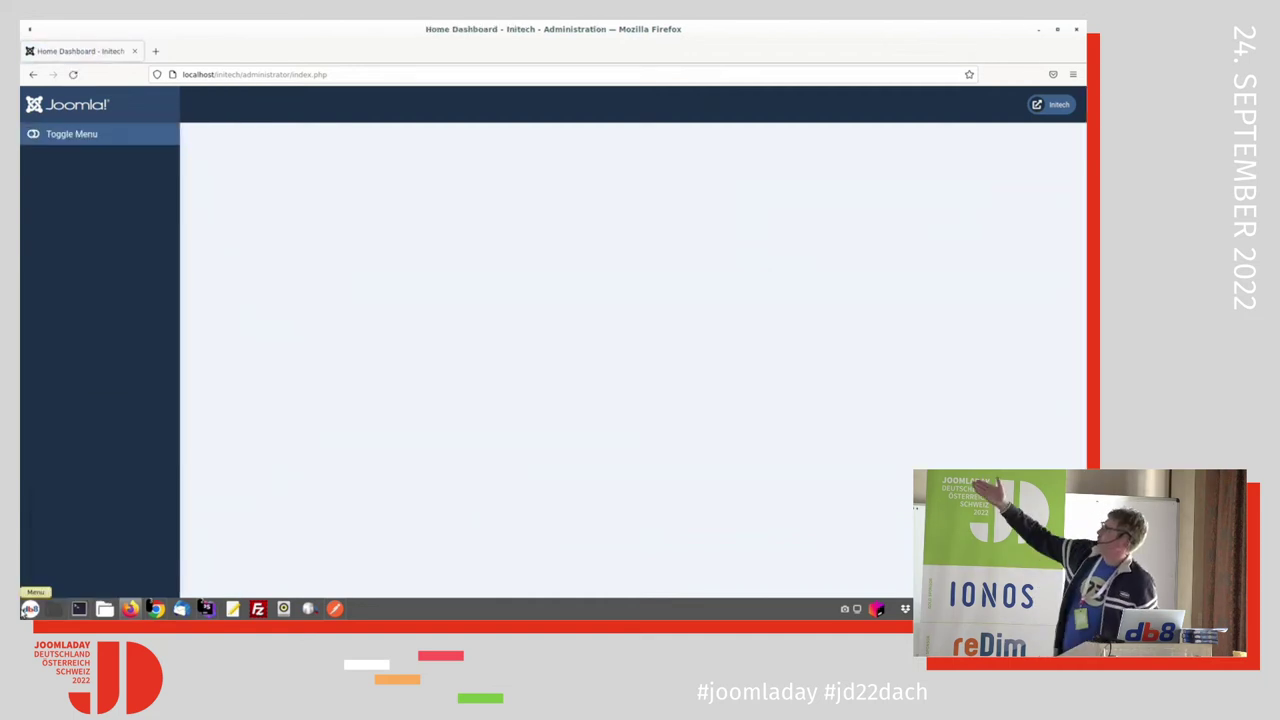
key(alt+Tab)
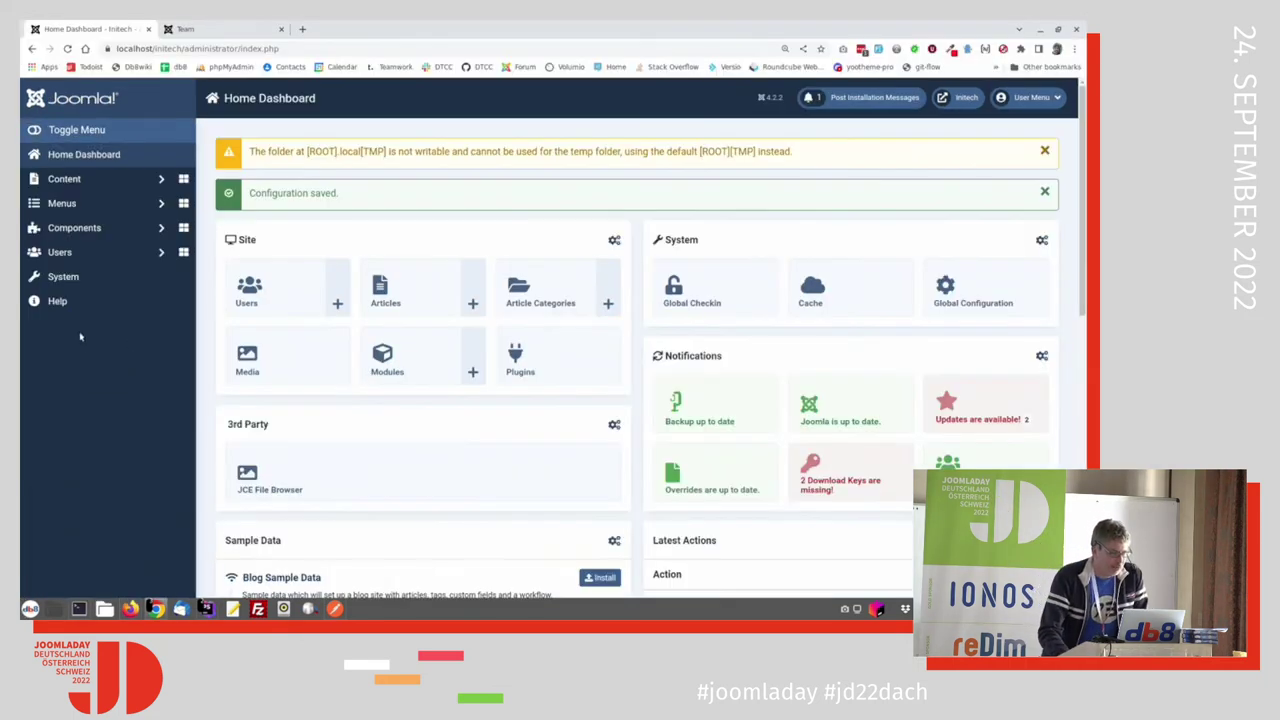
Step: Search the administrator modules for 'tit' and duplicate the Title module
click(66, 182)
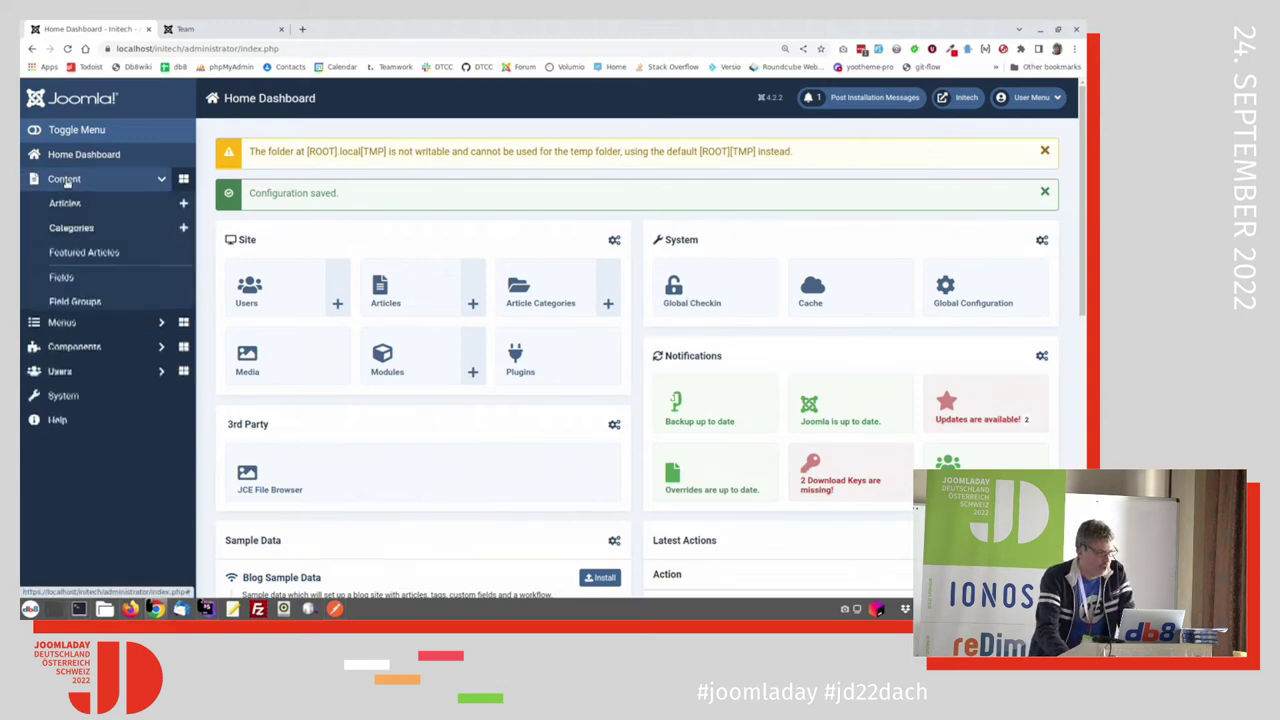
click(86, 376)
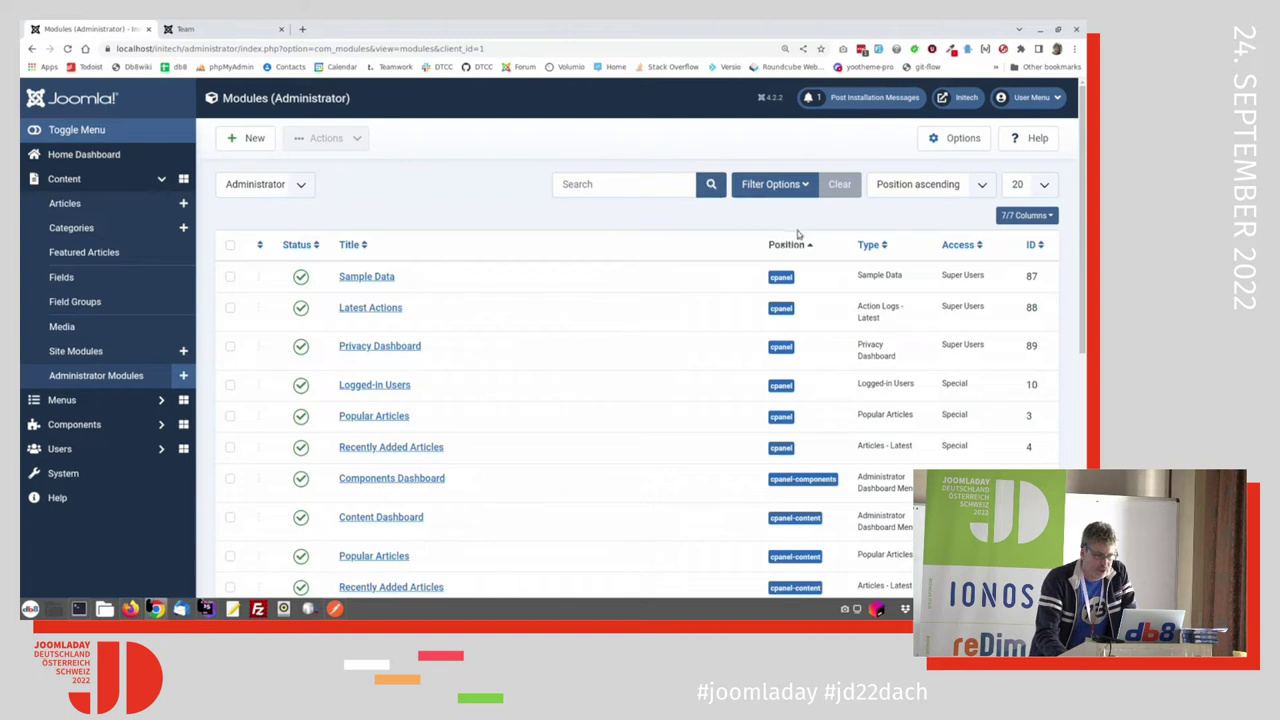
click(676, 188)
text(tit)
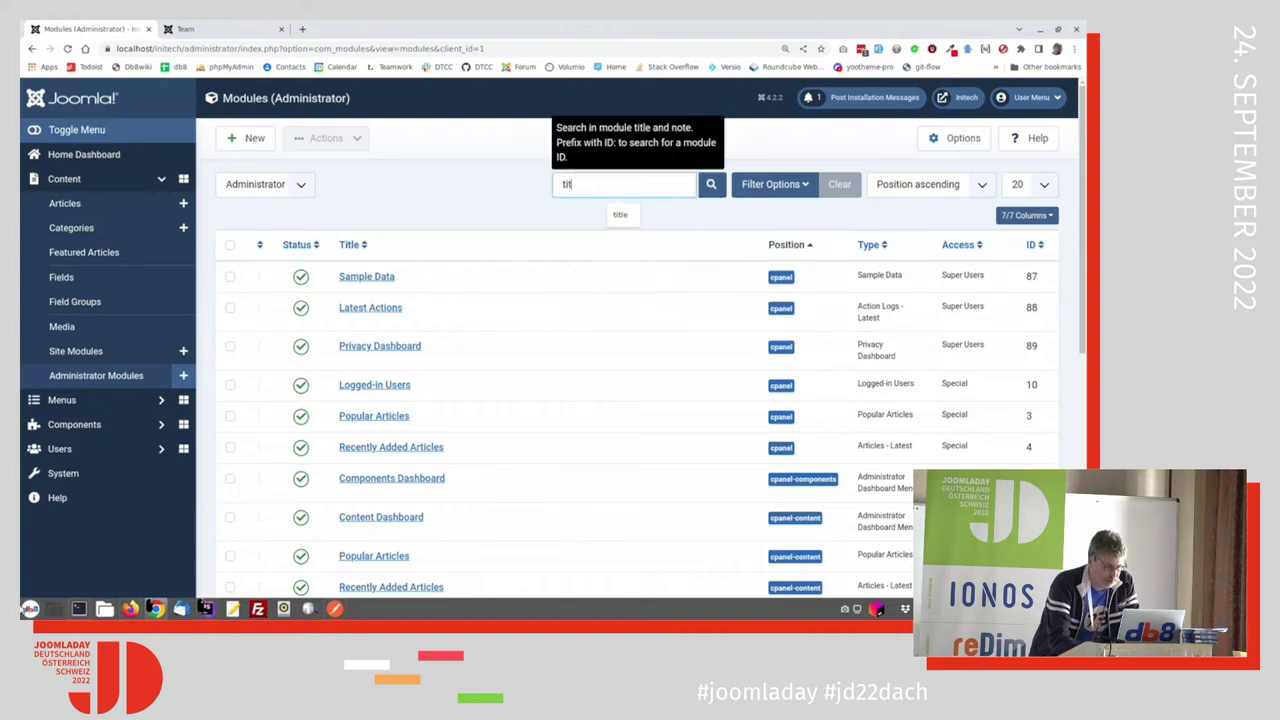
key(Return)
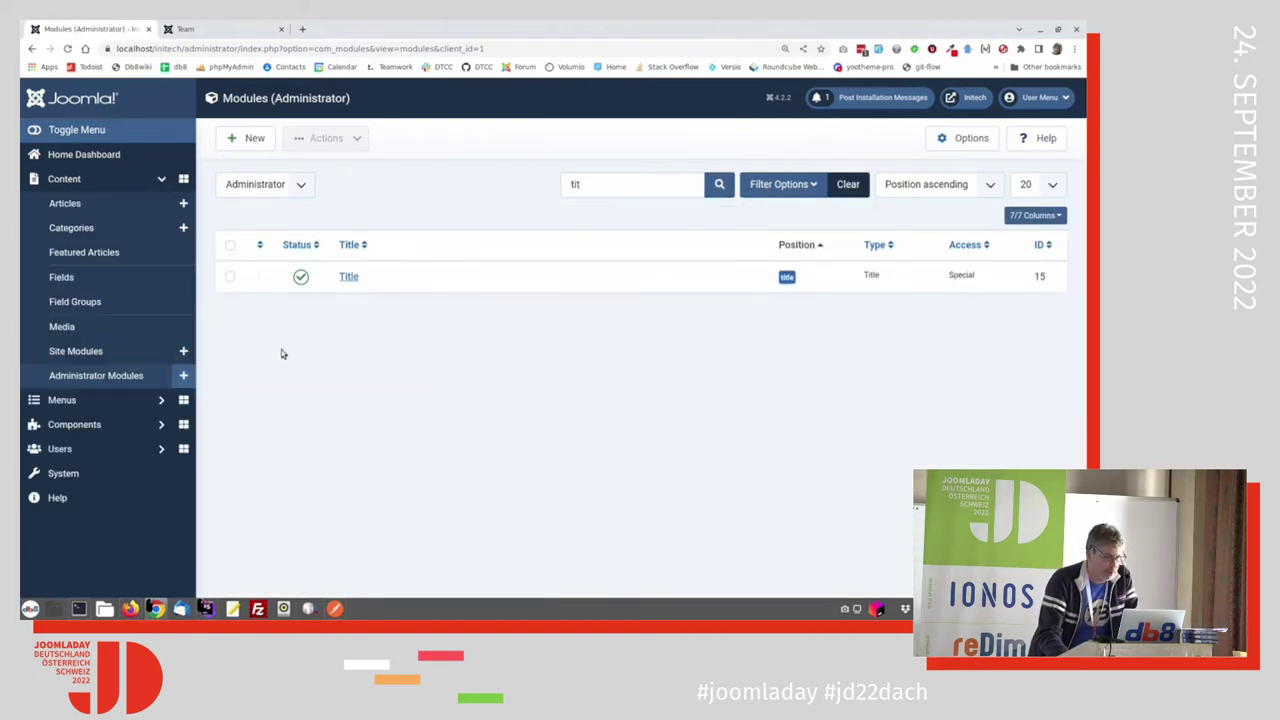
click(231, 278)
click(326, 138)
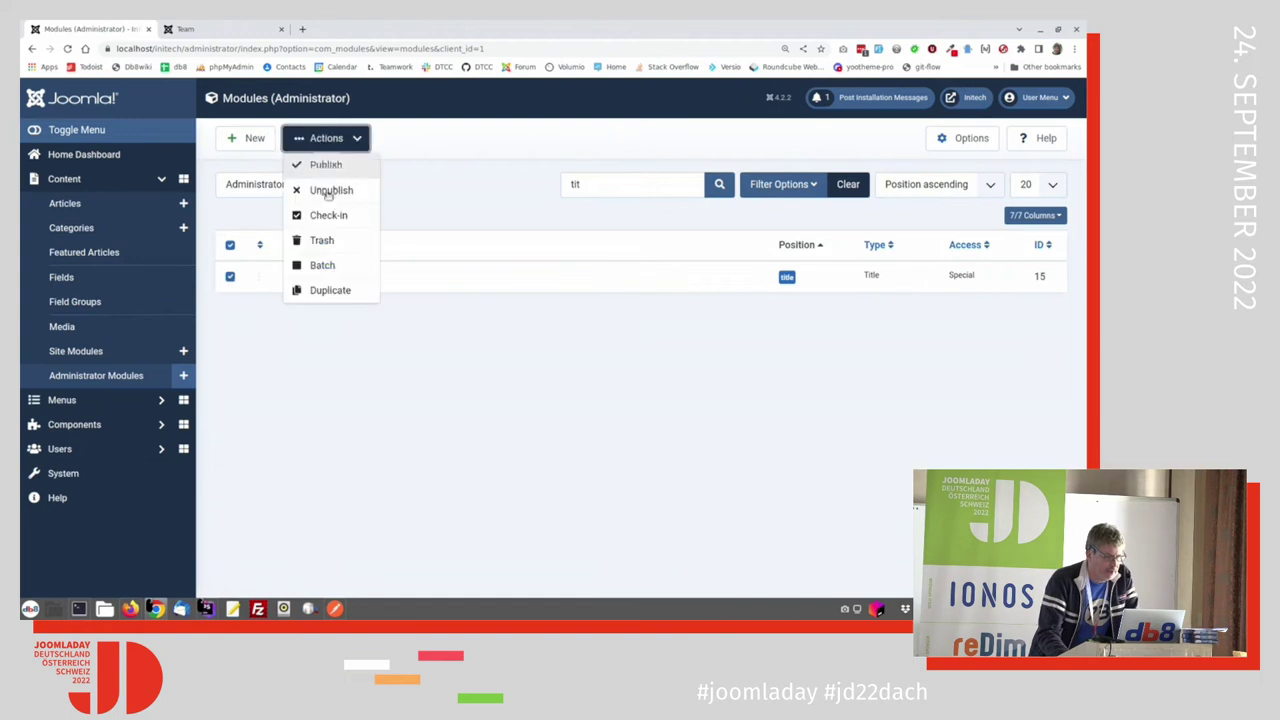
click(330, 290)
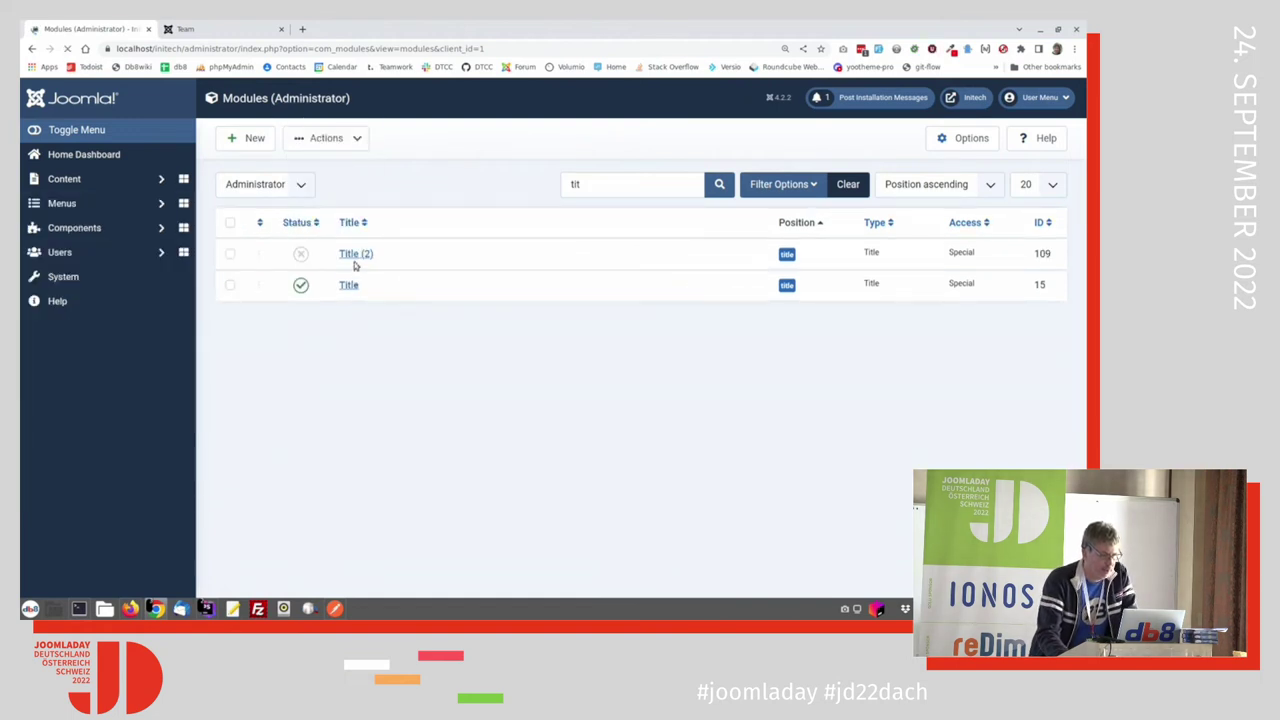
Step: Set Title (2) to Published with Marketing Level access and save it
click(355, 318)
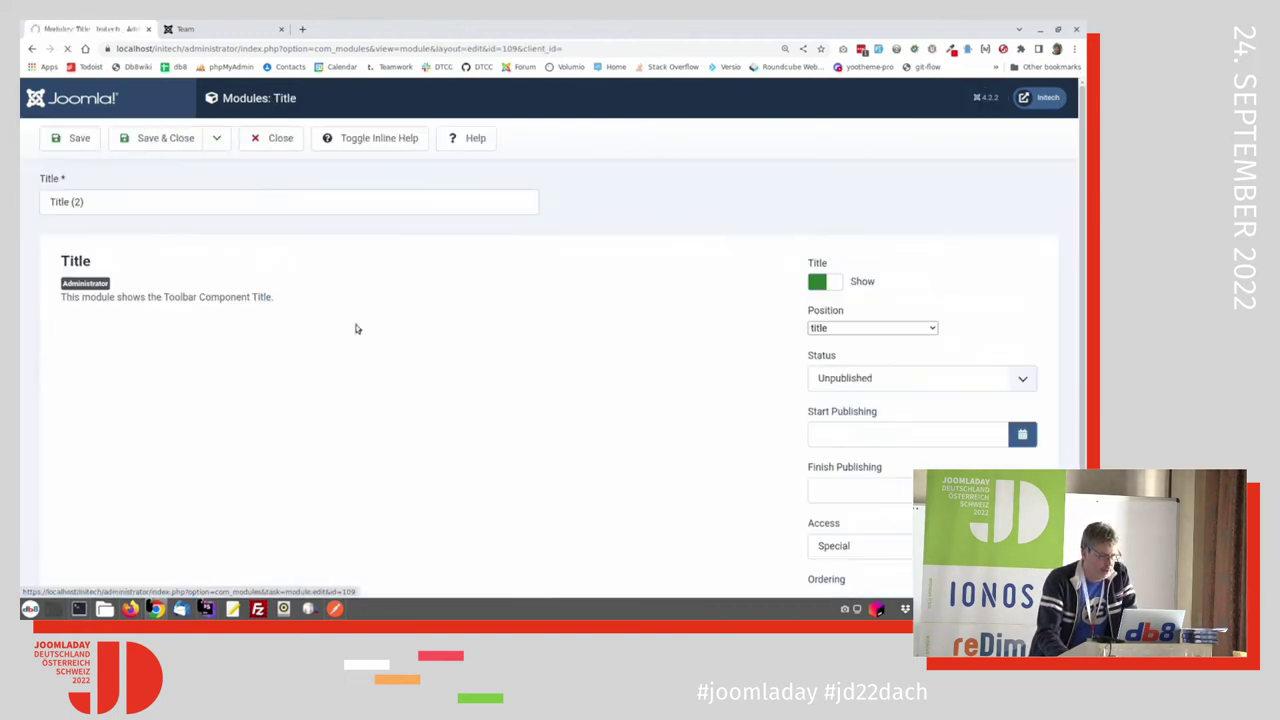
click(879, 419)
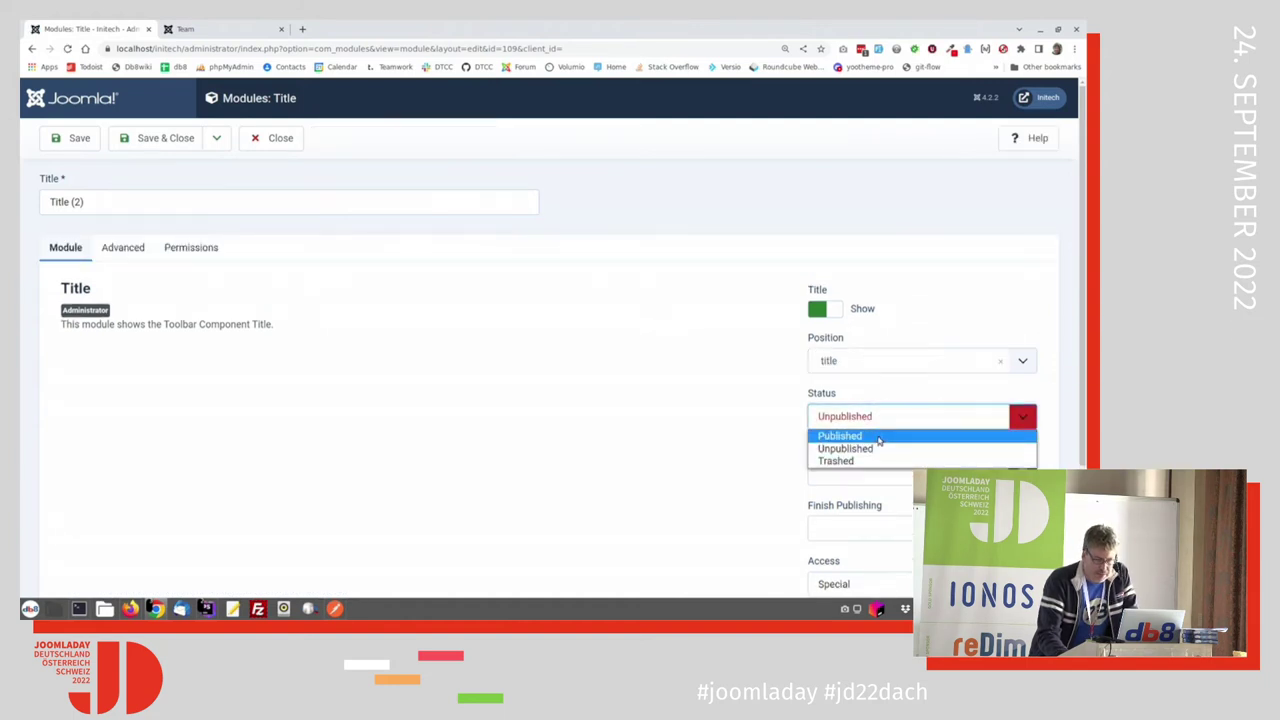
click(870, 435)
scroll(878, 440, down, 2)
click(878, 441)
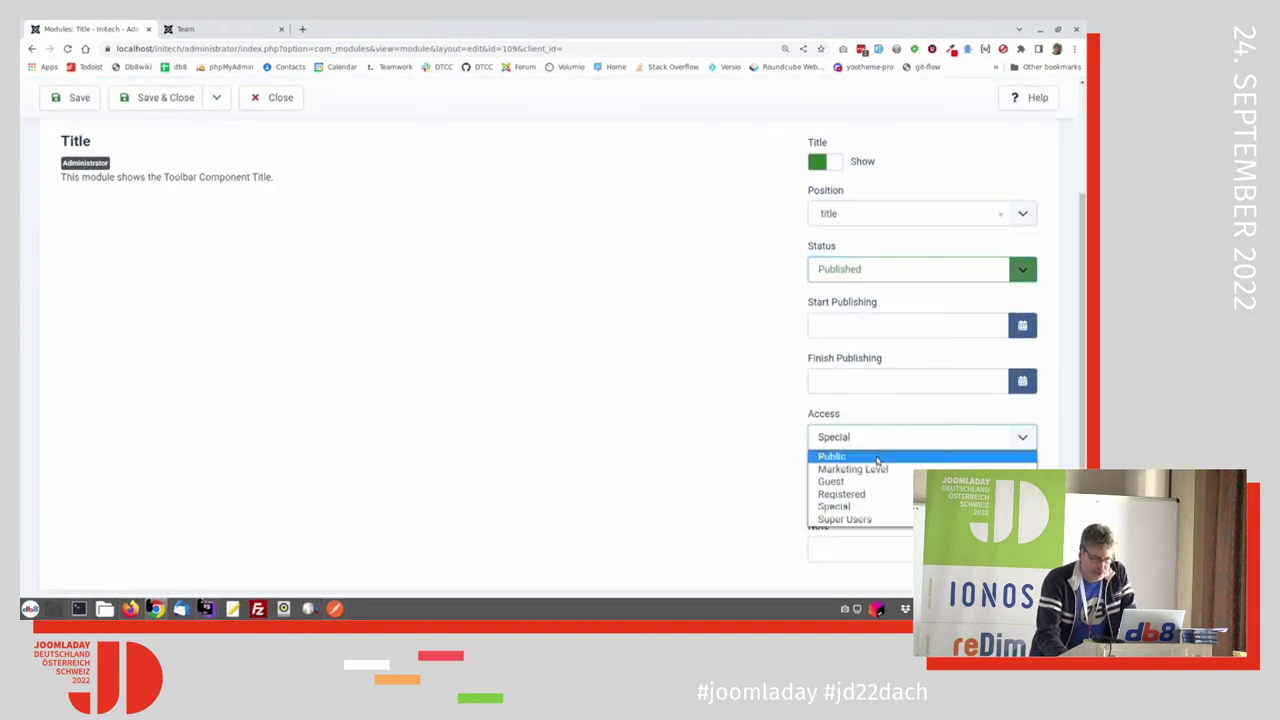
click(878, 465)
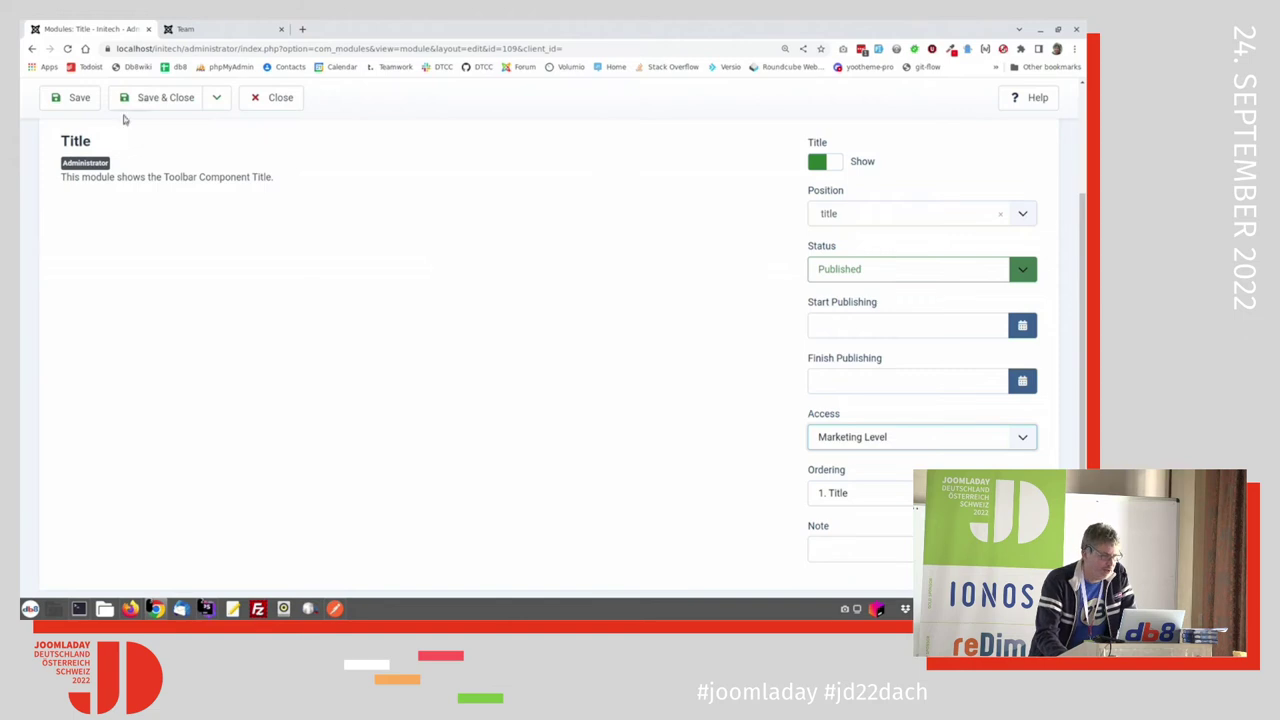
click(71, 97)
Step: Glance at the marketing user's session, then return to the module editor
key(alt+Tab)
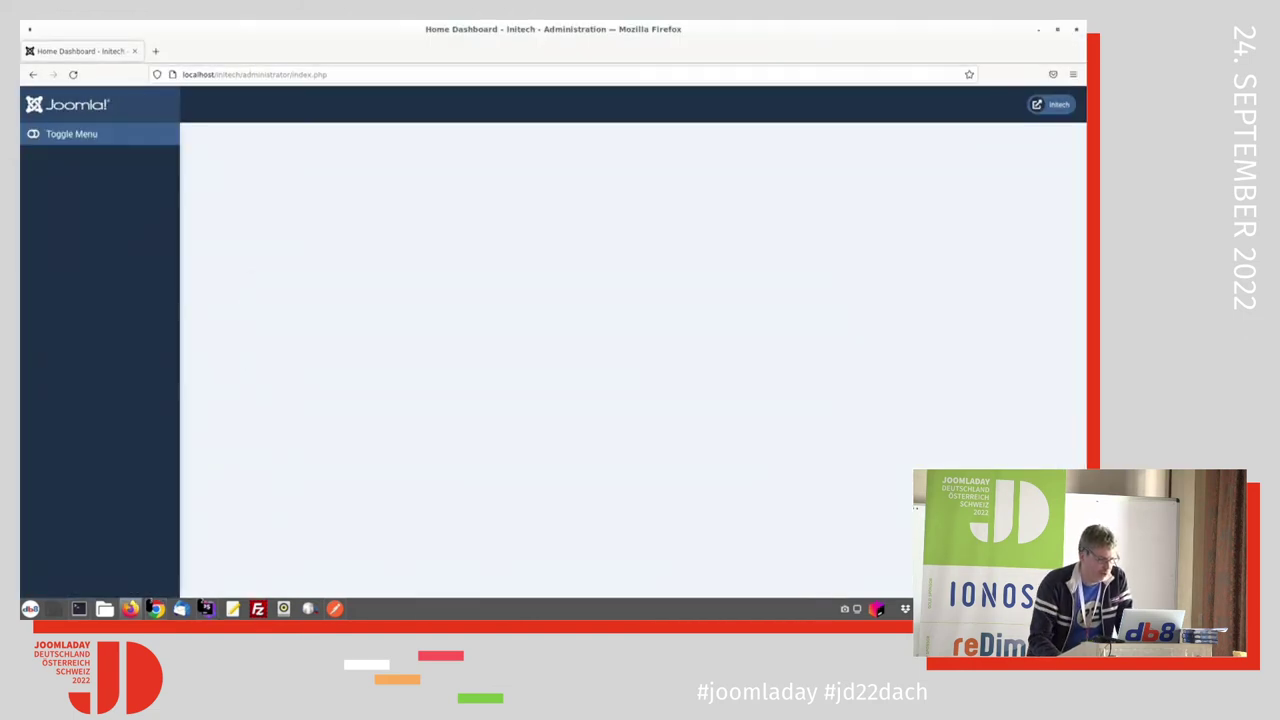
mouse_move(167, 616)
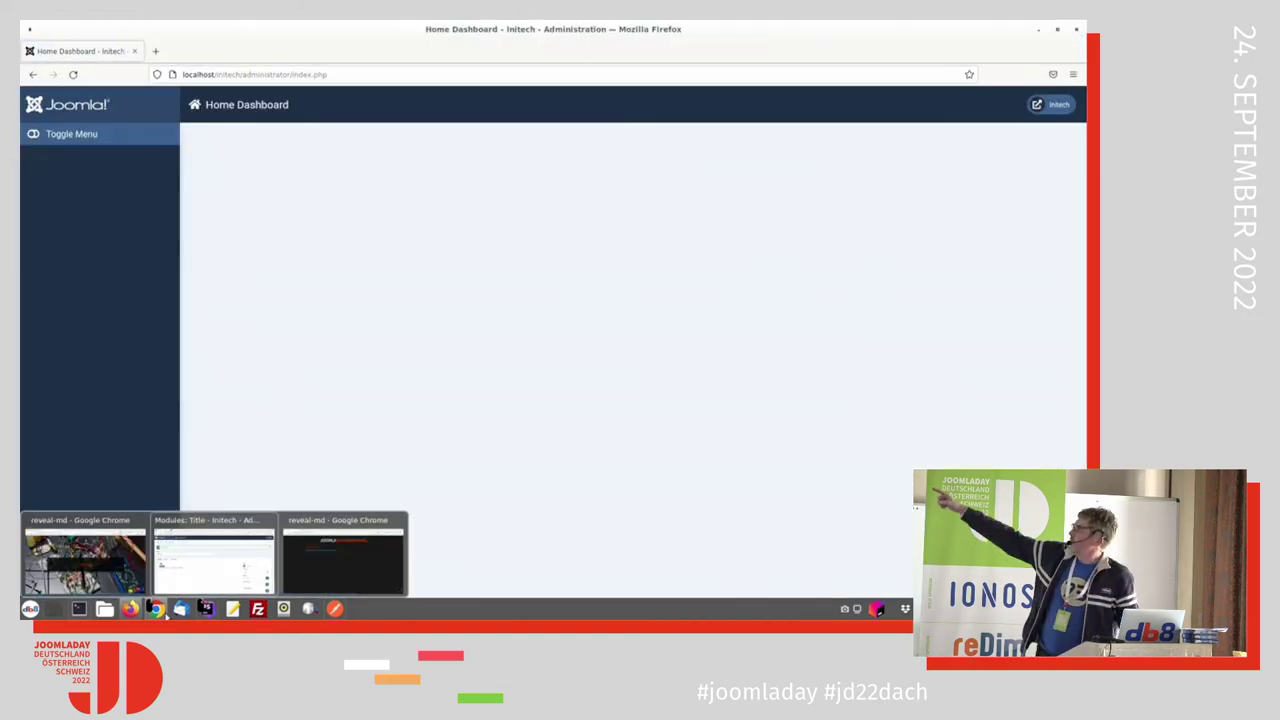
click(213, 555)
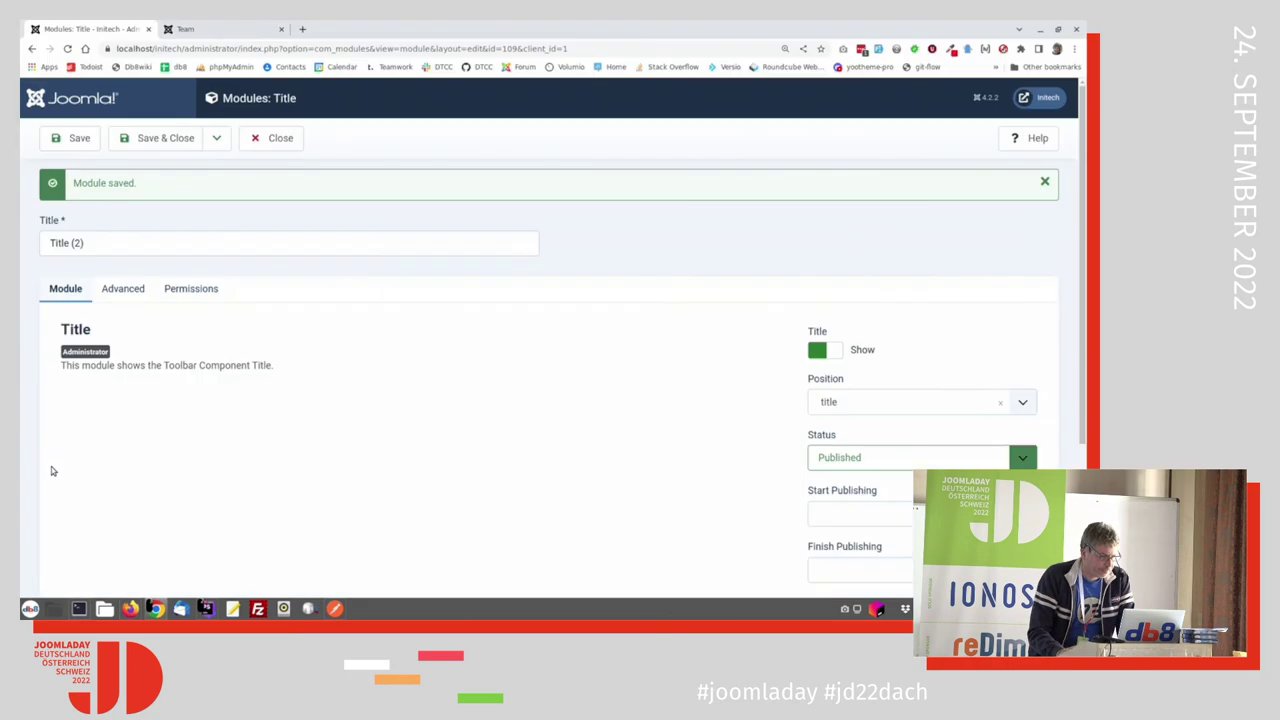
Step: Search the modules for 'tool' and save the Toolbar module as a copy
click(283, 140)
click(575, 184)
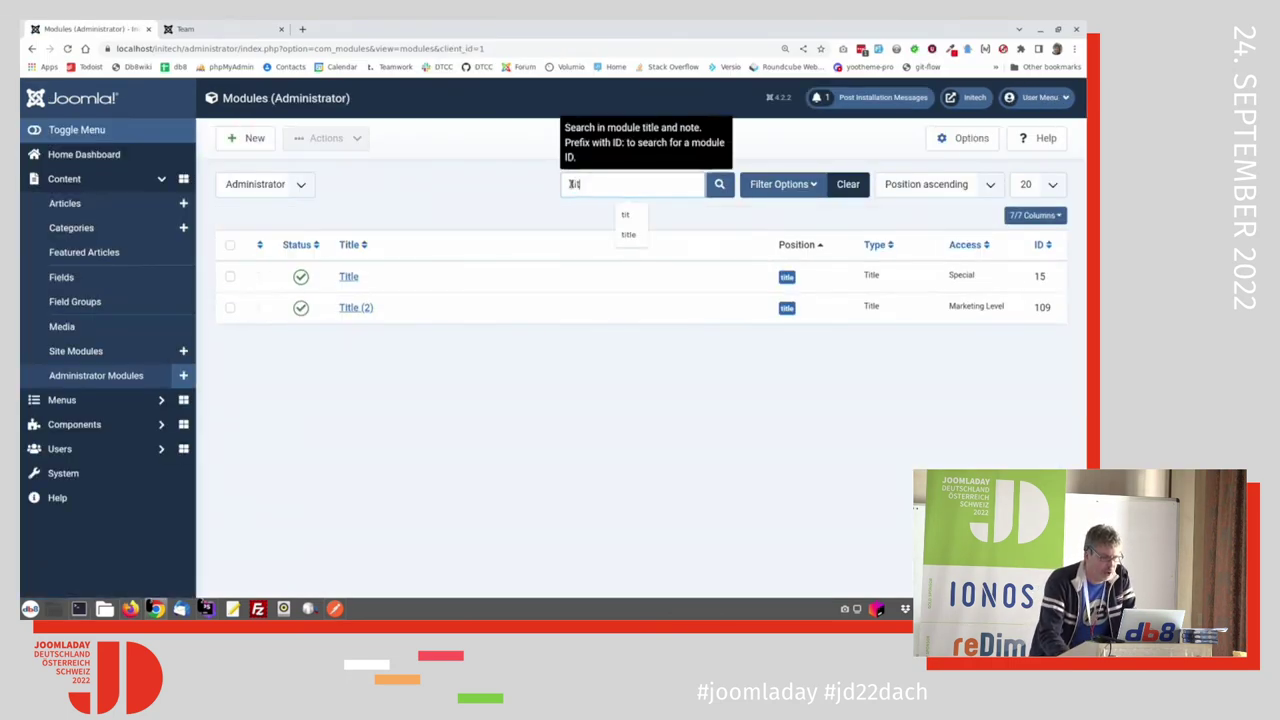
double_click(574, 184)
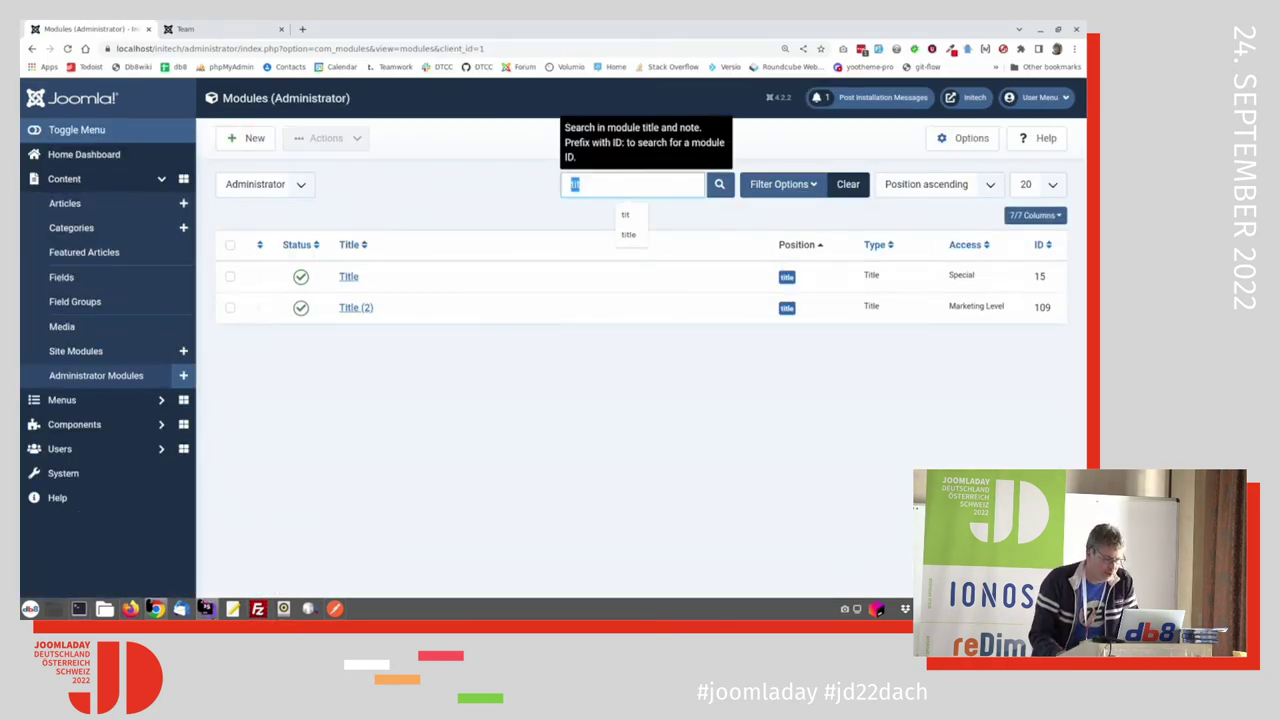
mouse_move(205, 607)
text(tool)
key(Return)
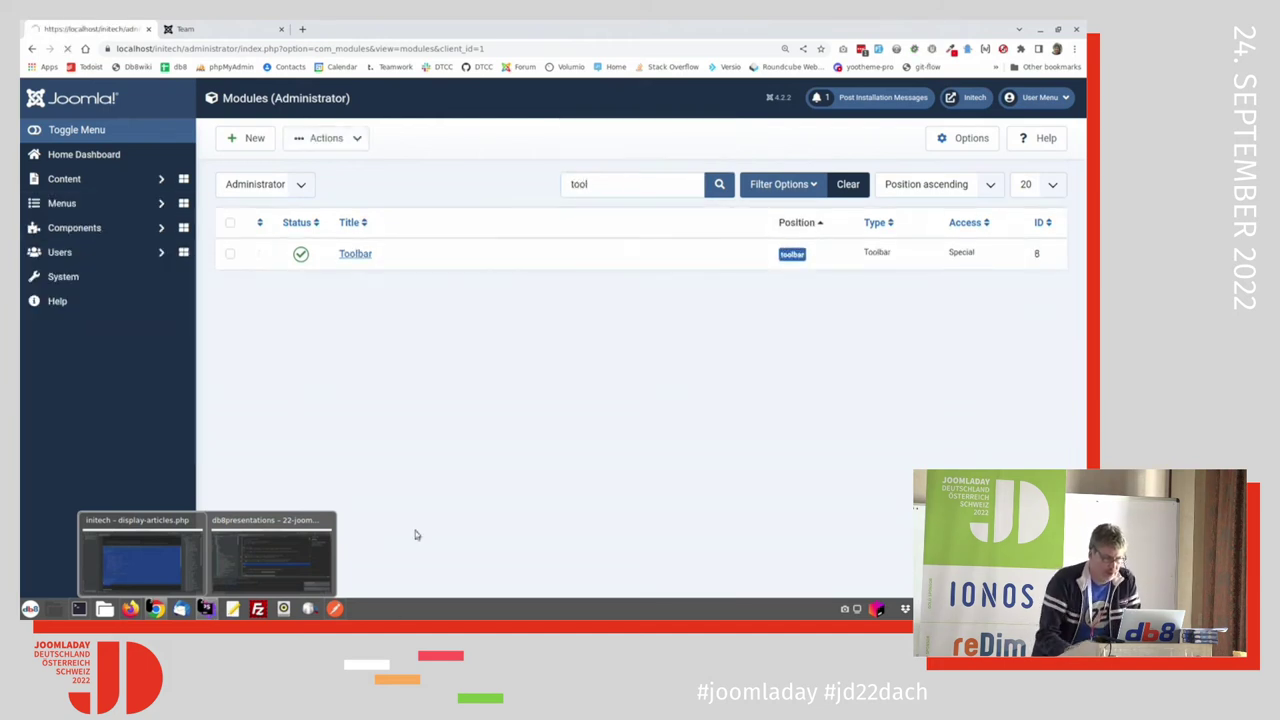
click(362, 278)
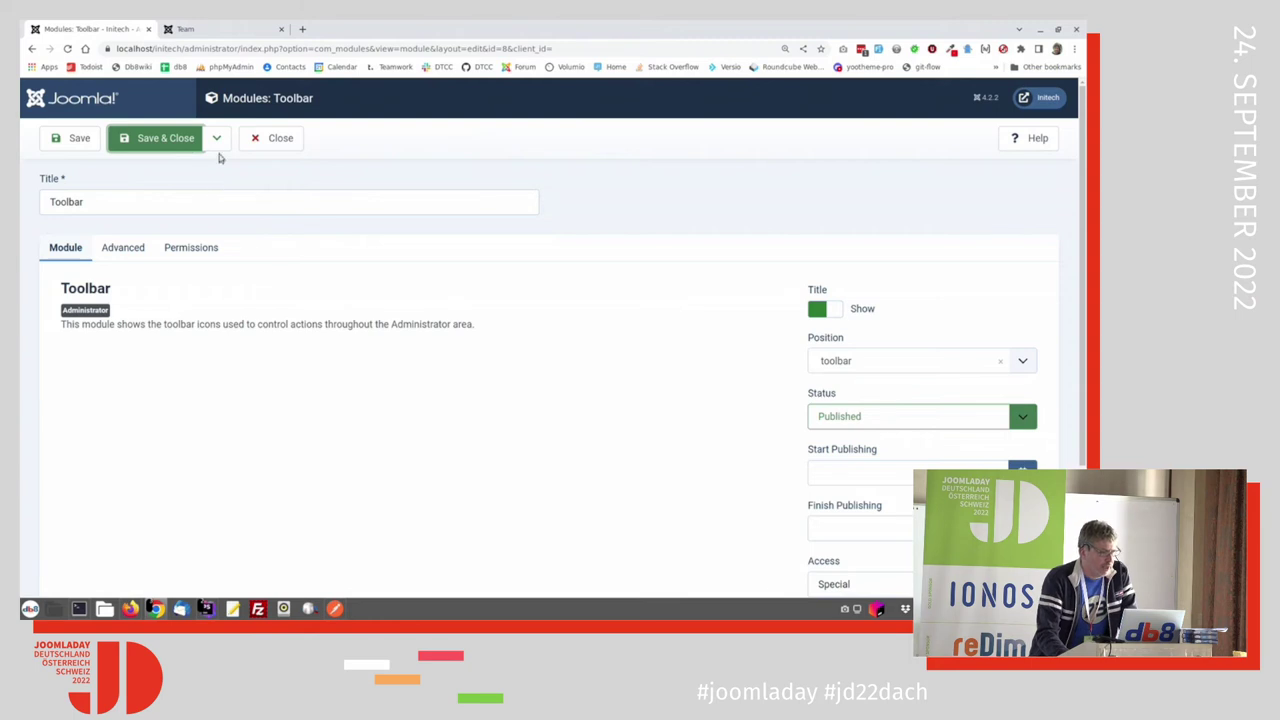
click(216, 138)
click(206, 189)
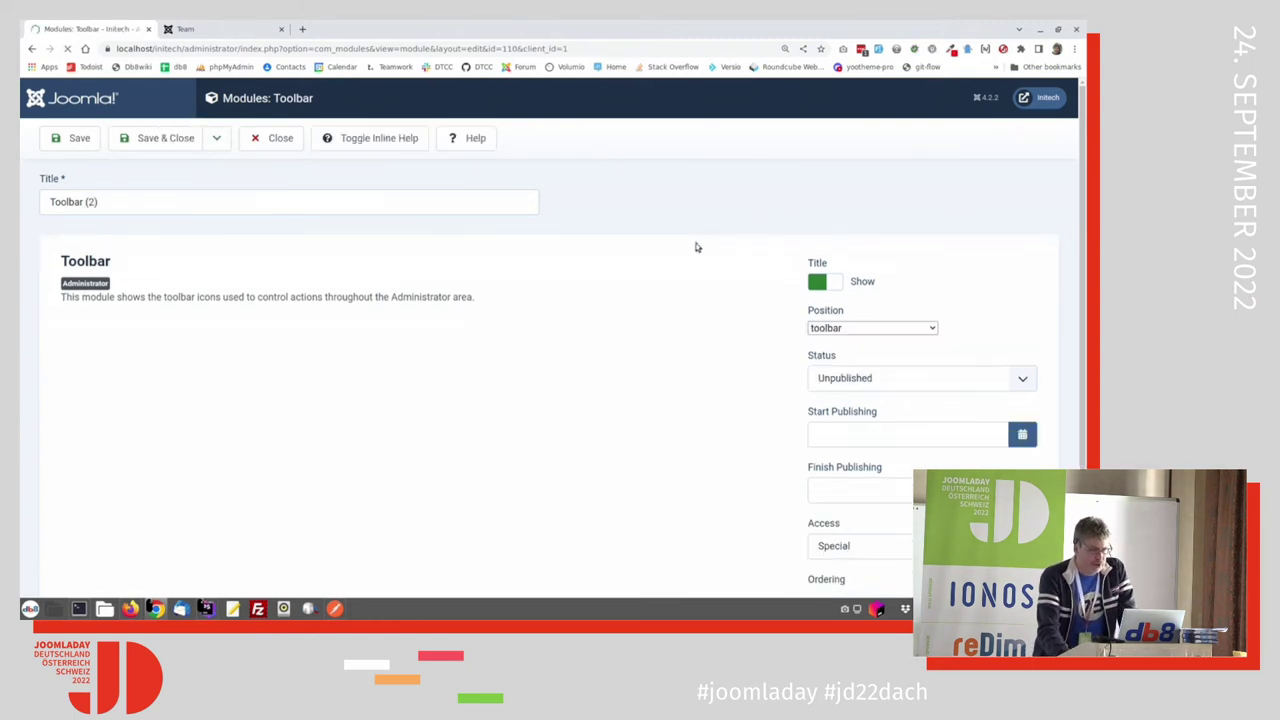
Step: Set Toolbar (2) to Published with Marketing Level access and save and close
click(874, 457)
click(875, 480)
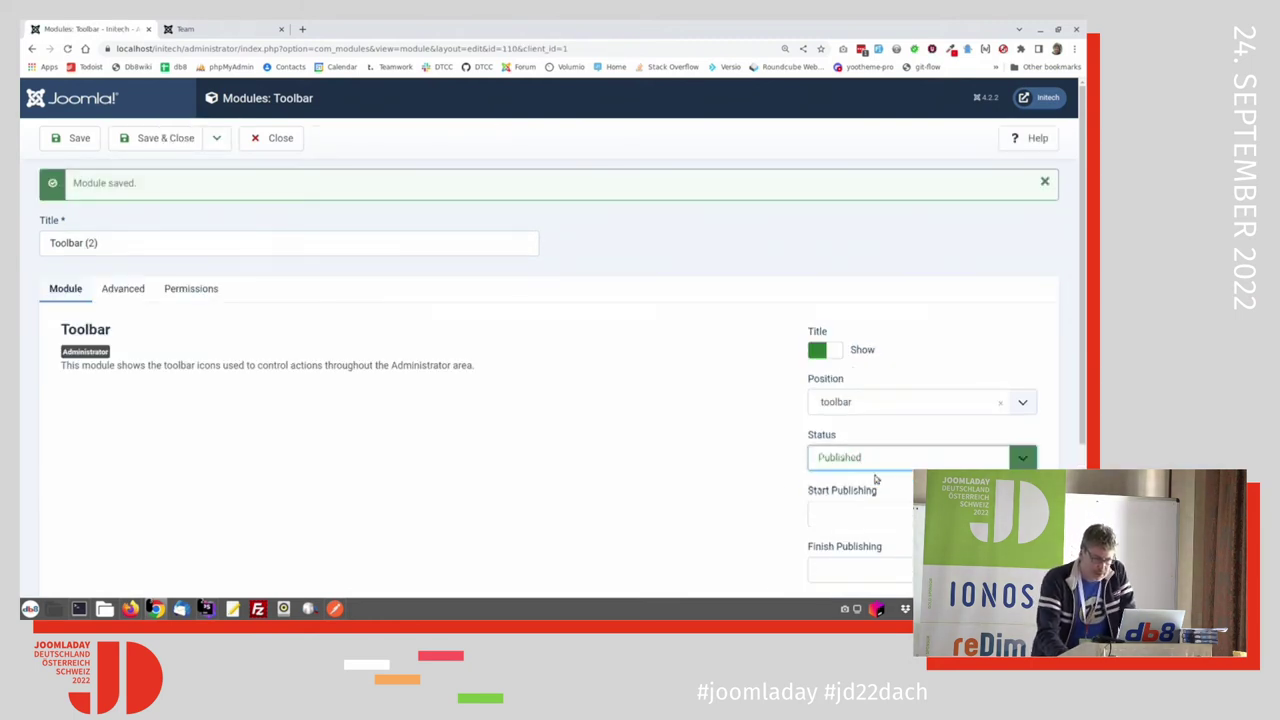
scroll(875, 480, down, 2)
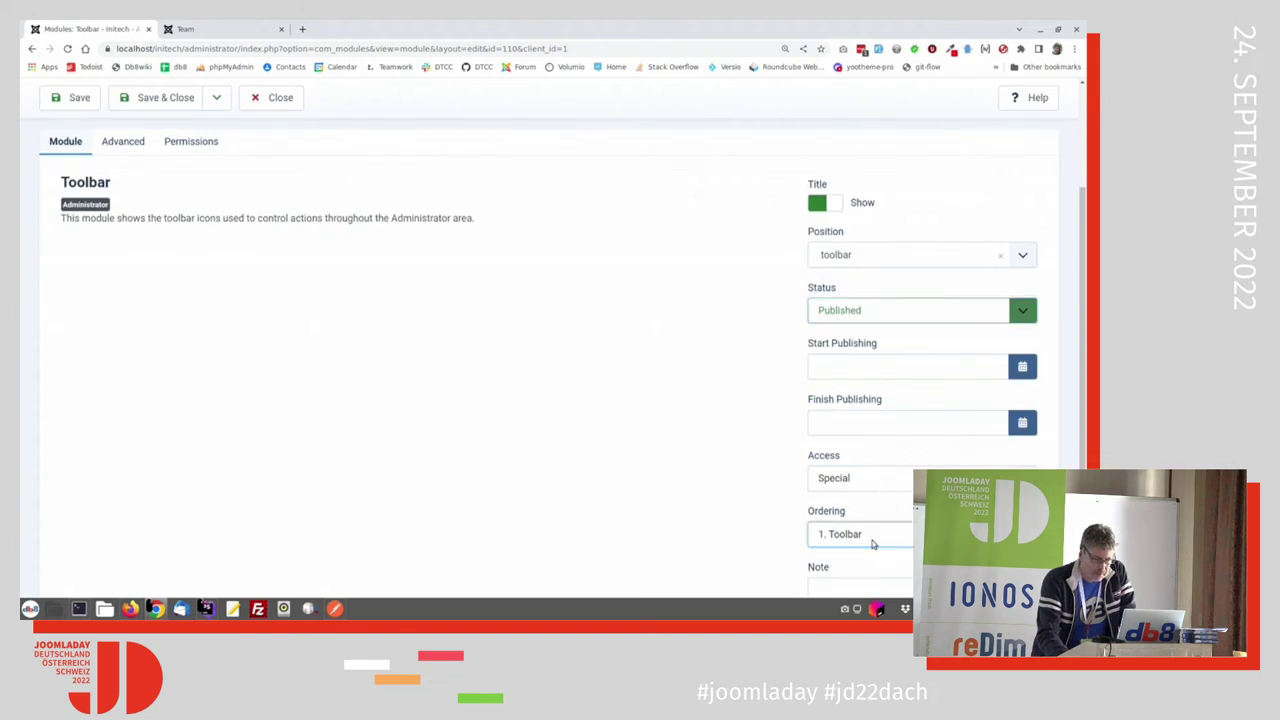
click(874, 482)
click(874, 510)
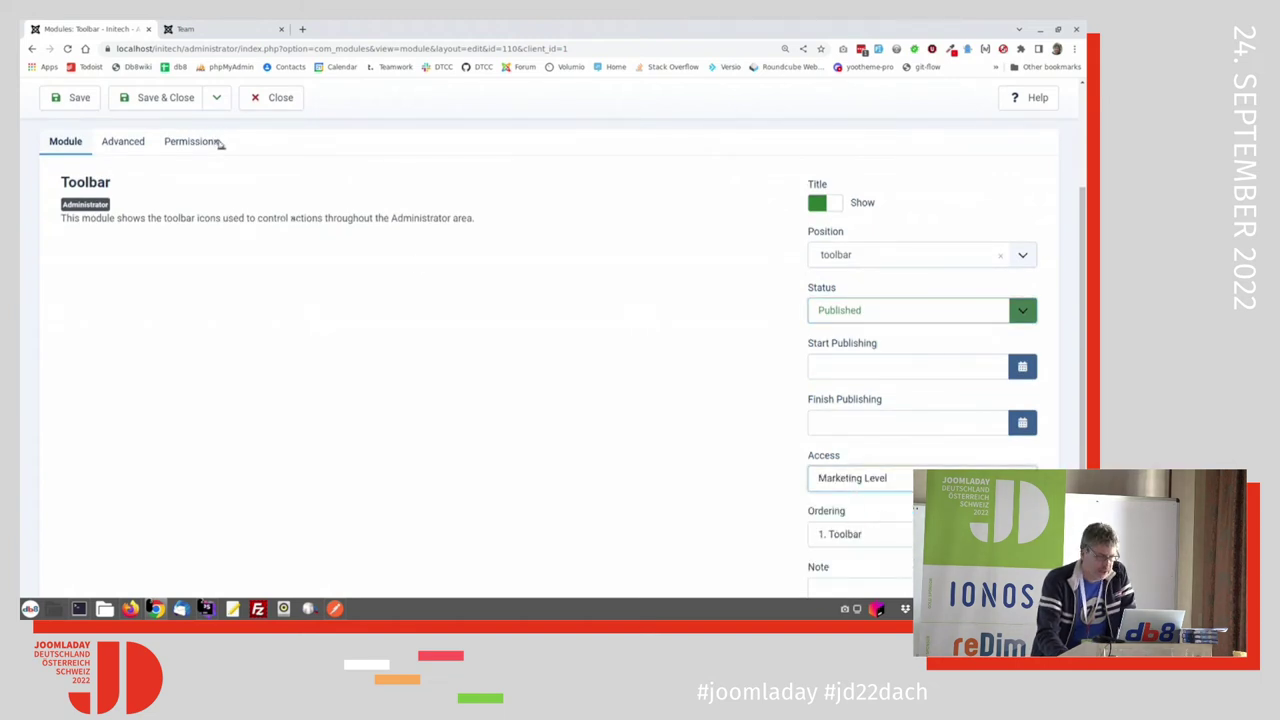
click(165, 97)
key(alt+Tab)
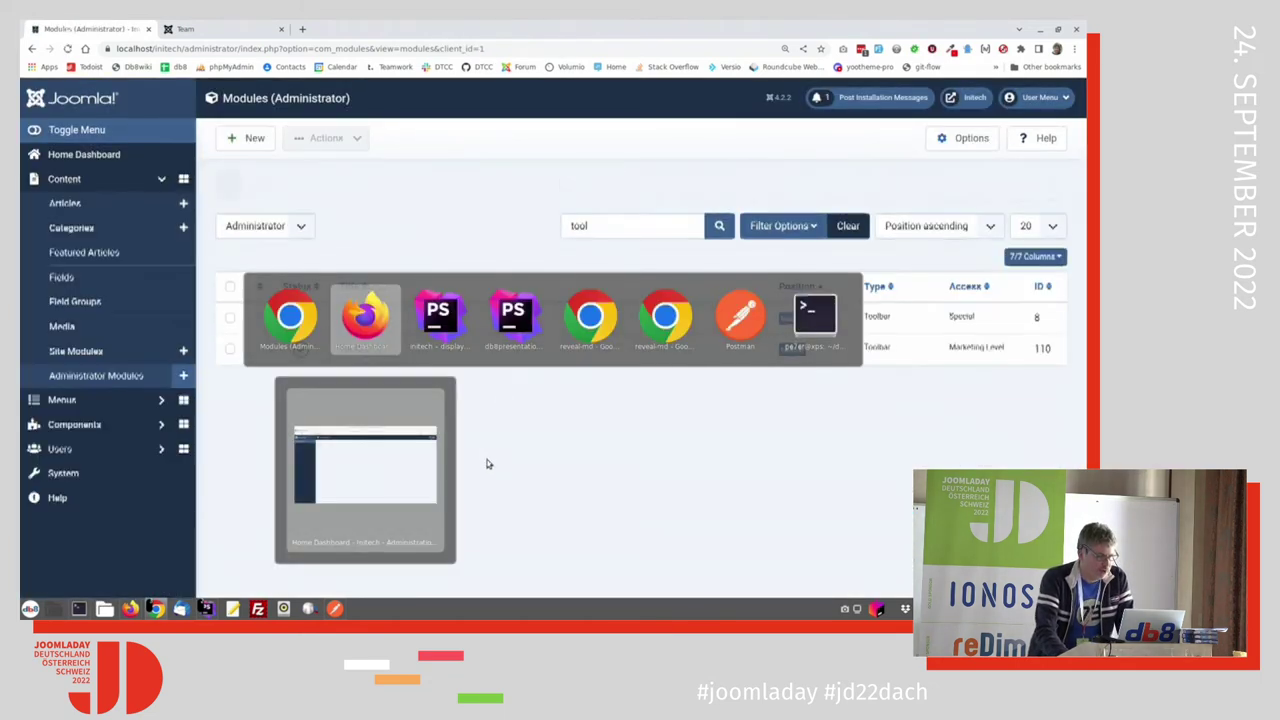
key(alt+Tab)
Step: View the marketing user's still-empty dashboard, then return to the main admin window
key(alt+shift+Tab)
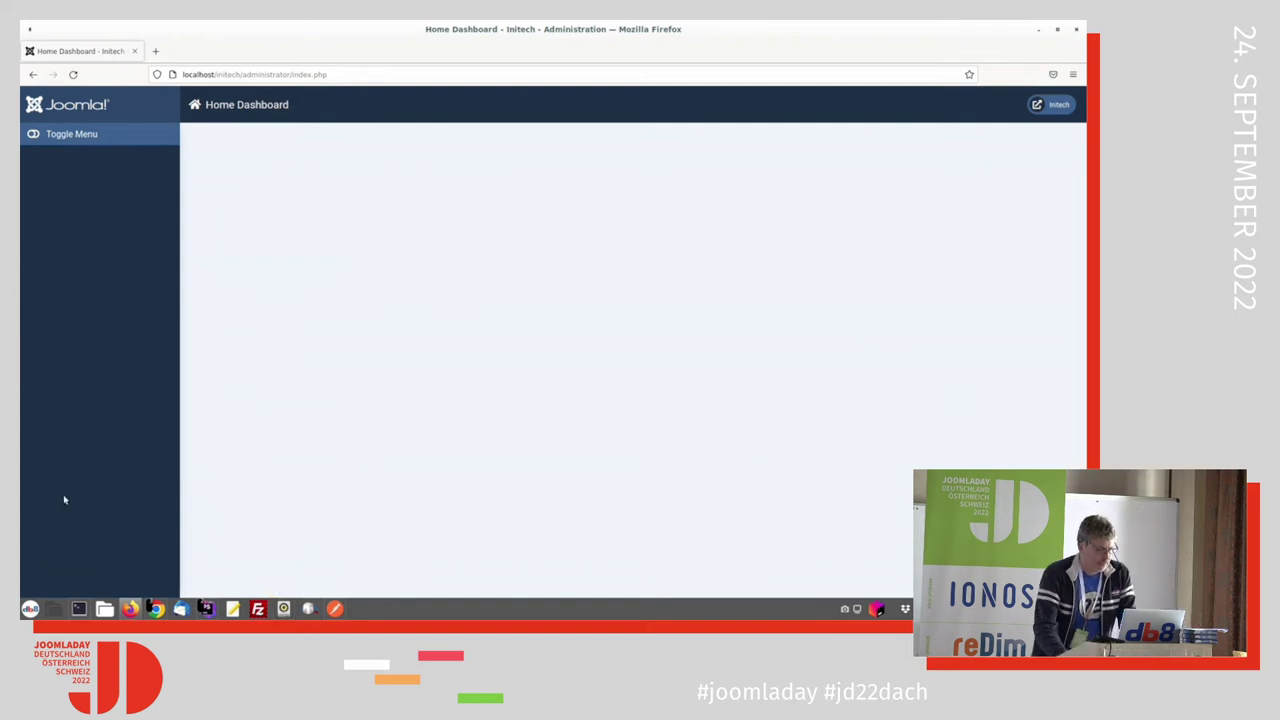
key(alt+Tab)
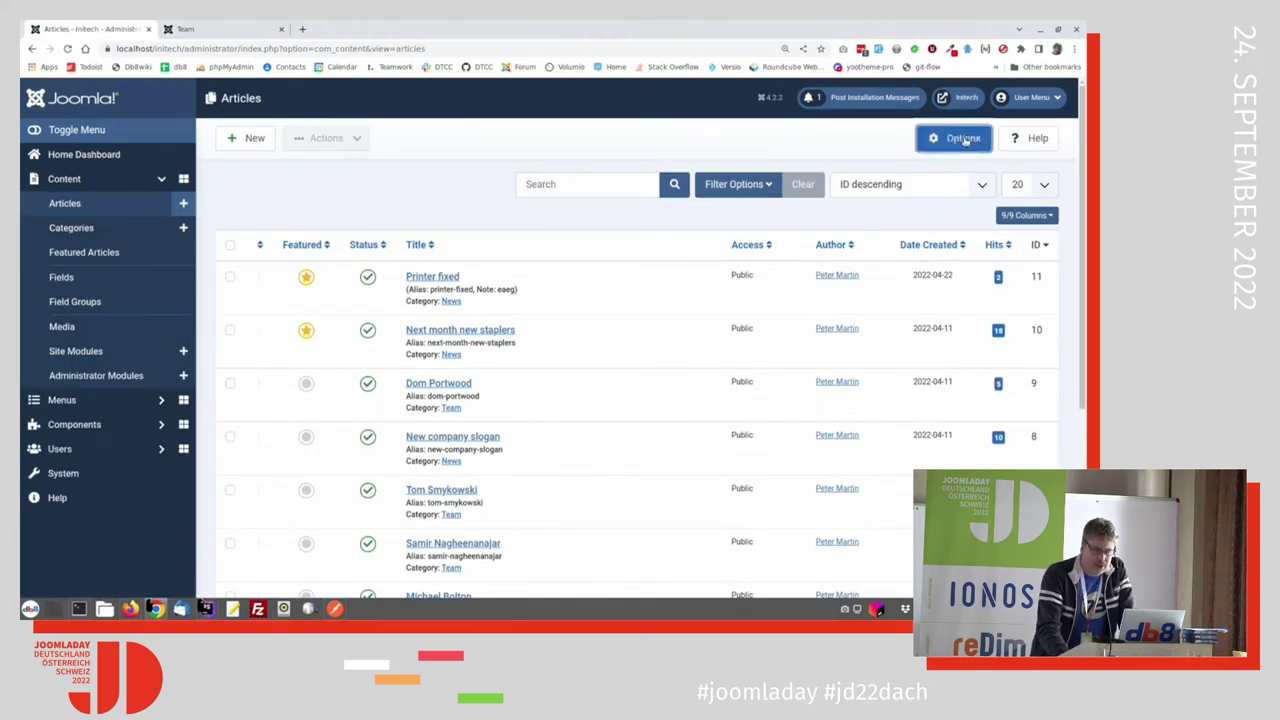
Step: In Articles Options permissions, set Marketing Group's Access Administration Interface to Allowed and save
click(963, 139)
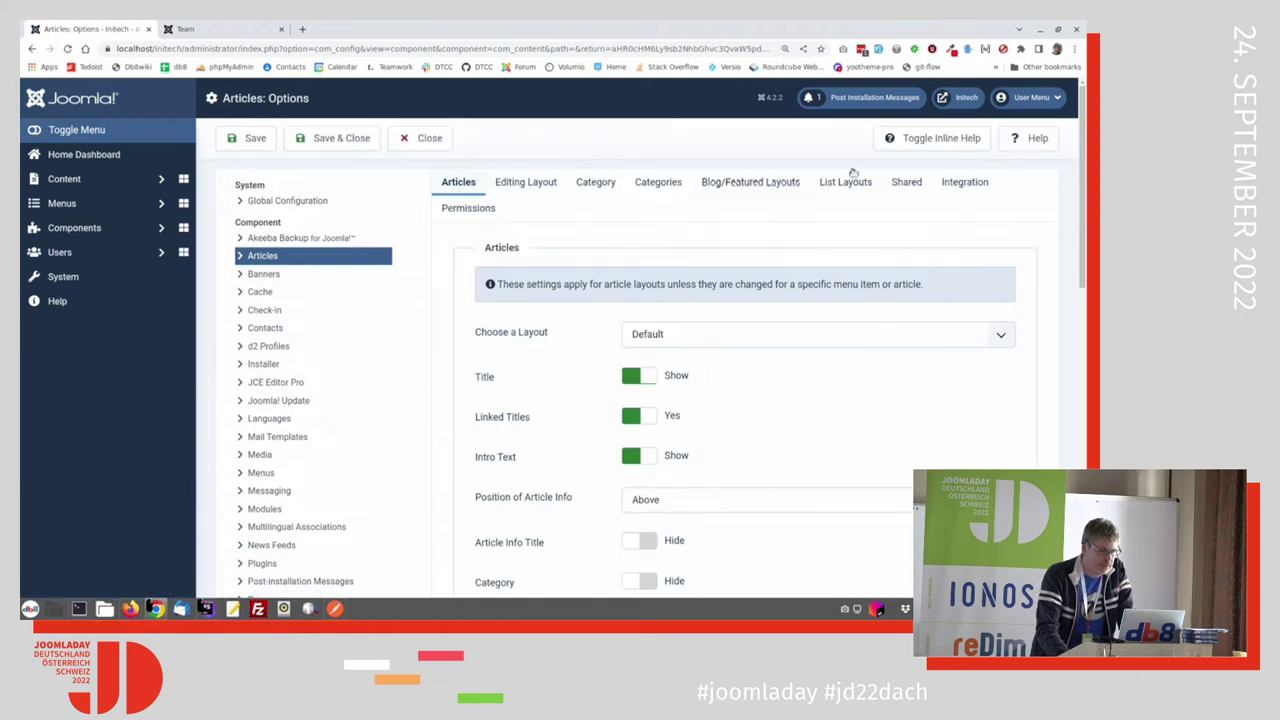
click(470, 208)
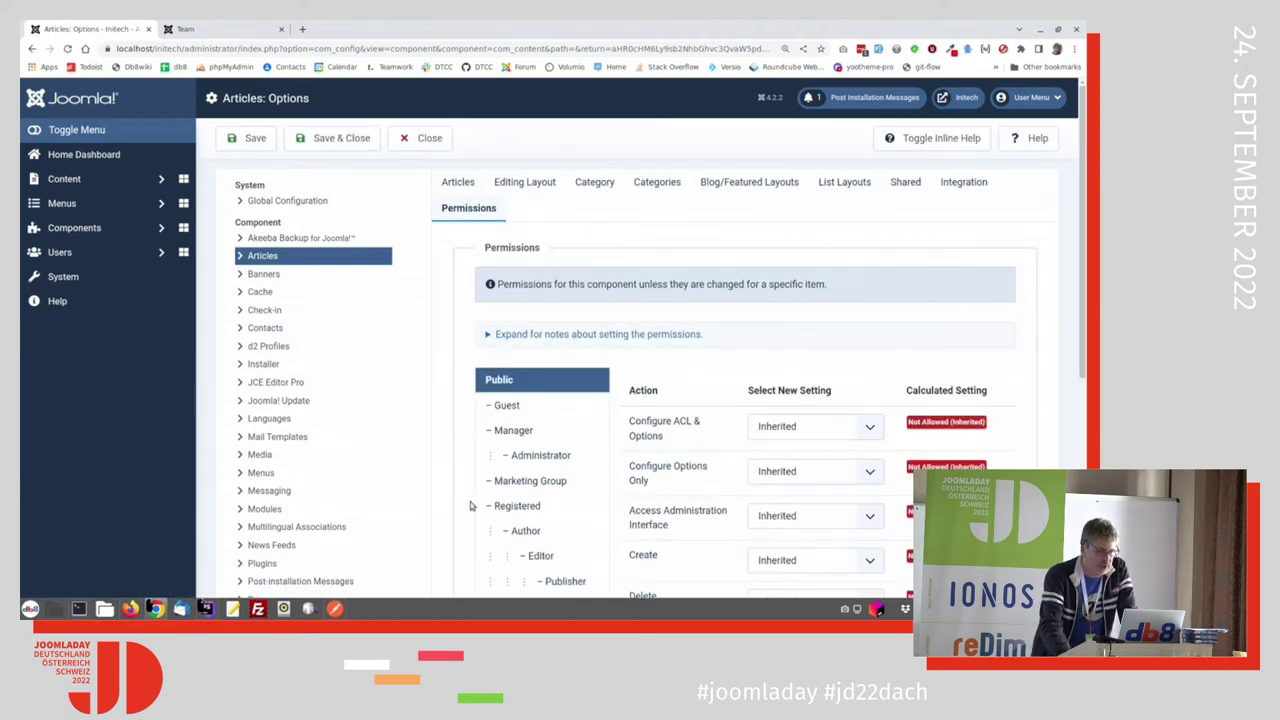
click(556, 480)
scroll(680, 397, down, 3)
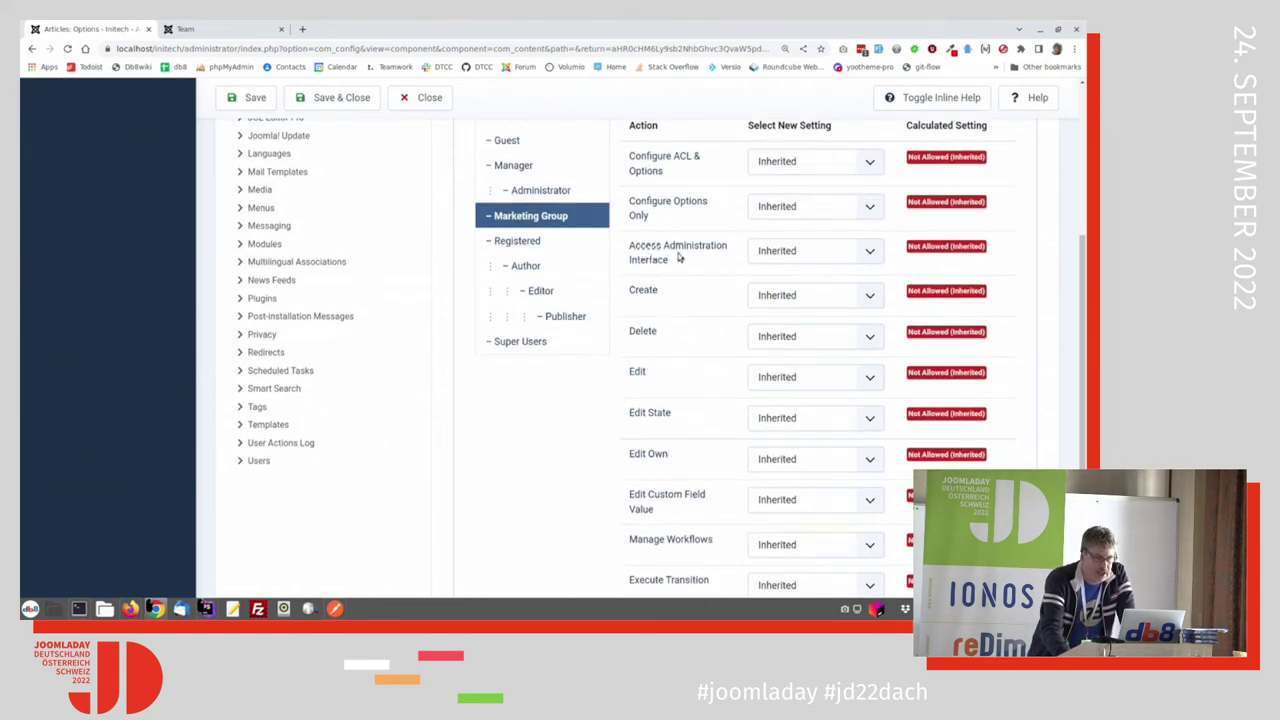
click(766, 252)
click(781, 284)
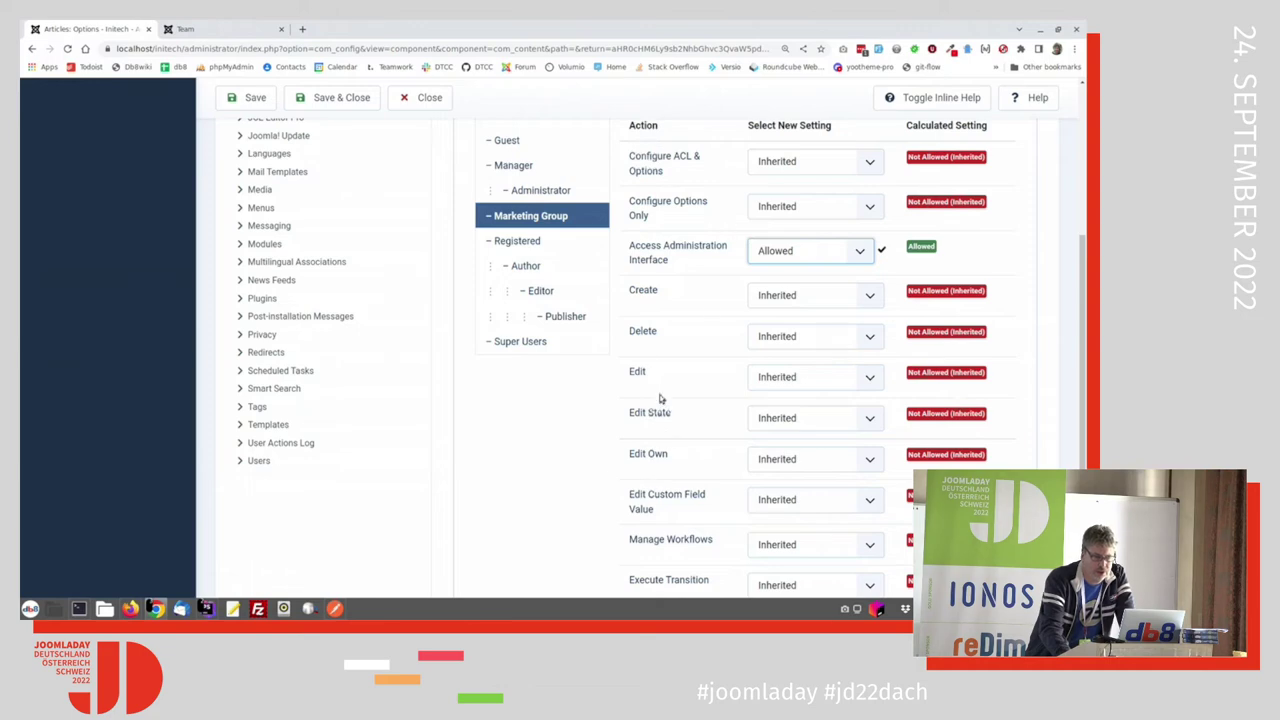
scroll(645, 378, up, 3)
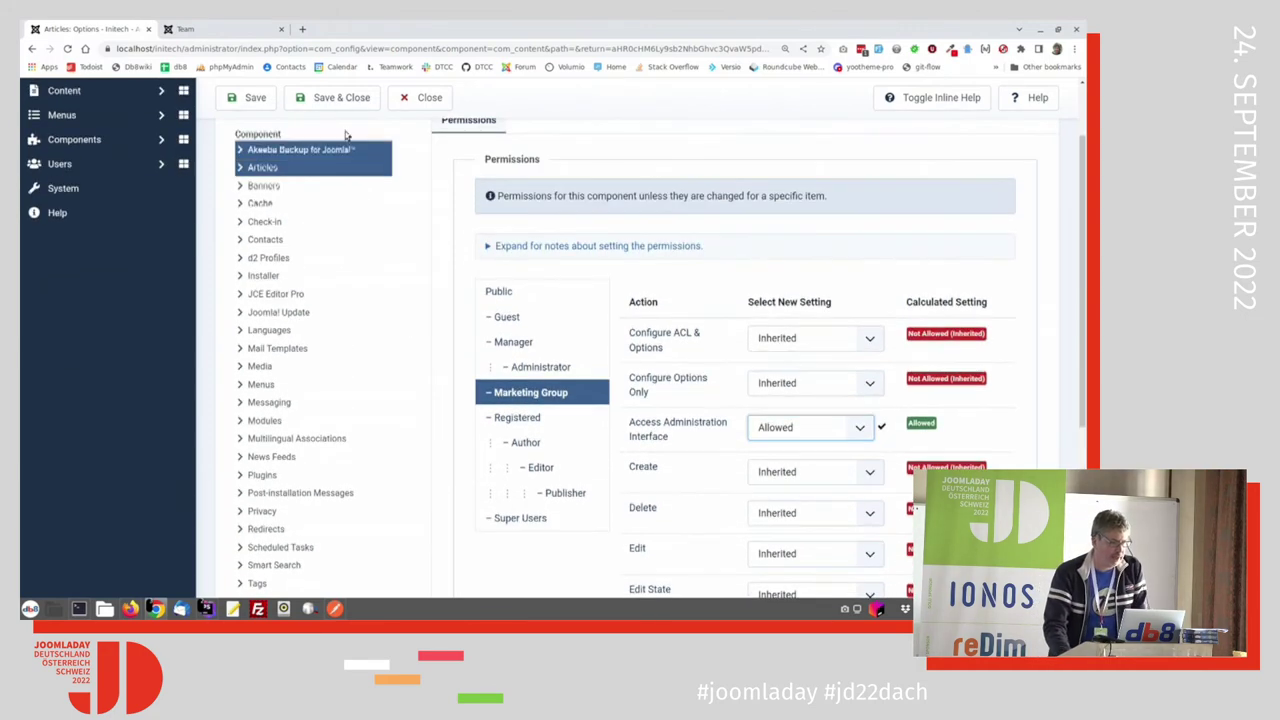
click(342, 104)
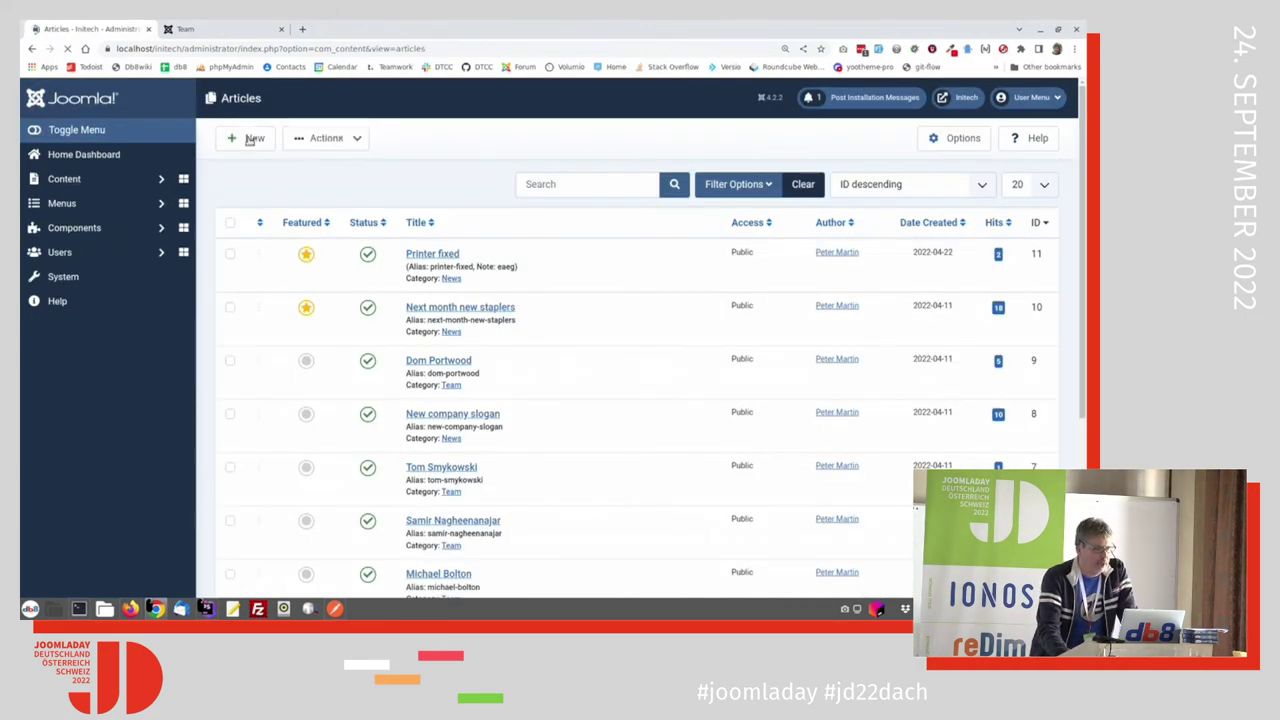
Step: Open the News category's permissions and select Marketing Group
click(80, 178)
click(80, 178)
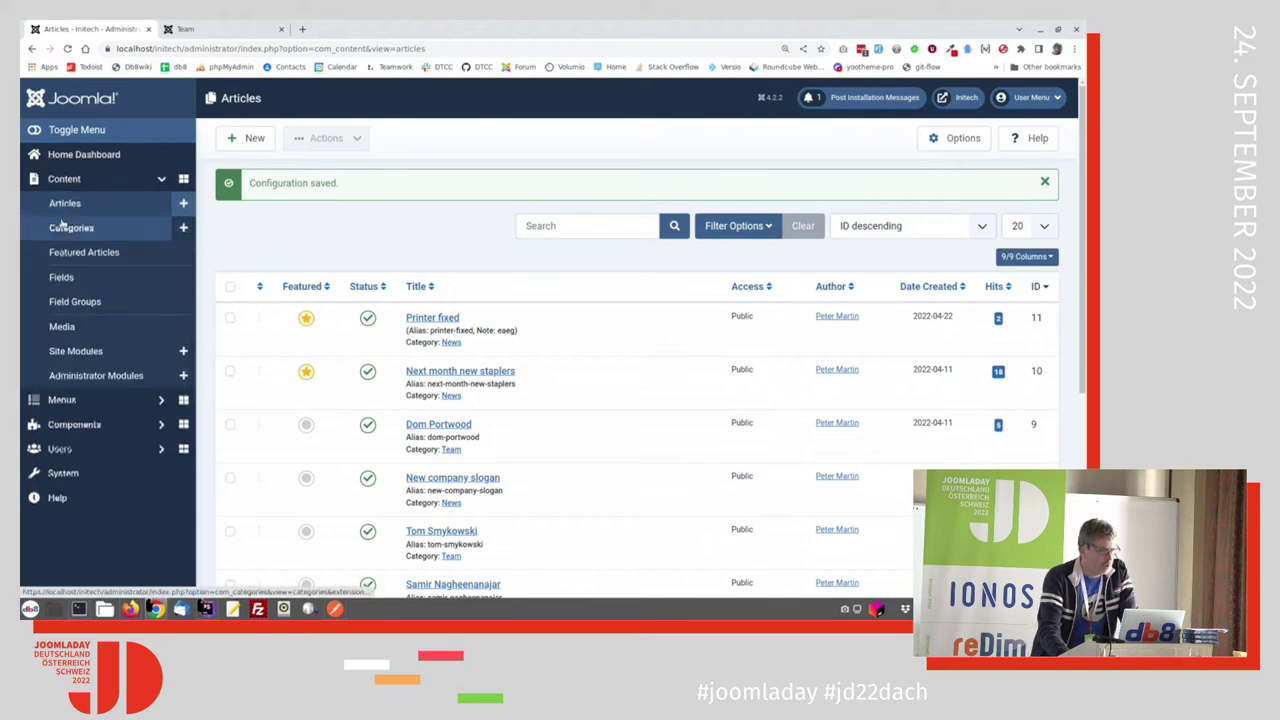
click(66, 228)
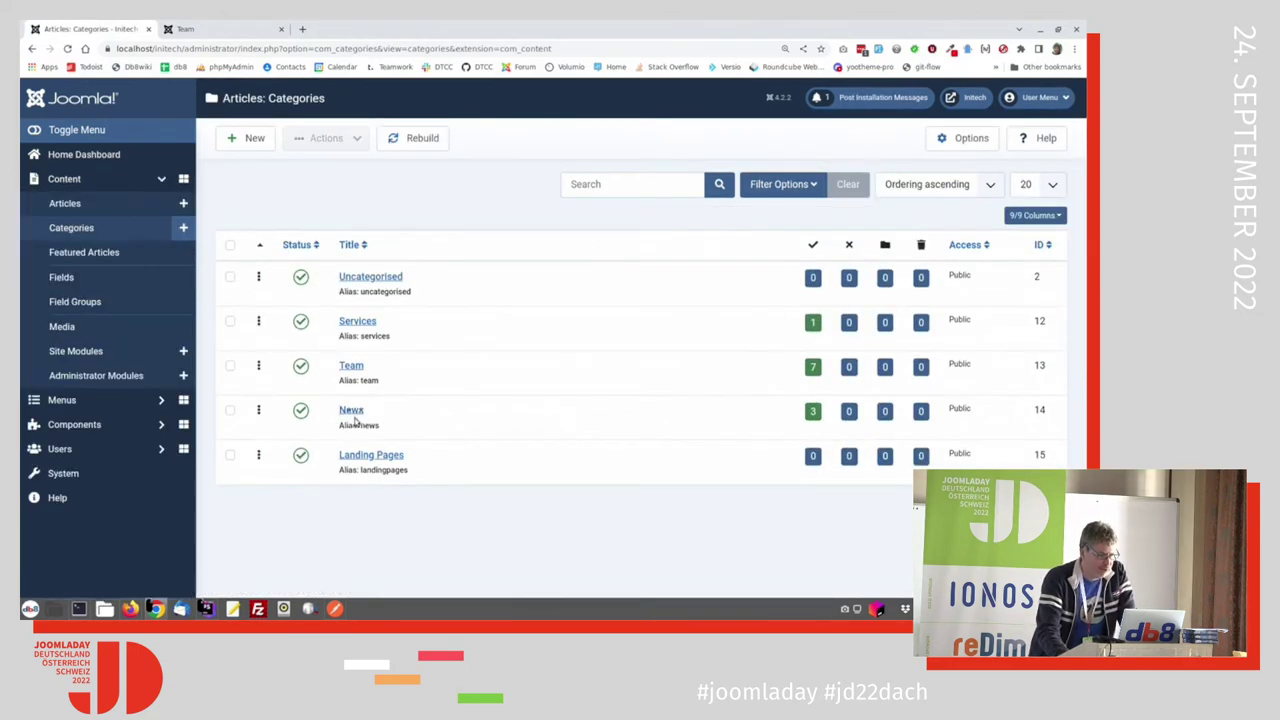
click(352, 411)
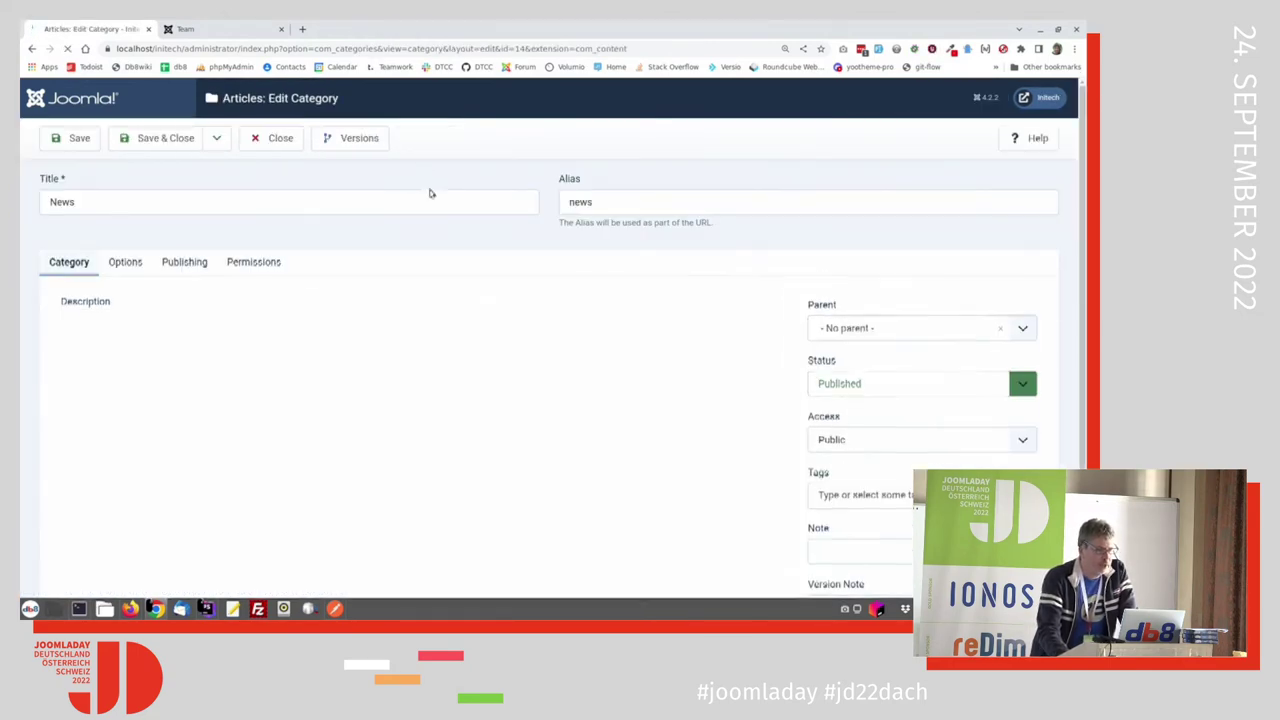
click(253, 262)
scroll(309, 297, down, 2)
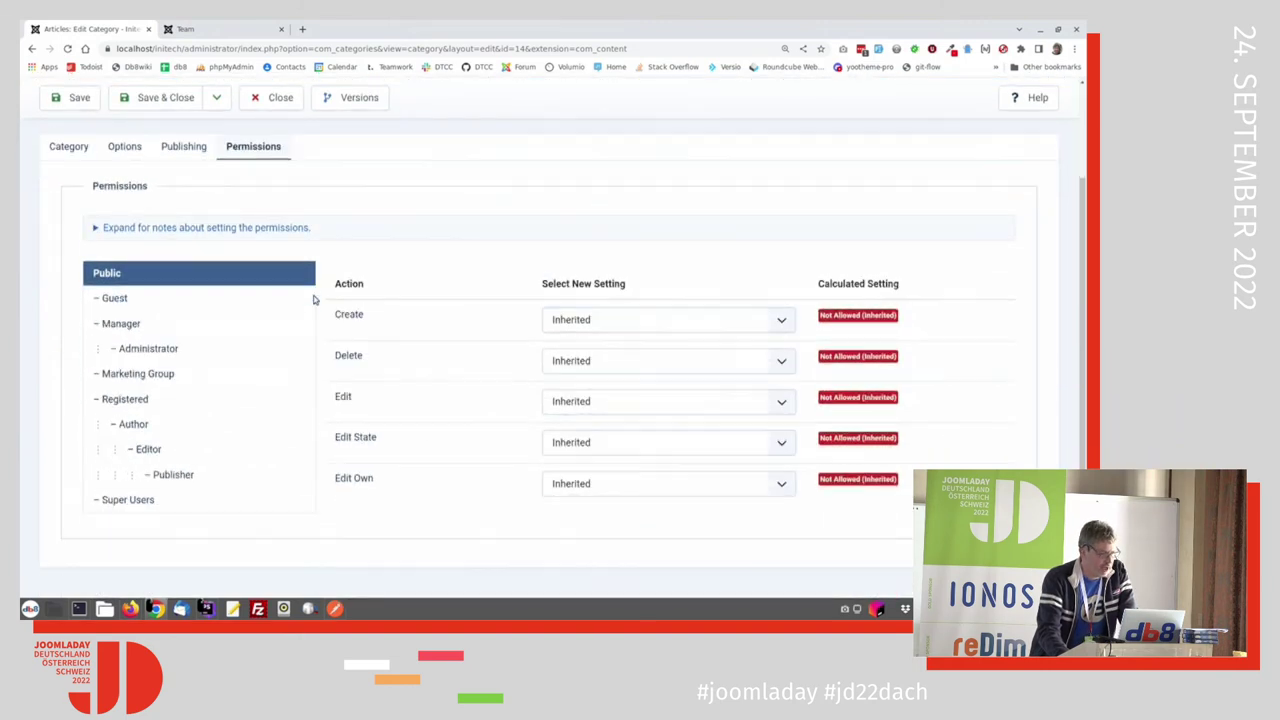
click(158, 373)
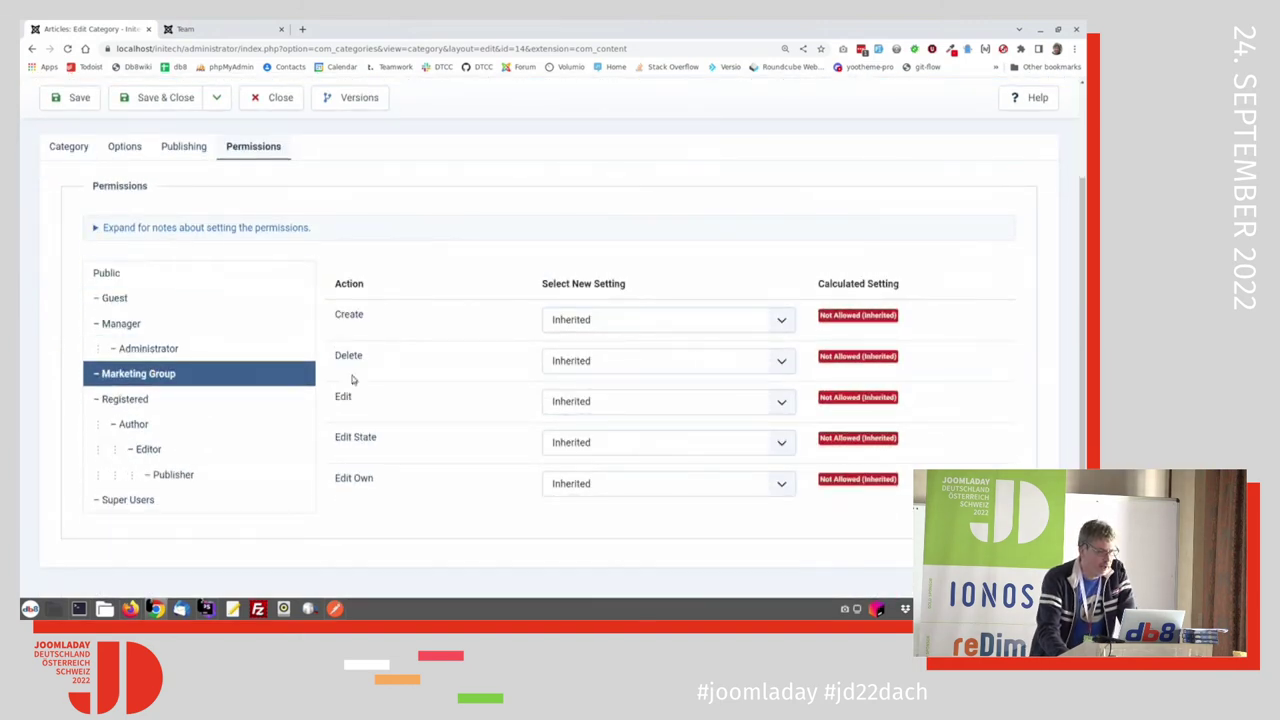
Step: Allow Create, Delete, Edit, Edit State and Edit Own for Marketing Group, then save and close
click(583, 320)
click(575, 349)
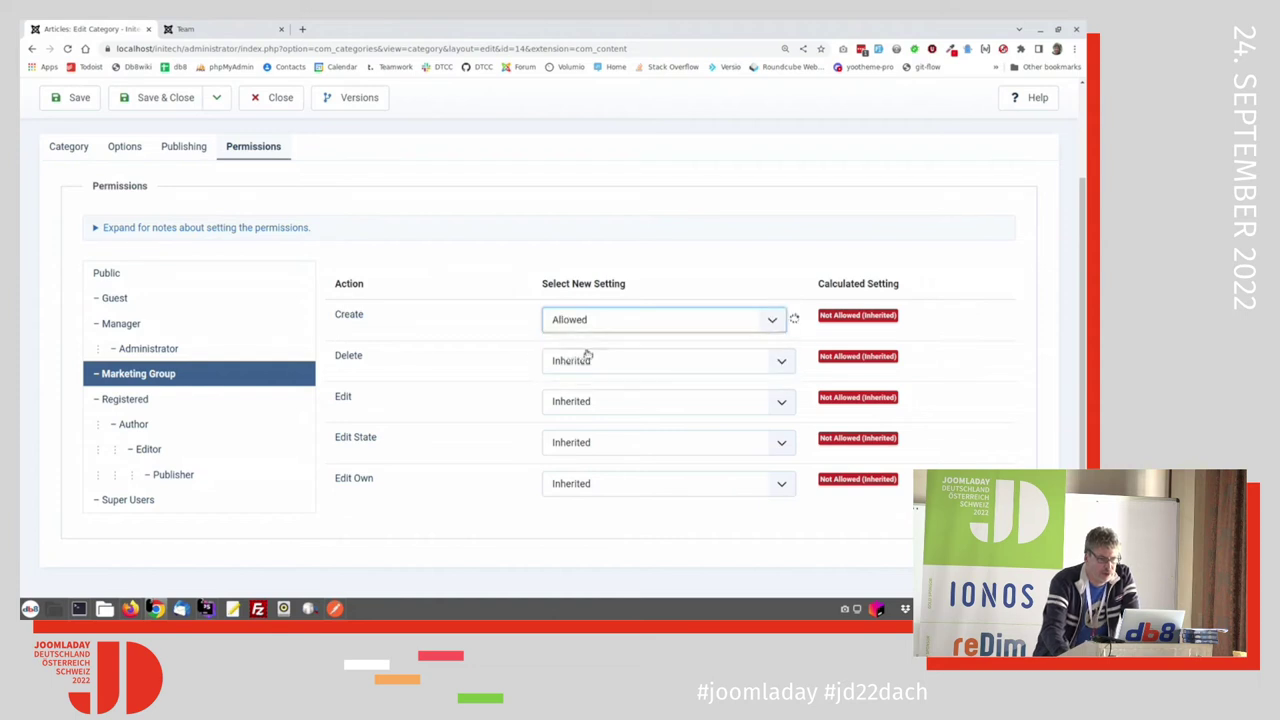
click(588, 360)
click(590, 389)
click(594, 402)
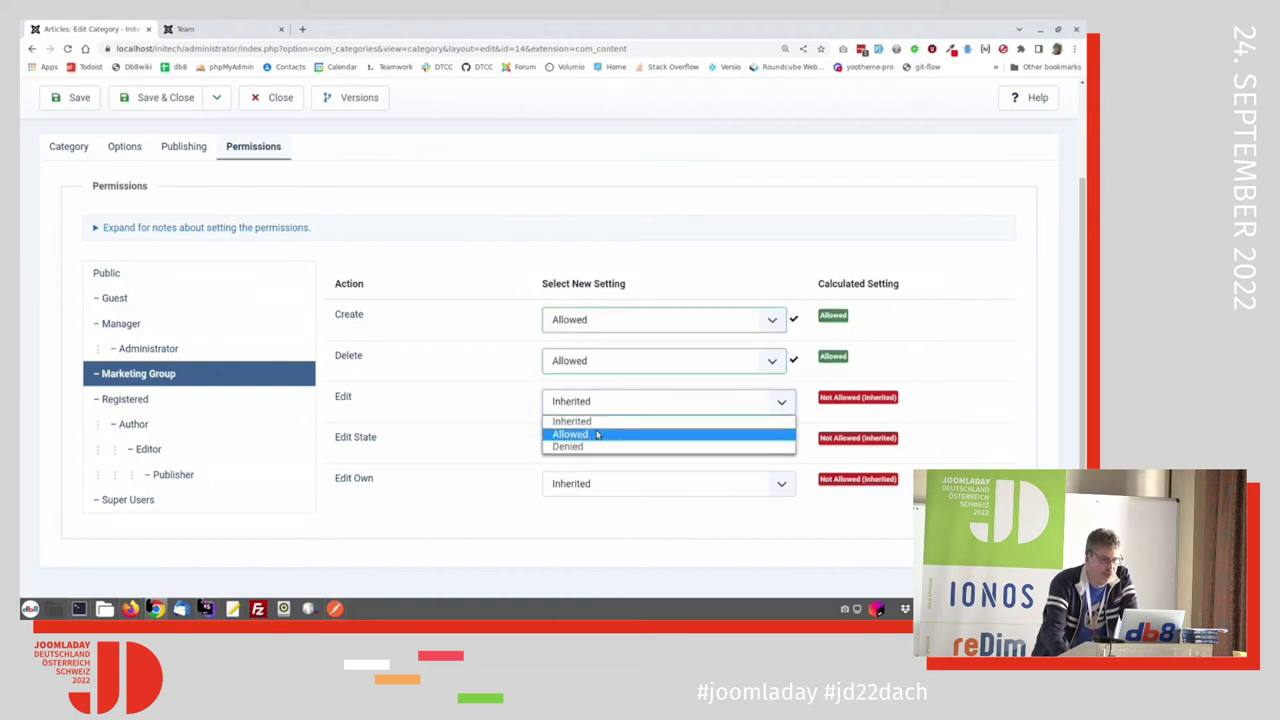
click(580, 433)
click(585, 443)
click(601, 474)
click(605, 484)
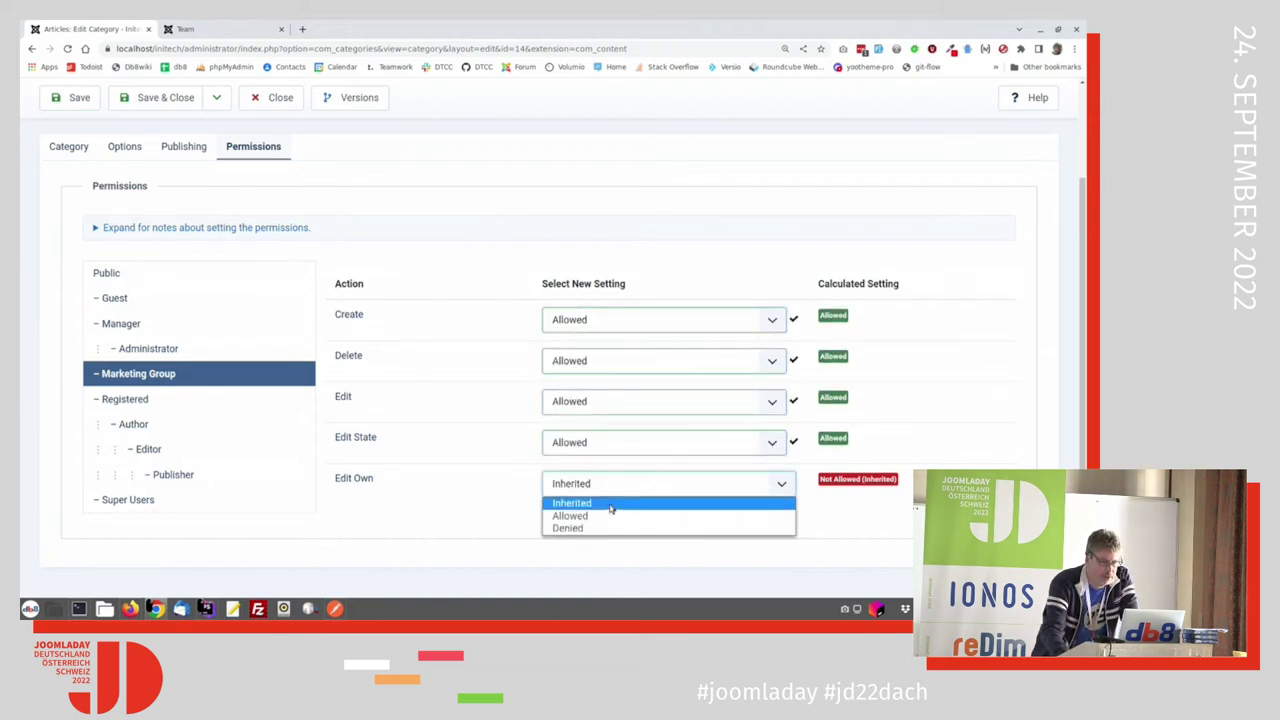
click(603, 509)
click(172, 98)
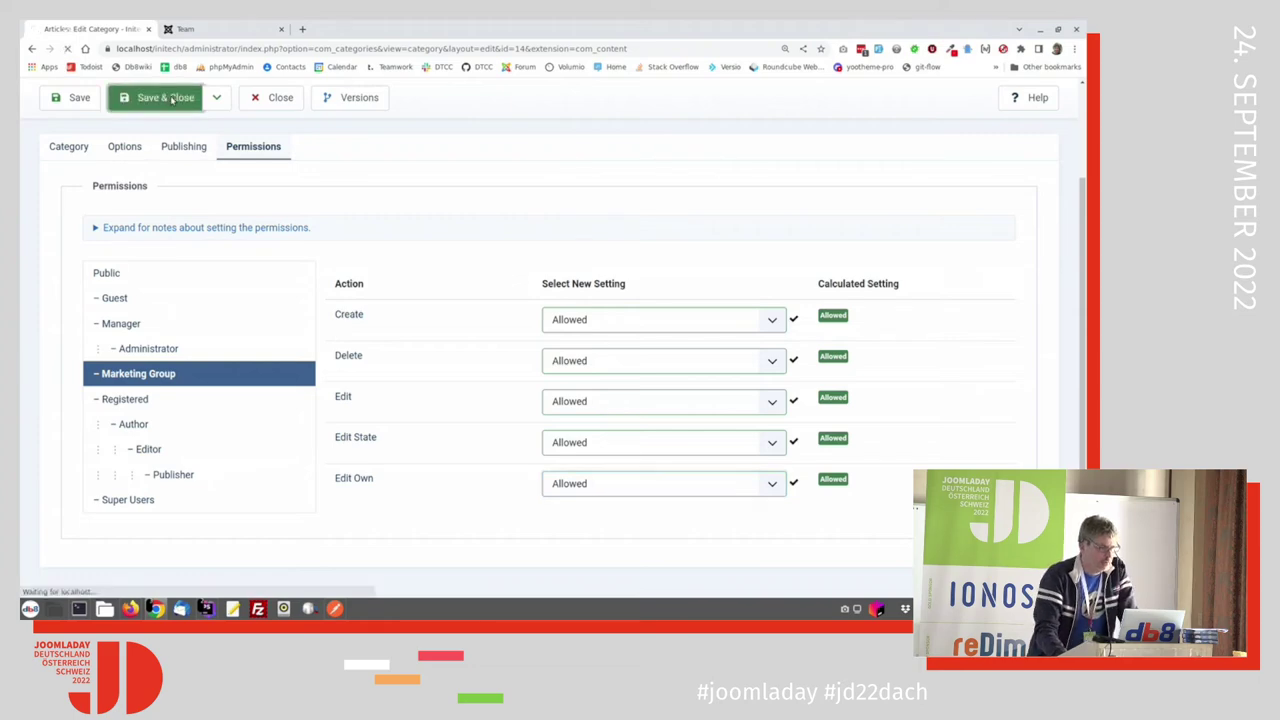
key(alt+Tab)
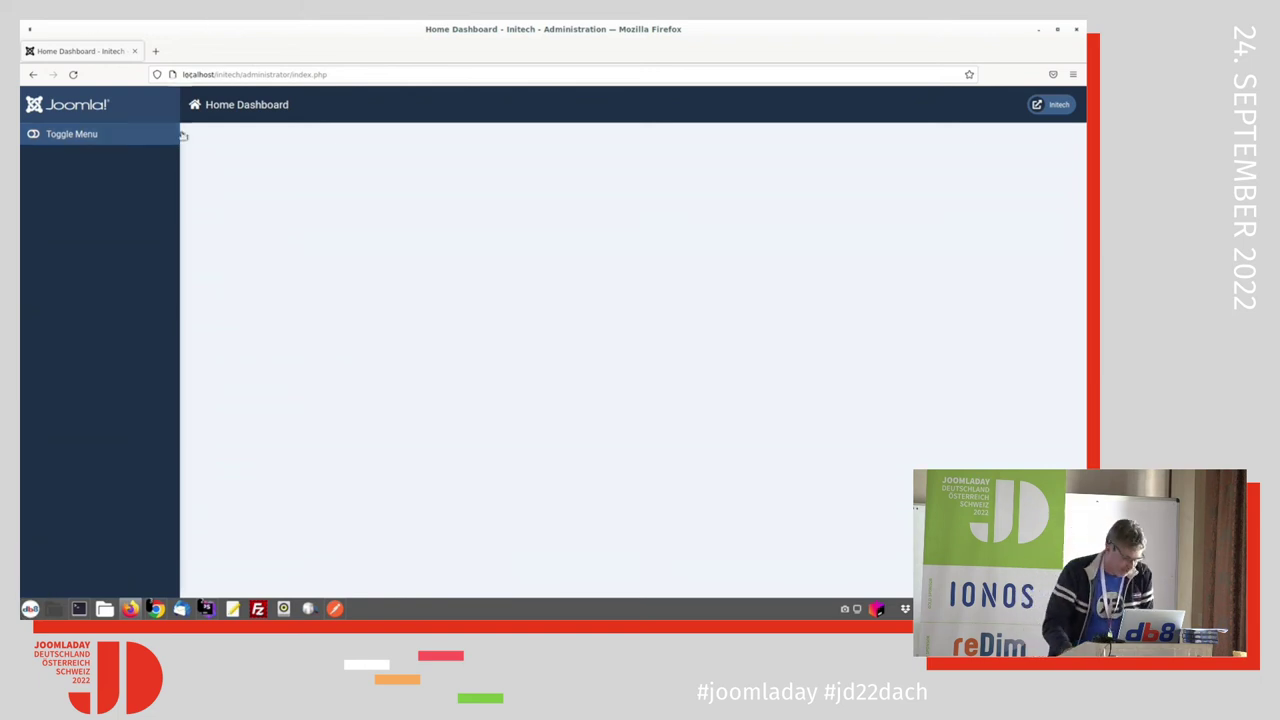
Step: Go to the Menus management page in the main admin window and open the Site/Administrator filter
key(alt+Tab)
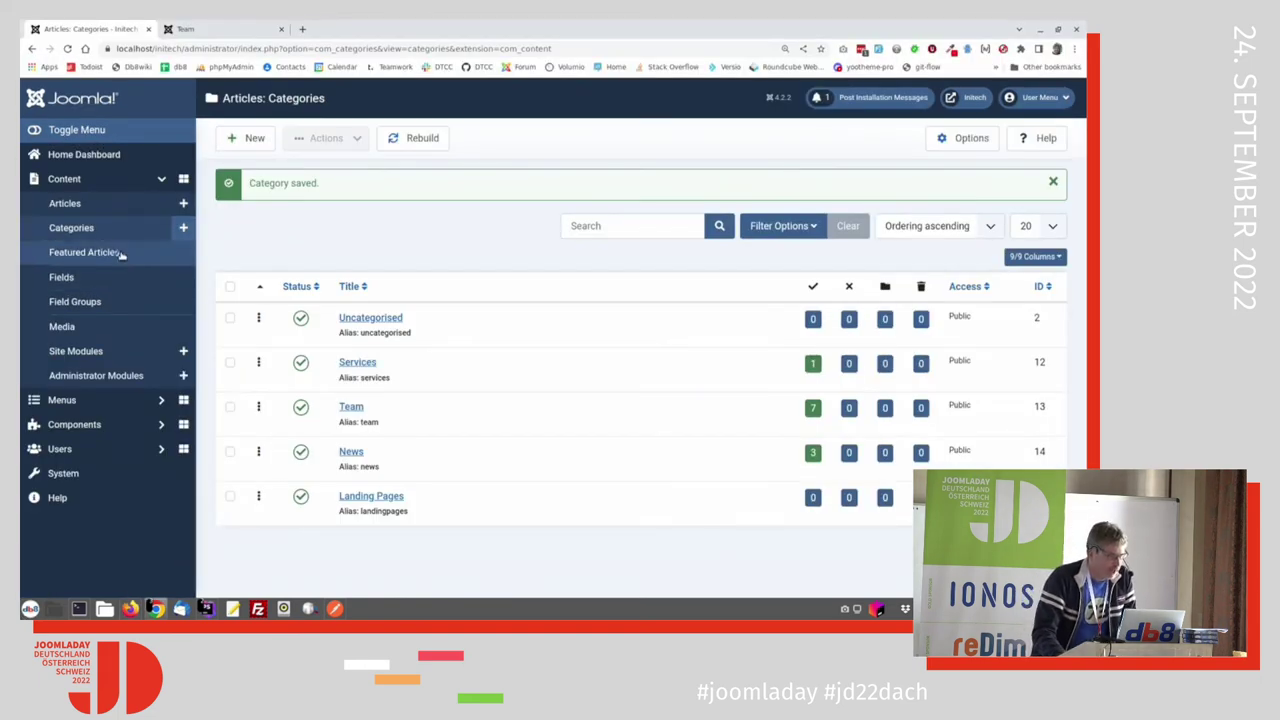
click(65, 402)
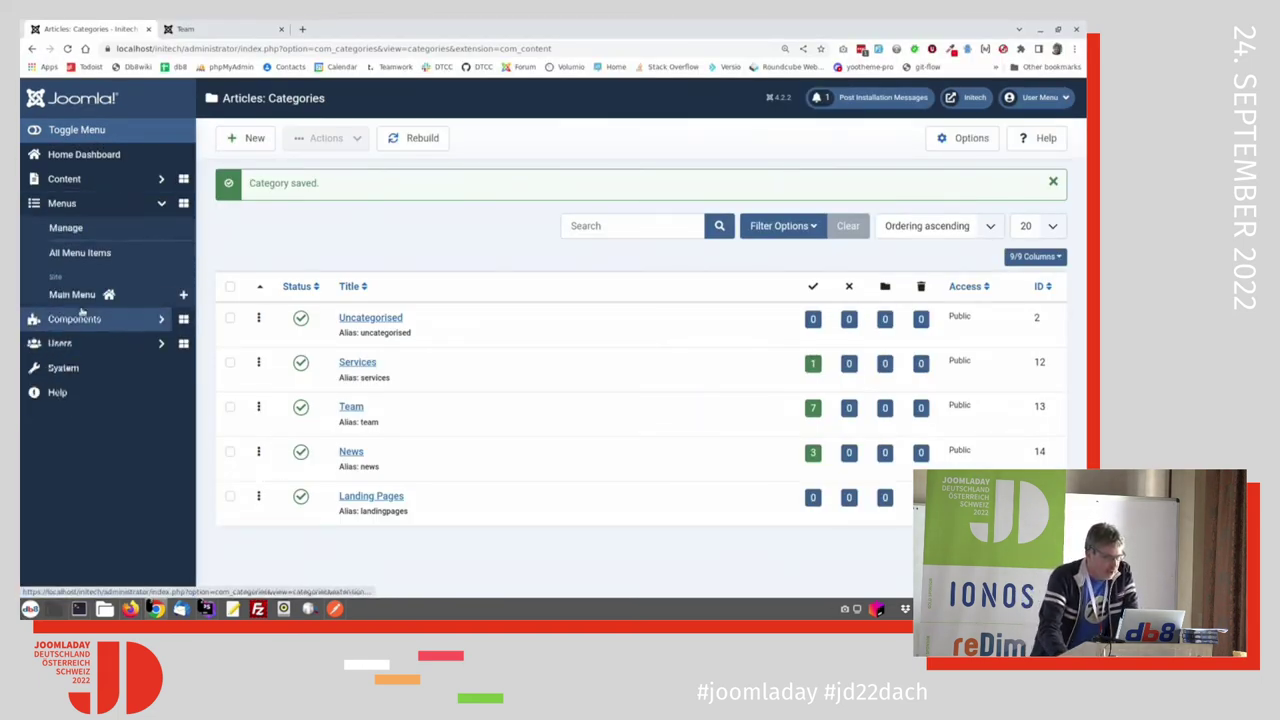
click(67, 231)
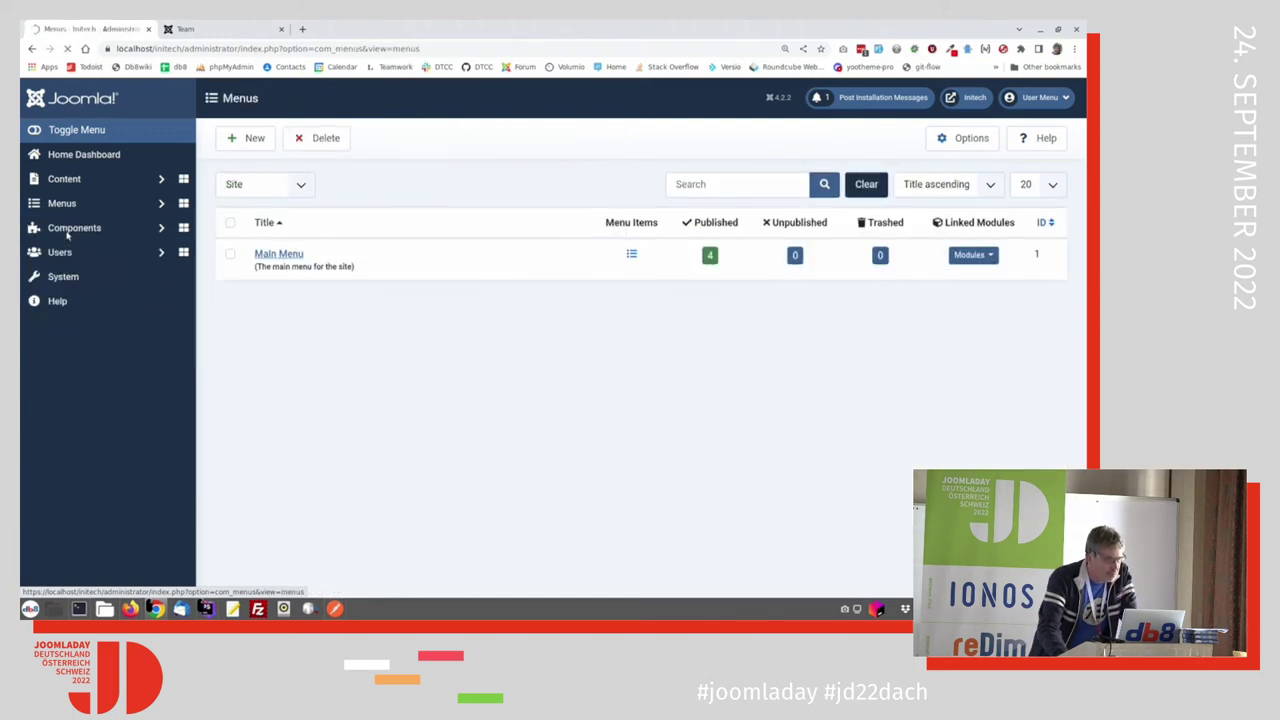
click(248, 138)
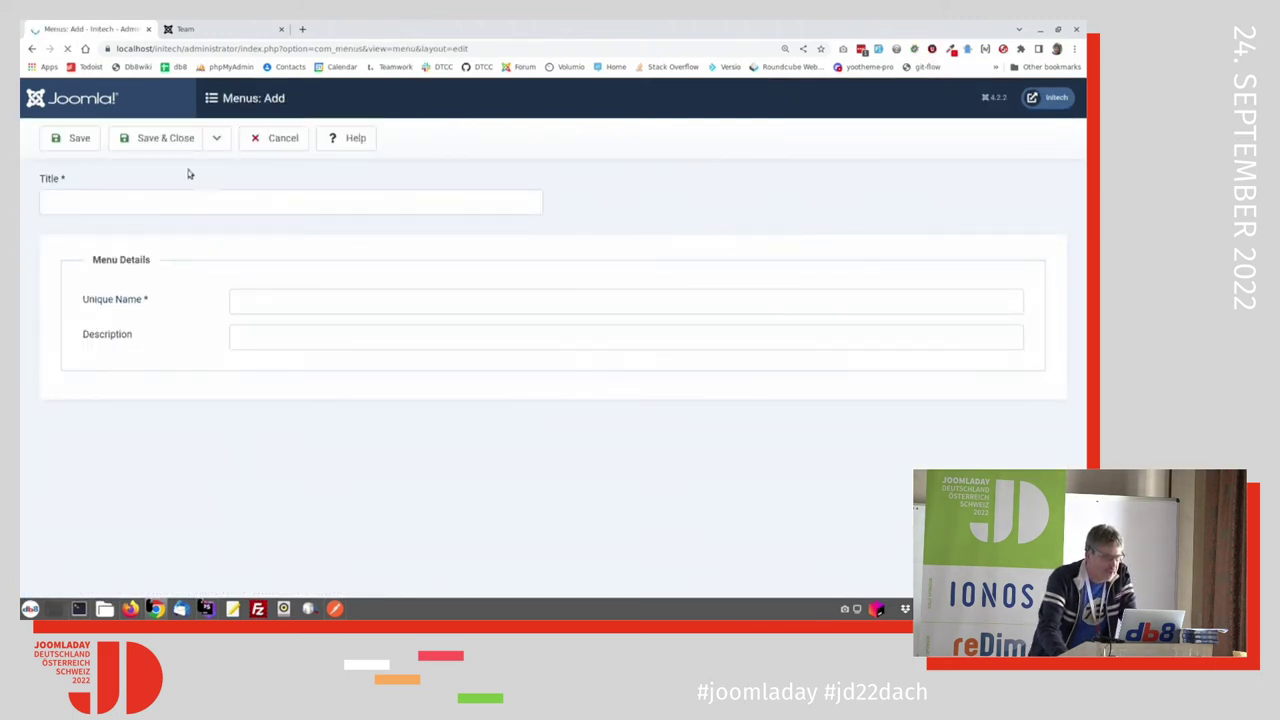
click(277, 145)
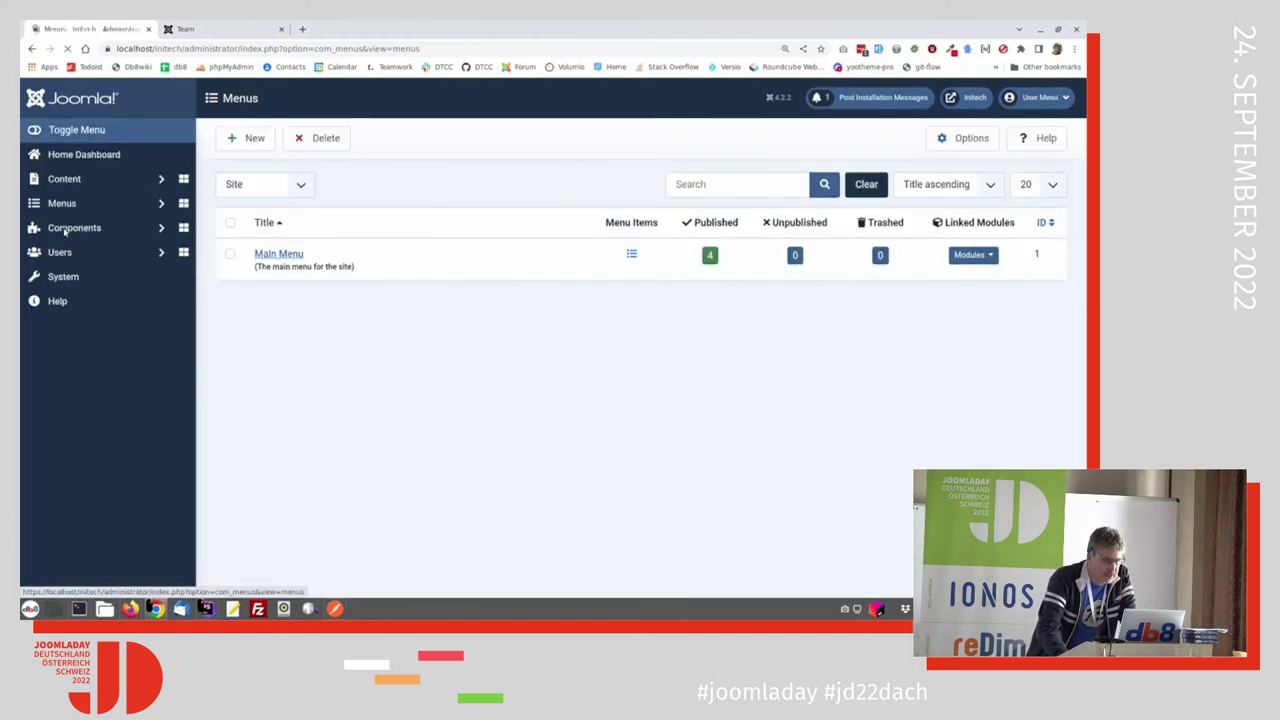
click(253, 187)
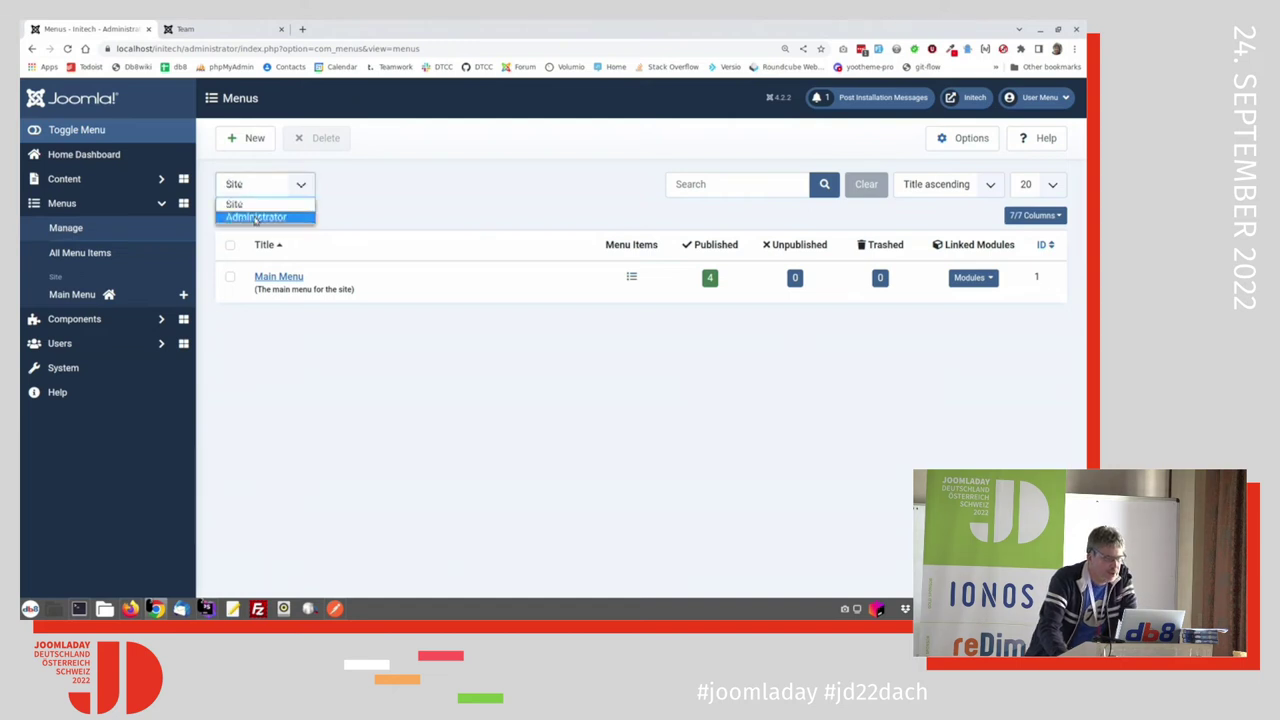
Step: Start a new administrator menu titled 'Marketing Menu' with unique name 'marketingmenu'
click(255, 217)
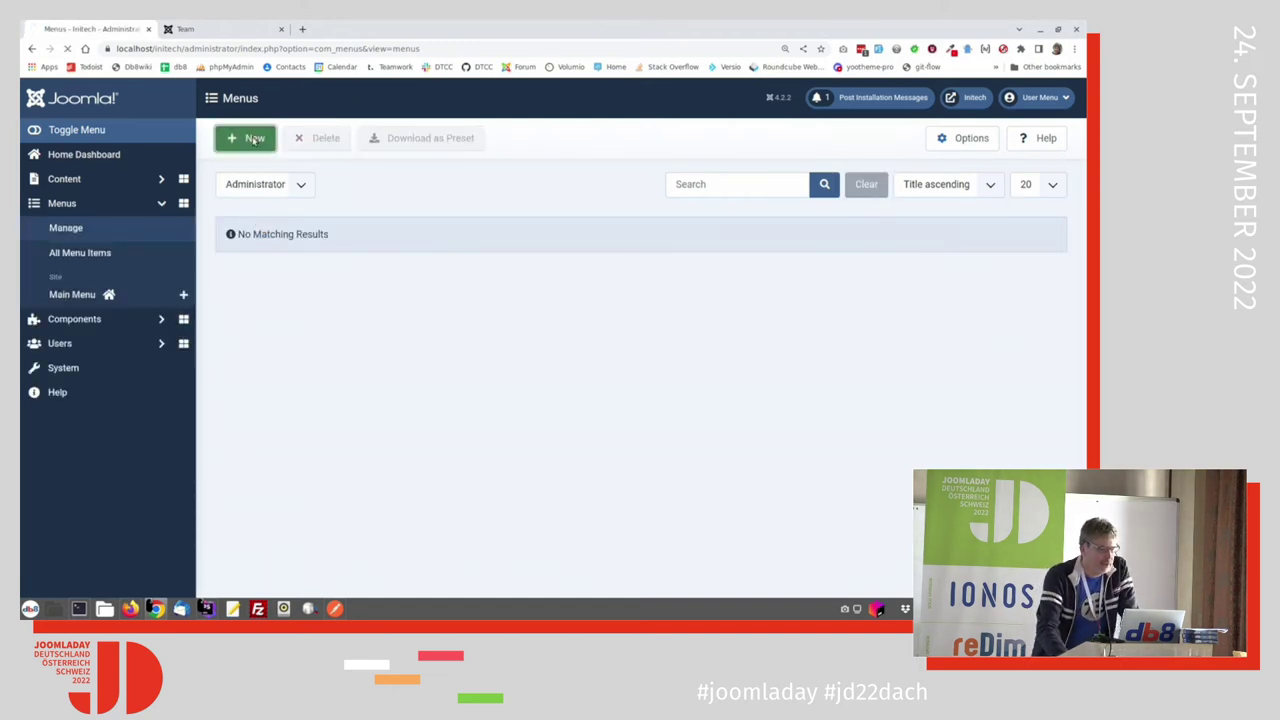
click(255, 142)
click(231, 204)
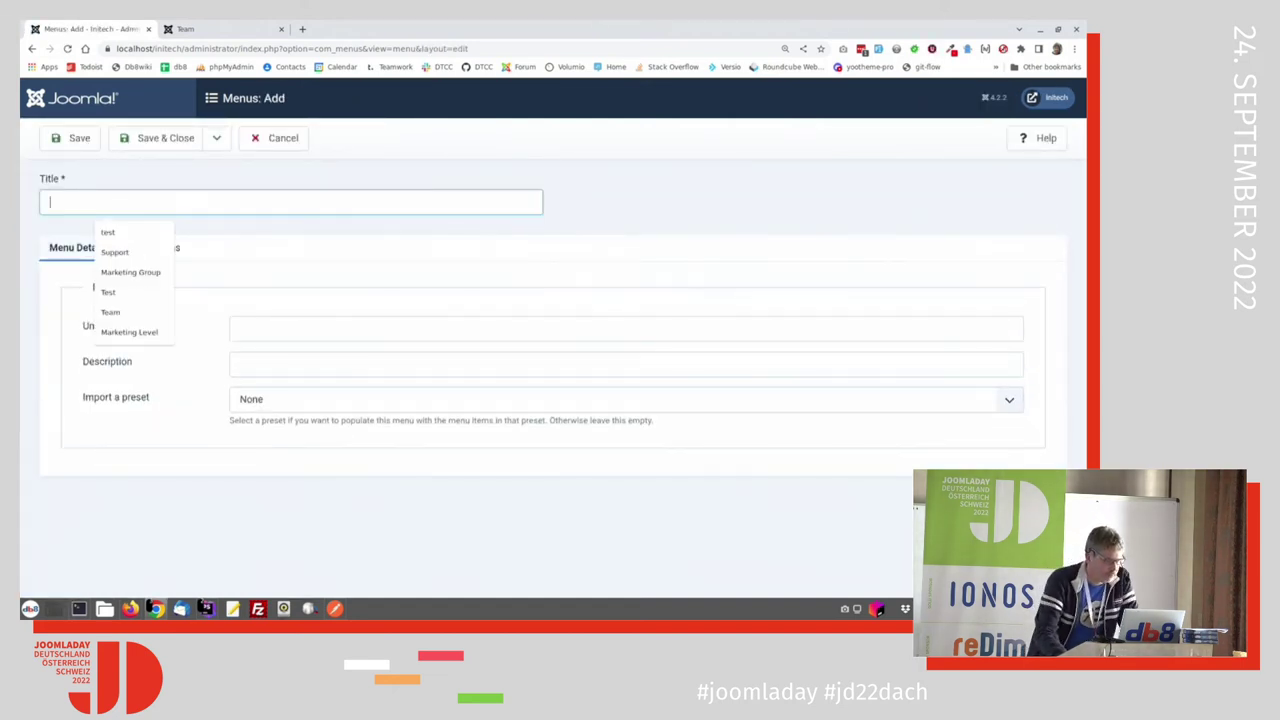
text(Marketing Menu)
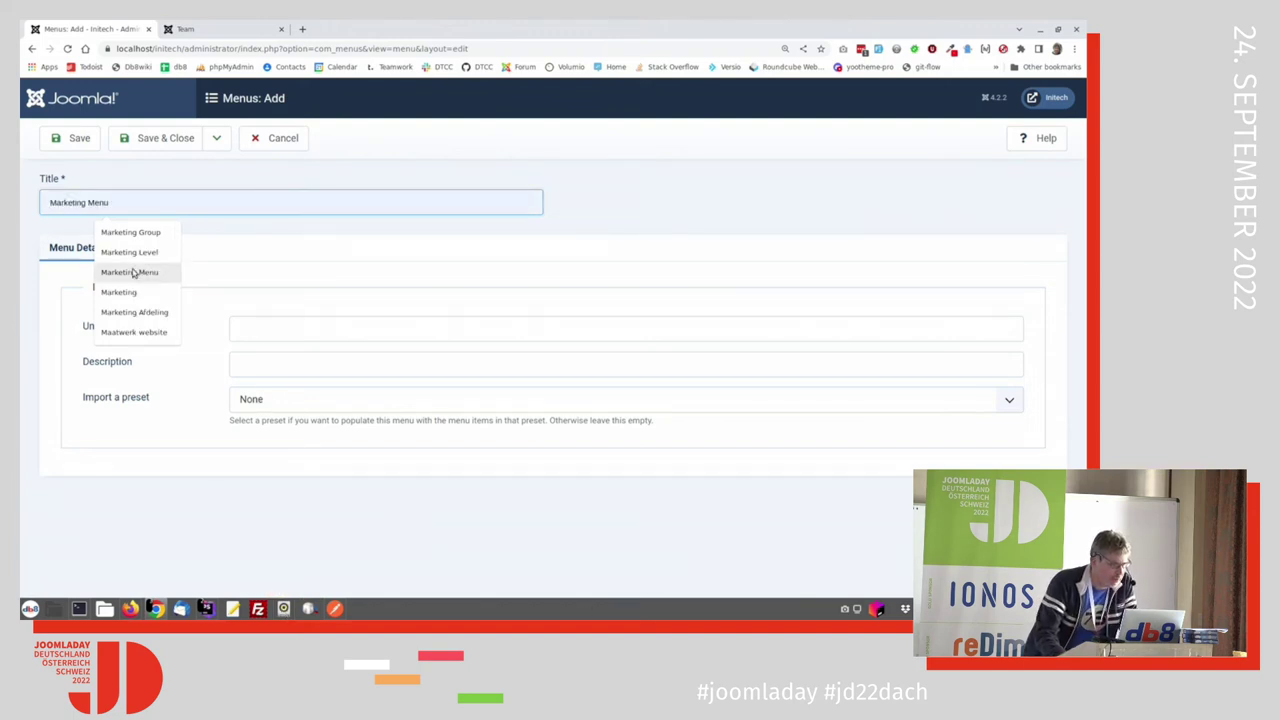
click(130, 272)
click(285, 330)
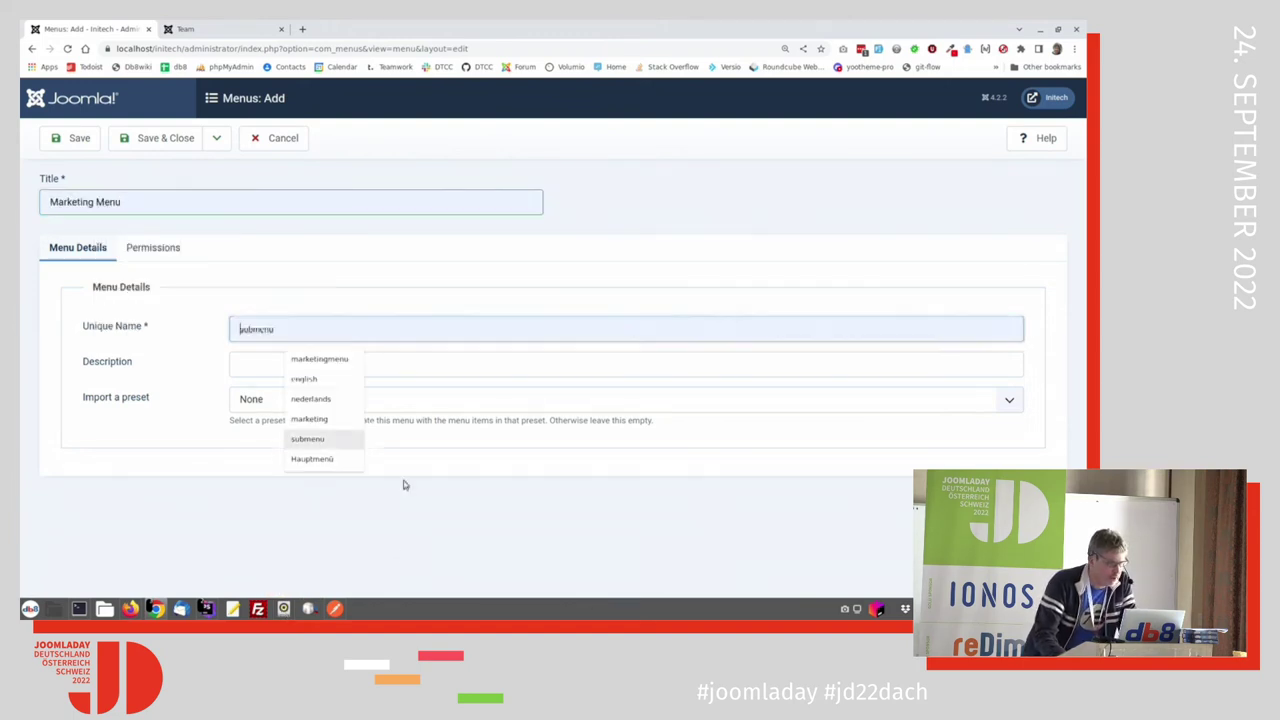
click(312, 359)
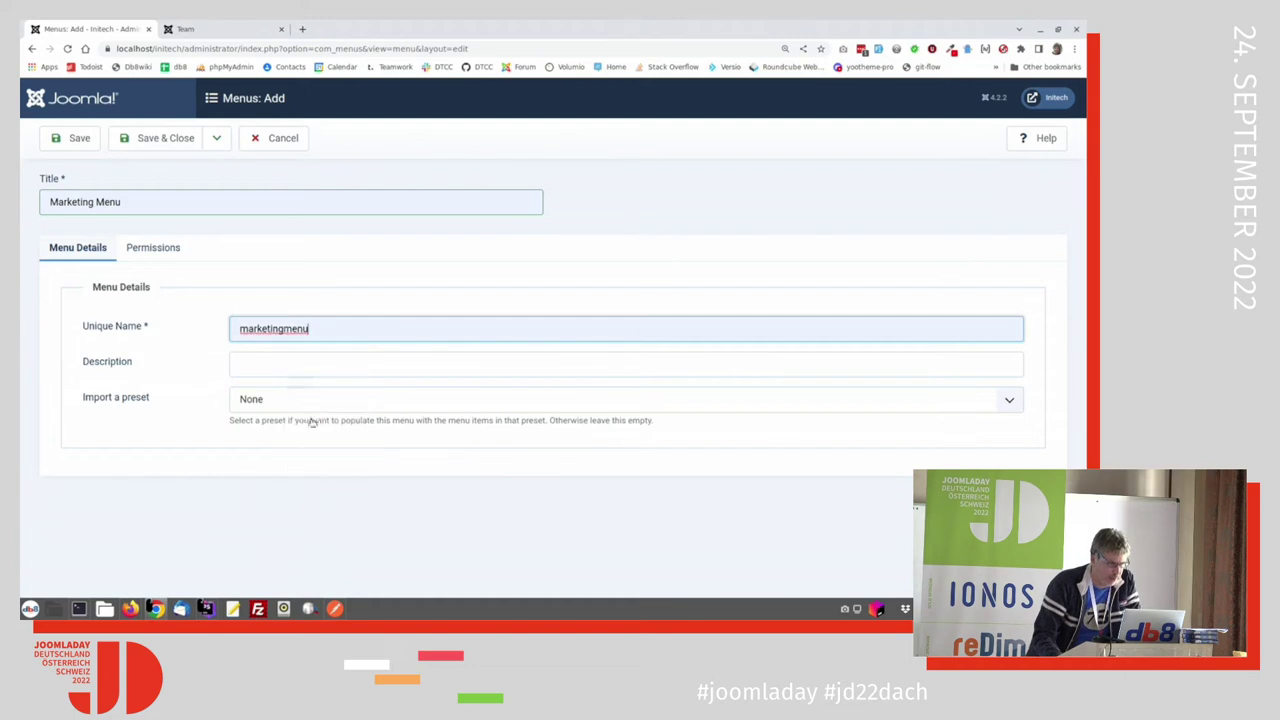
Step: Import the Content Dashboard preset and save the Marketing Menu
click(314, 405)
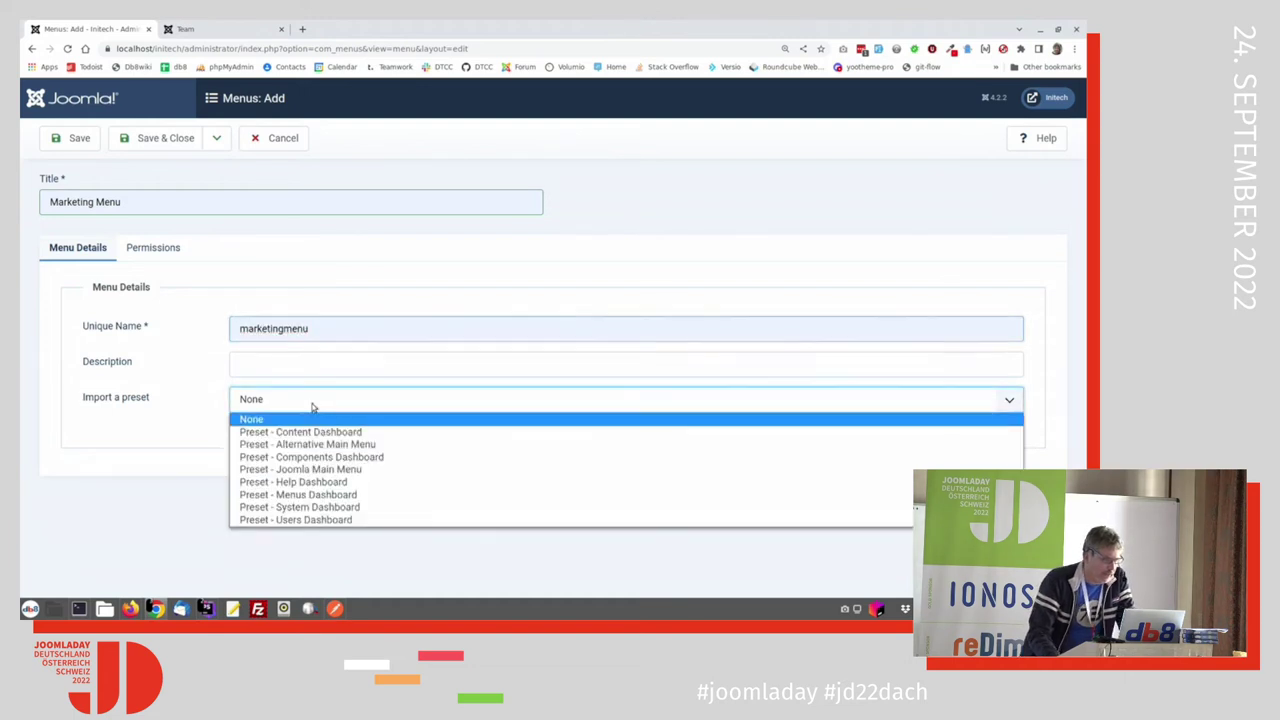
click(358, 435)
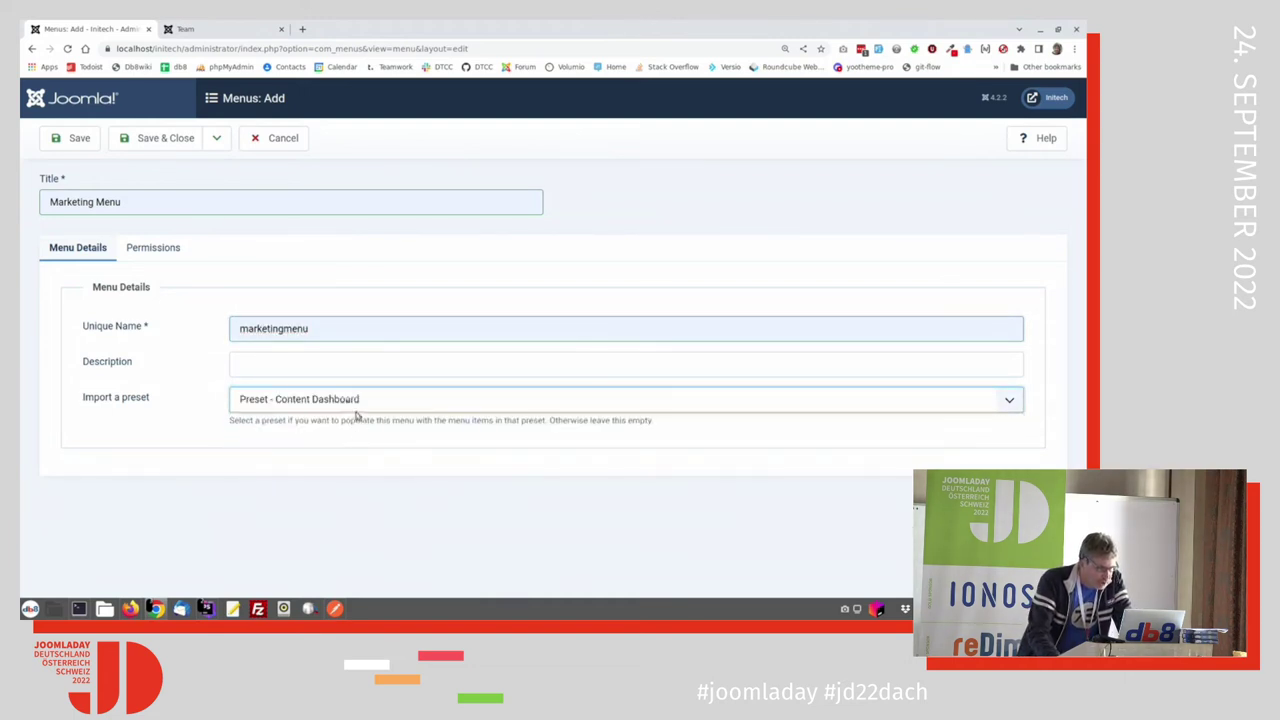
click(163, 142)
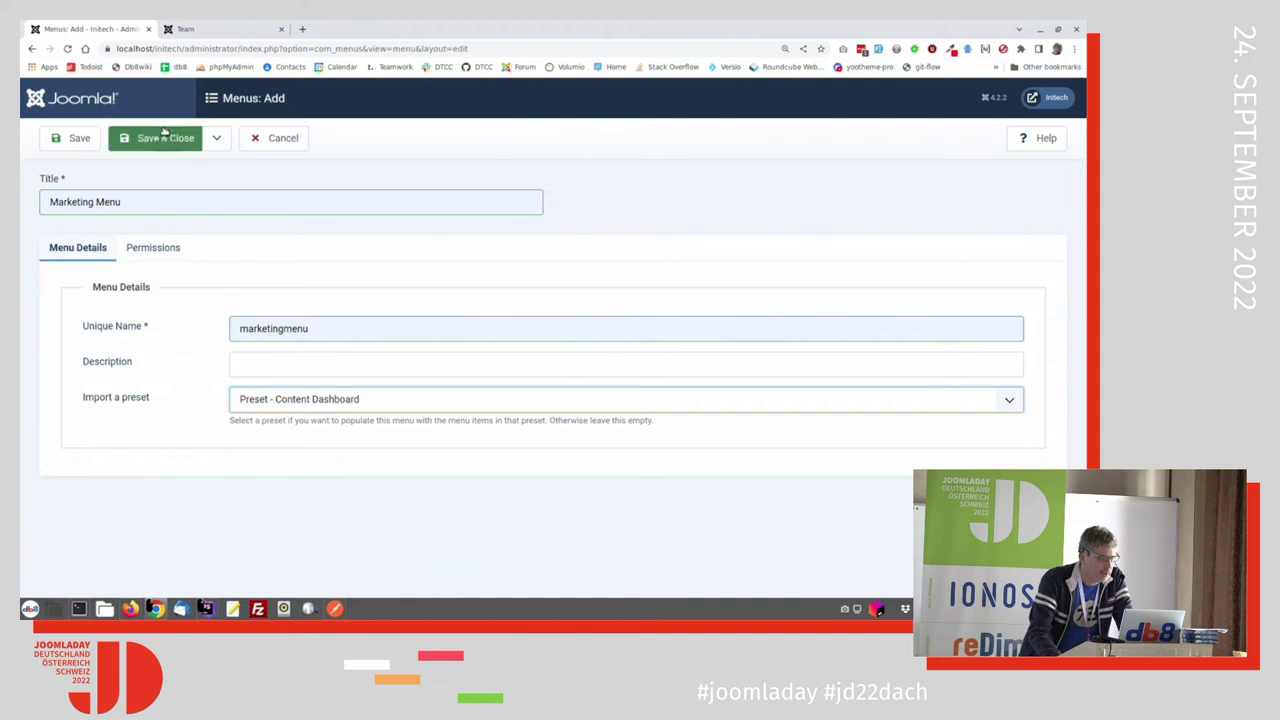
click(160, 140)
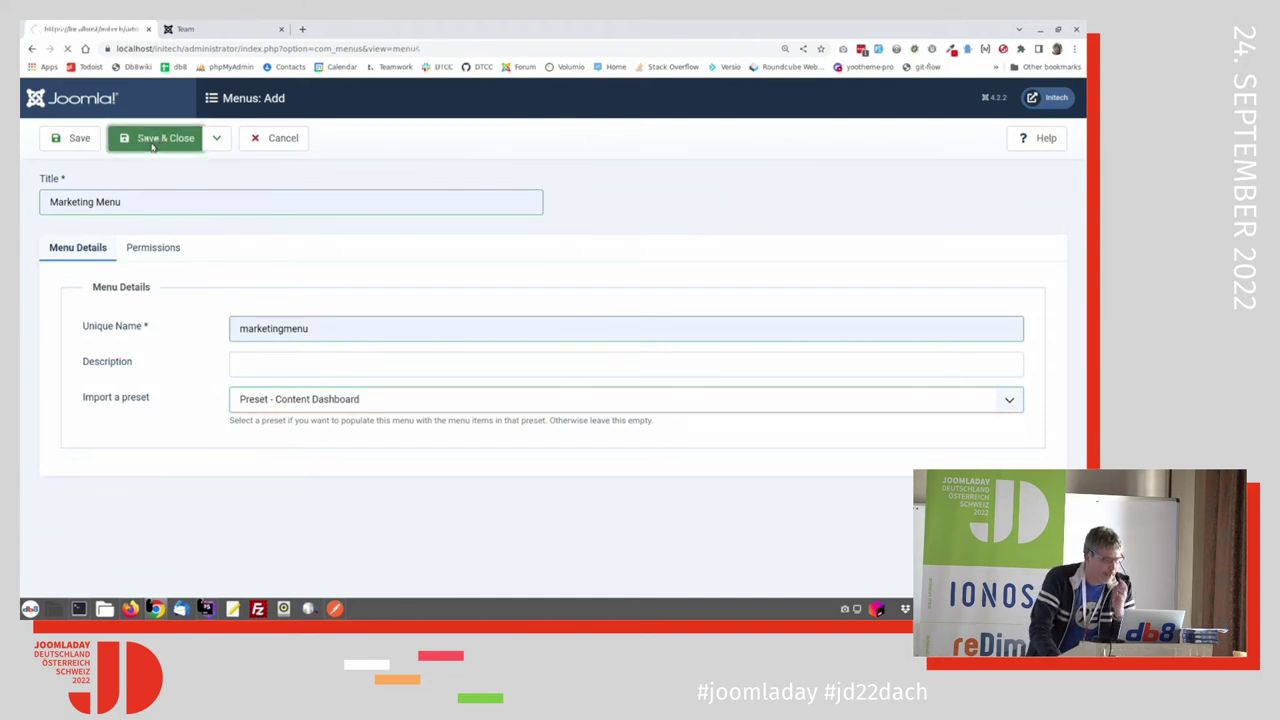
key(alt+Tab)
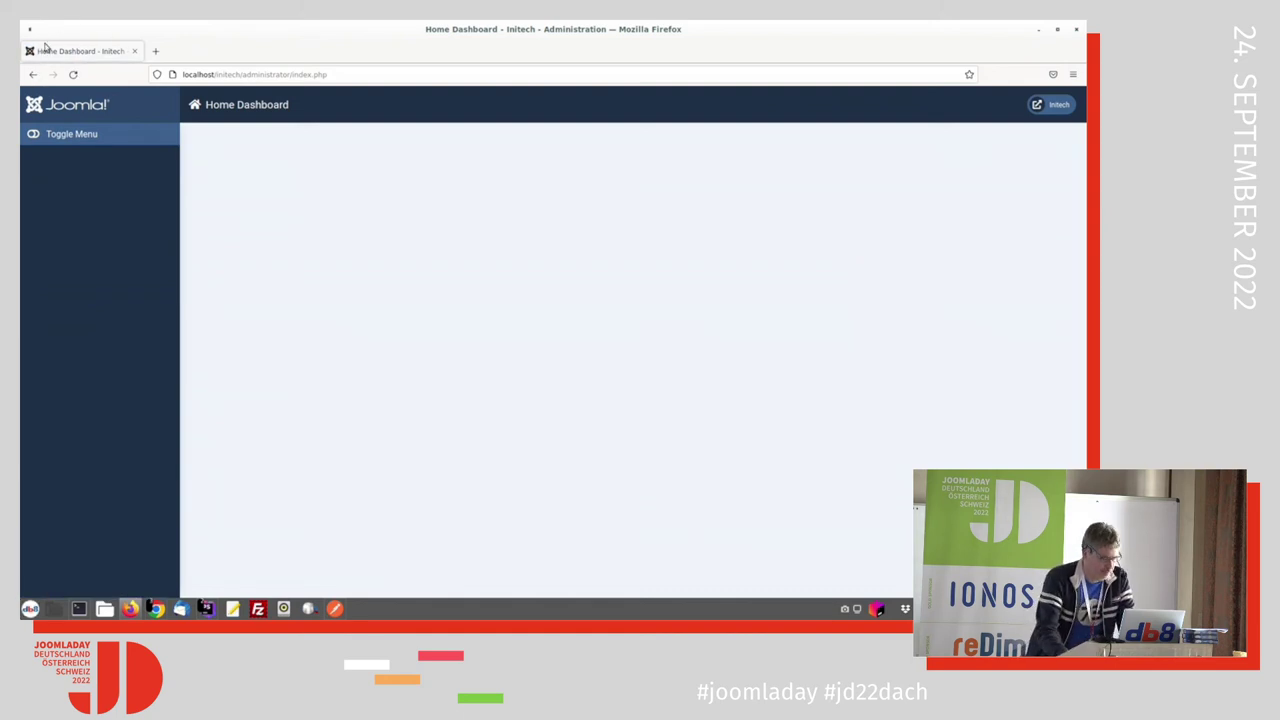
key(alt+Tab)
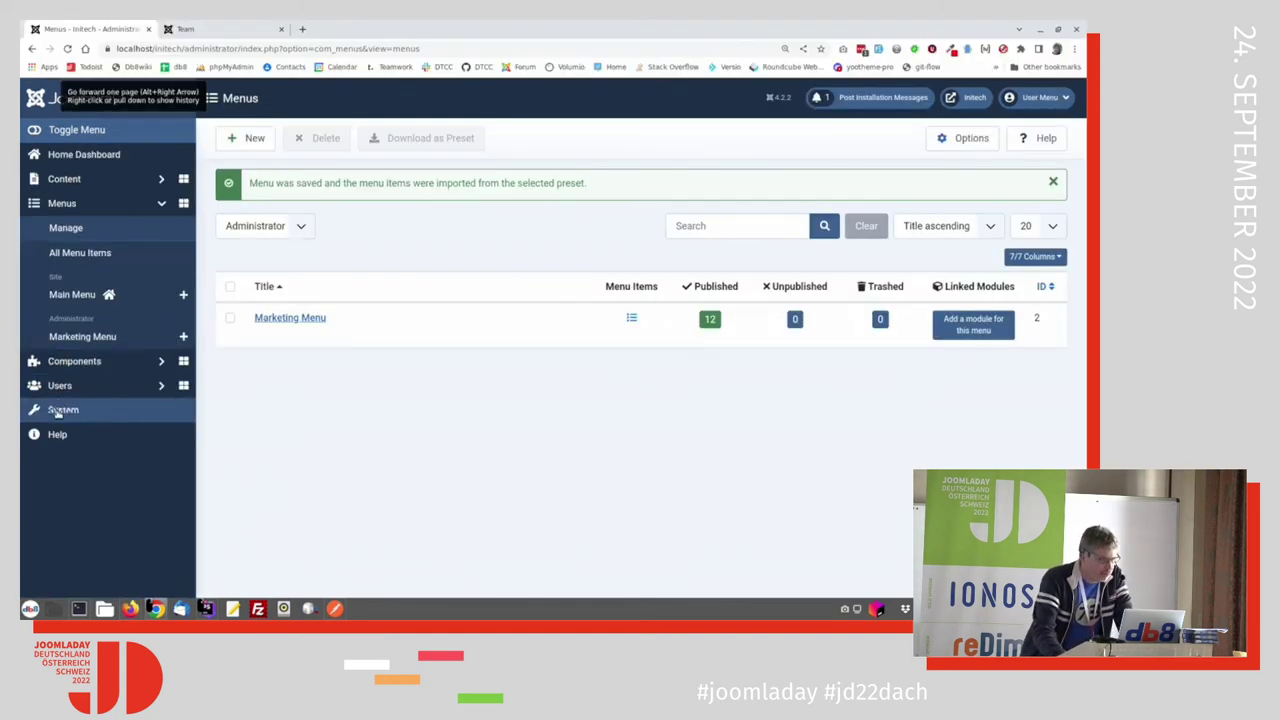
Step: Search the administrator modules for 'admin' and open the Admin Menu module
click(60, 411)
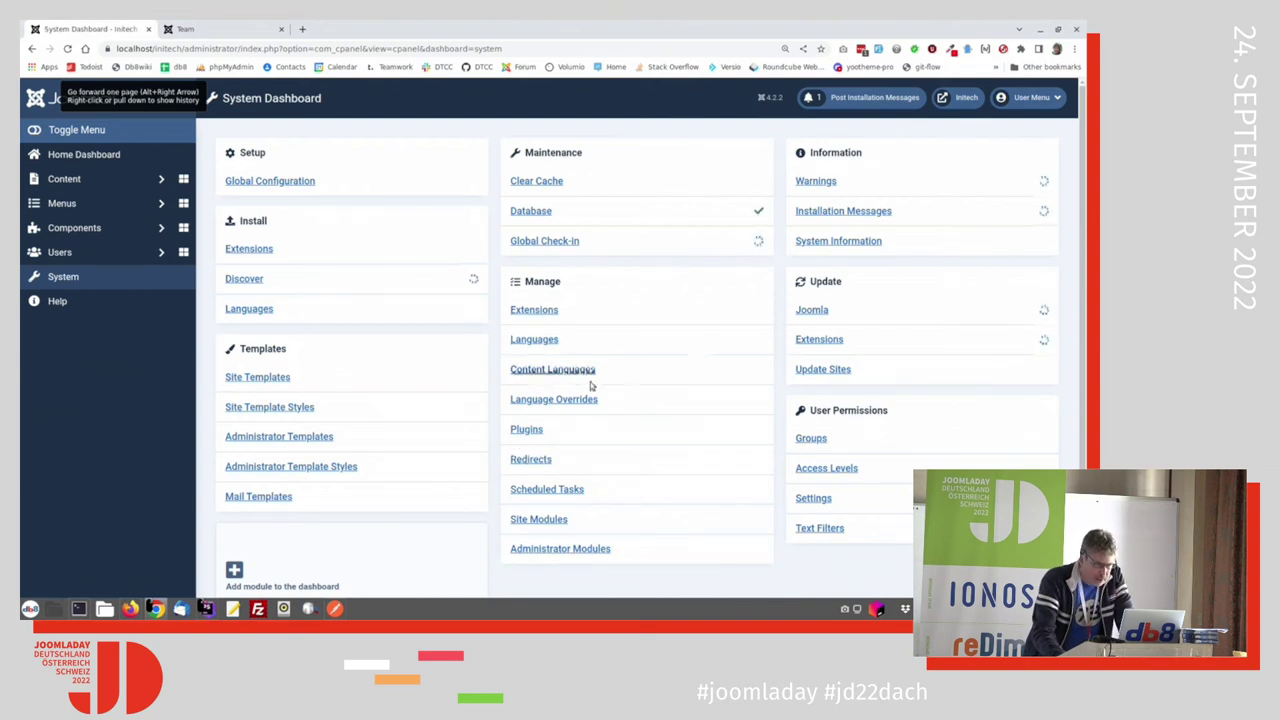
click(547, 547)
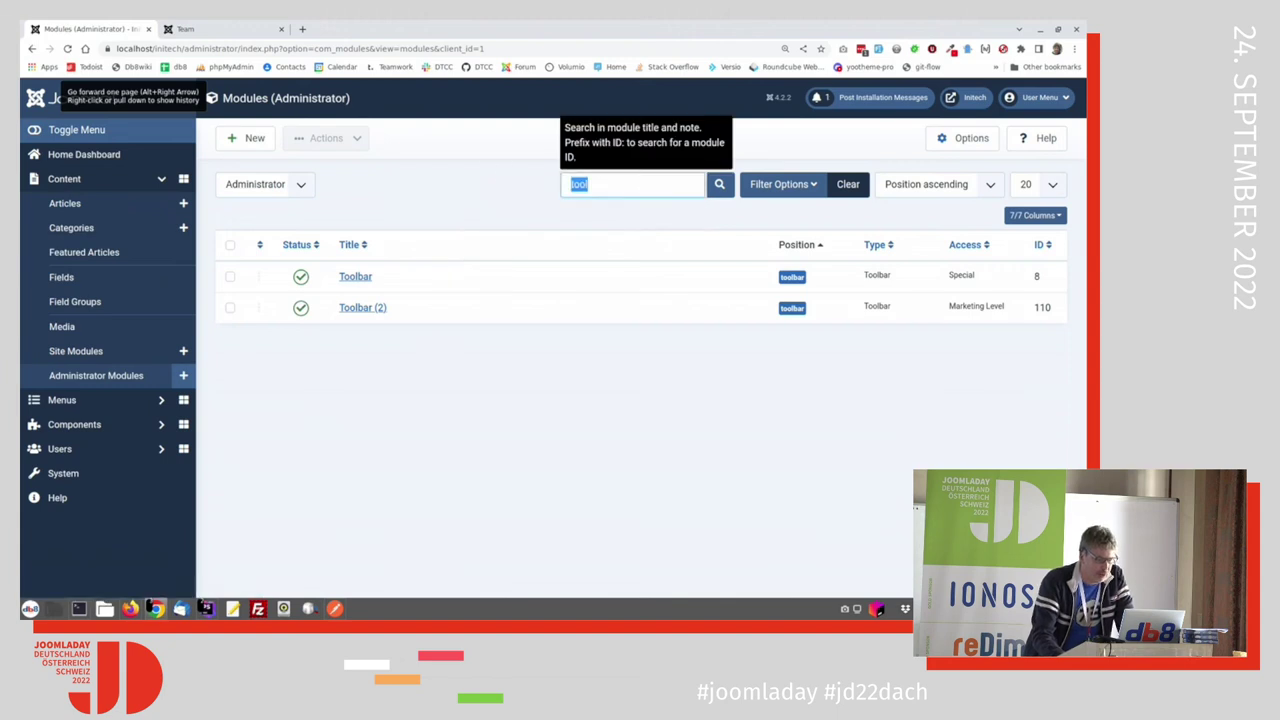
text(amdi)
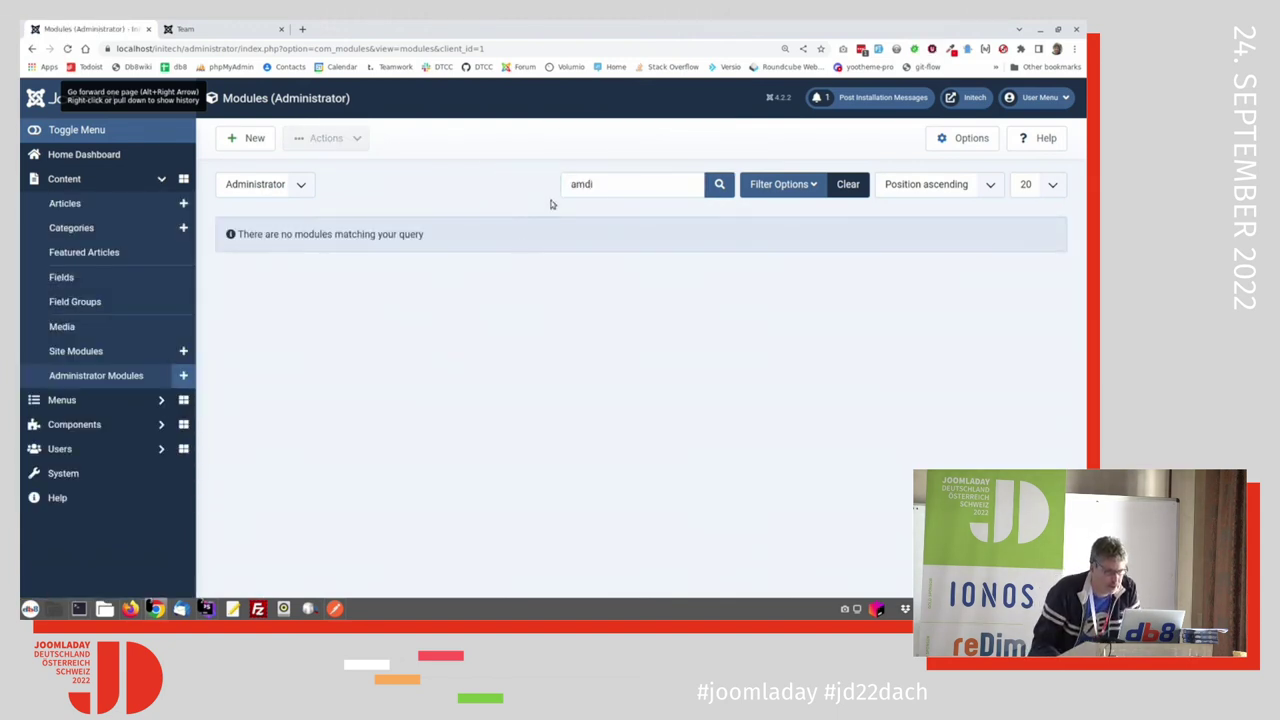
click(590, 186)
key(ctrl+a)
text(admin)
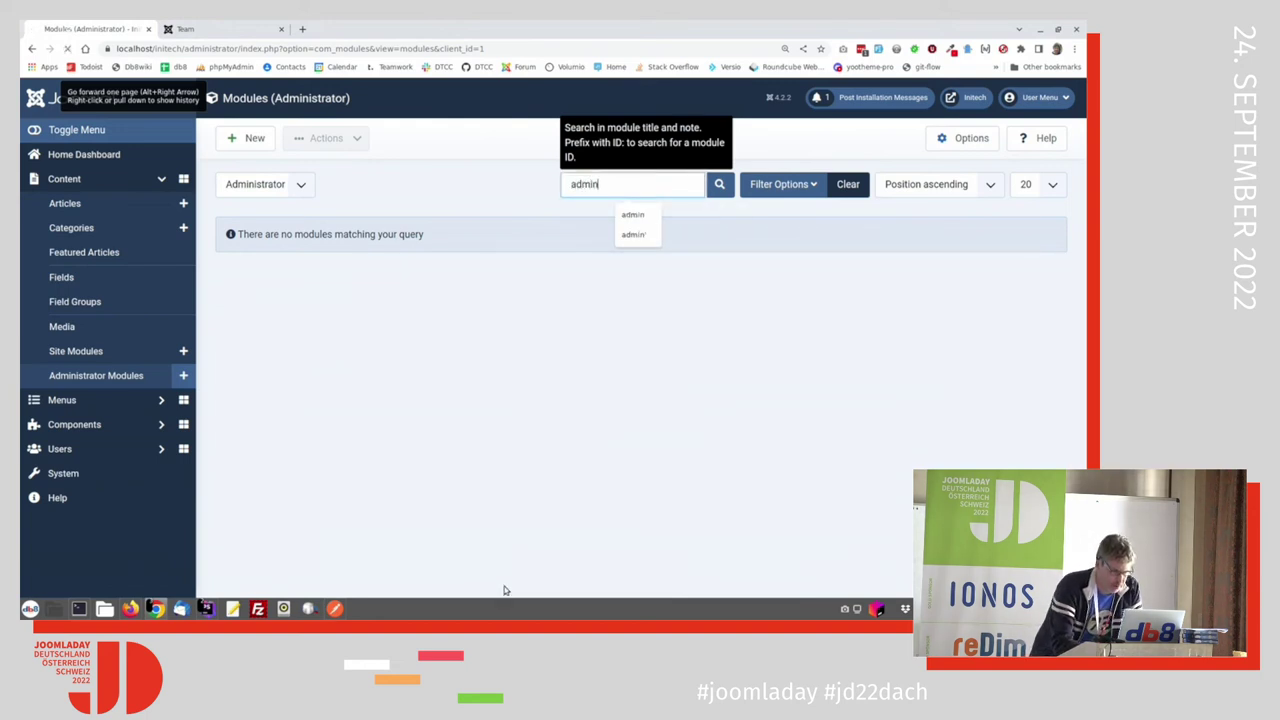
key(Return)
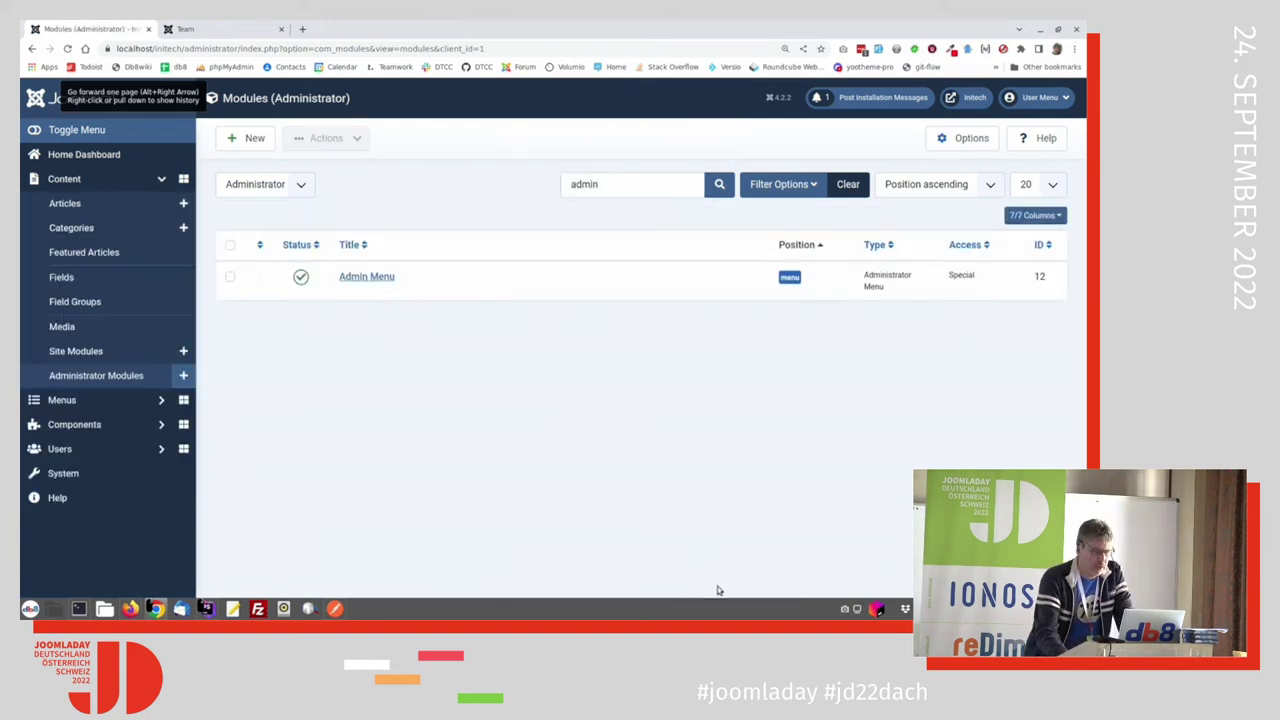
click(366, 278)
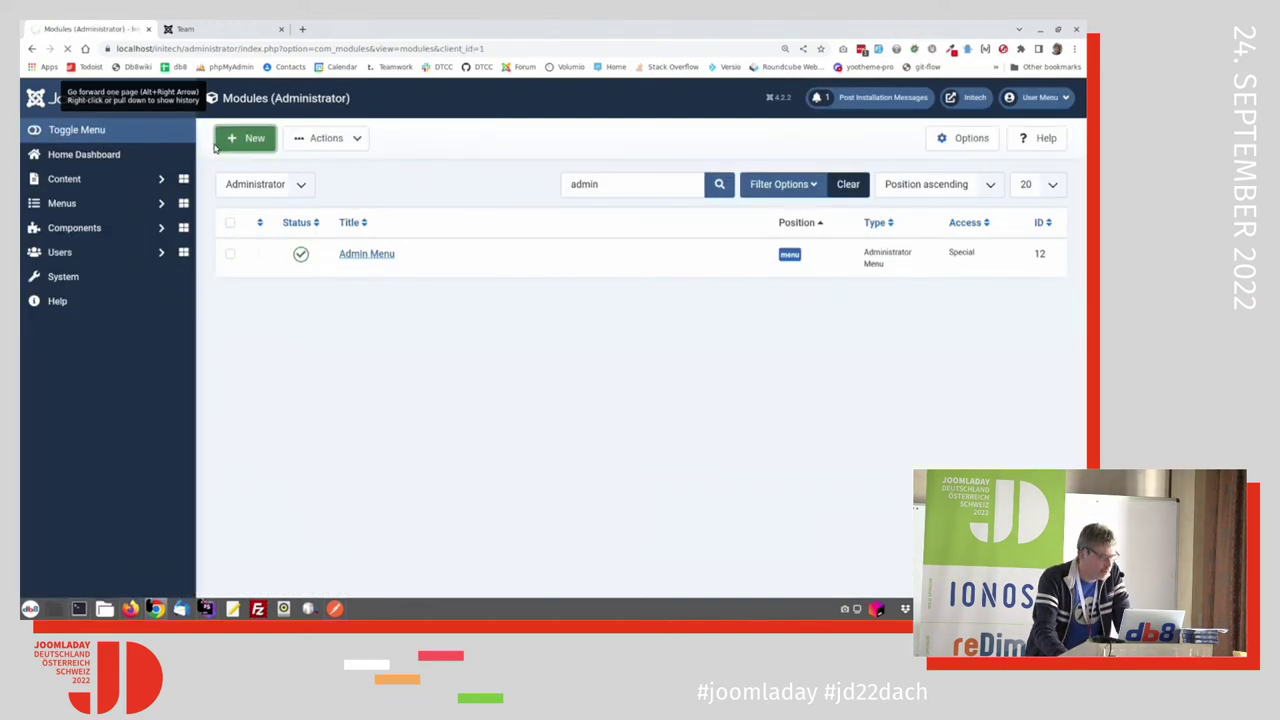
Step: Set the copied Admin Menu module to Published with Marketing Level access
click(252, 139)
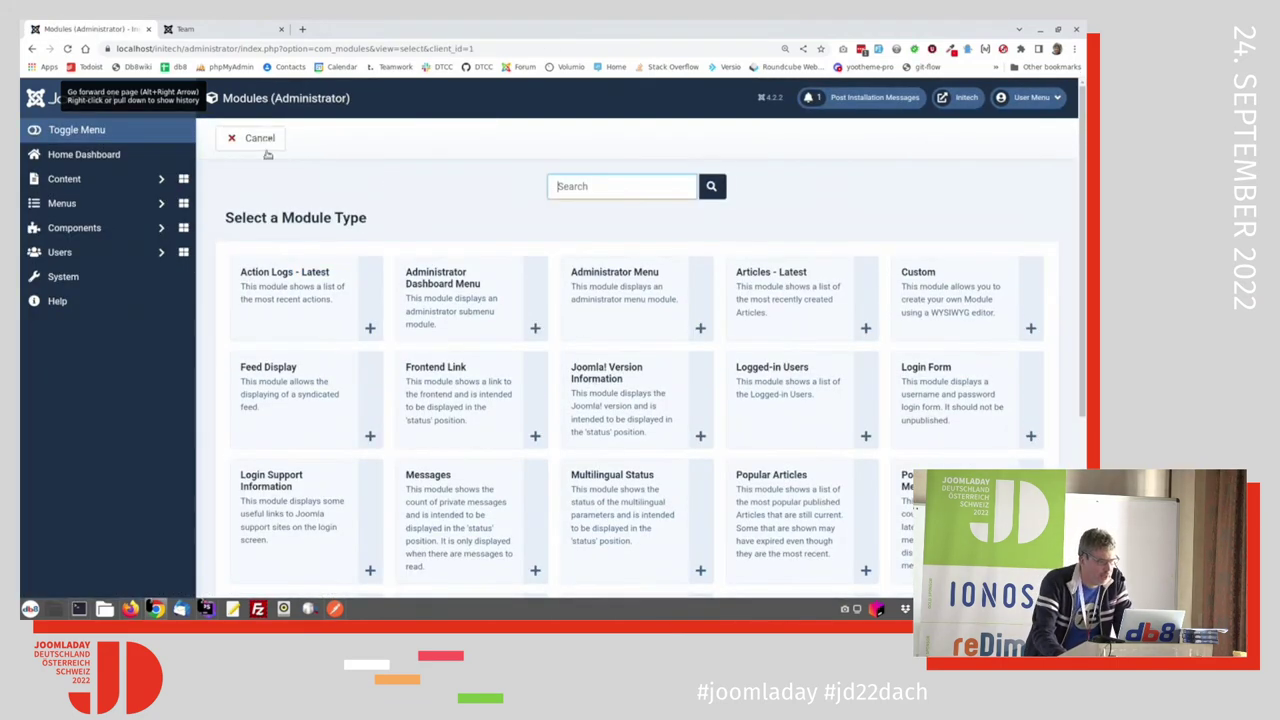
click(250, 139)
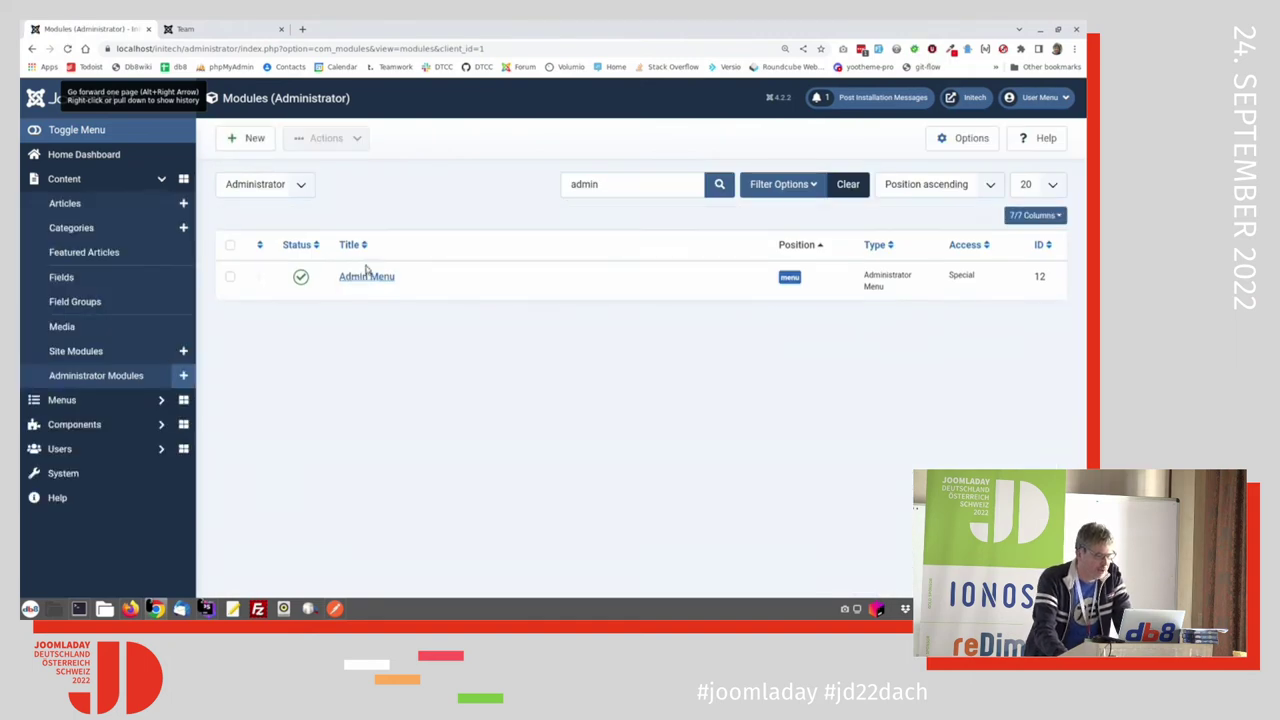
click(364, 277)
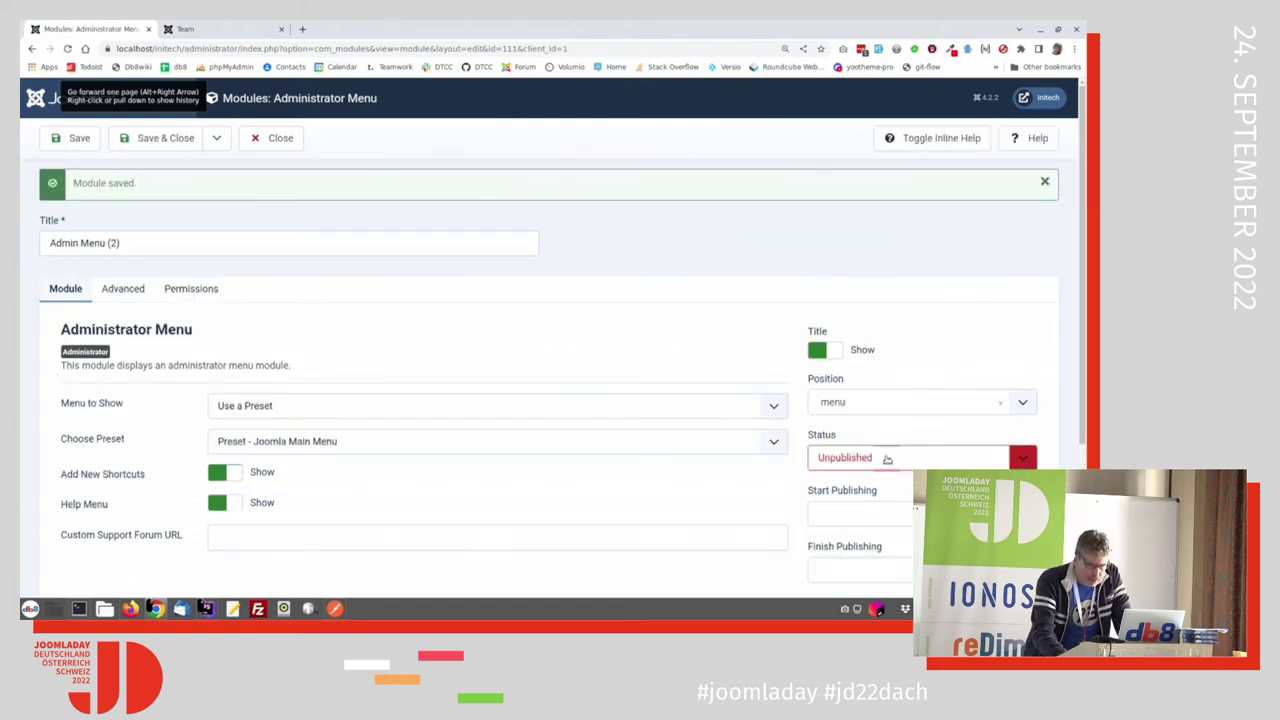
click(887, 458)
click(887, 477)
scroll(860, 490, down, 2)
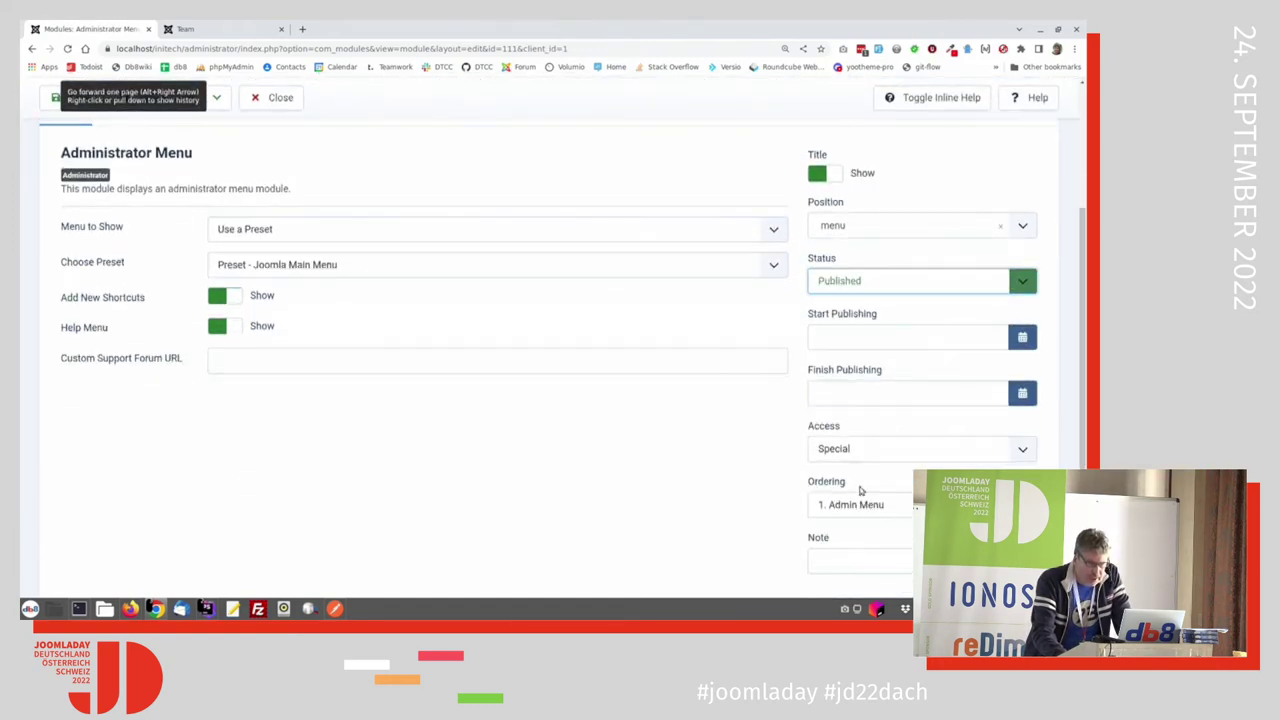
click(884, 505)
click(880, 515)
click(858, 458)
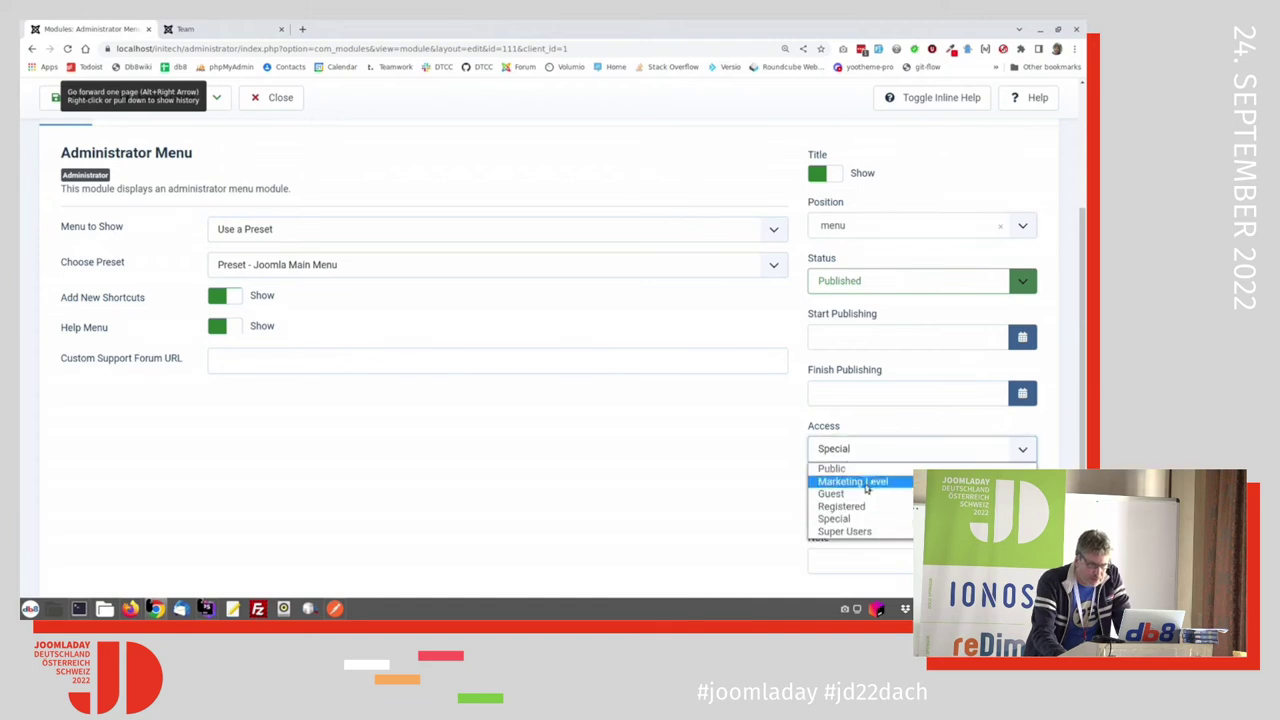
click(866, 481)
Step: Make the module show the Marketing Menu and save and close it
scroll(507, 470, up, 1)
click(354, 385)
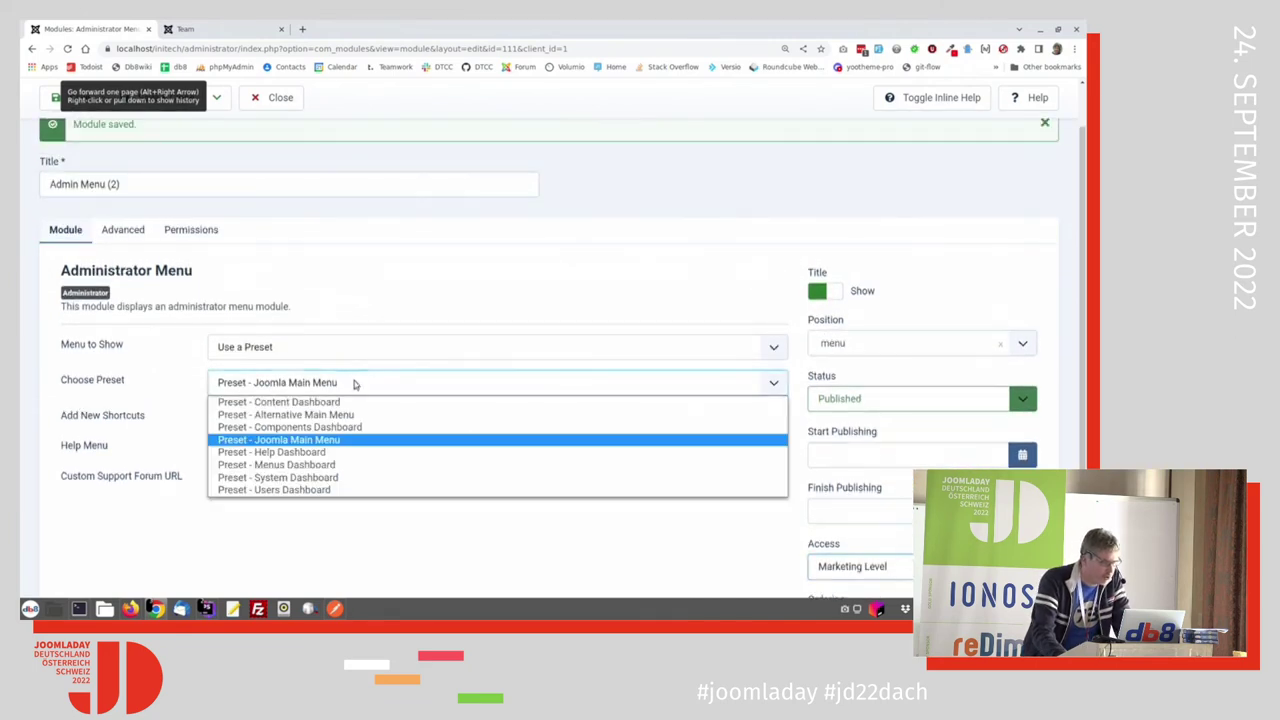
click(354, 385)
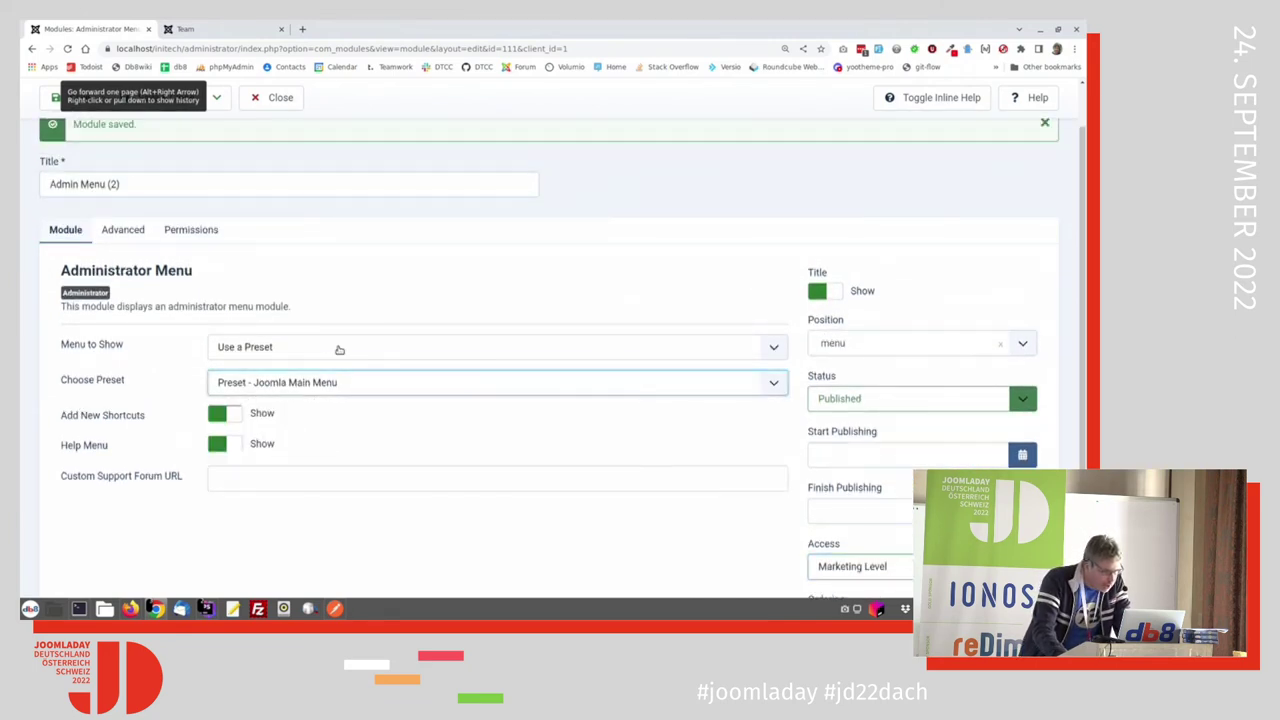
click(337, 346)
click(338, 378)
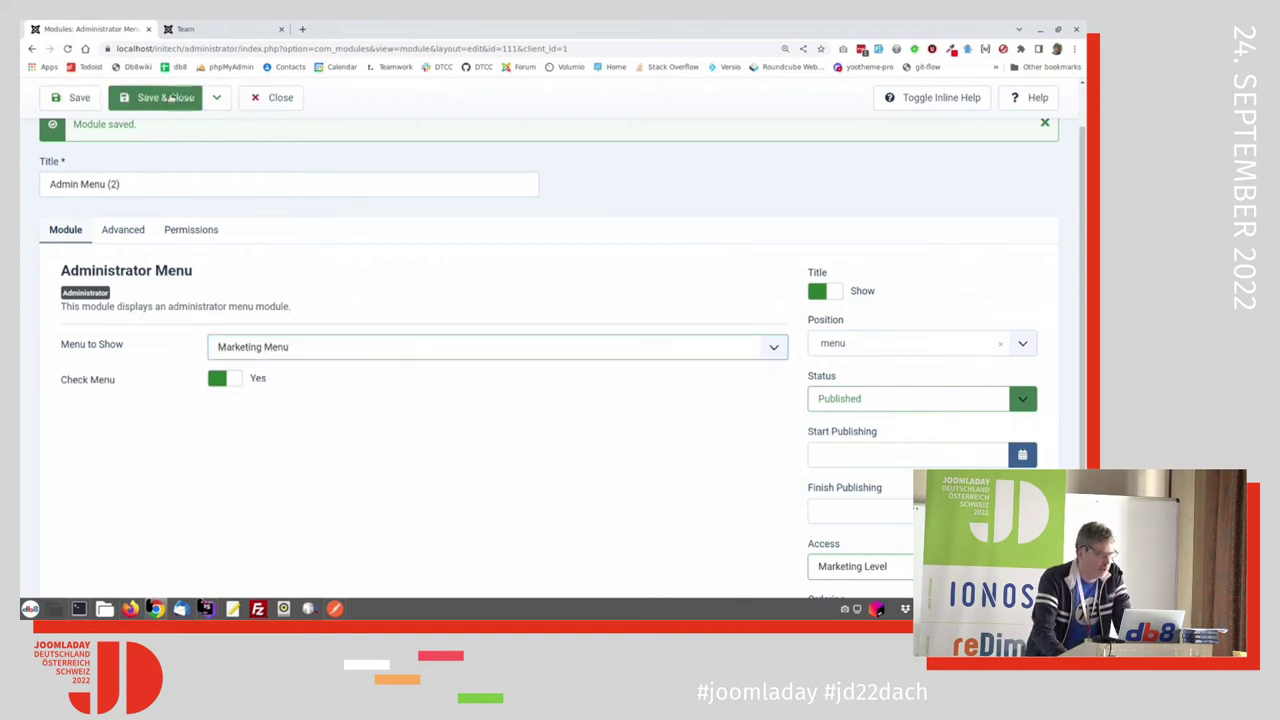
click(169, 97)
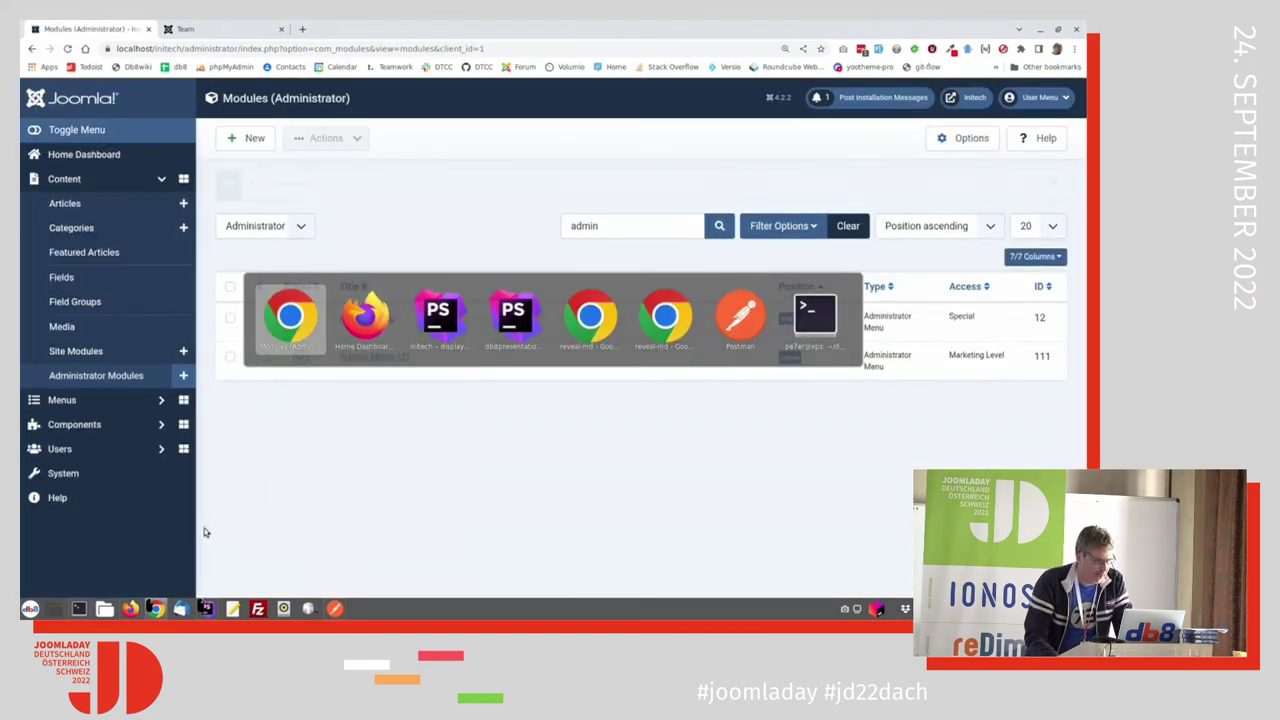
key(alt+Tab)
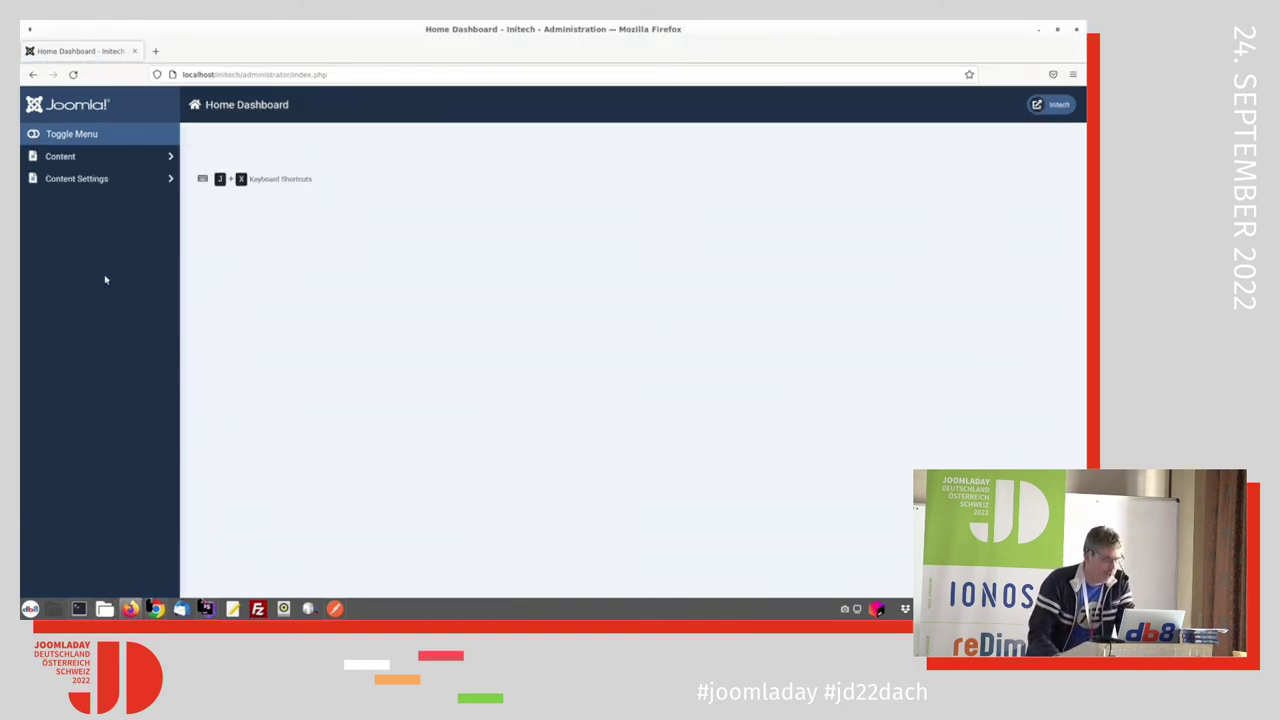
click(55, 158)
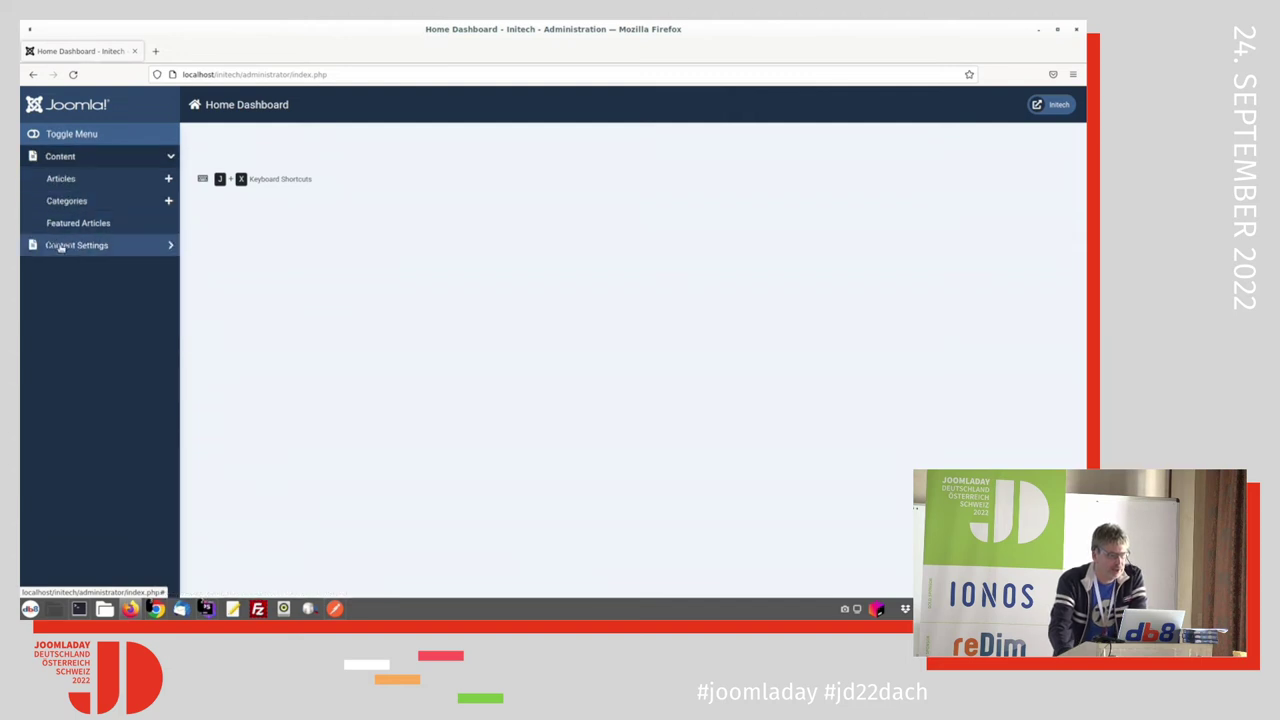
click(62, 248)
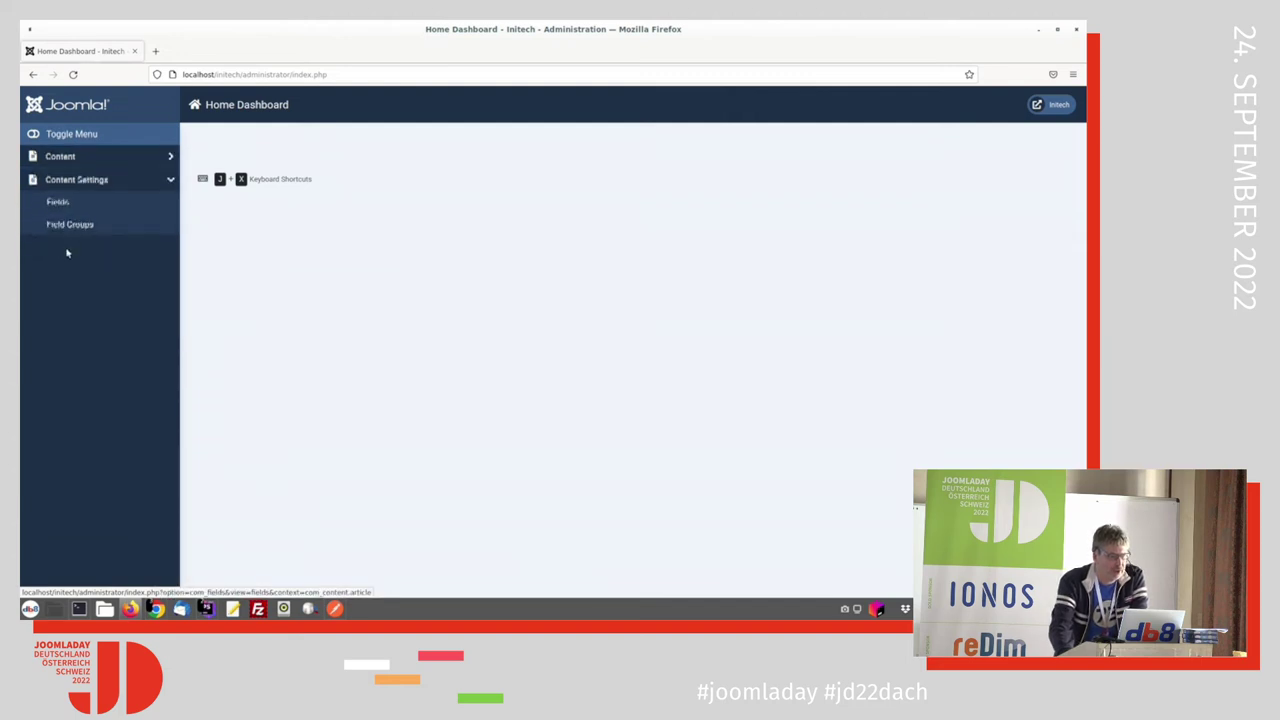
click(60, 158)
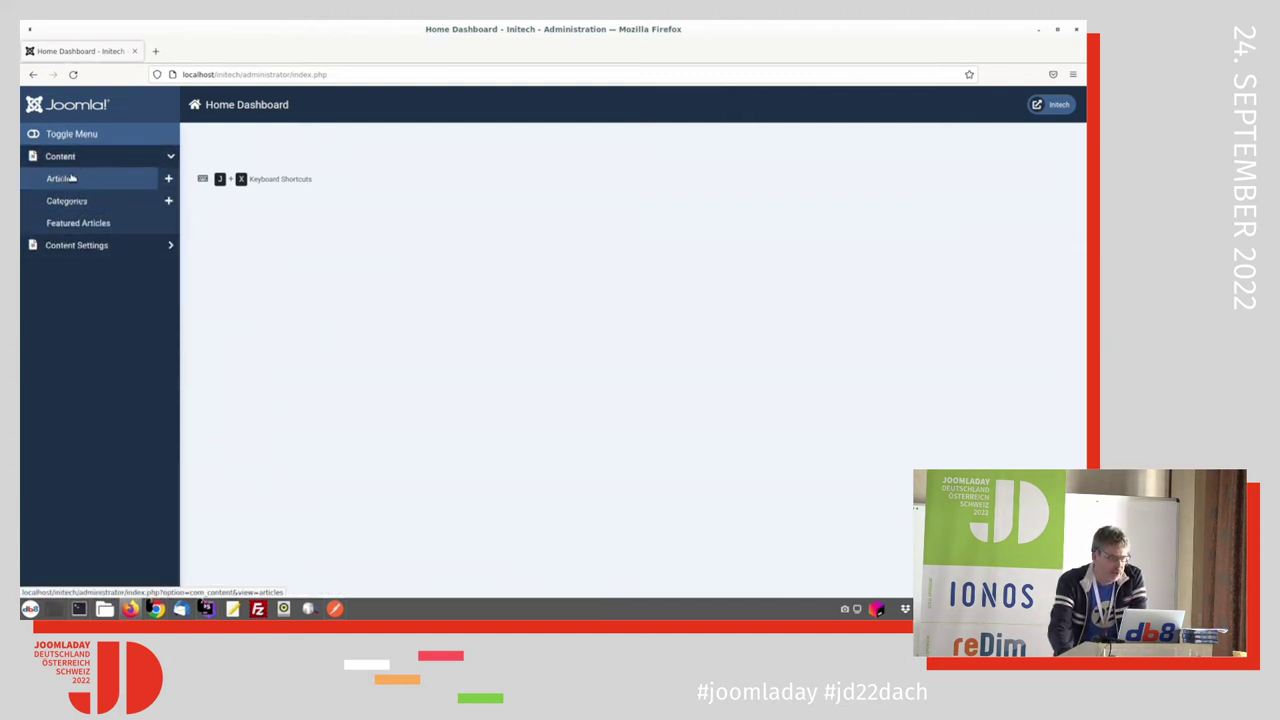
click(62, 179)
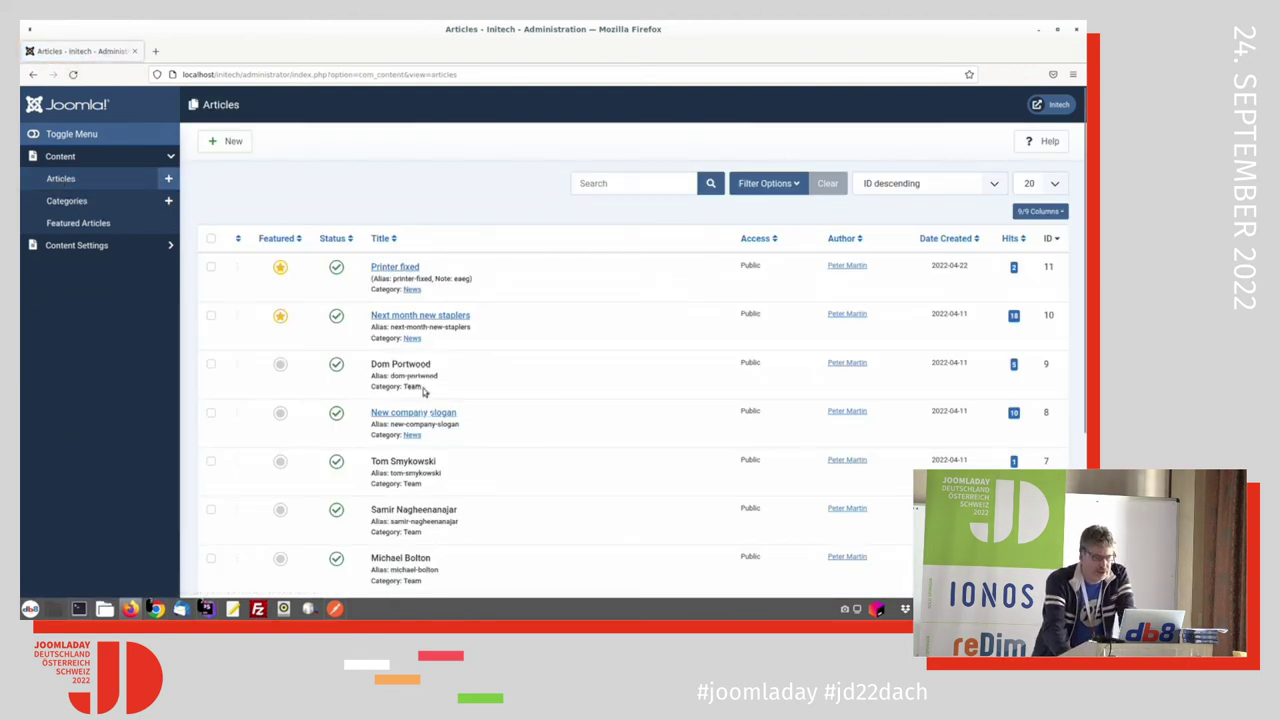
drag(424, 392, 457, 400)
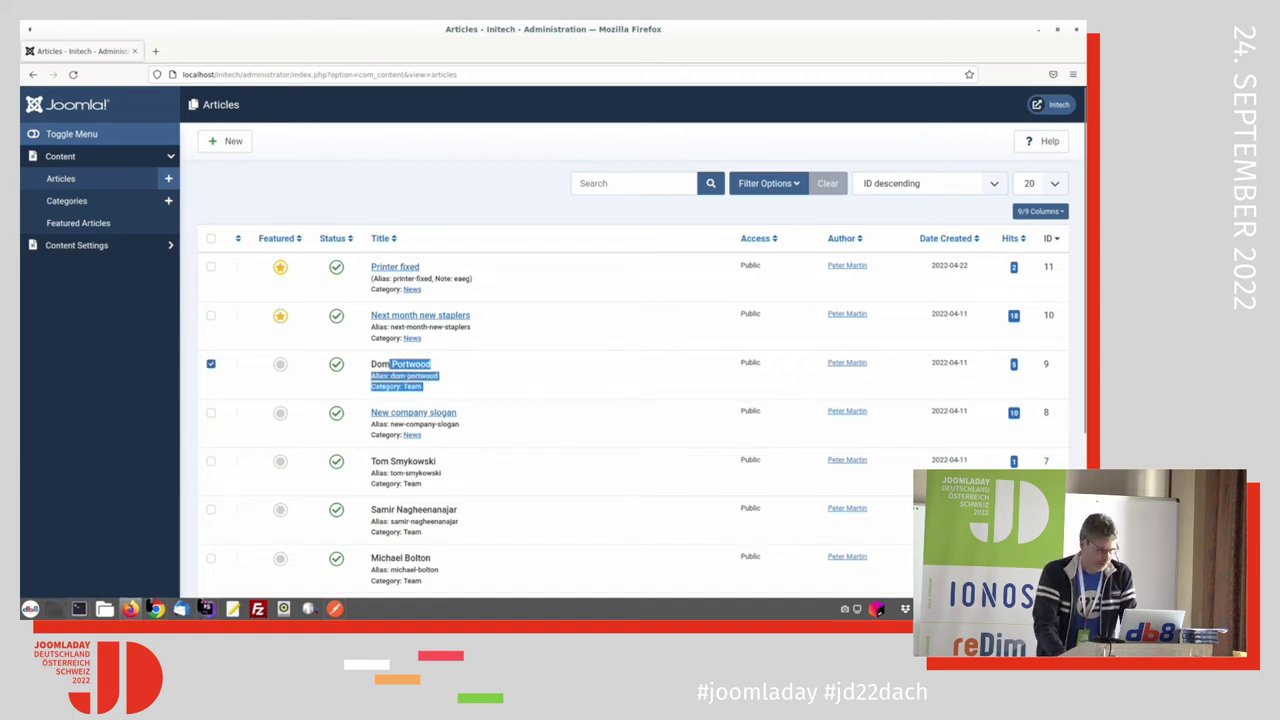
key(alt+Tab)
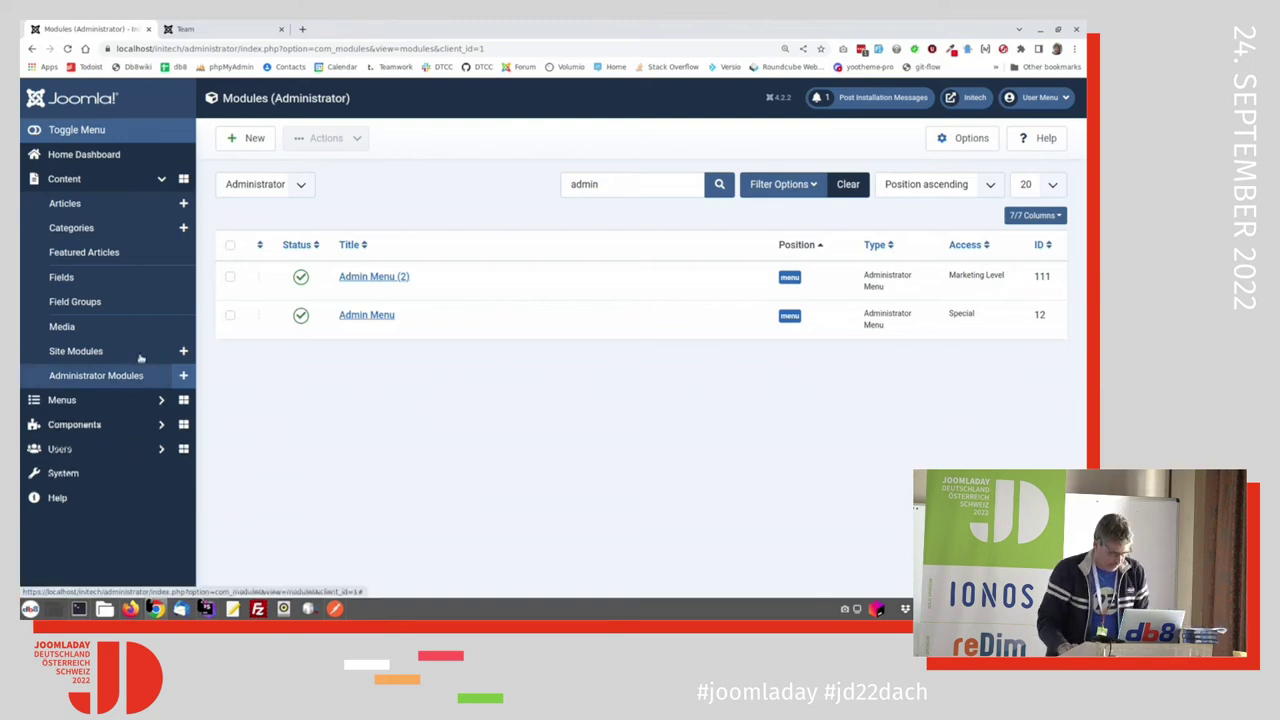
key(alt+Tab)
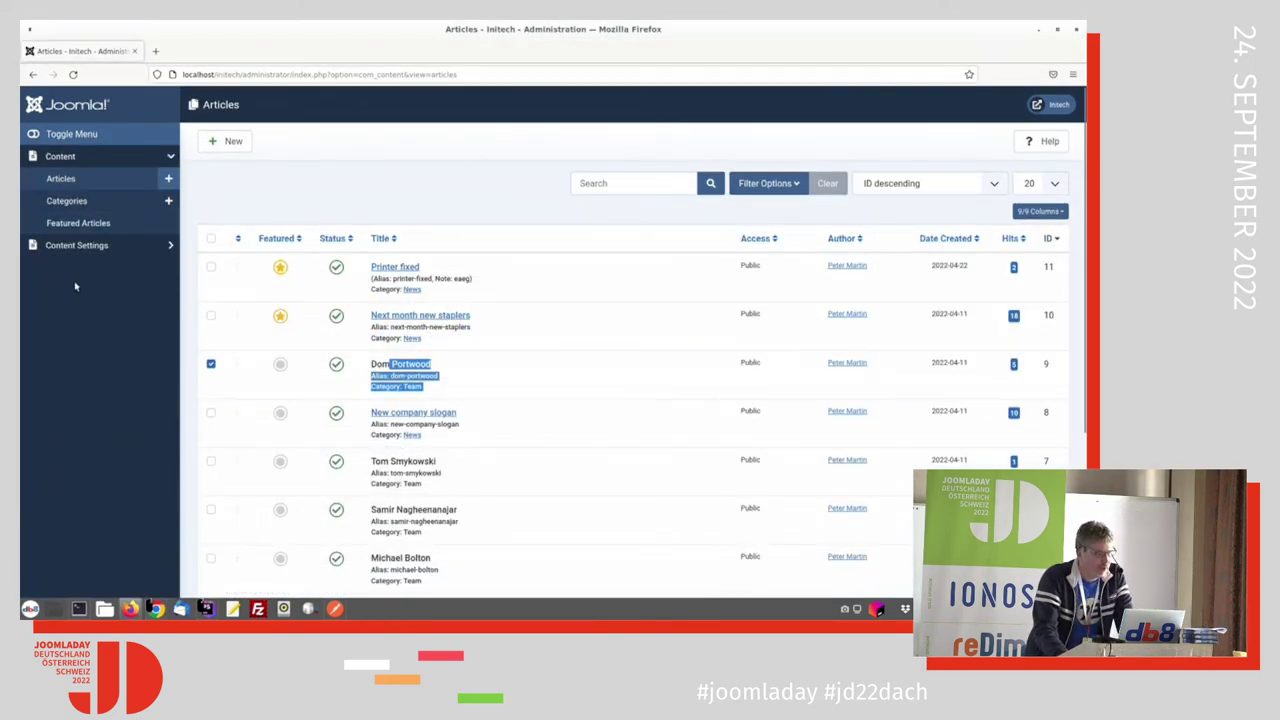
key(alt+Tab)
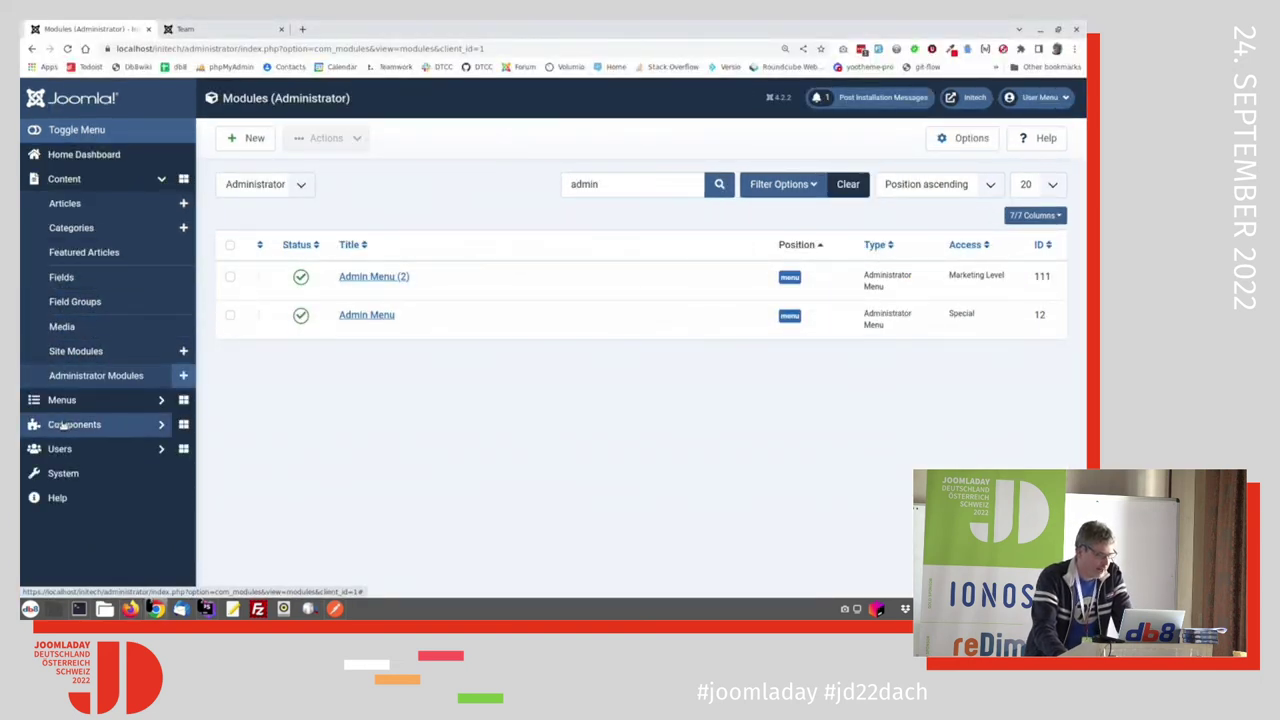
Step: Create a new Marketing Menu item titled 'Redirects' of type Redirects > Redirects
click(75, 426)
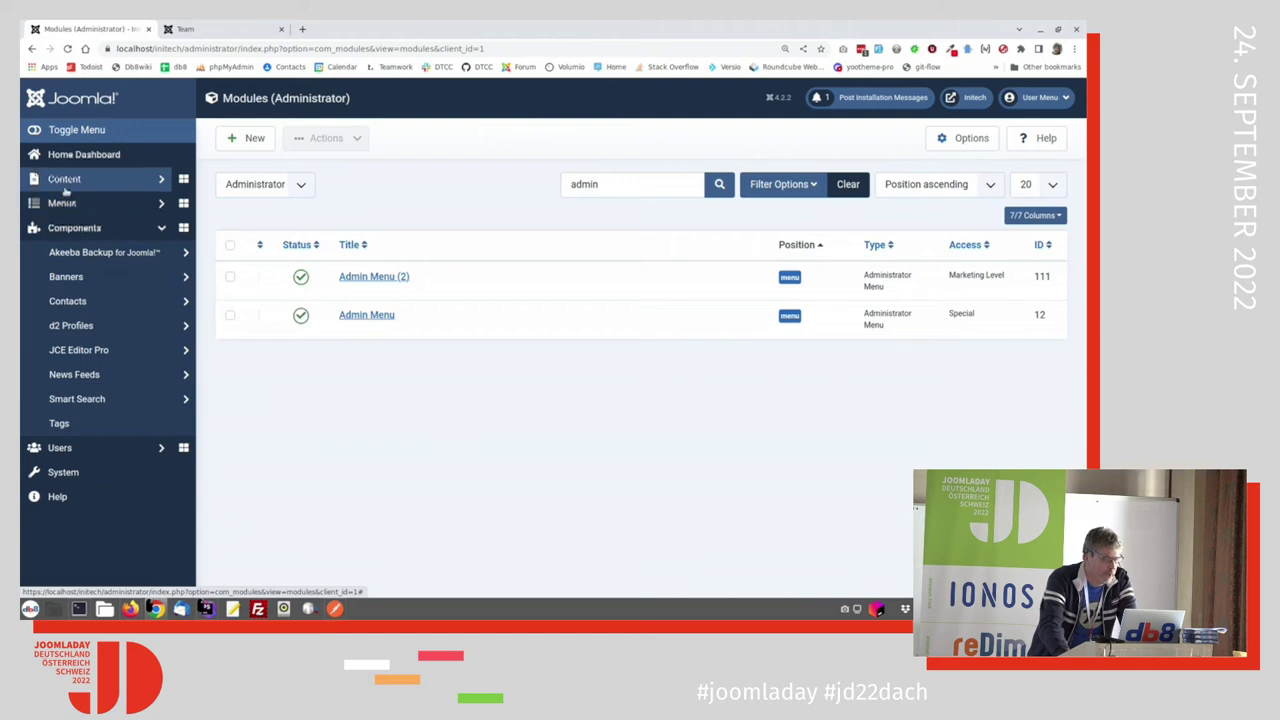
click(62, 203)
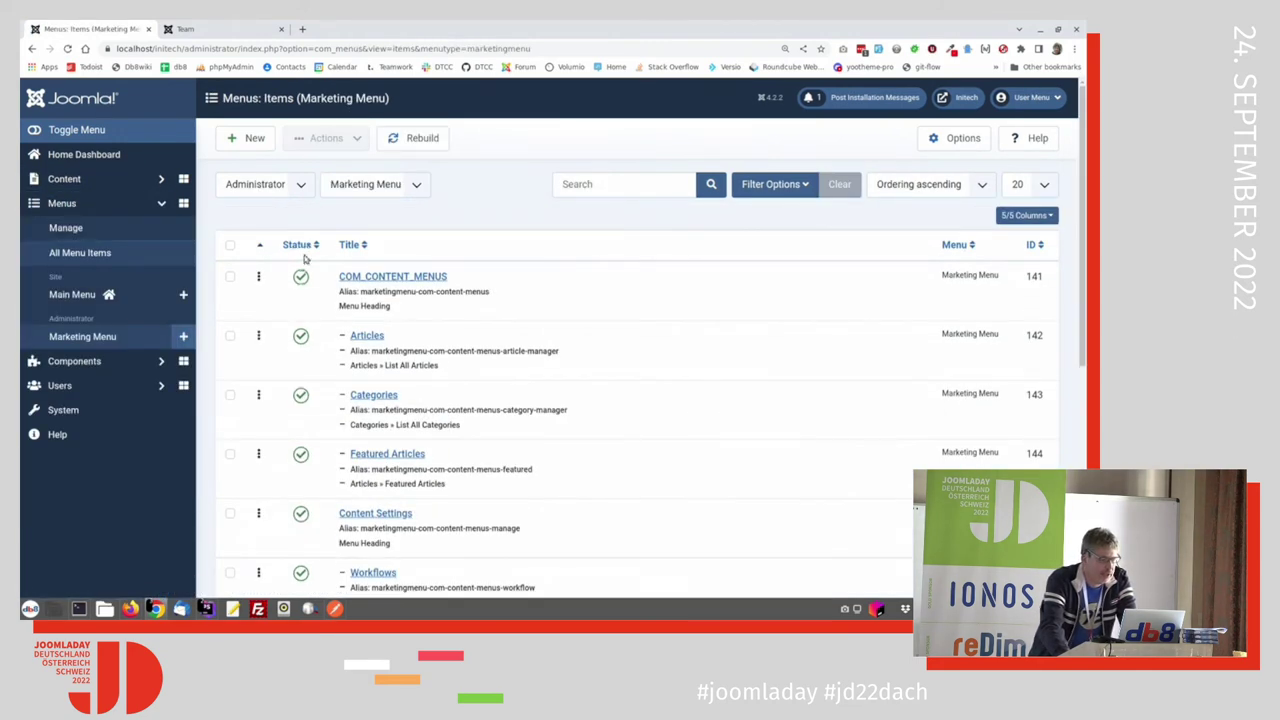
click(253, 142)
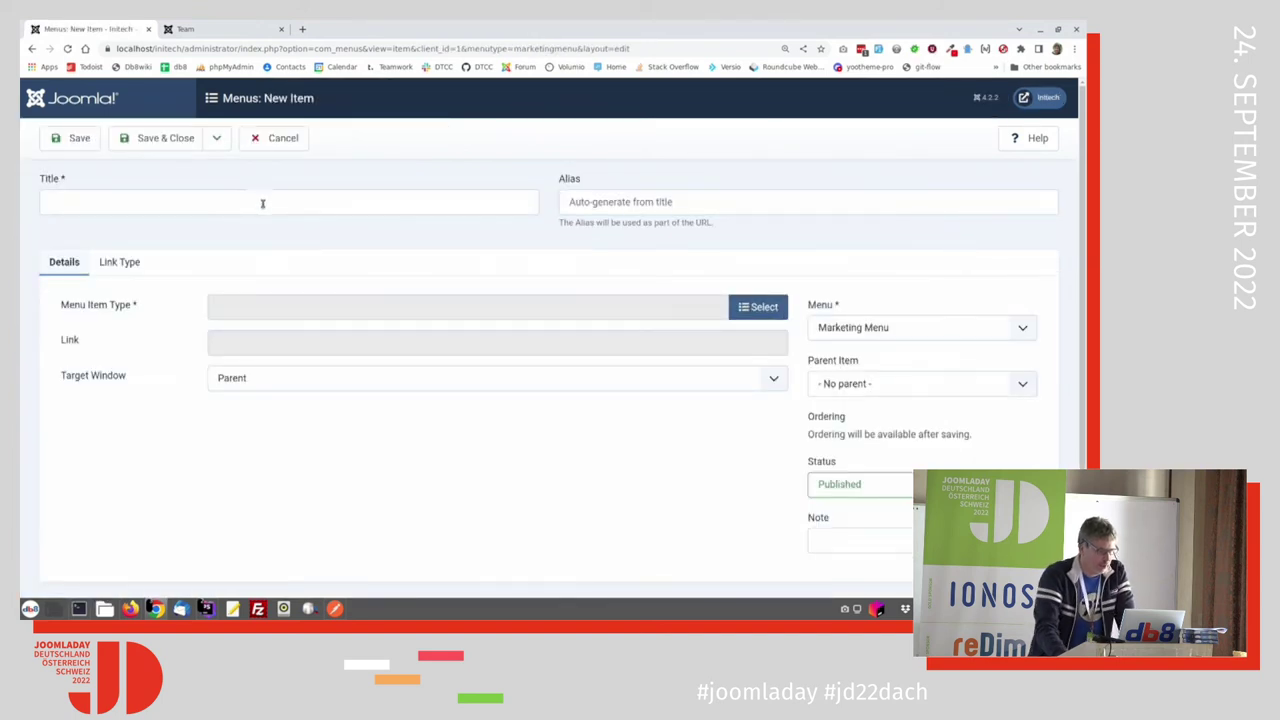
click(262, 203)
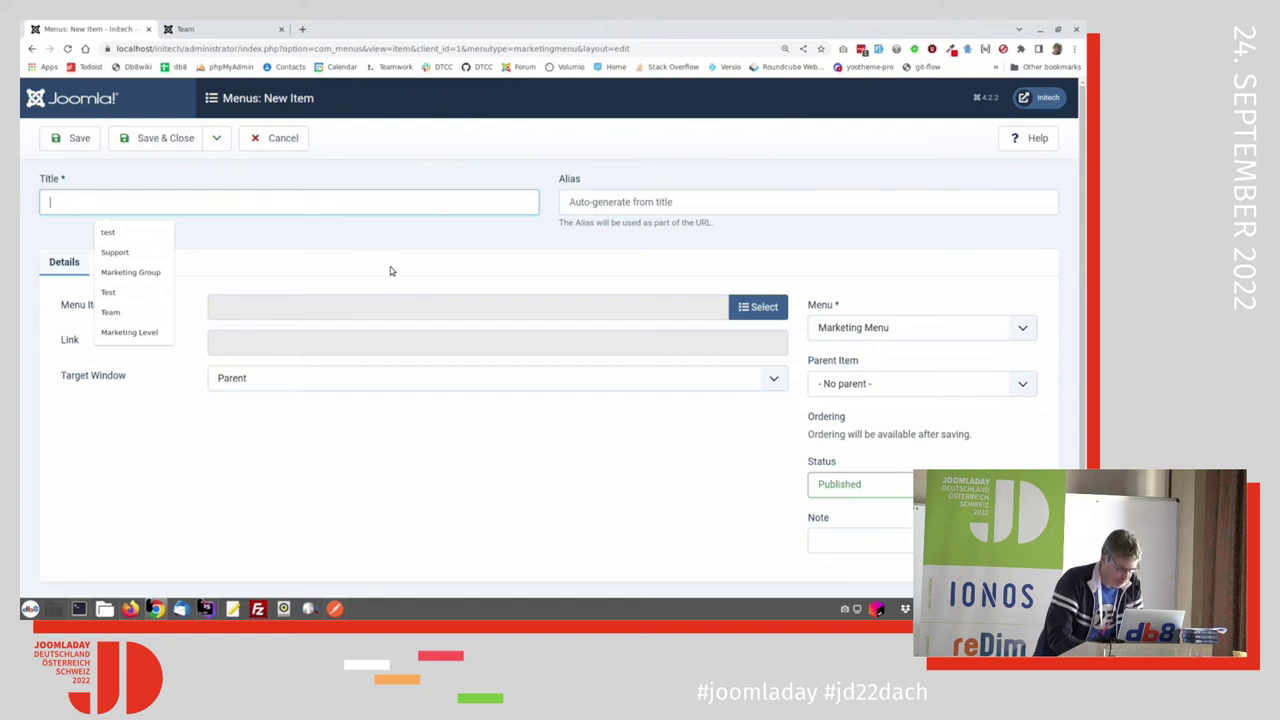
text(Redirects)
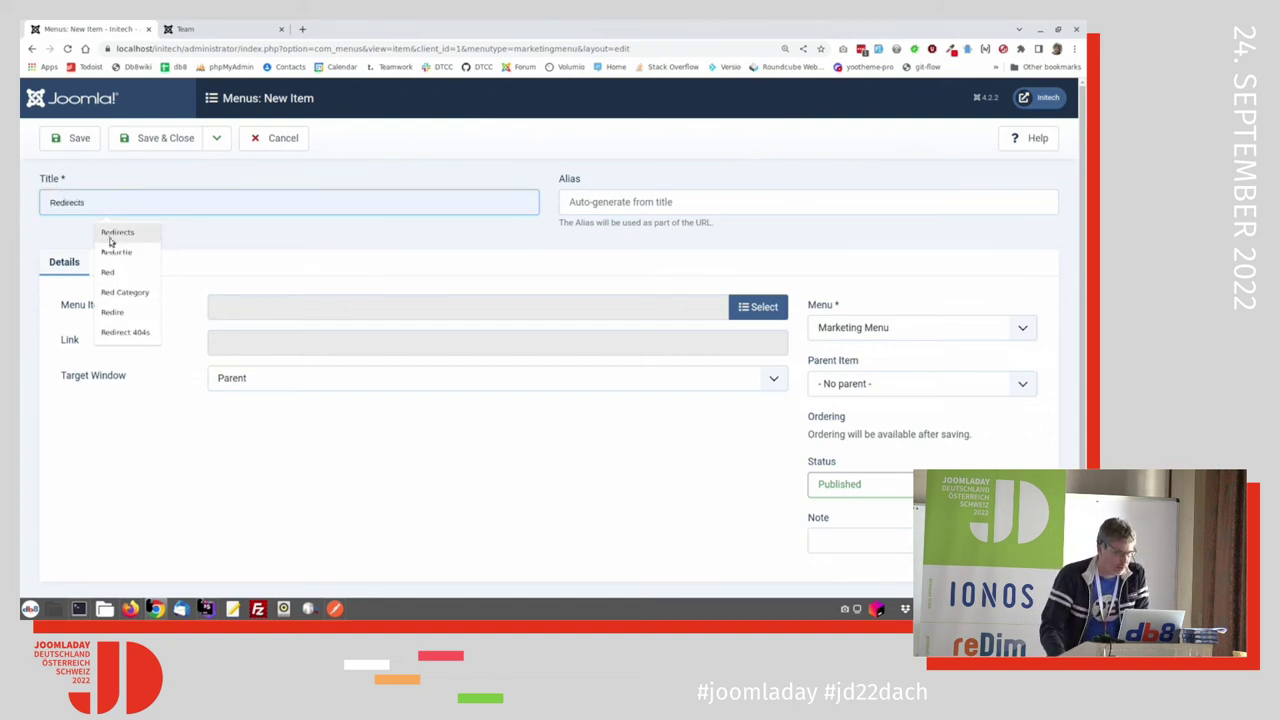
click(117, 232)
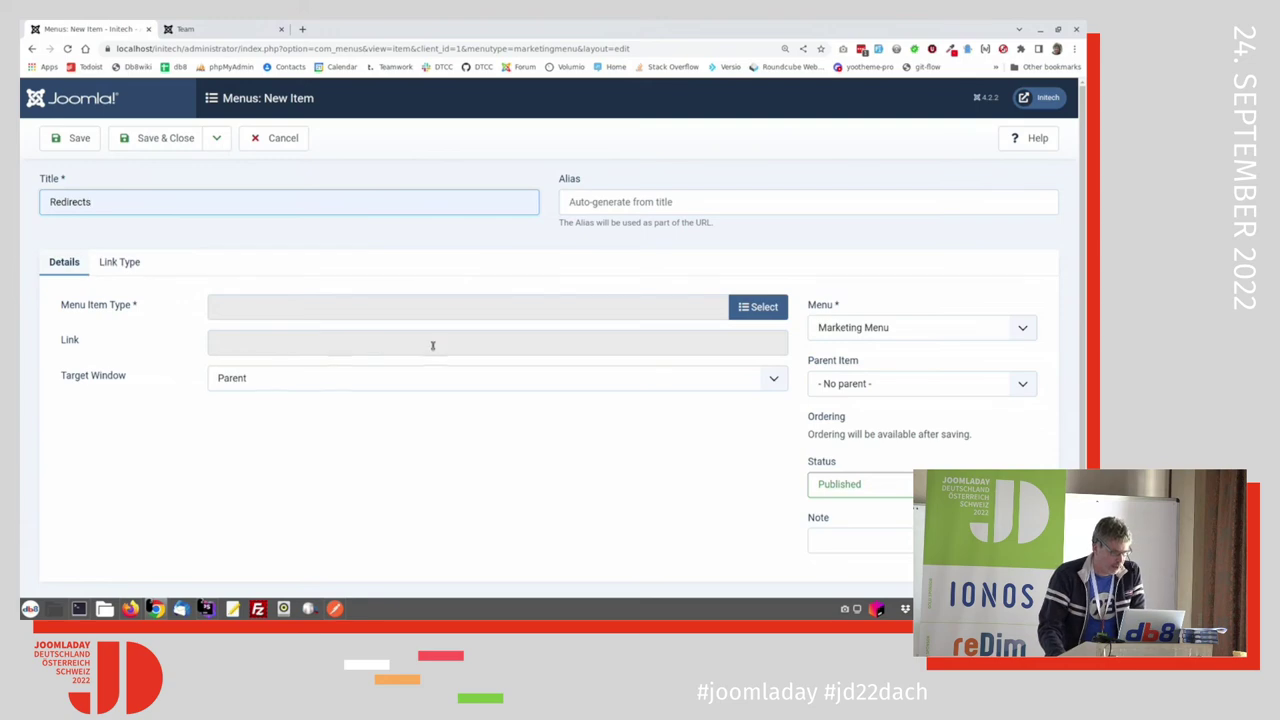
click(760, 307)
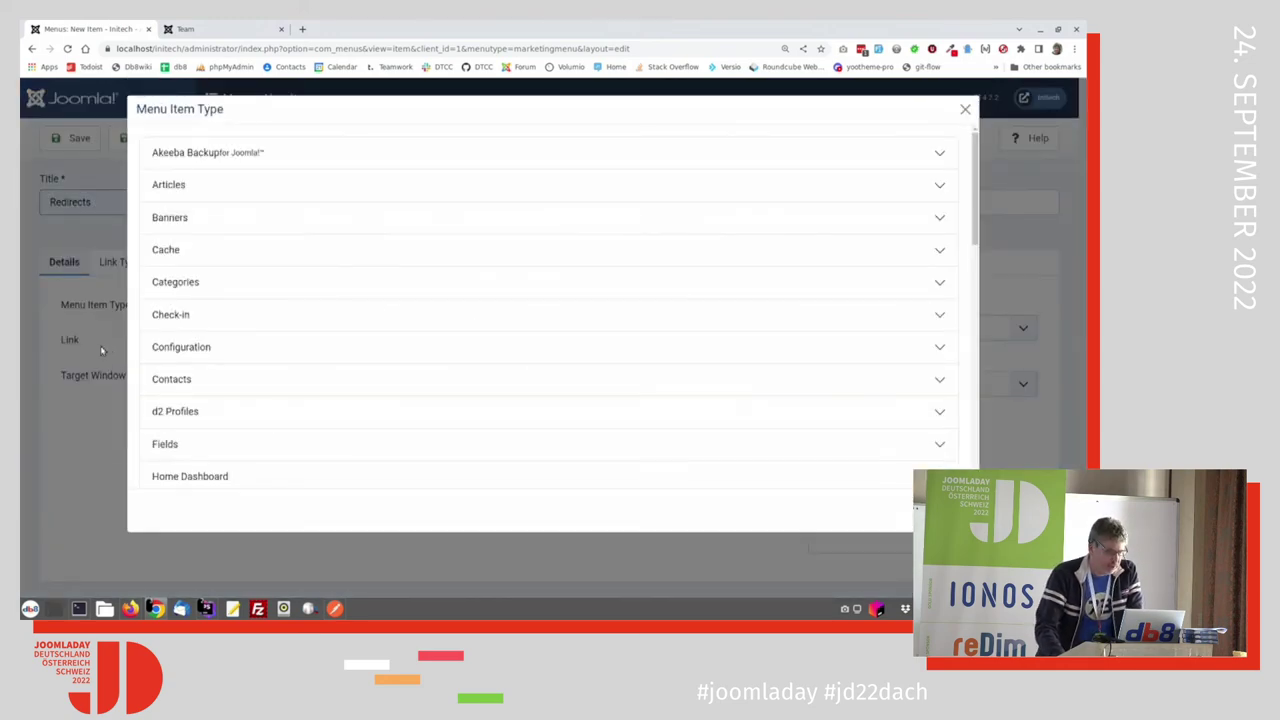
scroll(196, 411, down, 8)
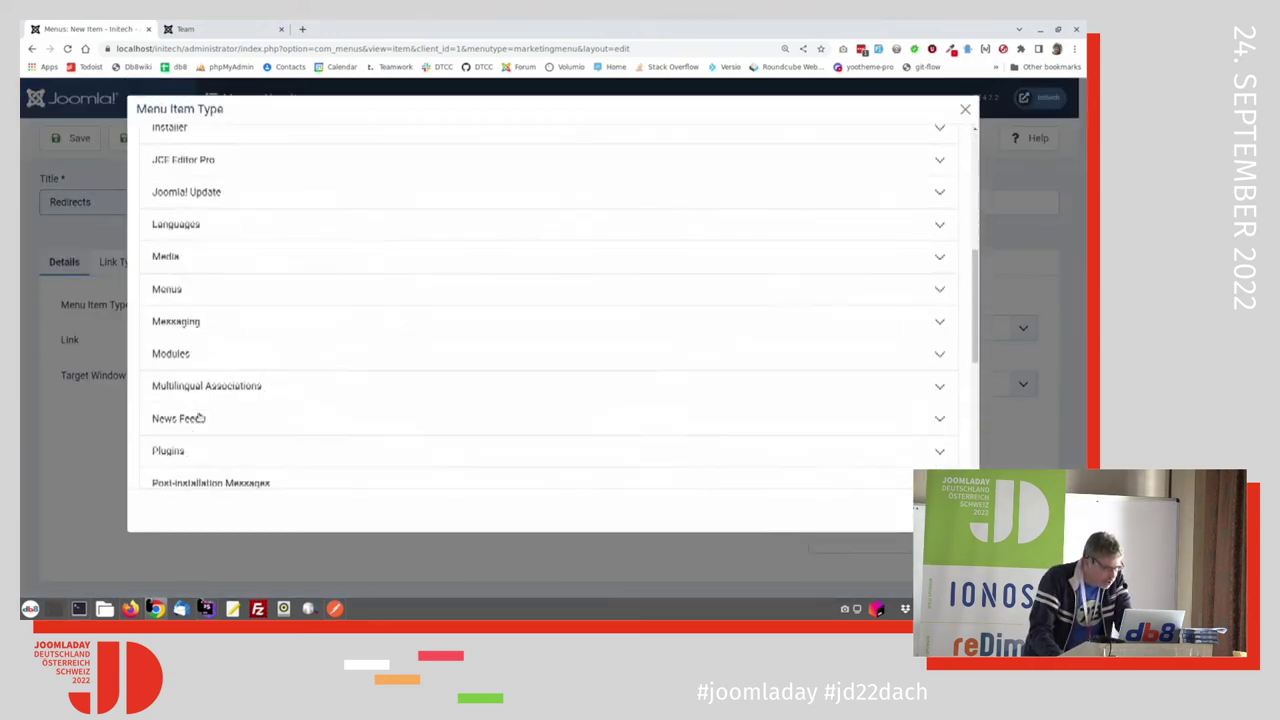
scroll(185, 420, down, 2)
click(177, 430)
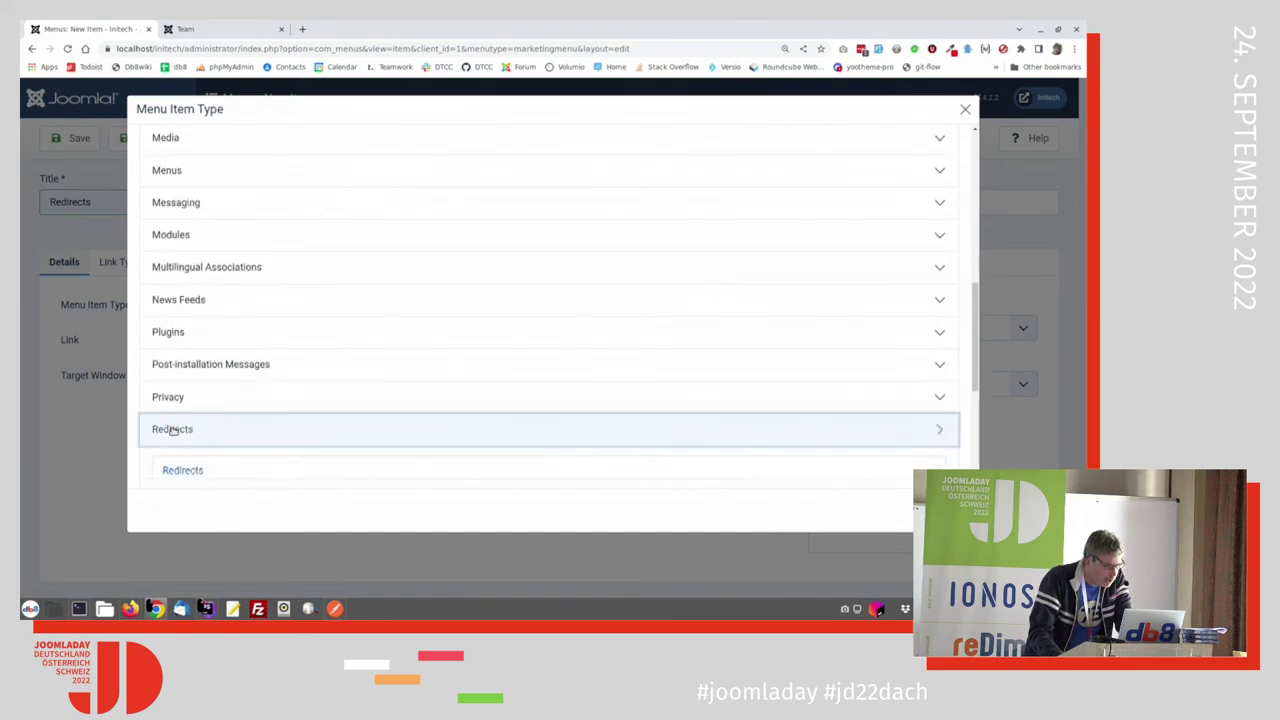
scroll(223, 469, down, 2)
click(180, 322)
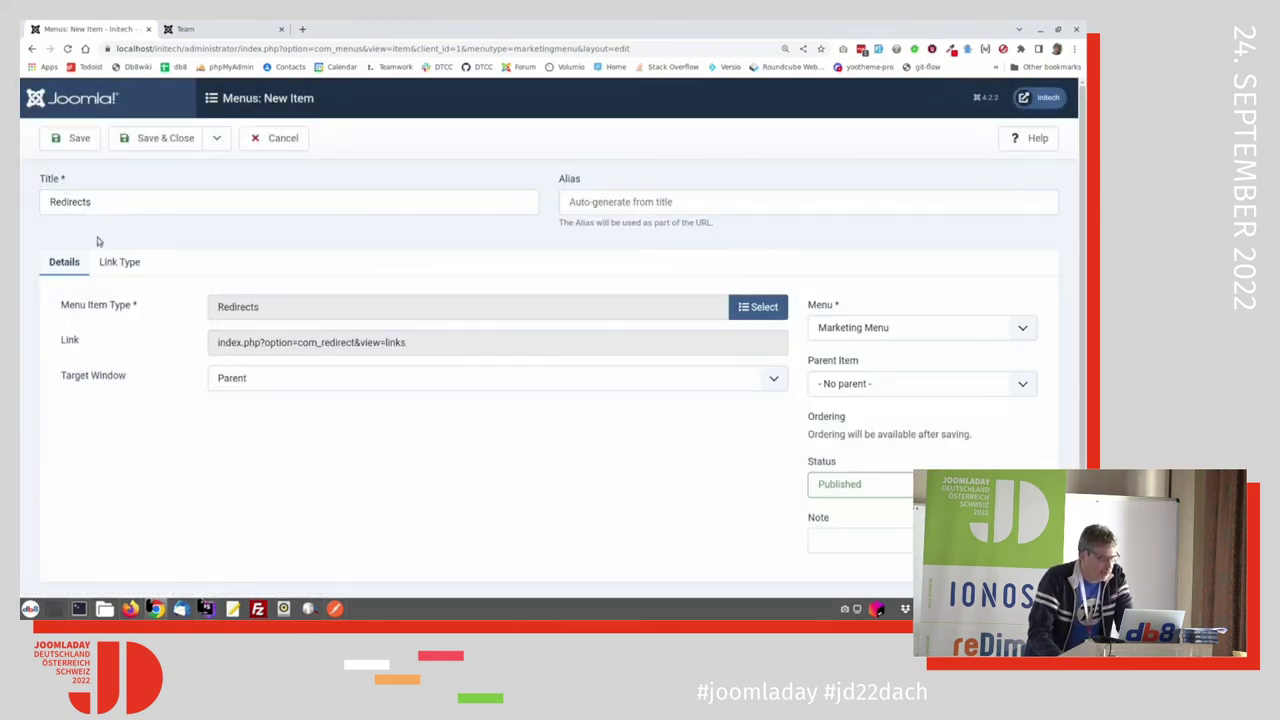
Step: Set the link icon class to 'icon-map-signs redirect' and save the item
click(117, 262)
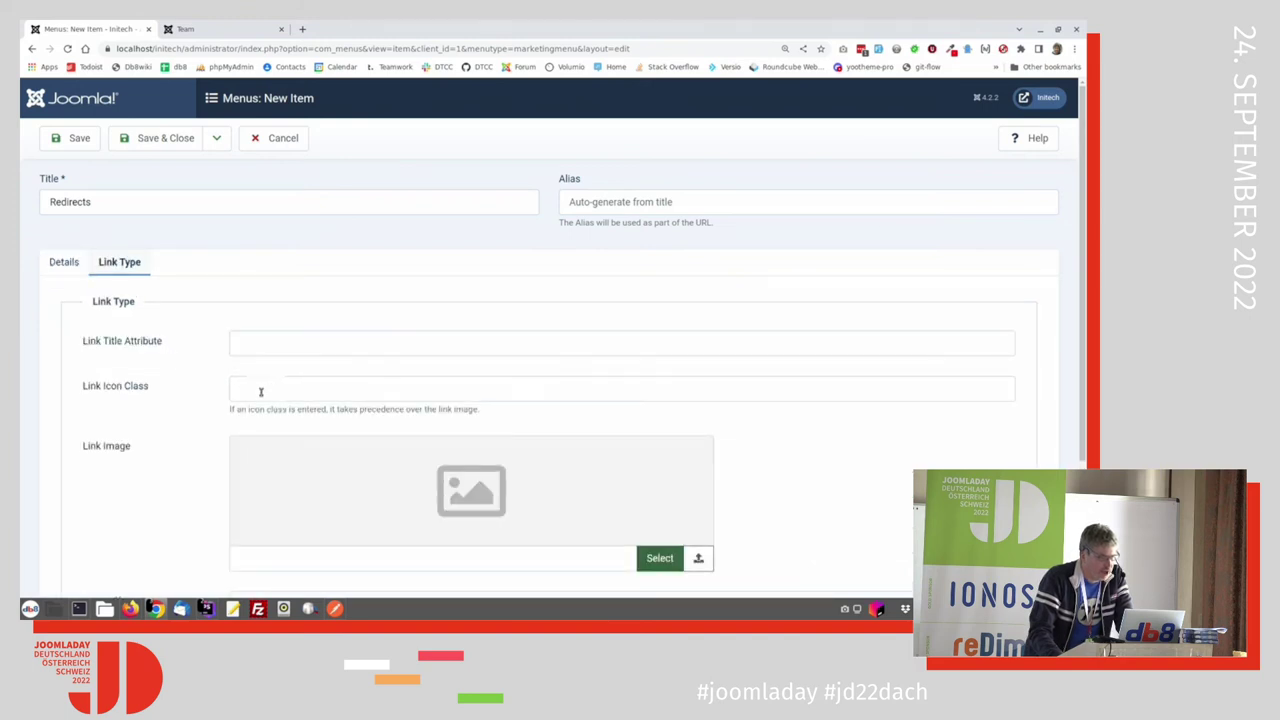
click(291, 398)
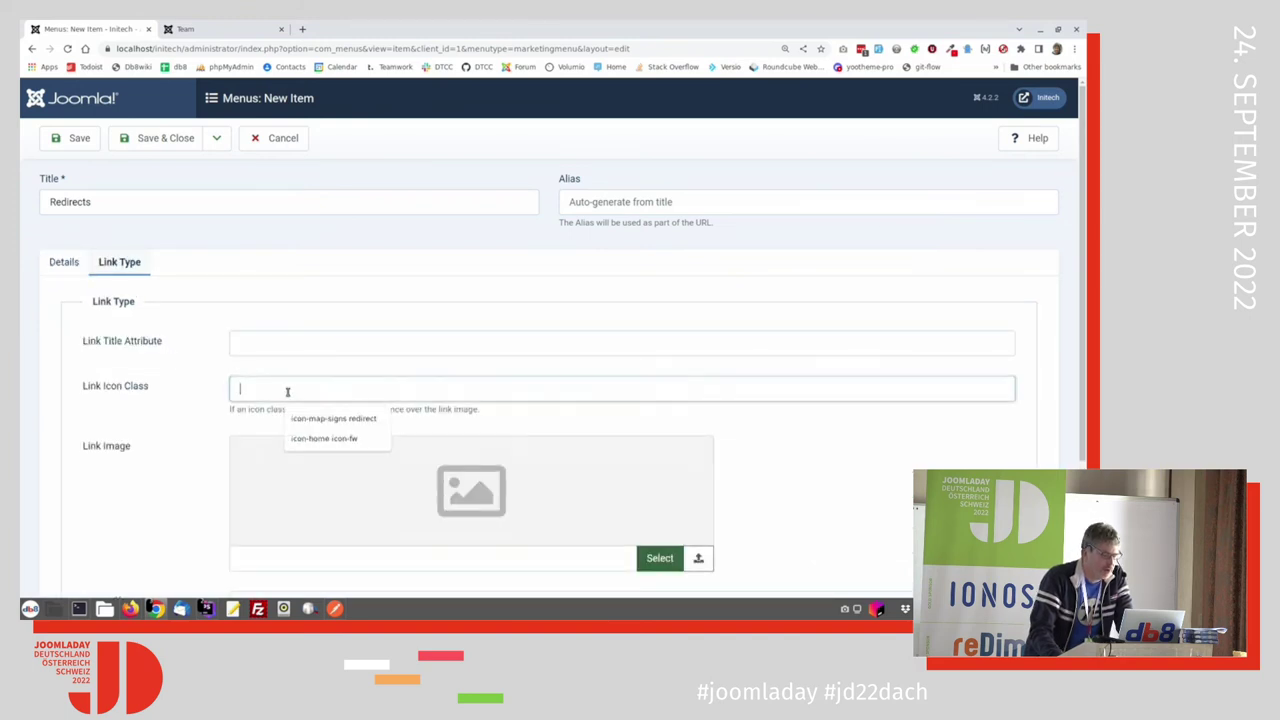
click(336, 422)
click(164, 140)
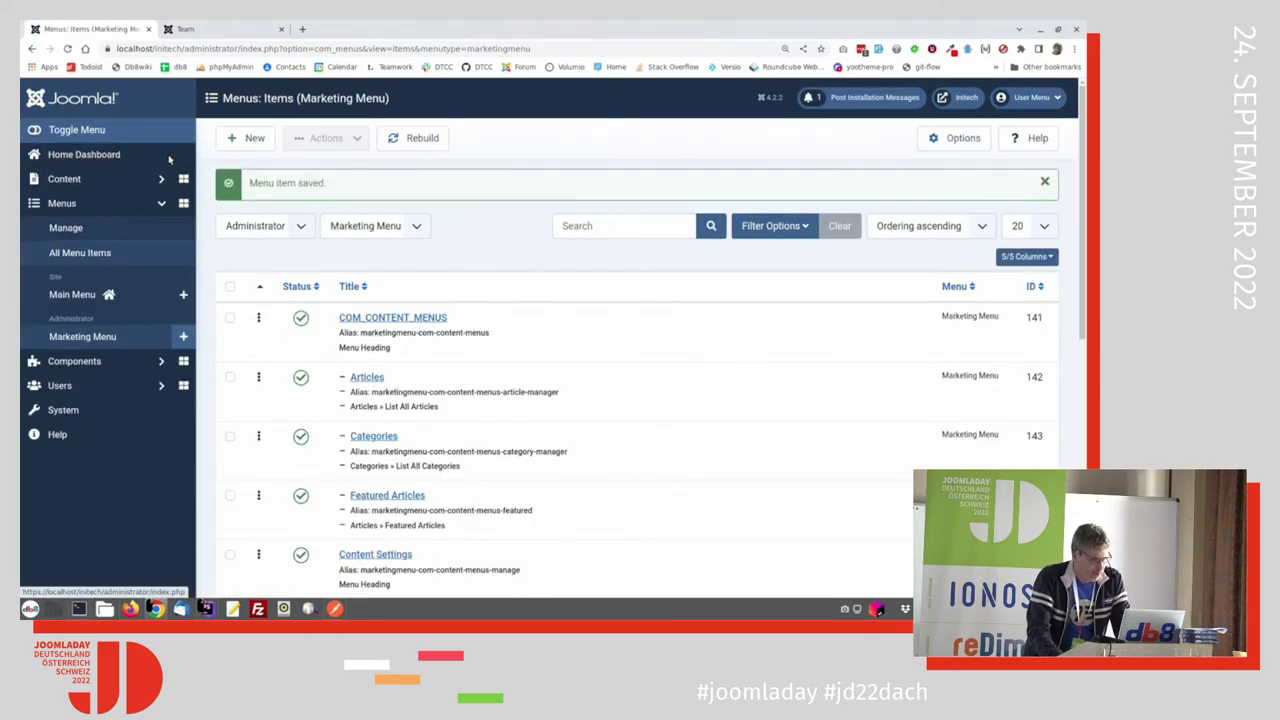
Step: Reload the marketing user's Articles page in Firefox to refresh its menu, then return
key(alt+Tab)
click(73, 74)
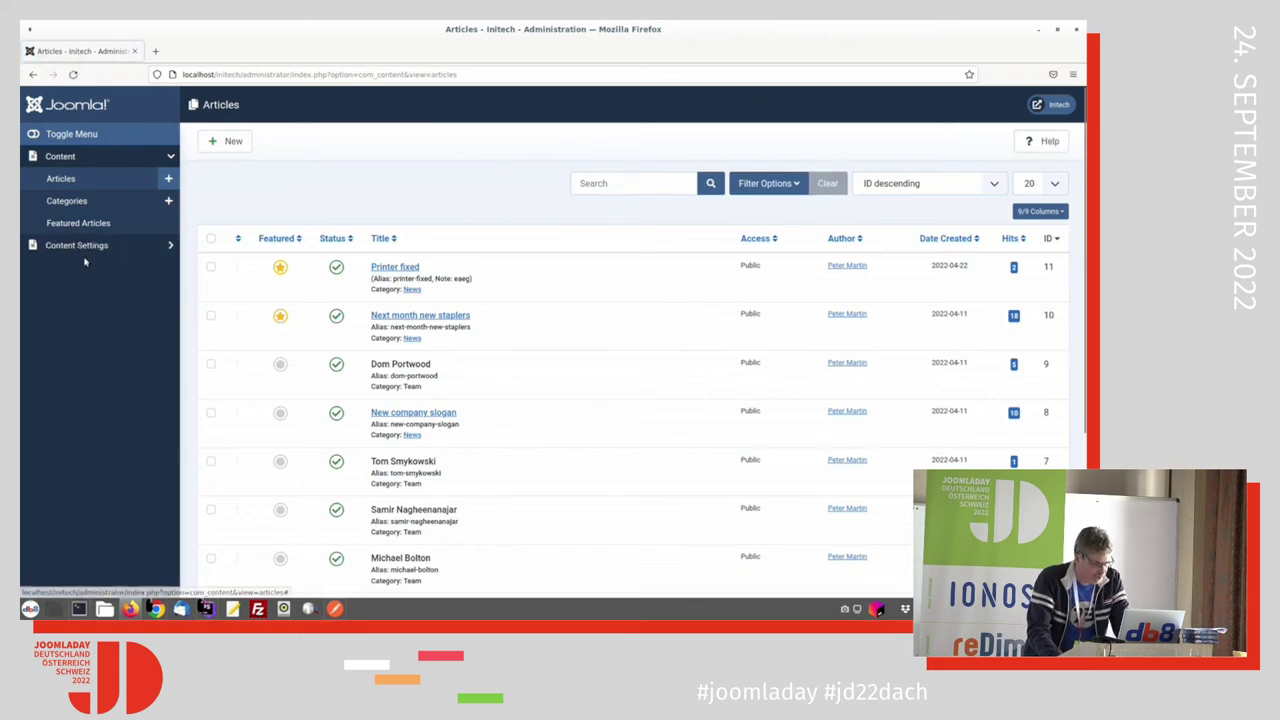
key(alt+Tab)
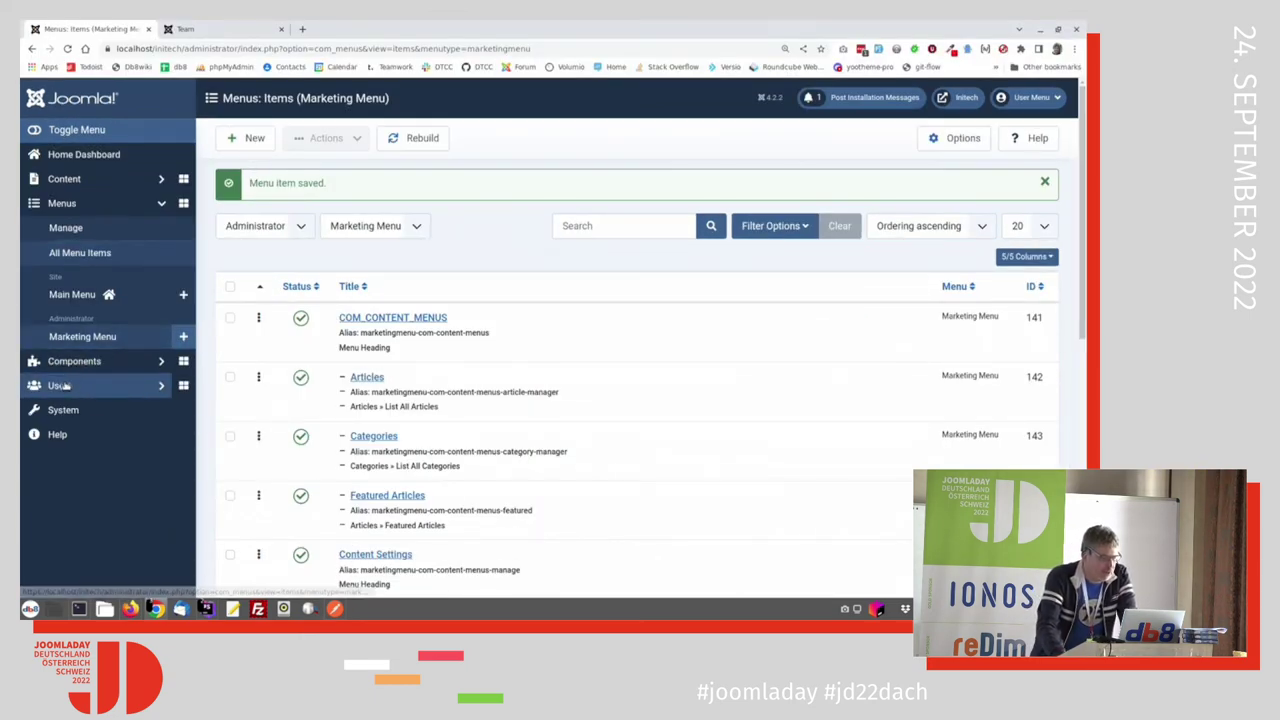
Step: Go through the System dashboard to the Redirects links page
click(70, 362)
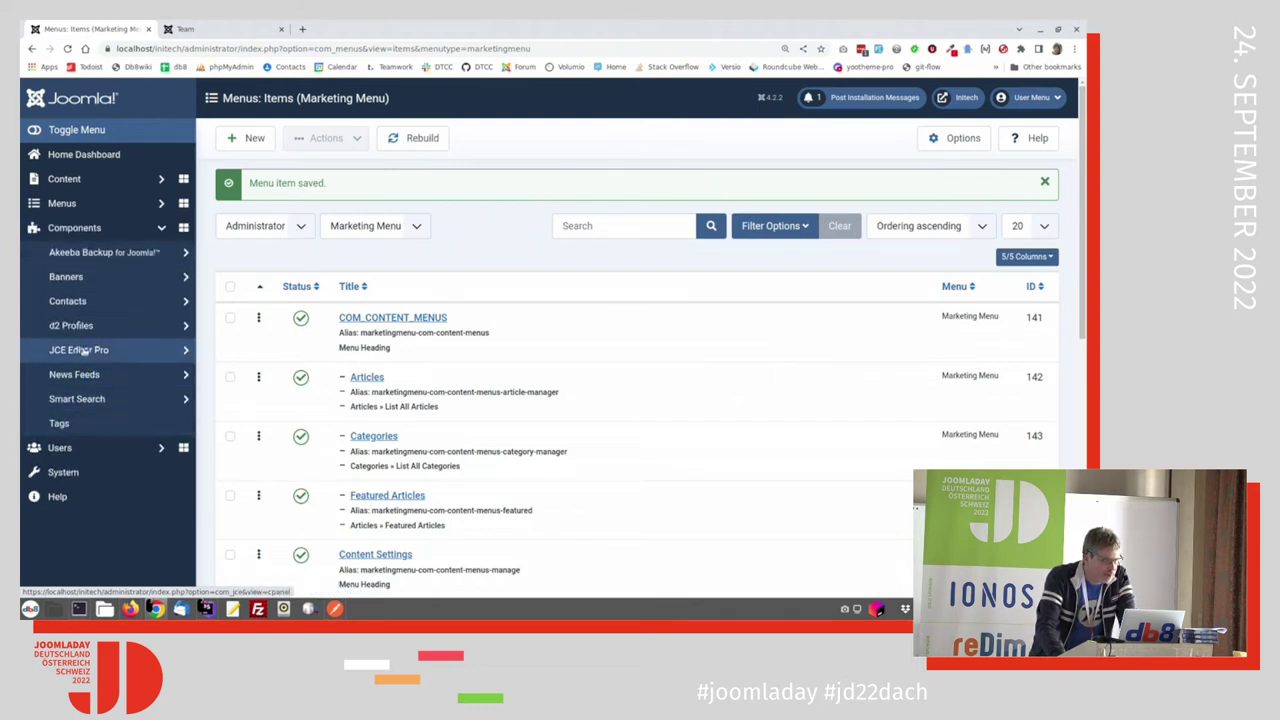
click(64, 473)
click(533, 460)
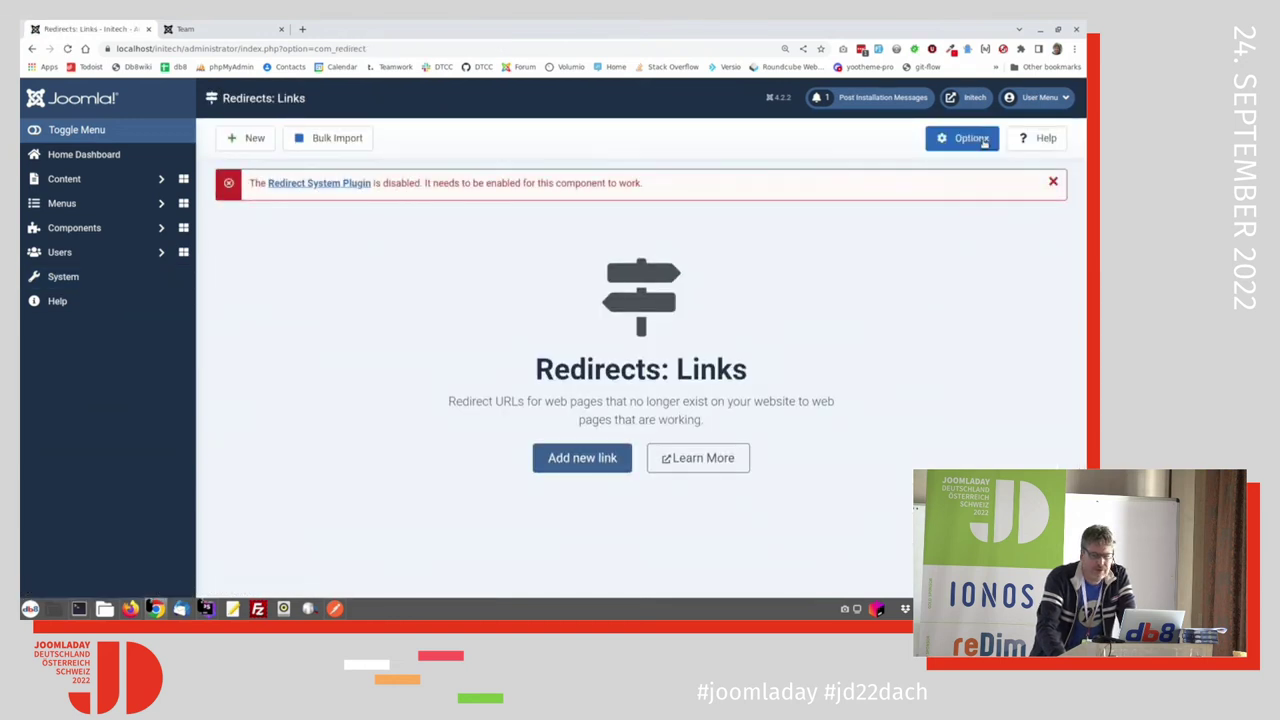
Step: Show the Marketing Group's permissions in the Redirects options
click(984, 141)
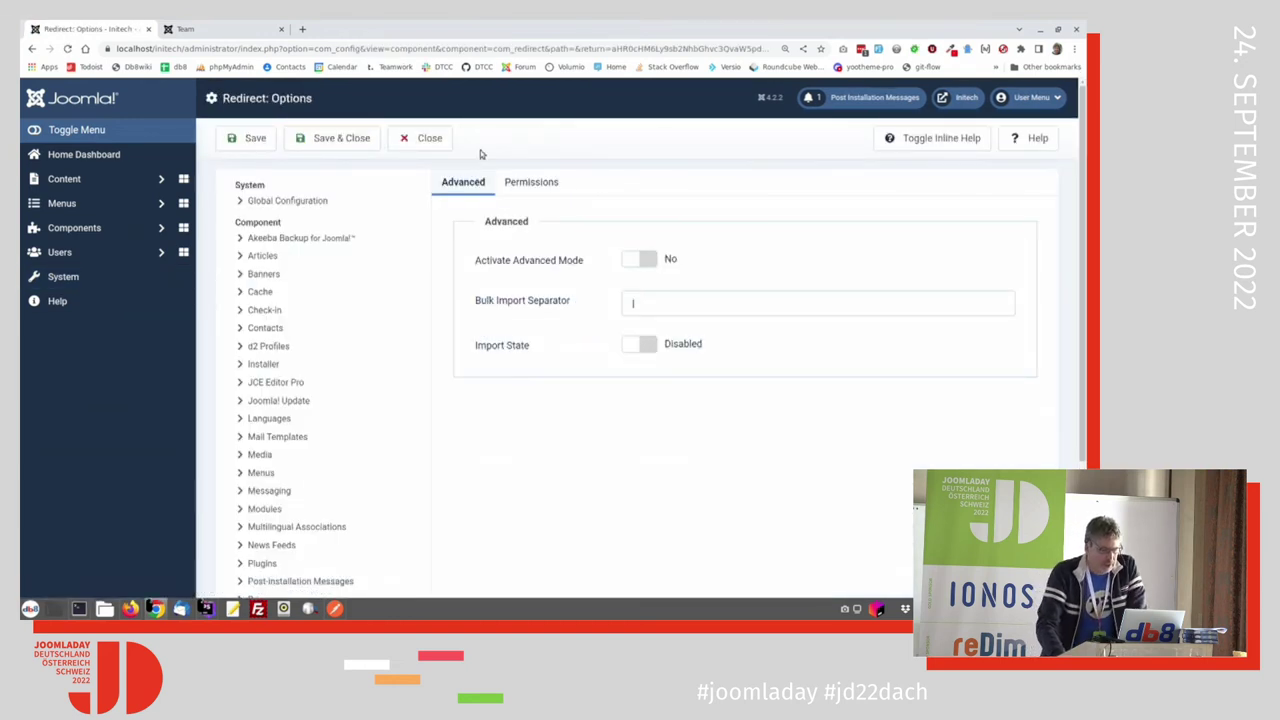
click(531, 182)
click(520, 415)
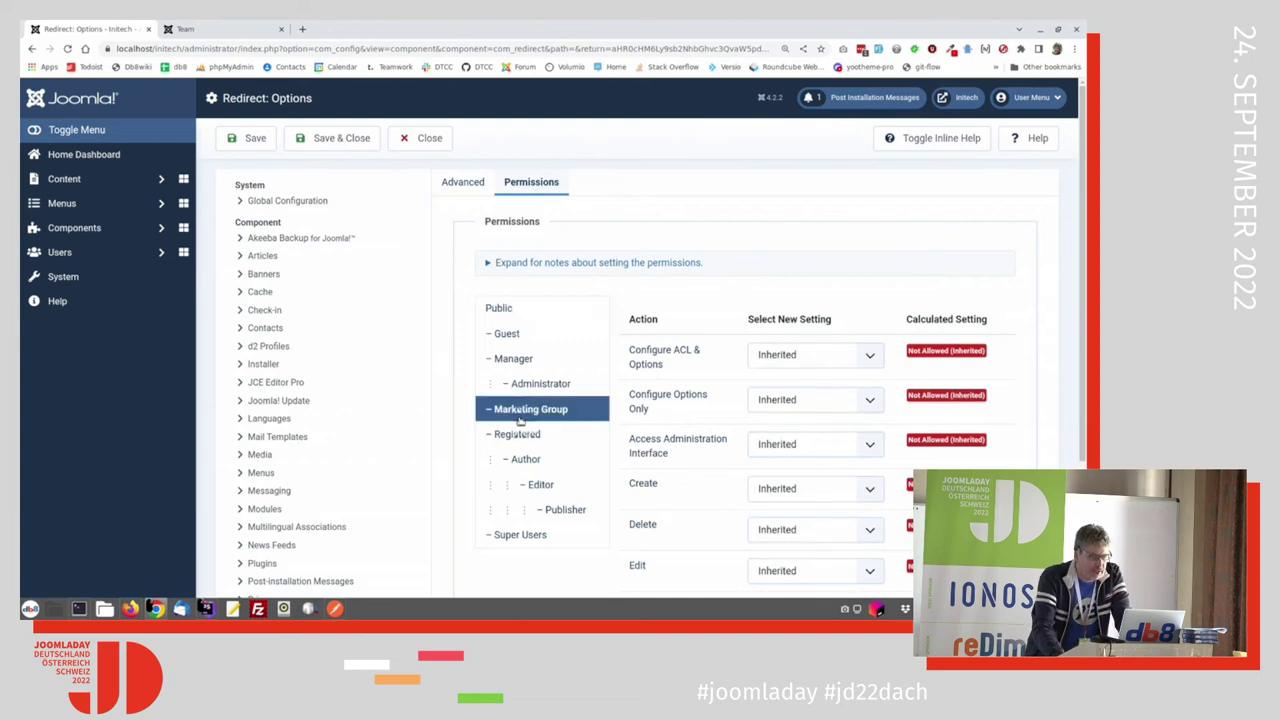
scroll(798, 457, down, 2)
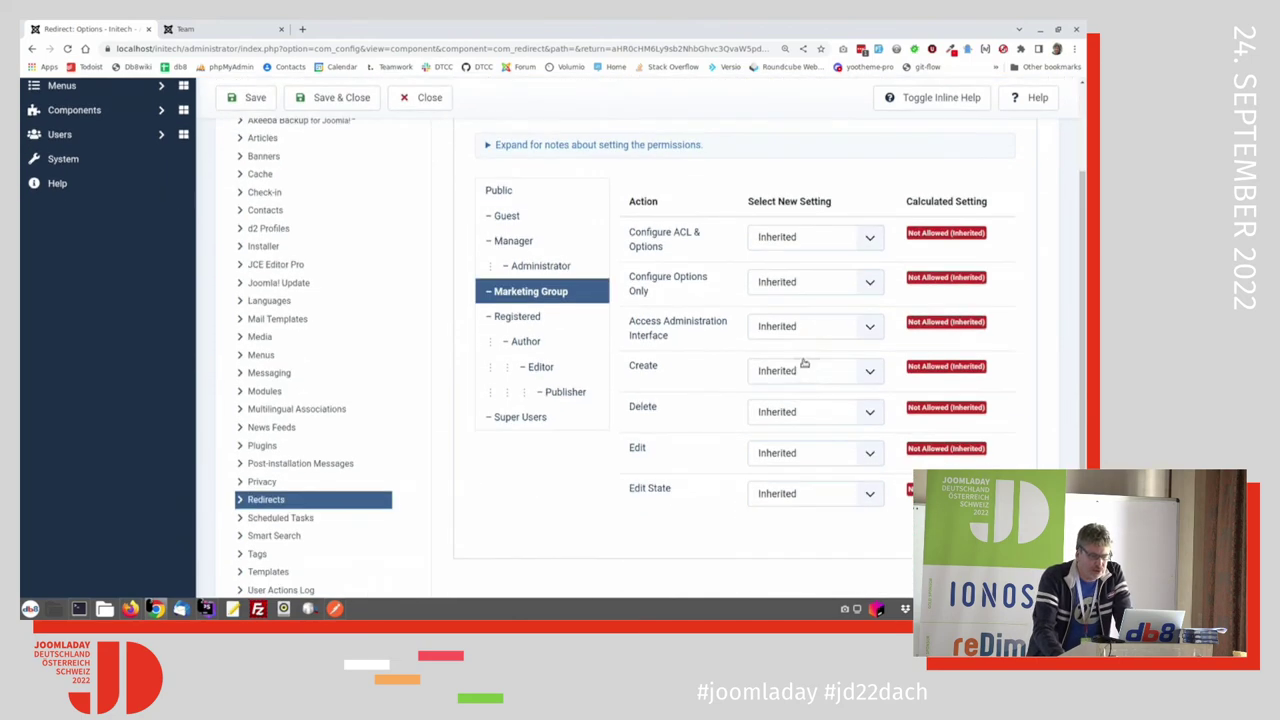
Step: Allow Access Administration Interface, Create, Delete, Edit and Edit State for Marketing Group, then Save & Close
click(803, 327)
click(800, 359)
click(813, 370)
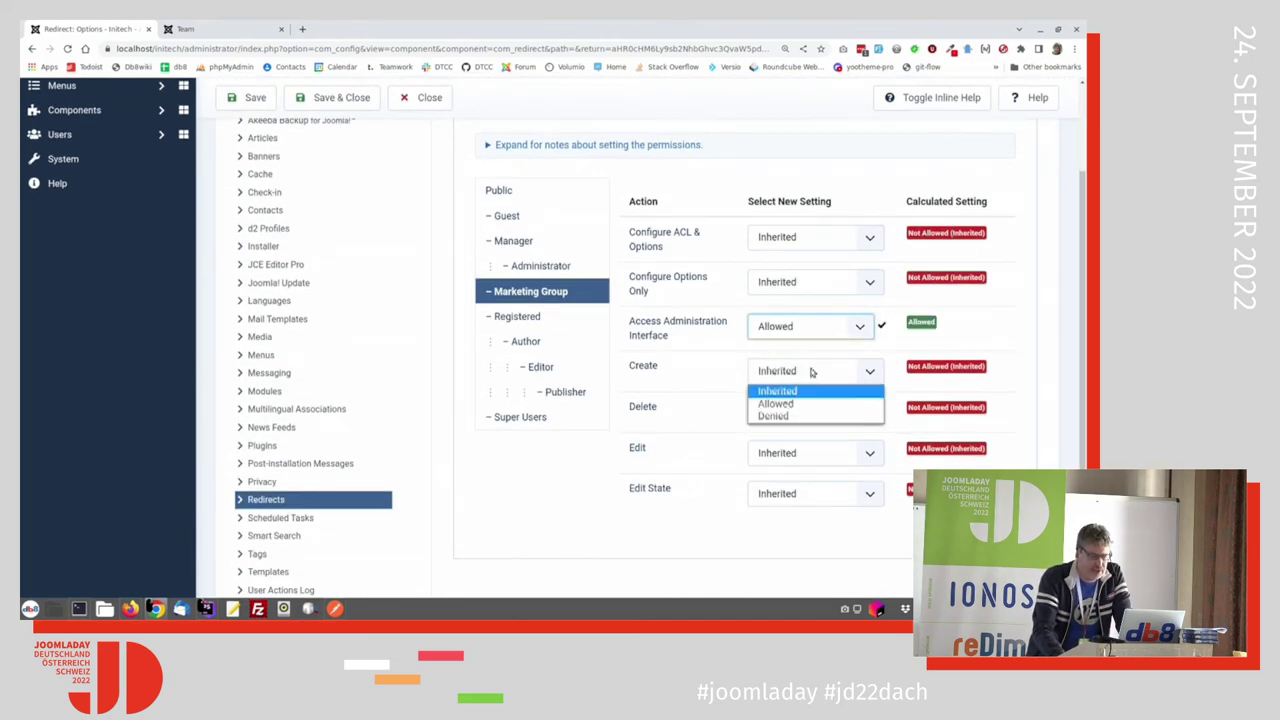
click(812, 404)
click(810, 411)
click(815, 444)
click(810, 452)
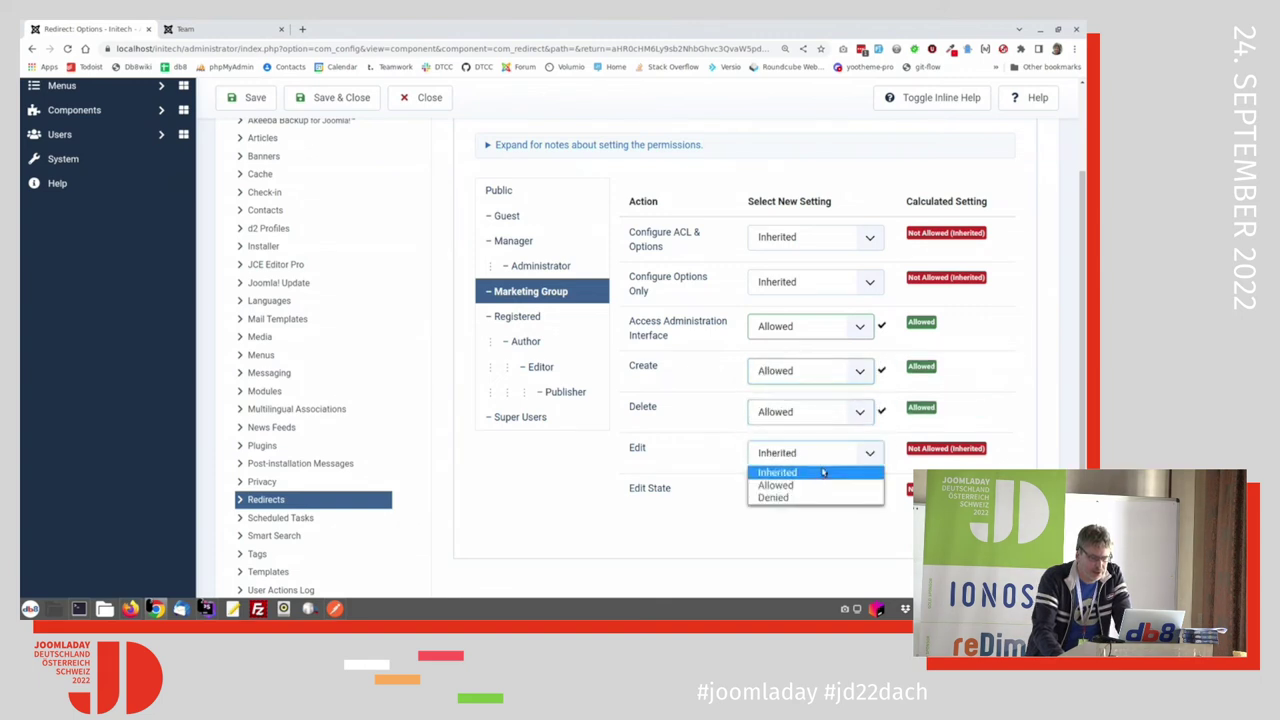
click(818, 483)
click(825, 497)
click(815, 518)
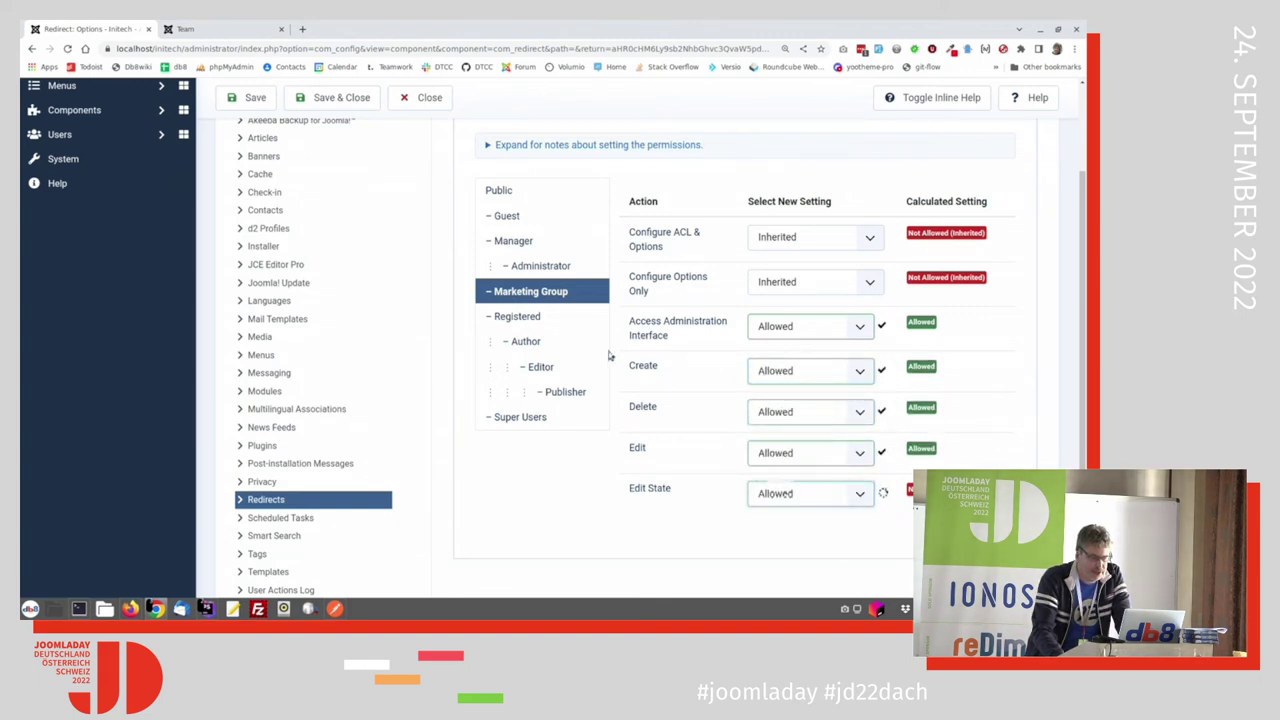
click(338, 97)
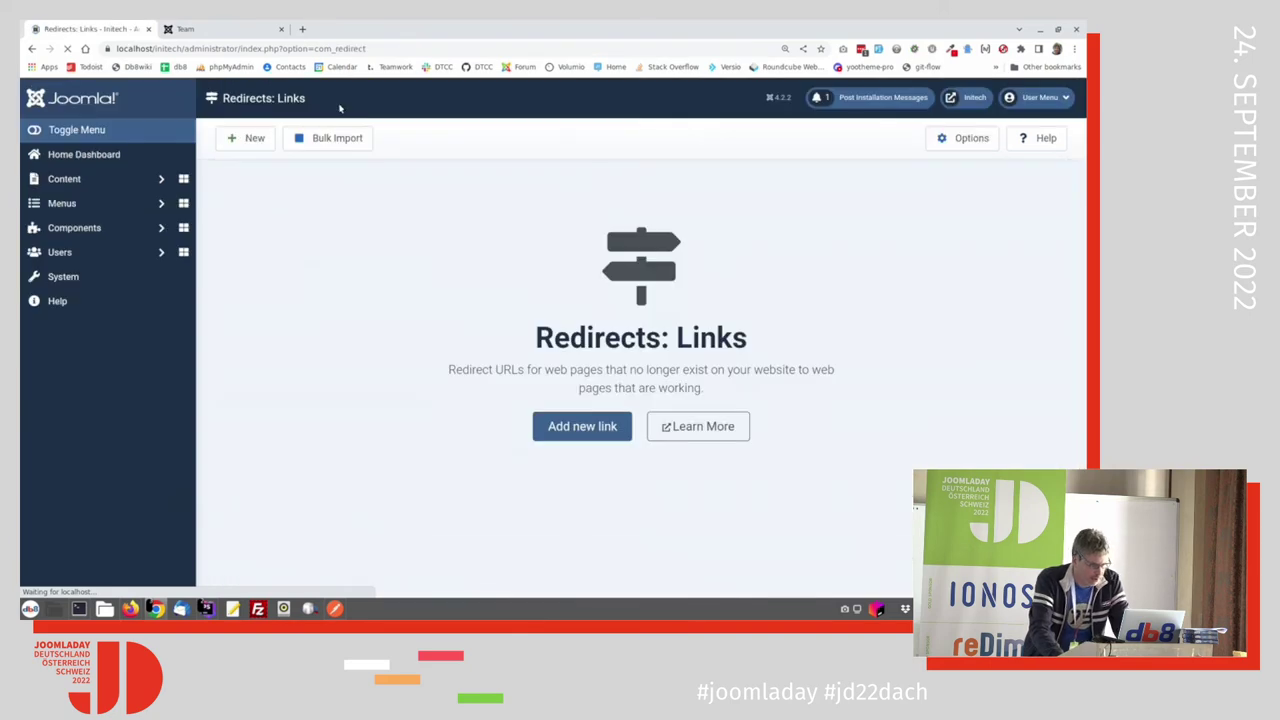
key(alt+Tab)
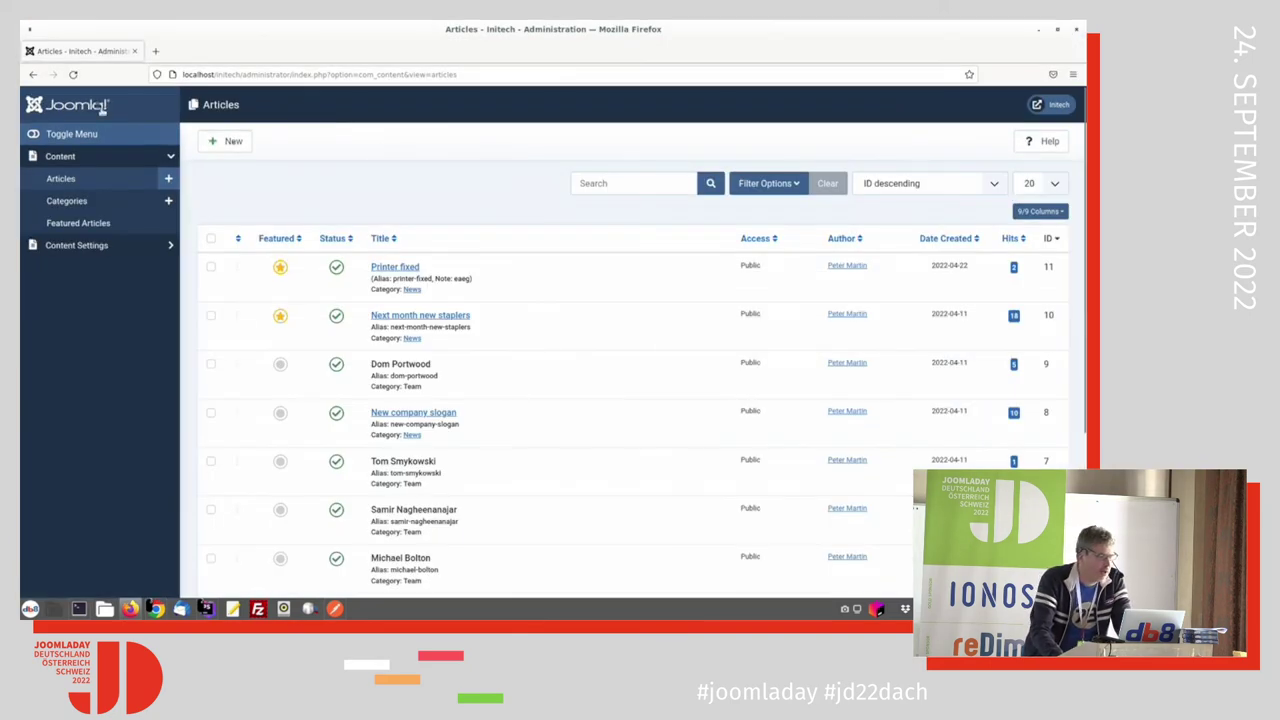
click(72, 78)
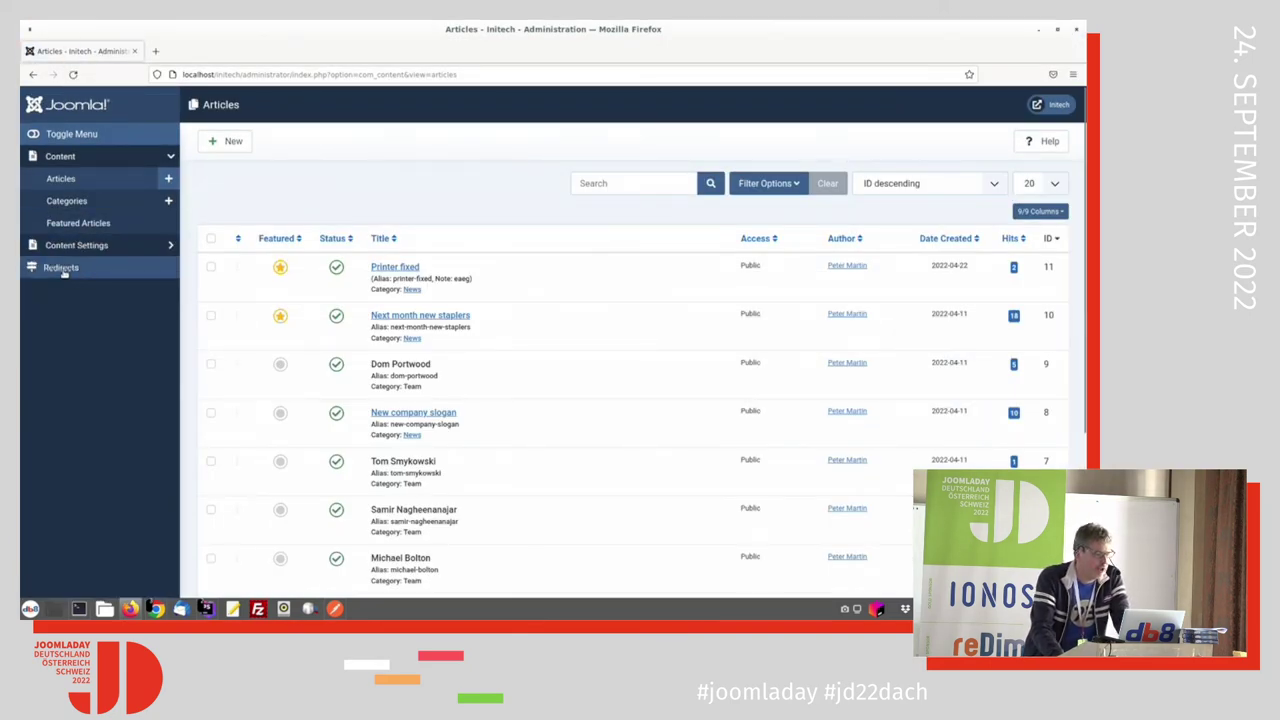
click(64, 270)
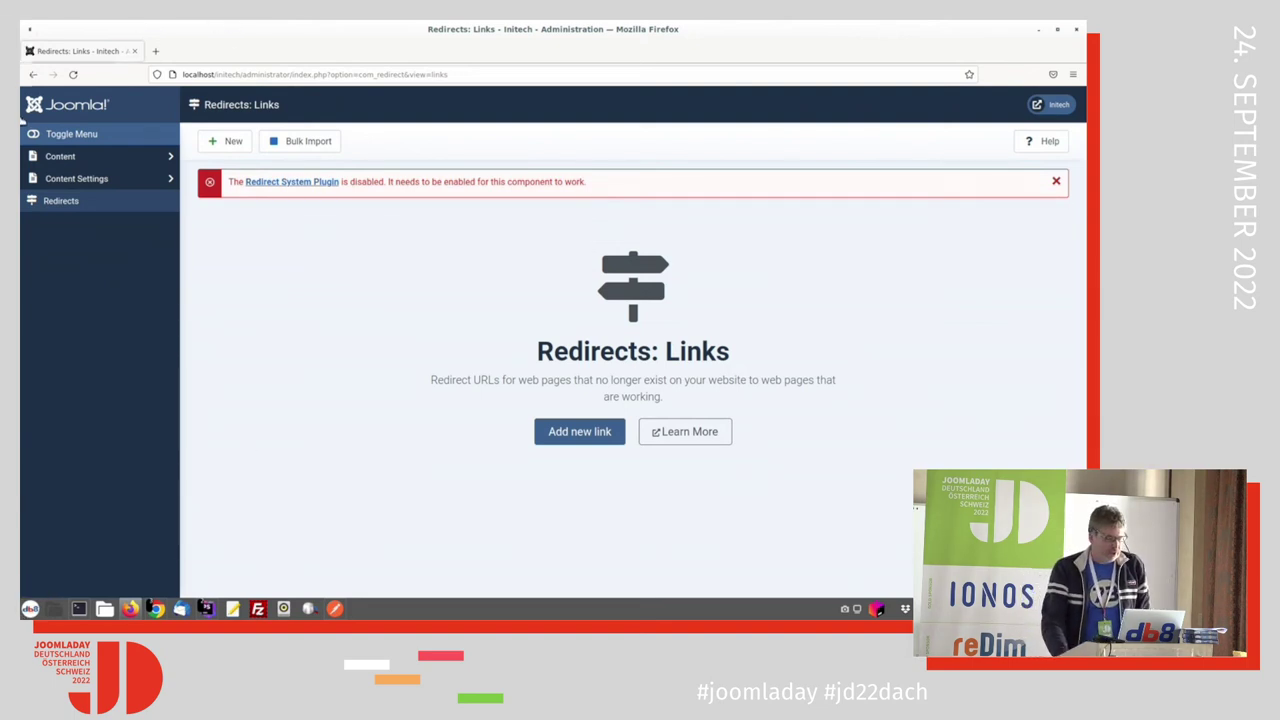
click(55, 156)
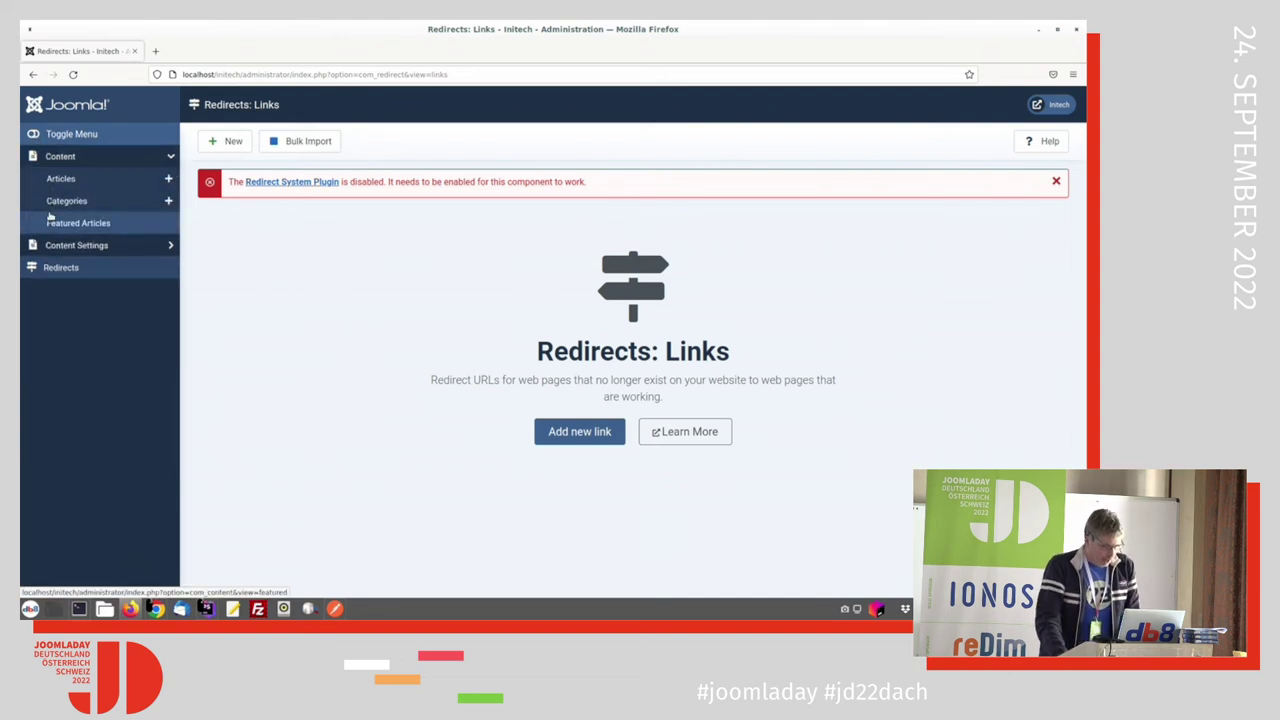
key(alt+Tab)
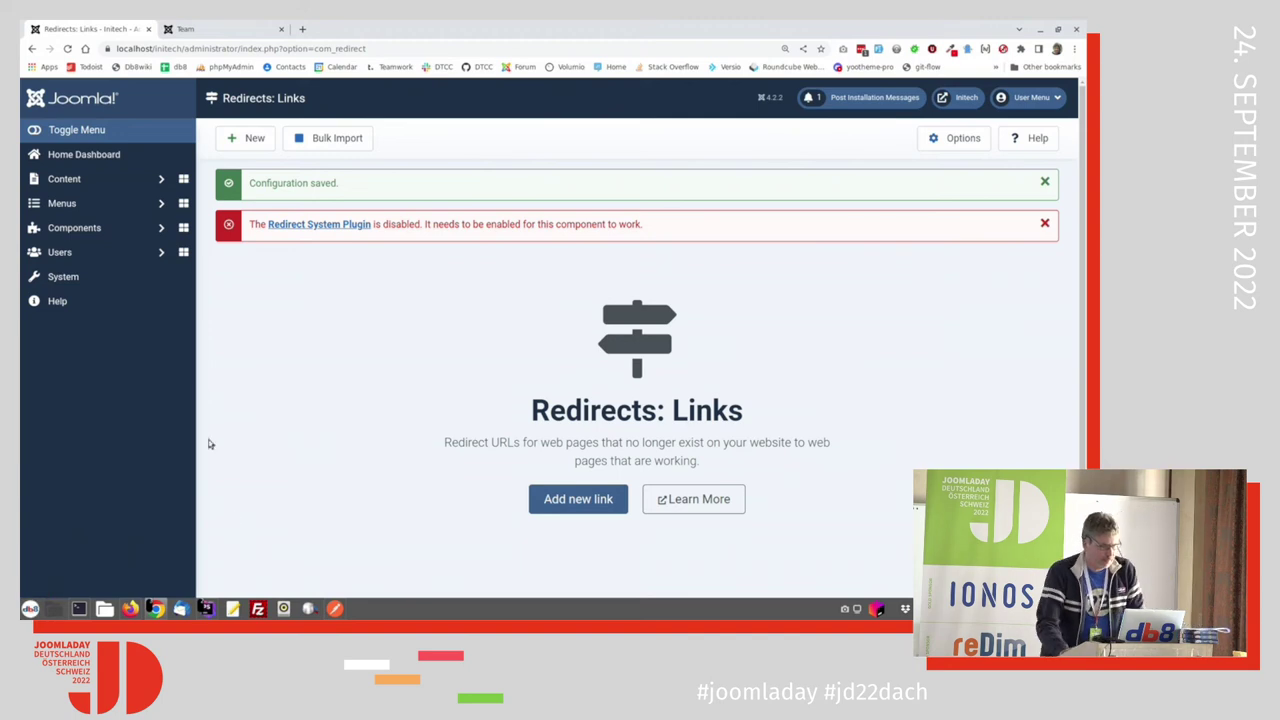
Step: Start a new Custom module from Content > Administrator Modules
key(alt+Tab)
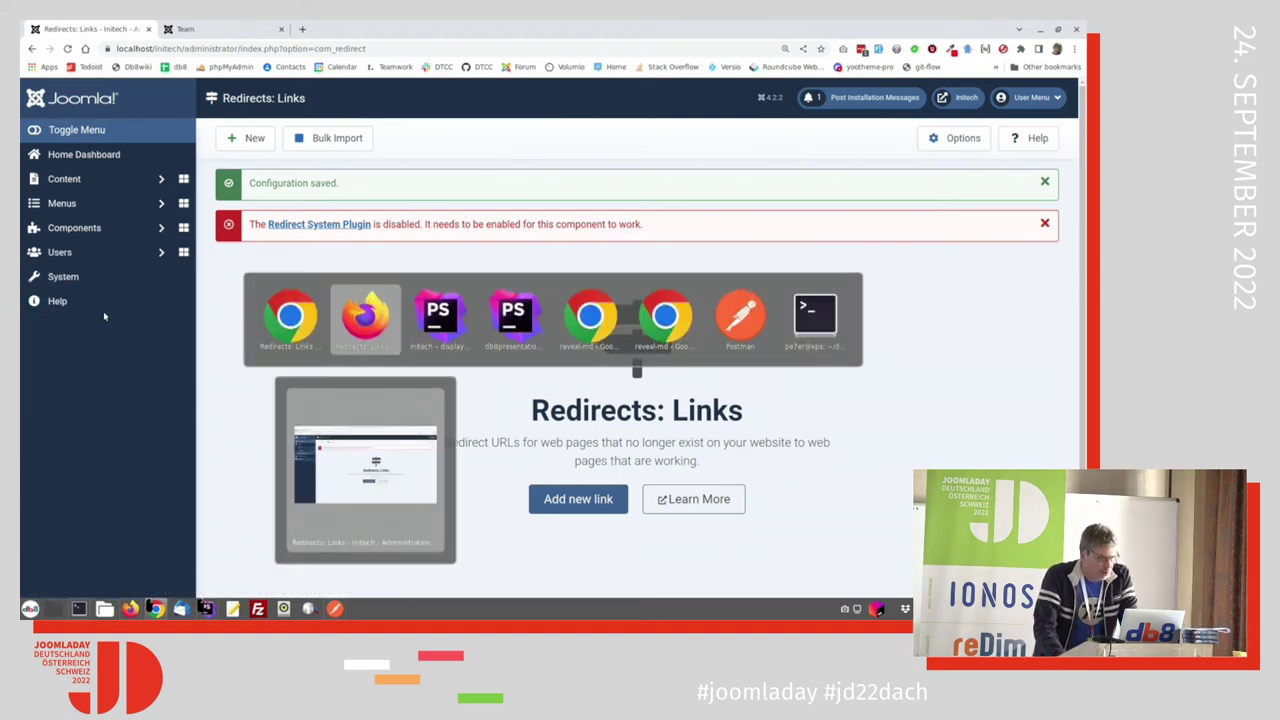
key(alt+Tab)
key(alt+Tab)
key(alt+Tab)
key(alt+Tab)
key(alt+Tab)
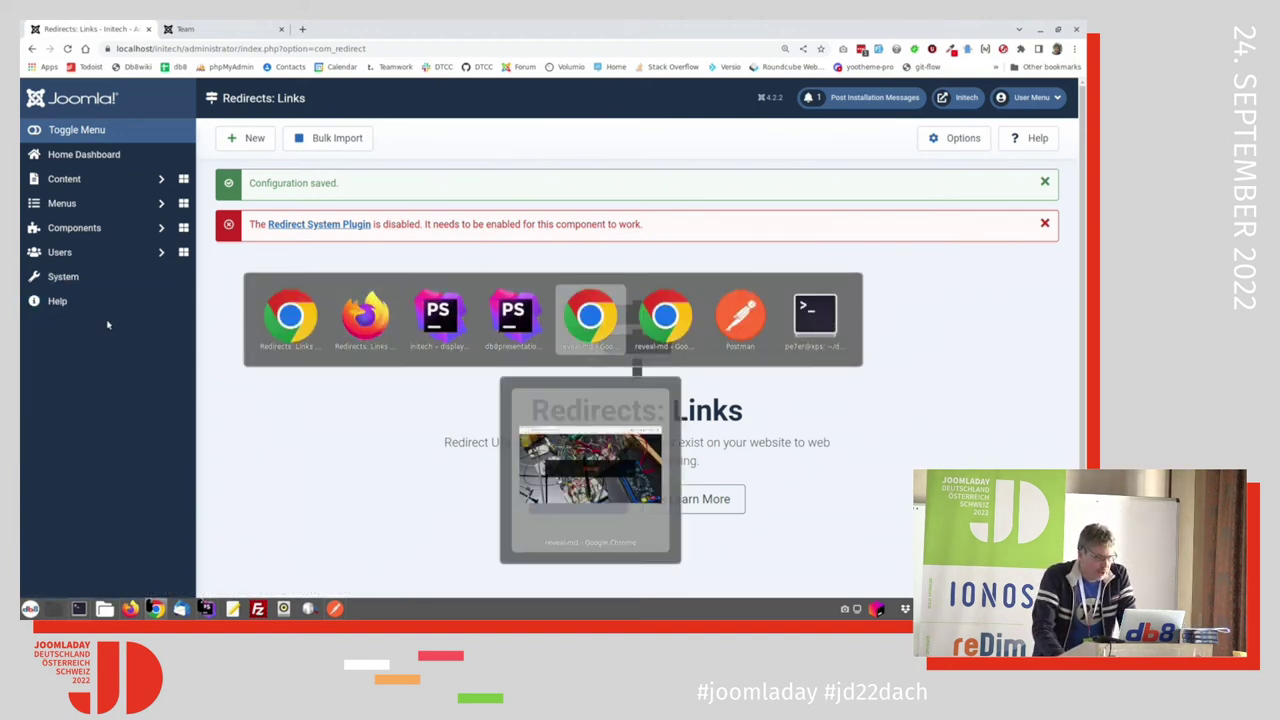
key(alt+Tab)
key(alt+Tab)
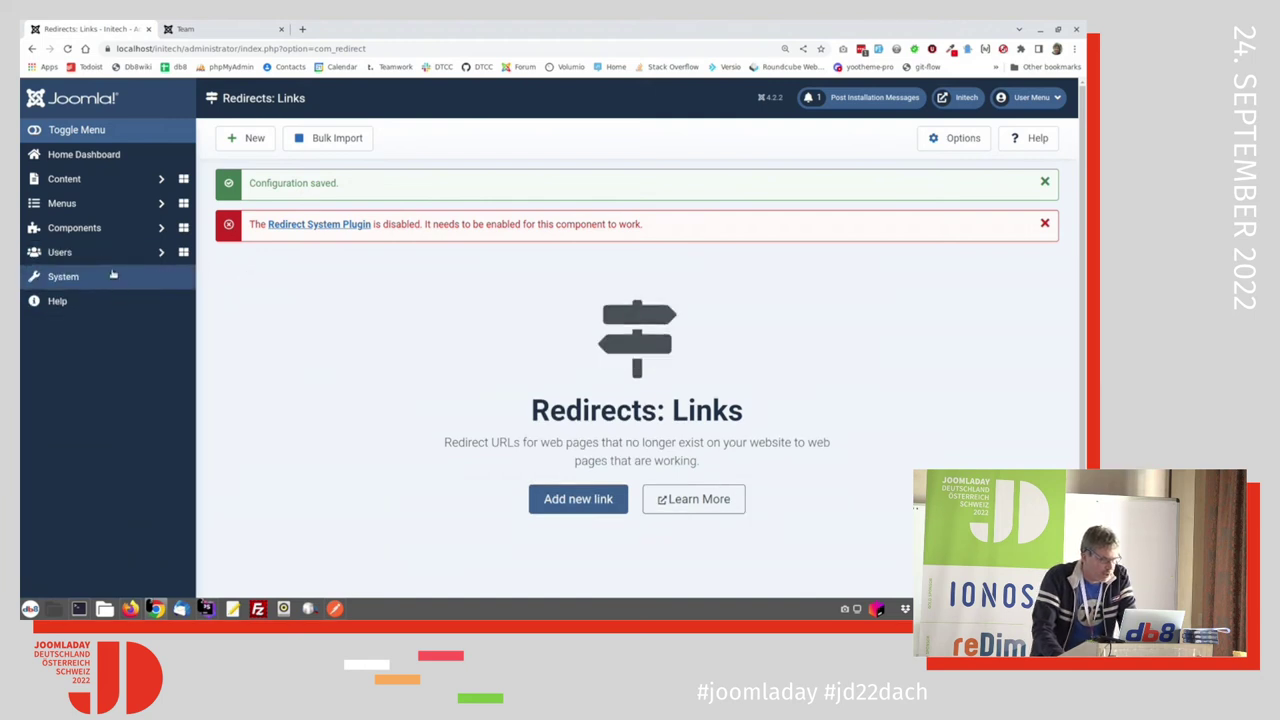
click(58, 181)
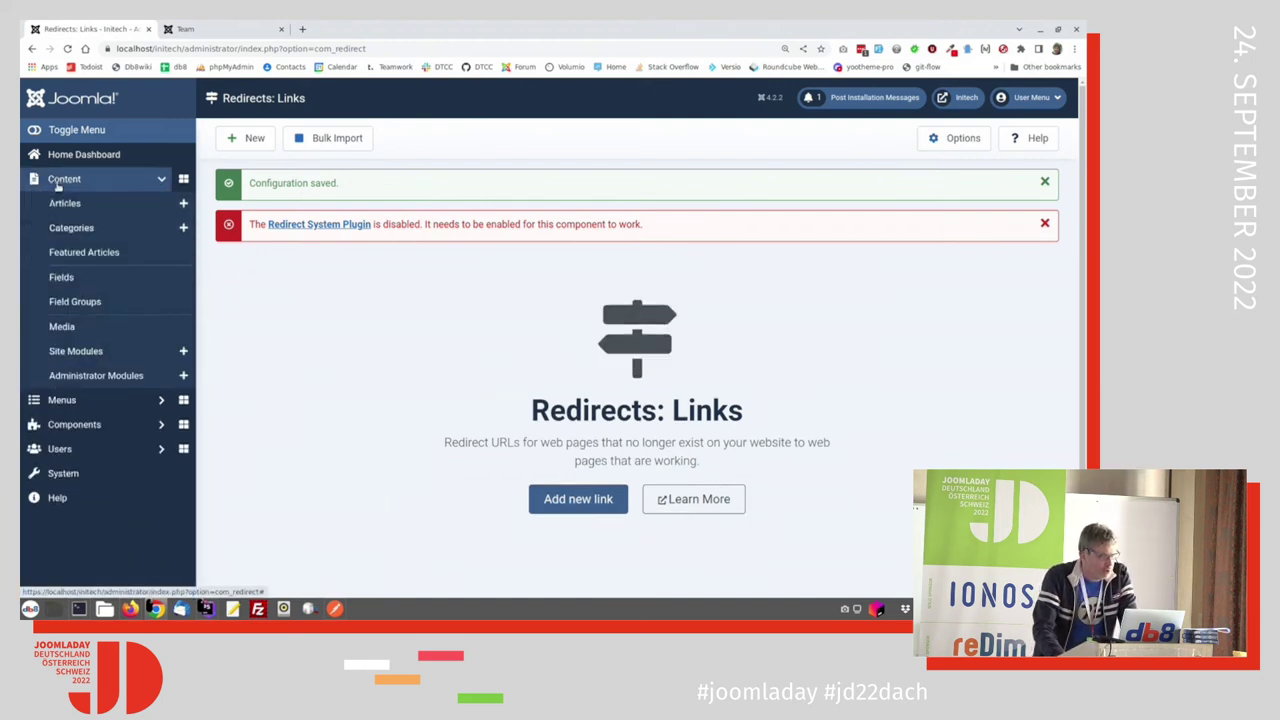
click(88, 376)
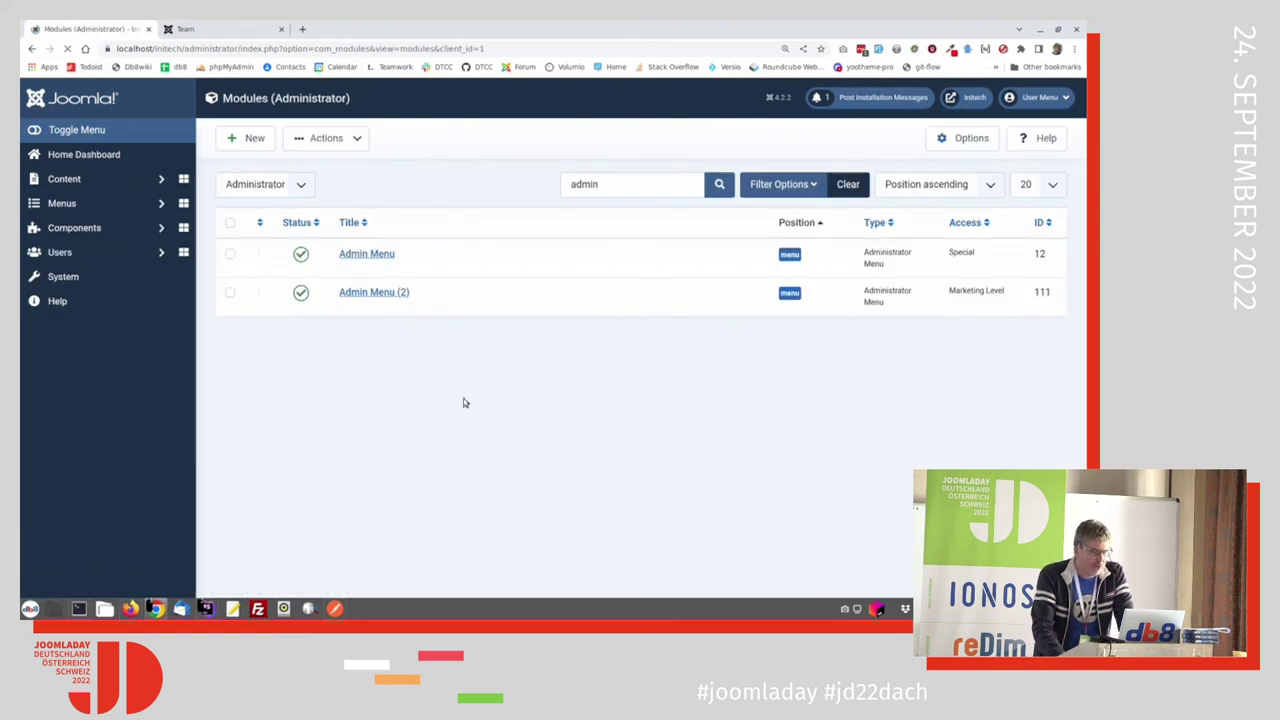
click(248, 139)
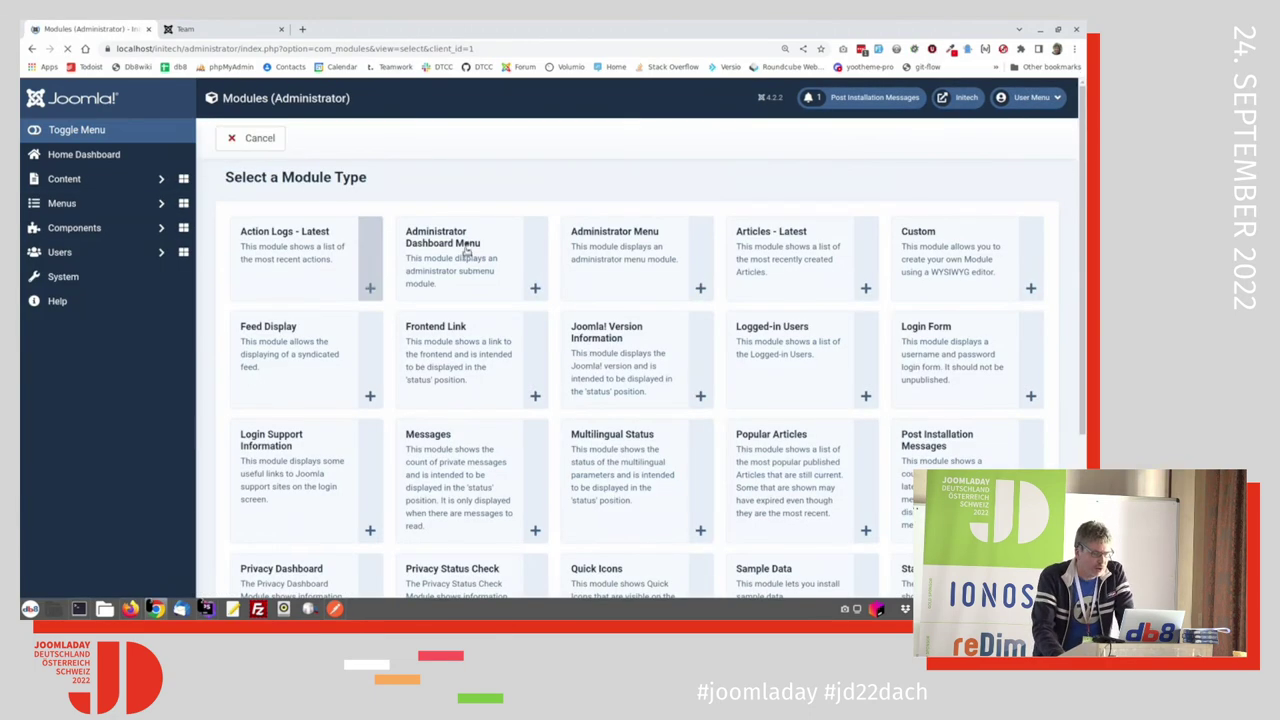
click(935, 311)
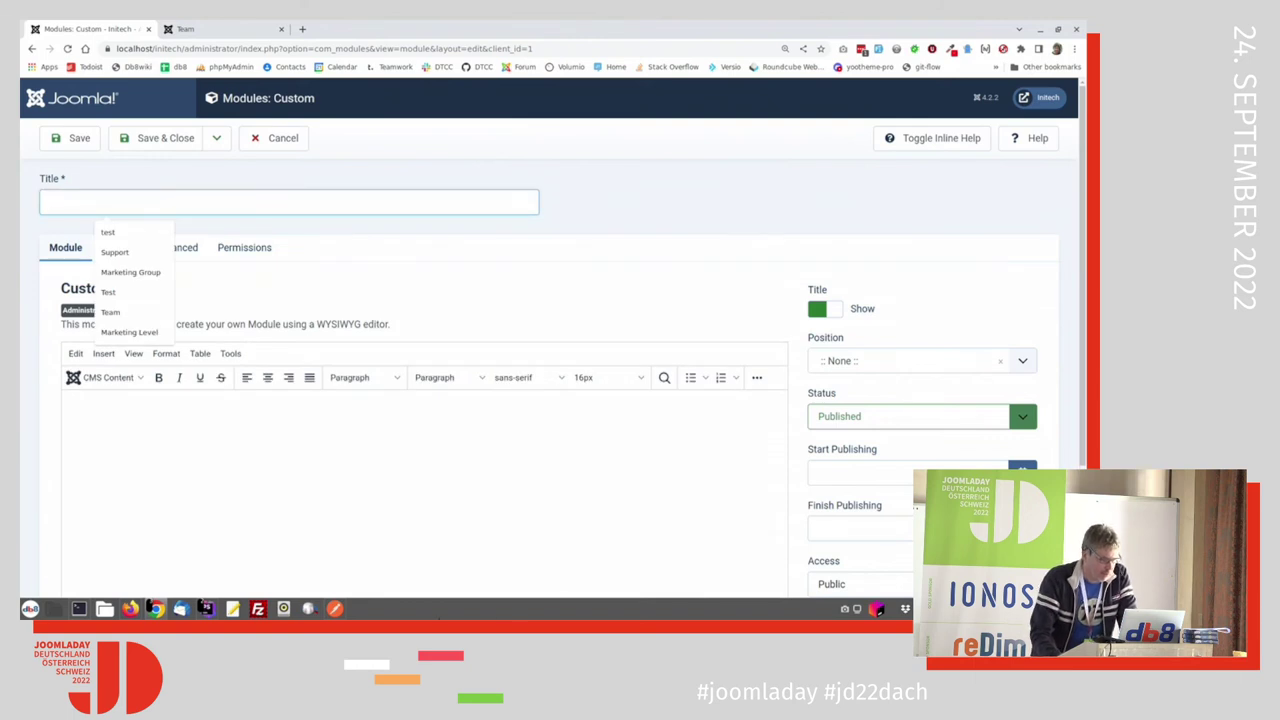
Step: Title the module 'Support' and clear the Cpanel position that got picked
text(s)
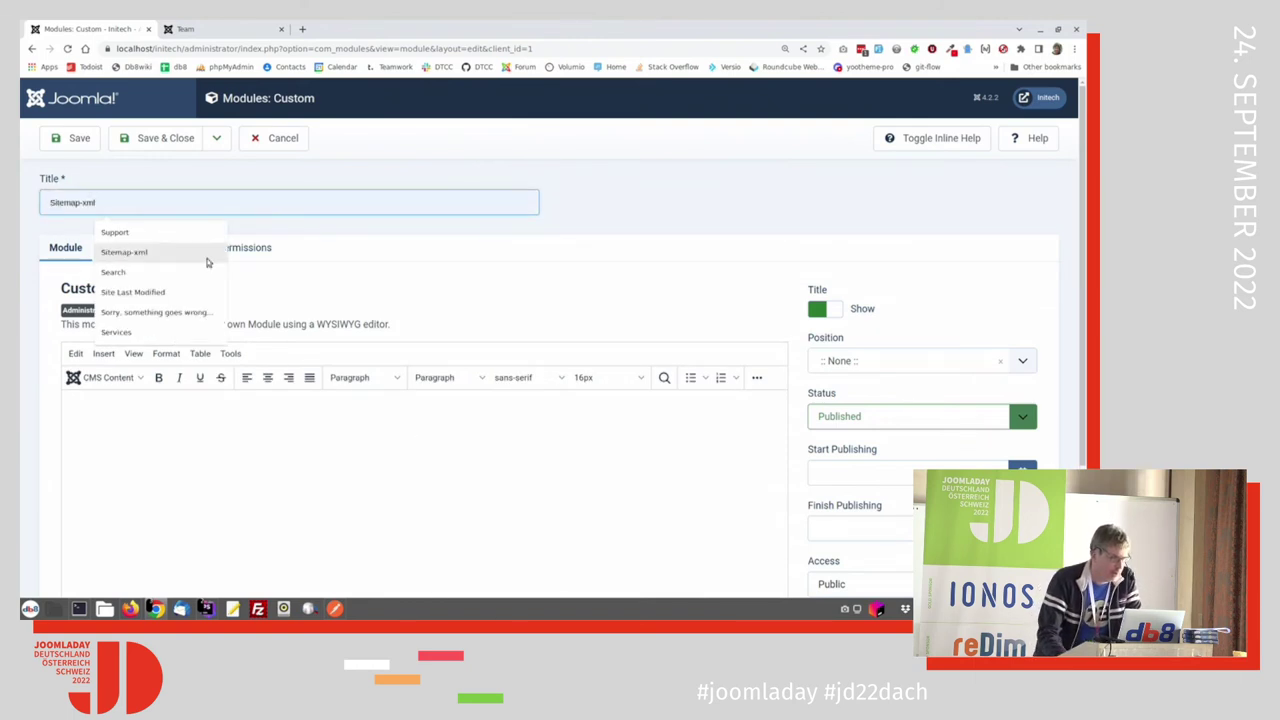
click(190, 233)
click(856, 360)
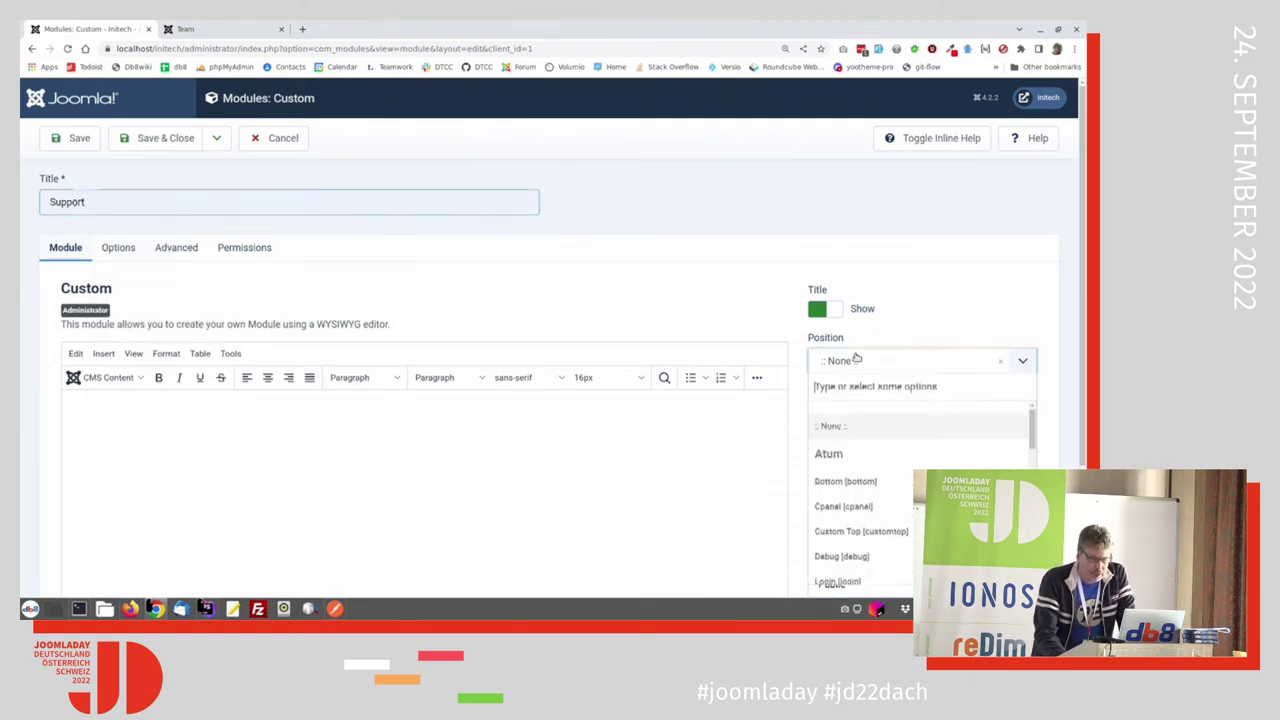
click(848, 507)
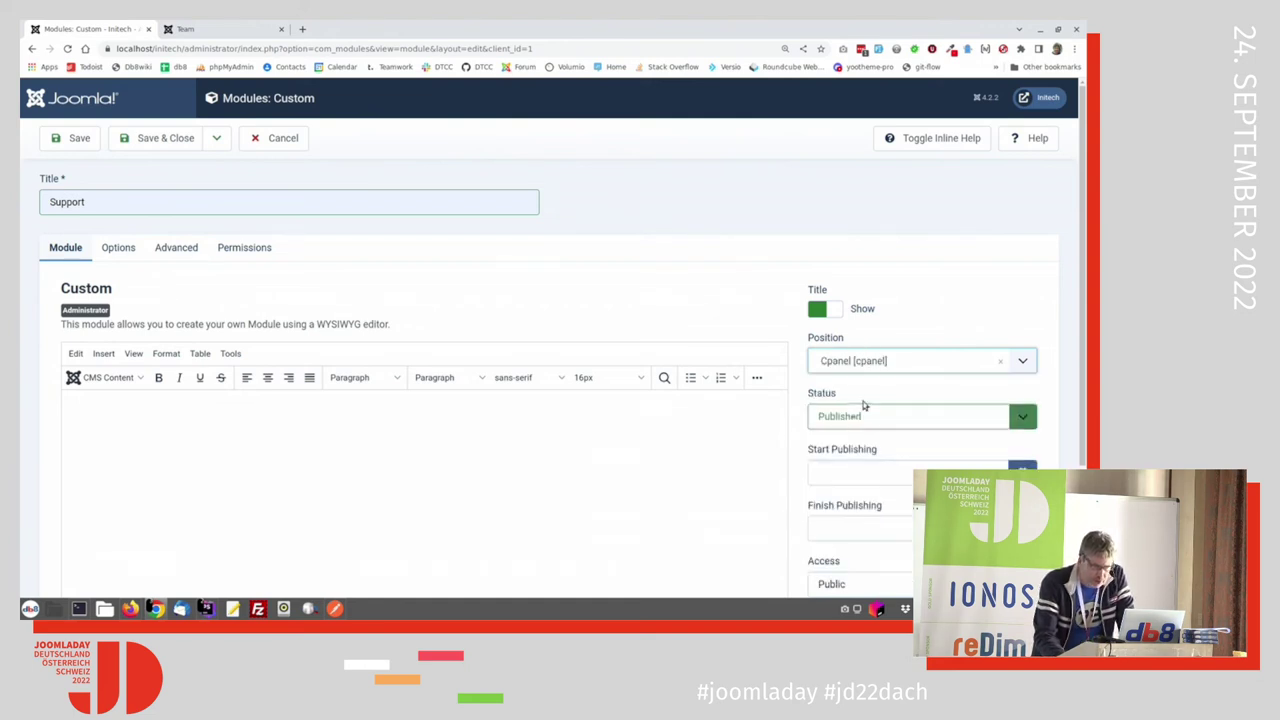
click(890, 368)
click(1000, 361)
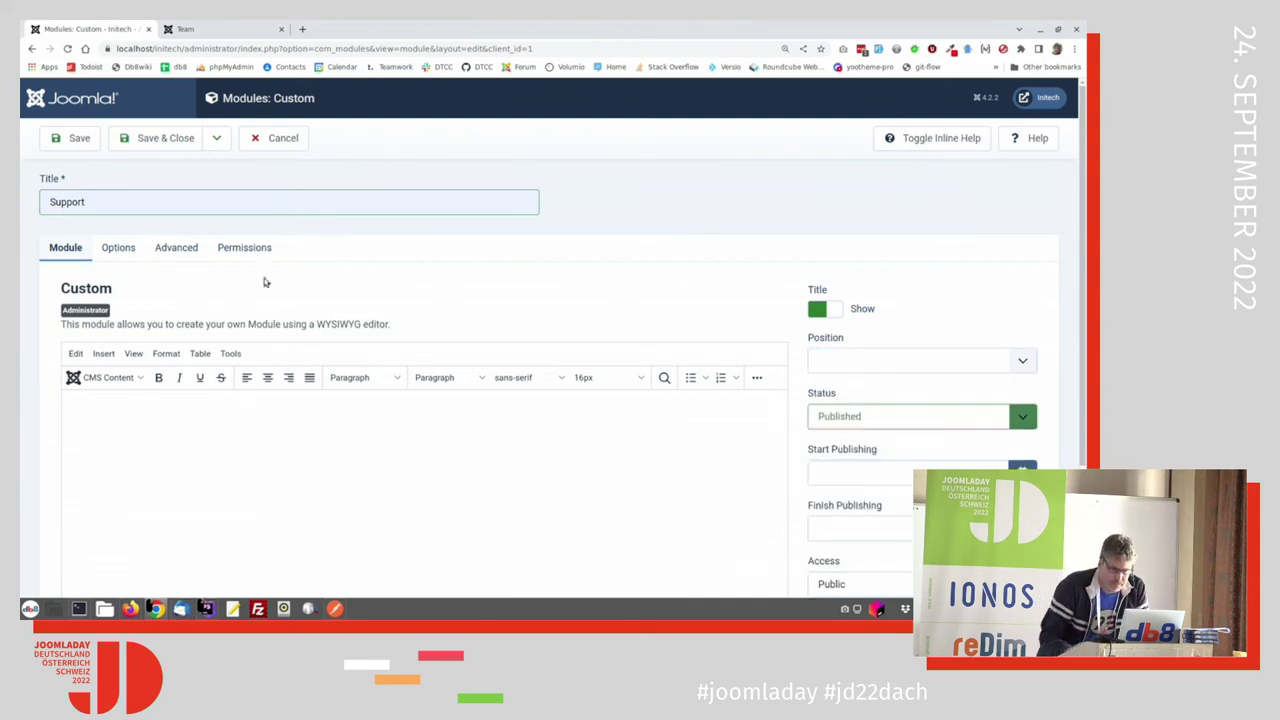
click(860, 370)
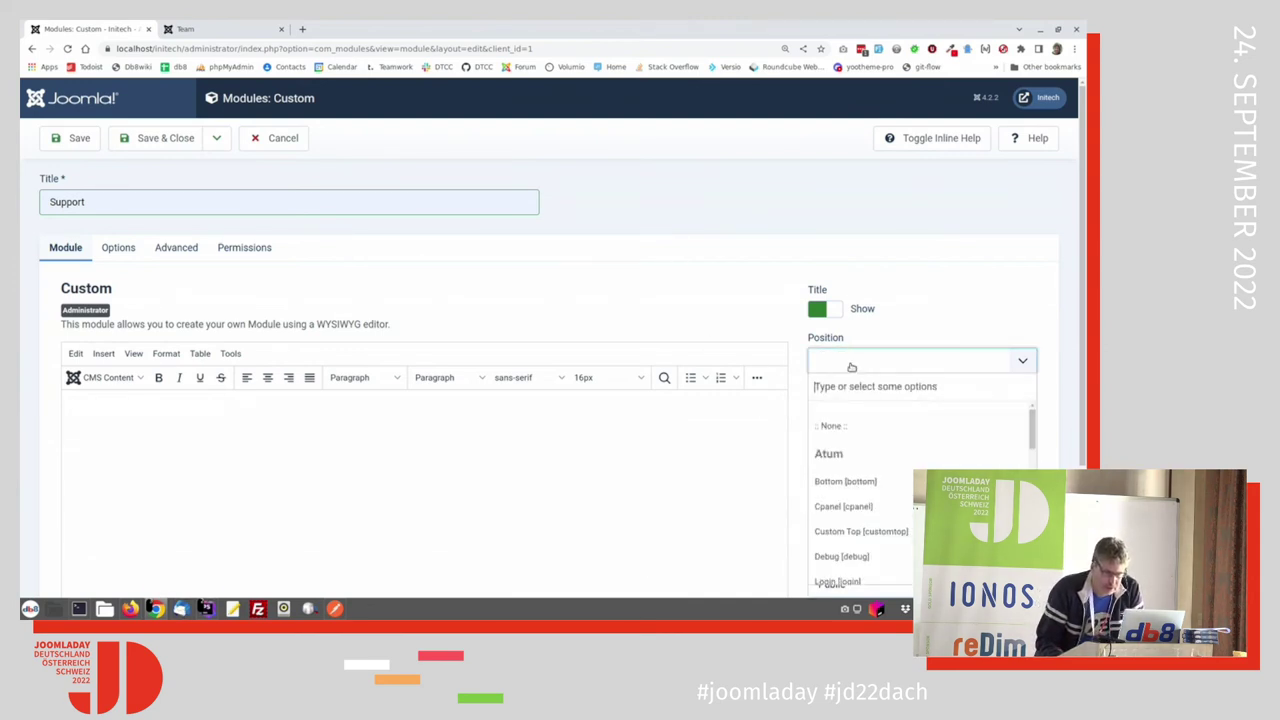
Step: Search the module positions for cpanel-marketingdashboard
text(CPnw)
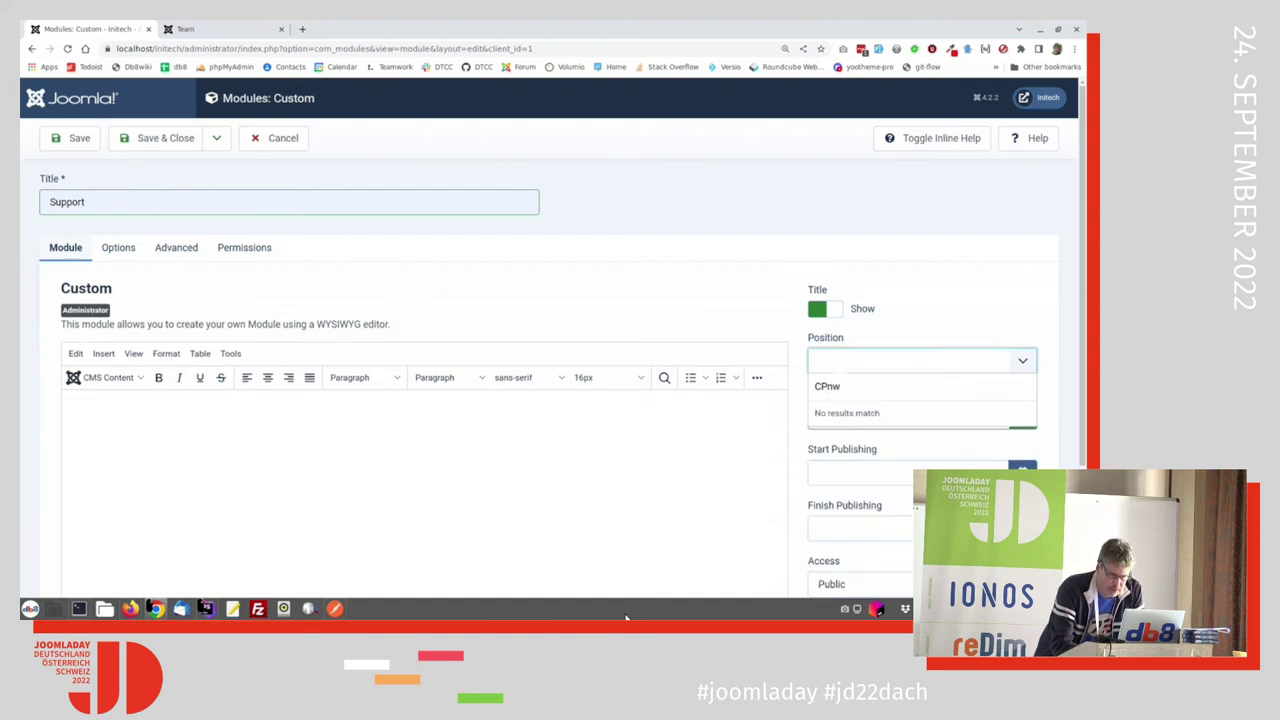
key(BackSpace)
key(BackSpace)
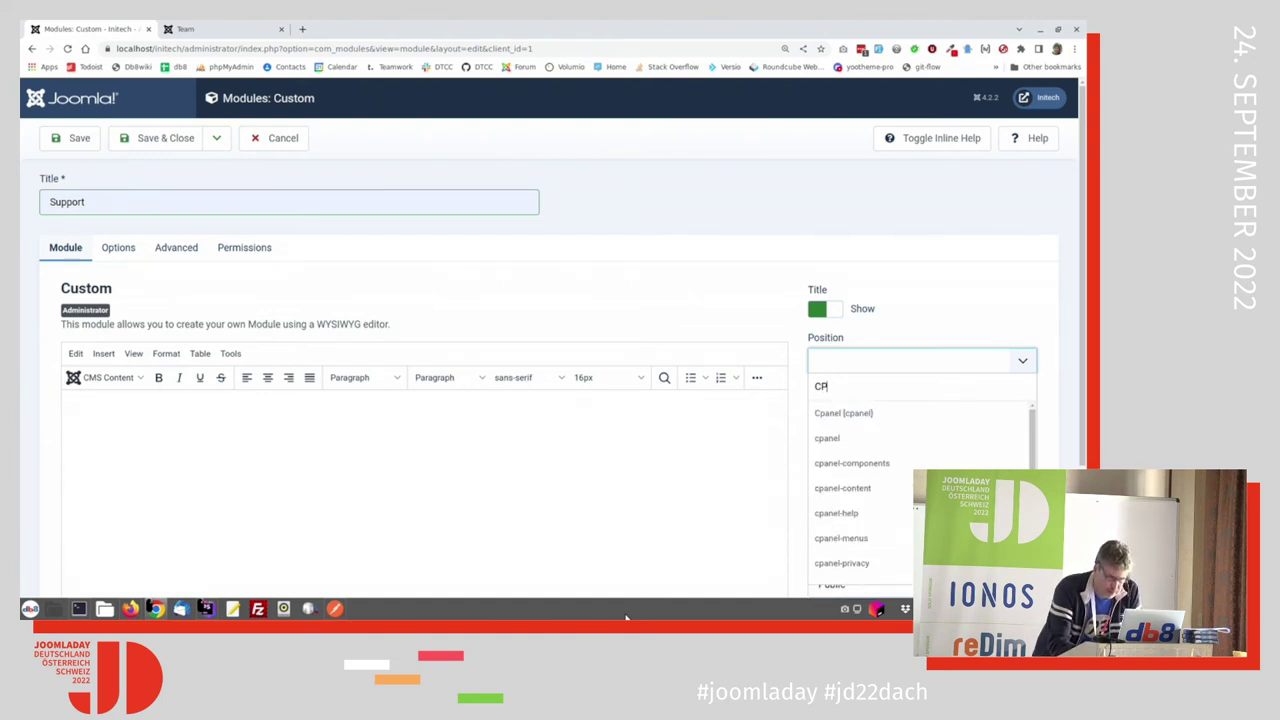
key(BackSpace)
key(BackSpace)
text(xpn)
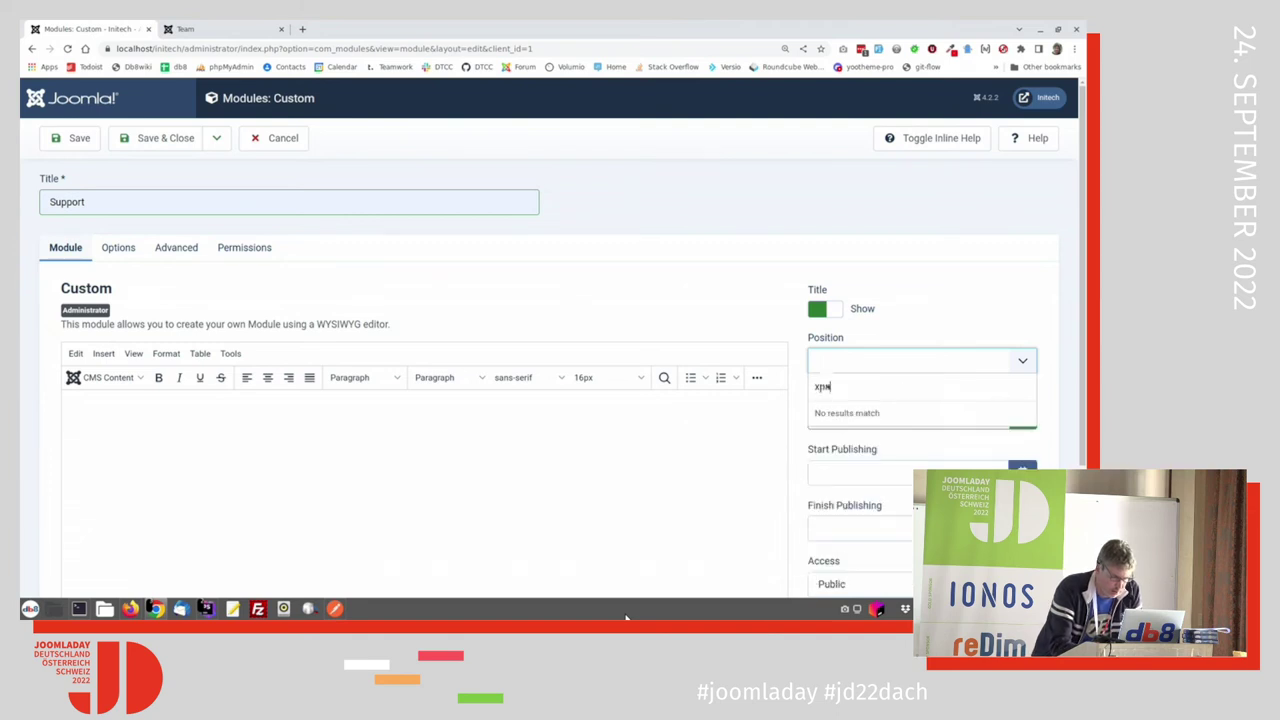
key(BackSpace)
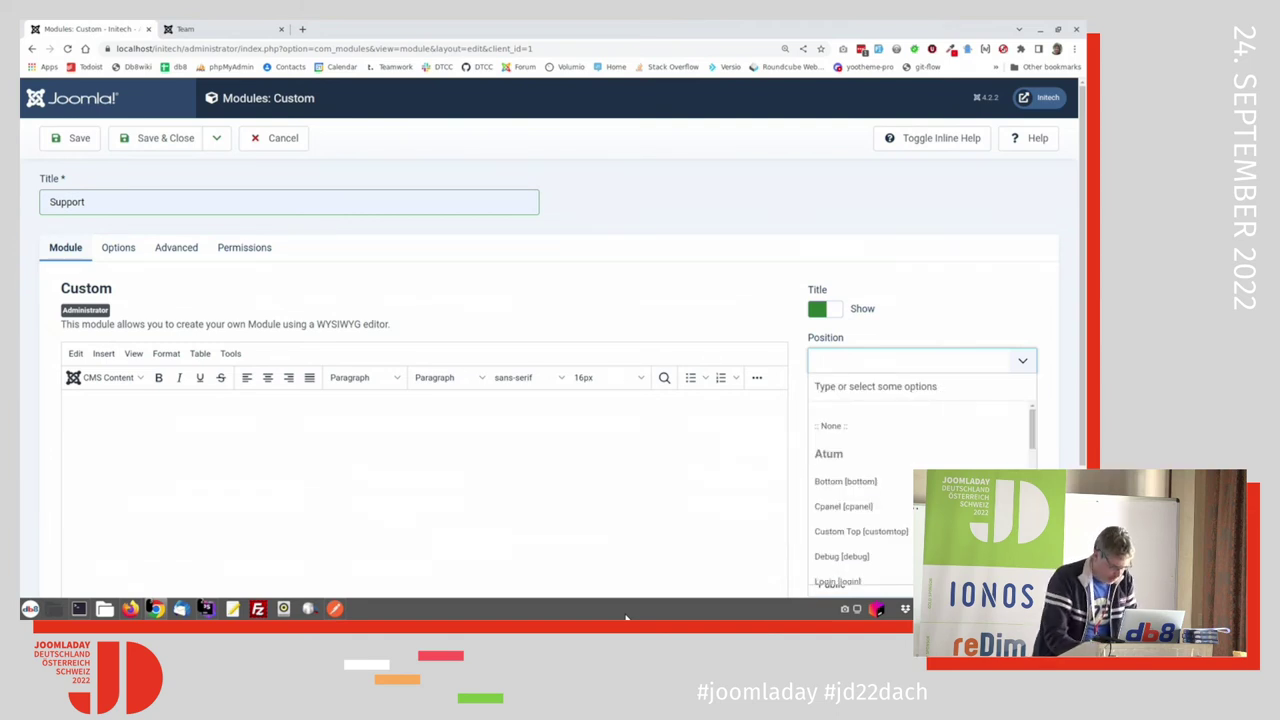
text(cpa)
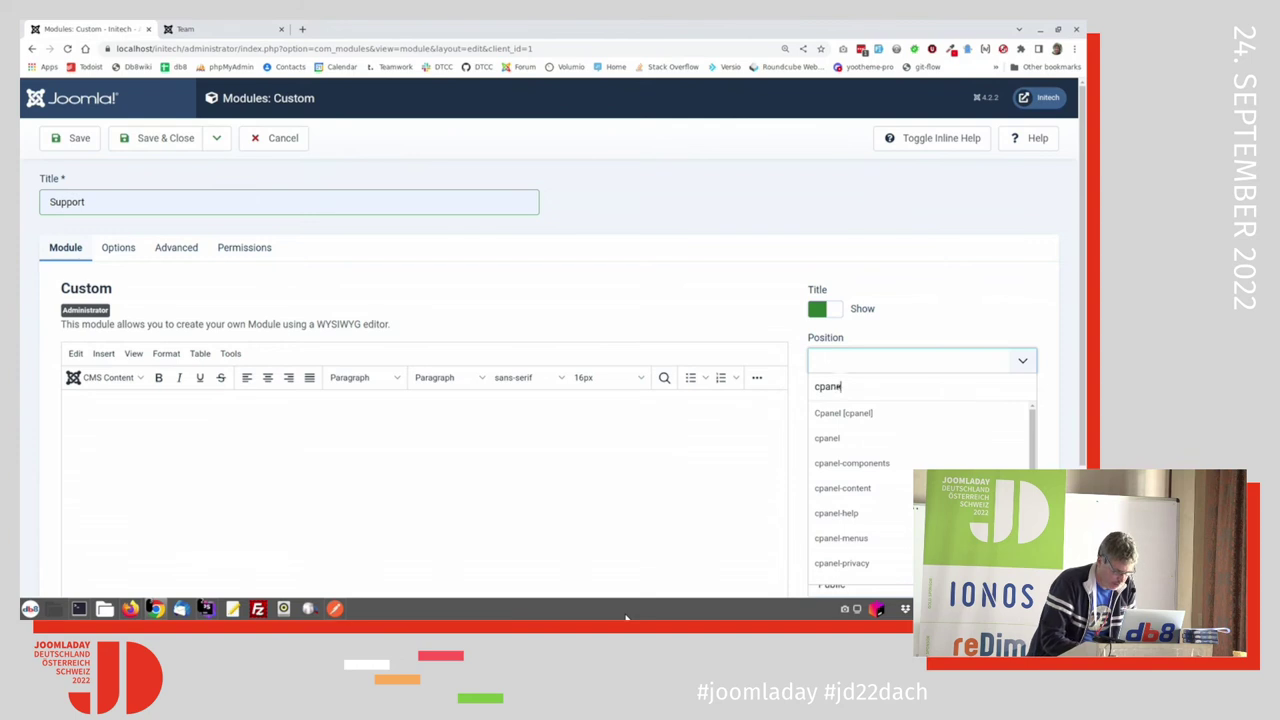
text(nelmarketingdashboard)
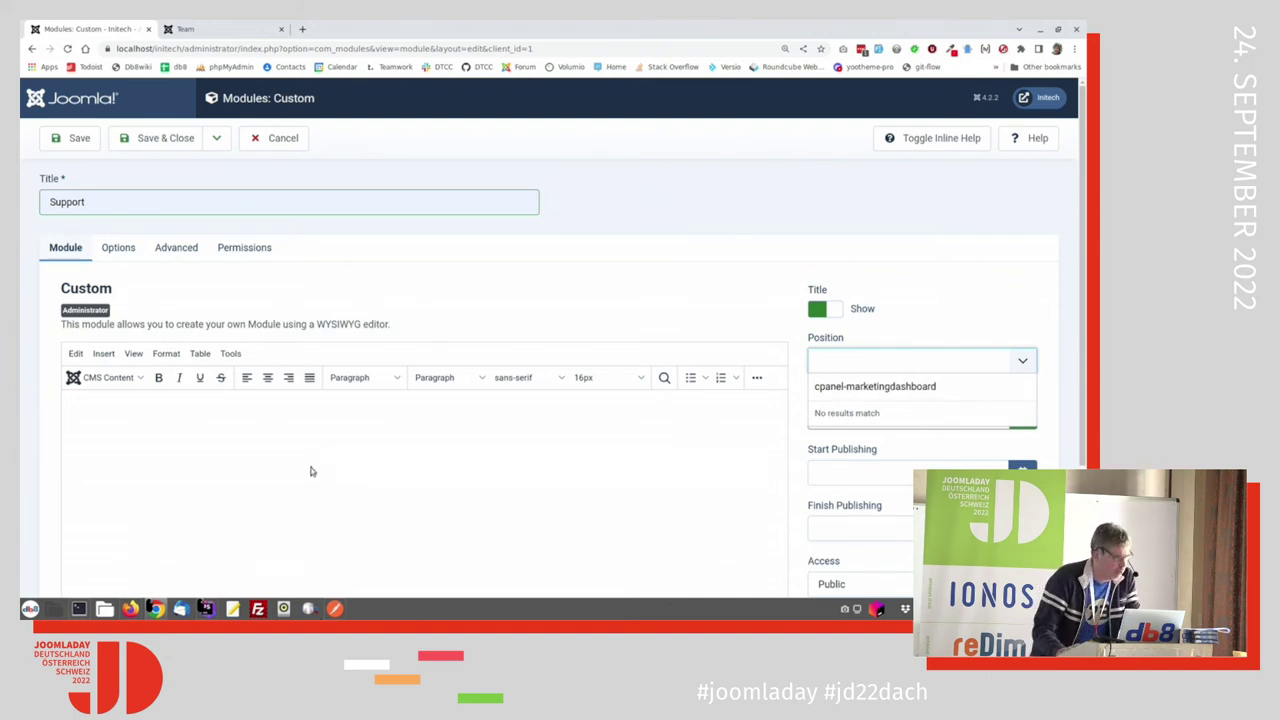
scroll(280, 550, down, 3)
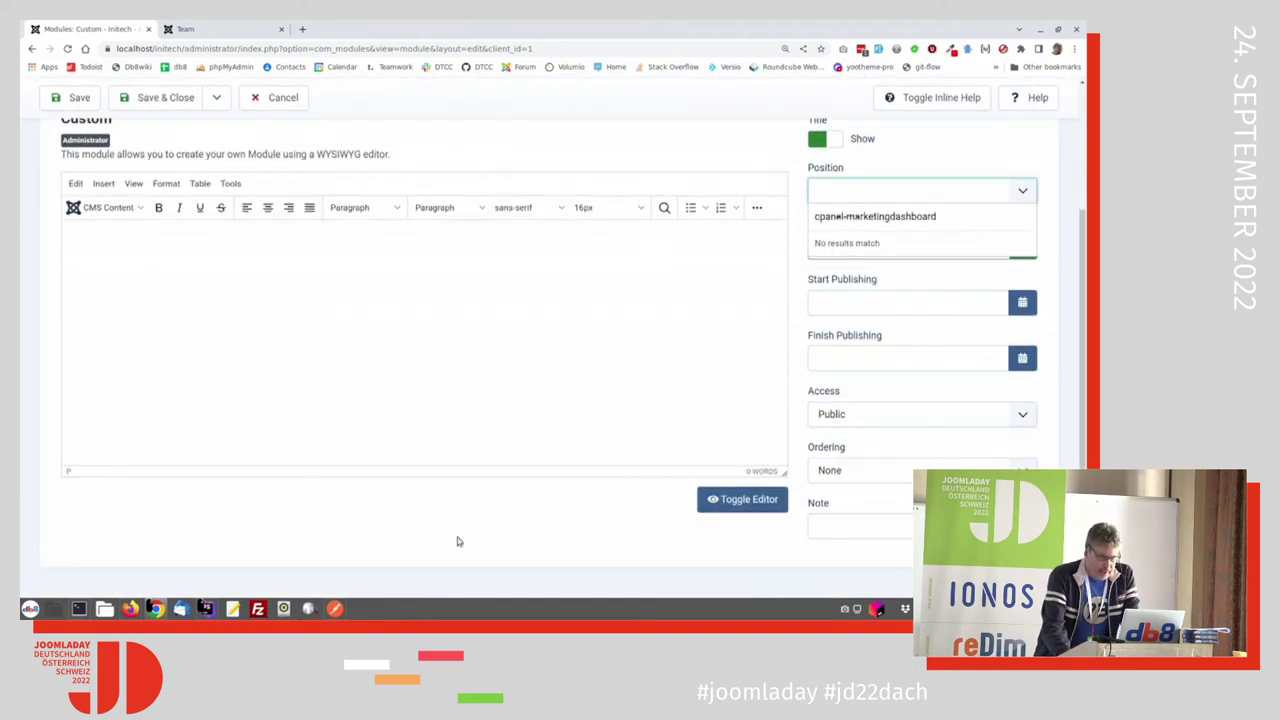
Step: Set the module's access to Marketing Level and save it
click(869, 418)
click(875, 446)
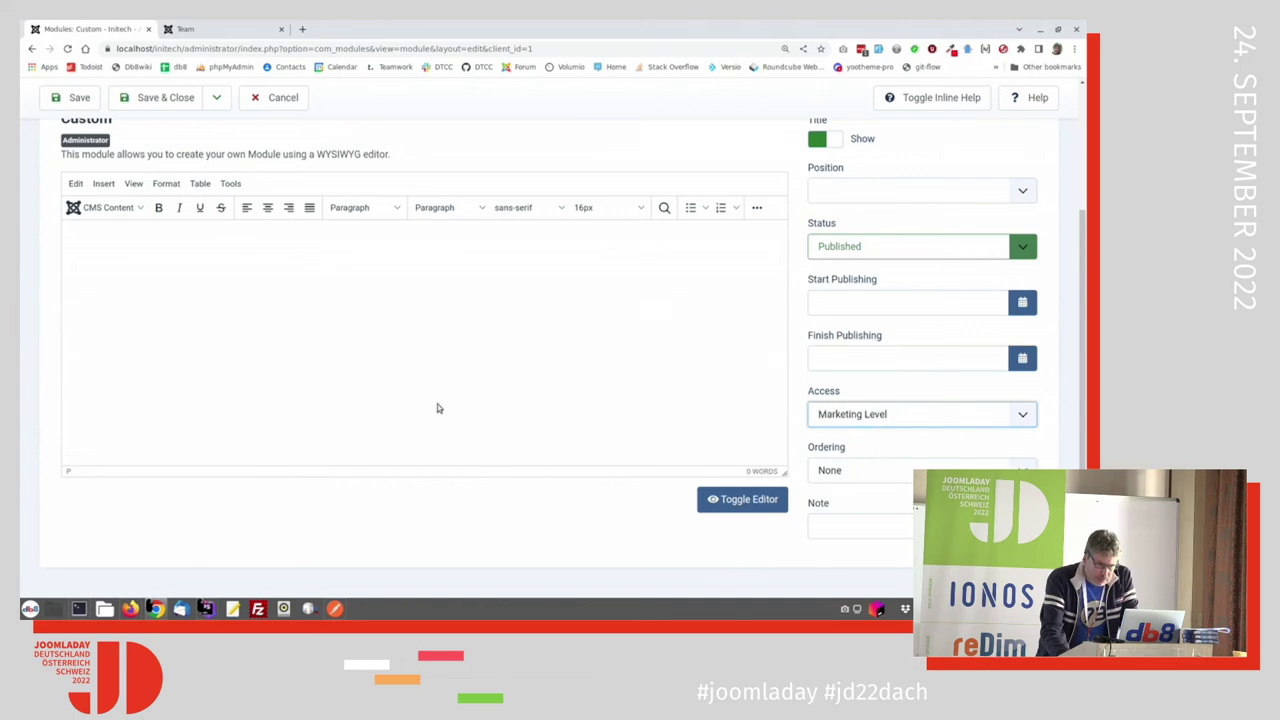
scroll(183, 241, up, 2)
scroll(183, 241, up, 2)
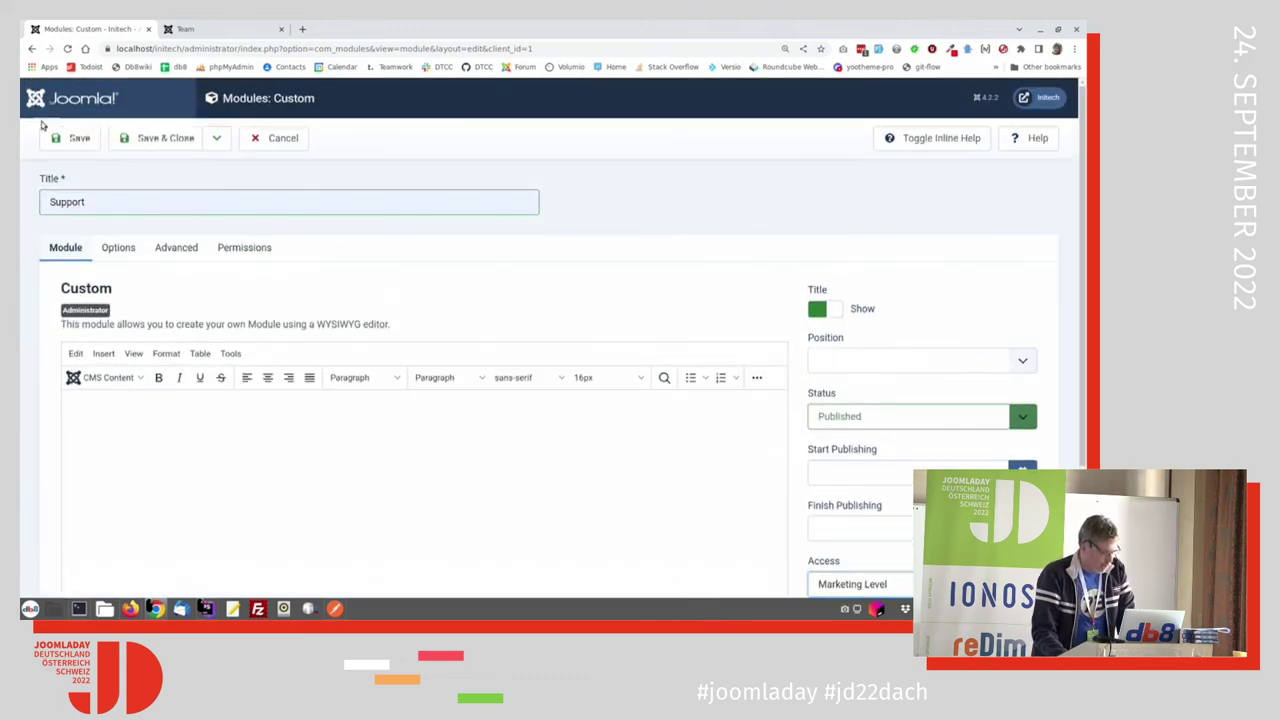
click(70, 138)
key(alt+Tab)
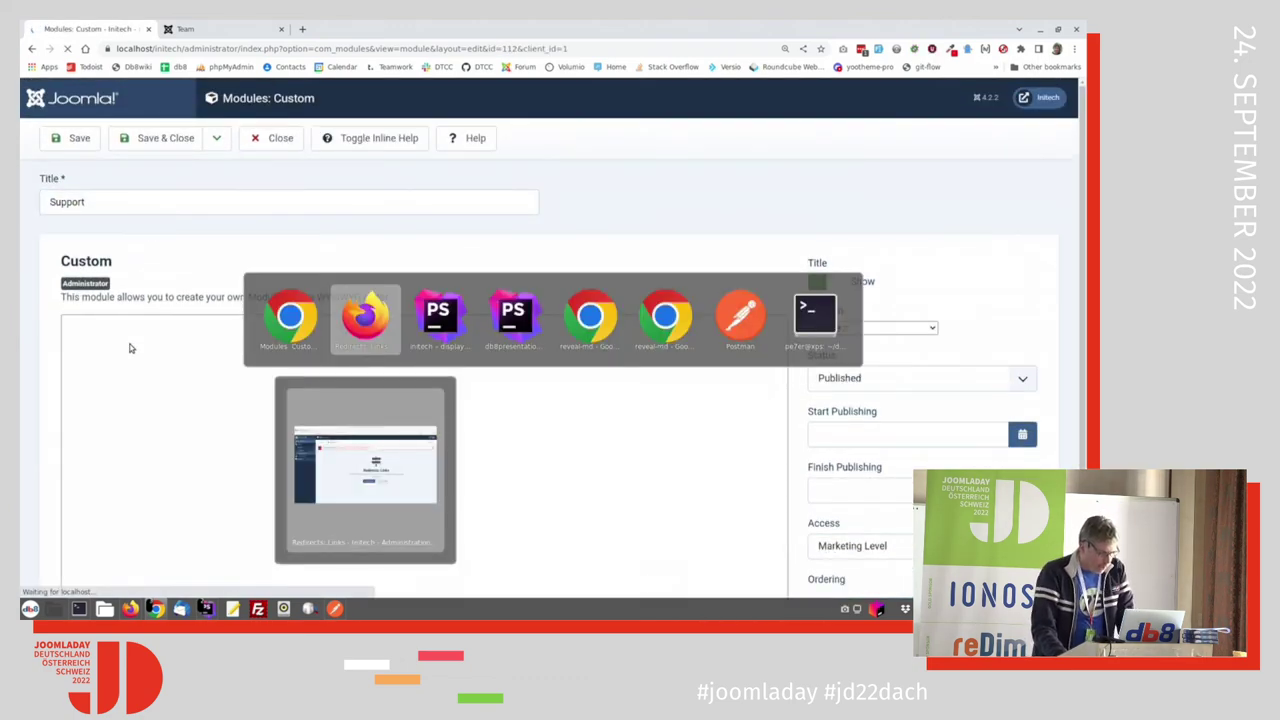
key(alt+Tab)
Step: Open dashboard-support-module.txt from Desktop > joomladay.fr 2022 > snippets and copy all its code
key(alt+shift+Tab)
key(alt+shift+Tab)
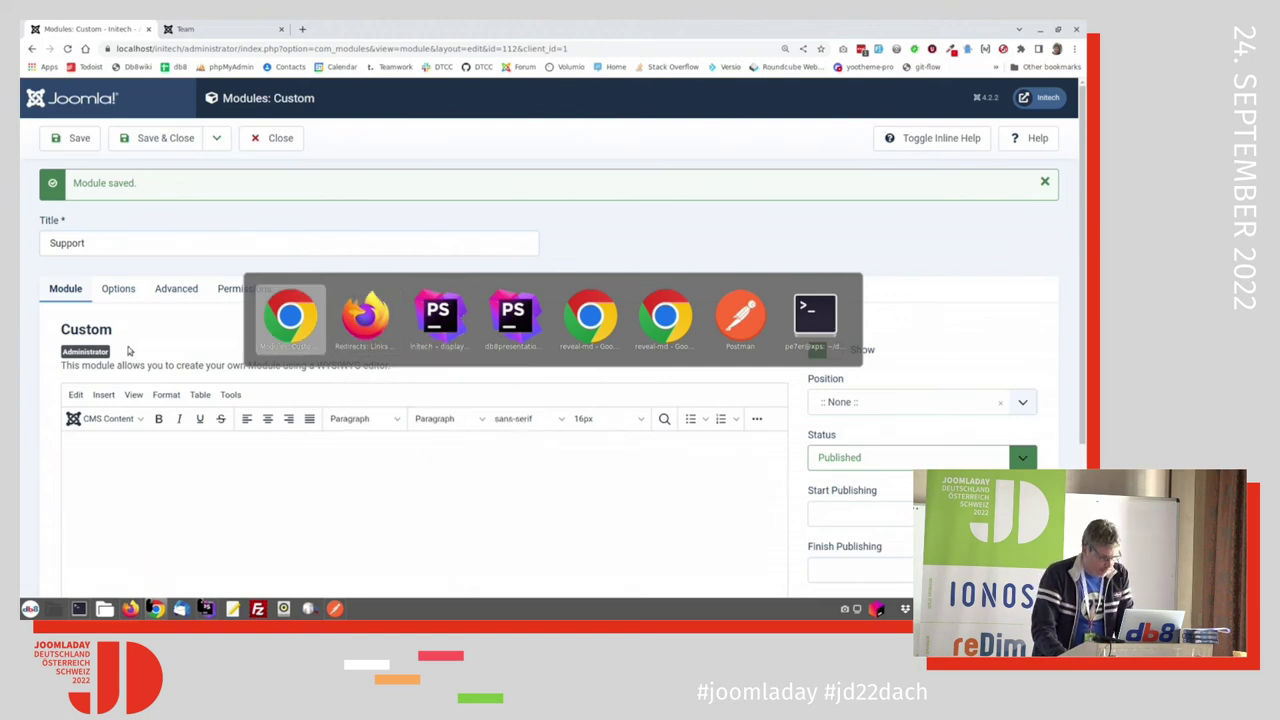
click(104, 608)
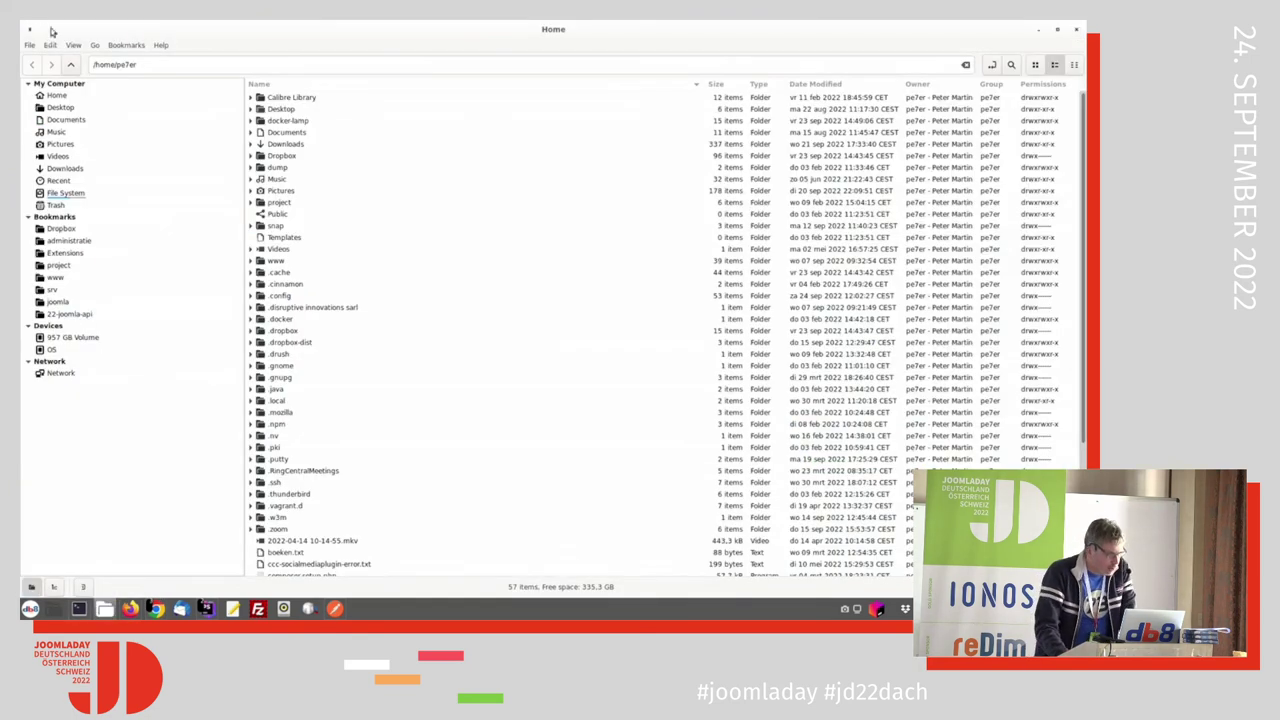
click(60, 108)
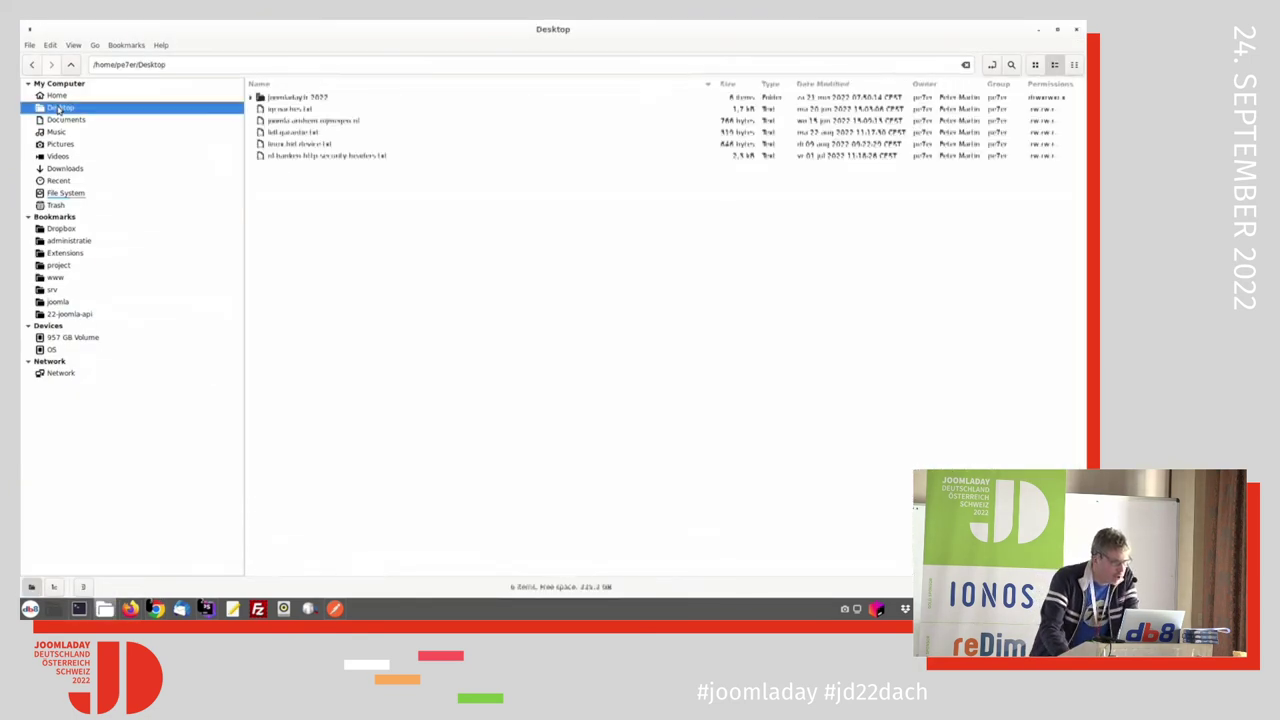
double_click(297, 98)
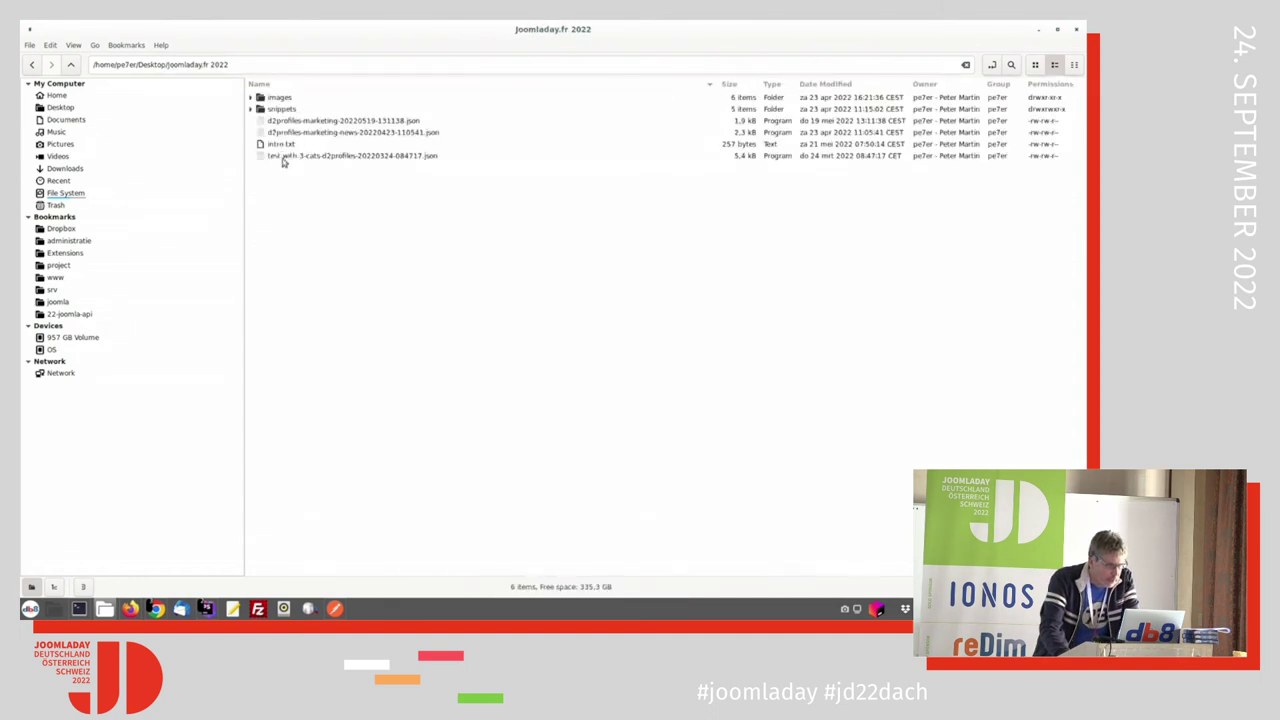
double_click(280, 110)
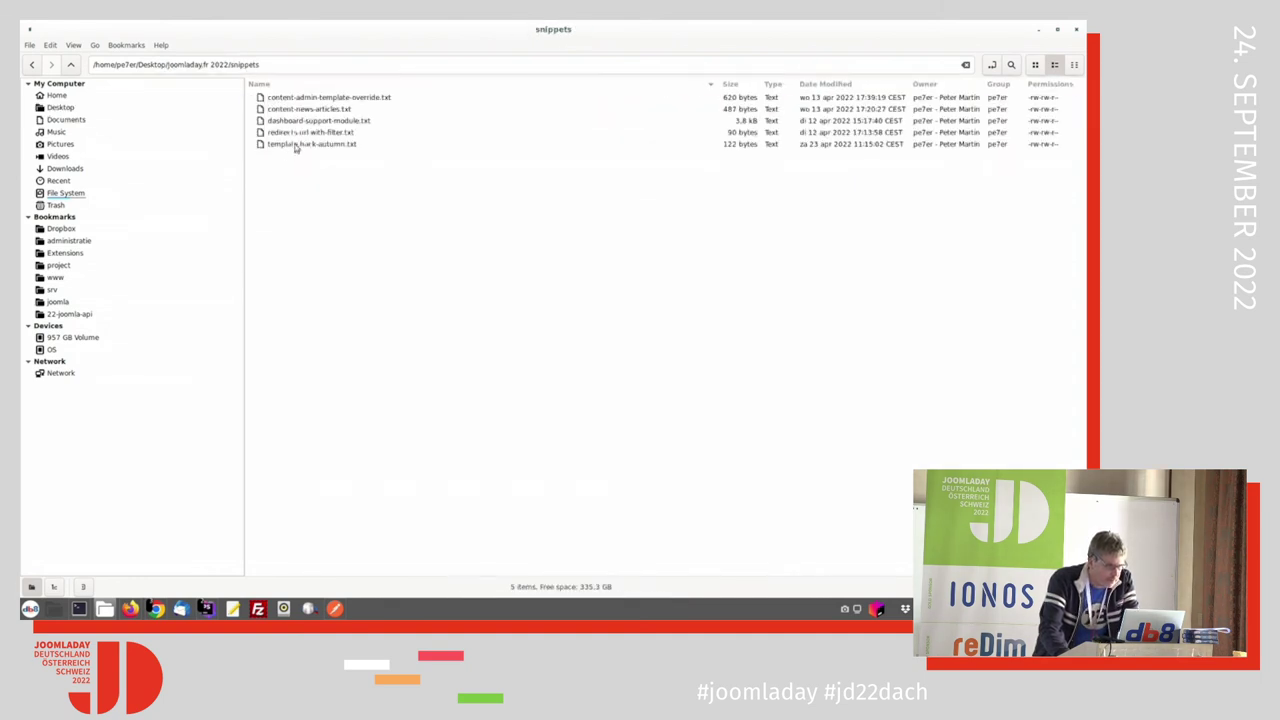
double_click(305, 122)
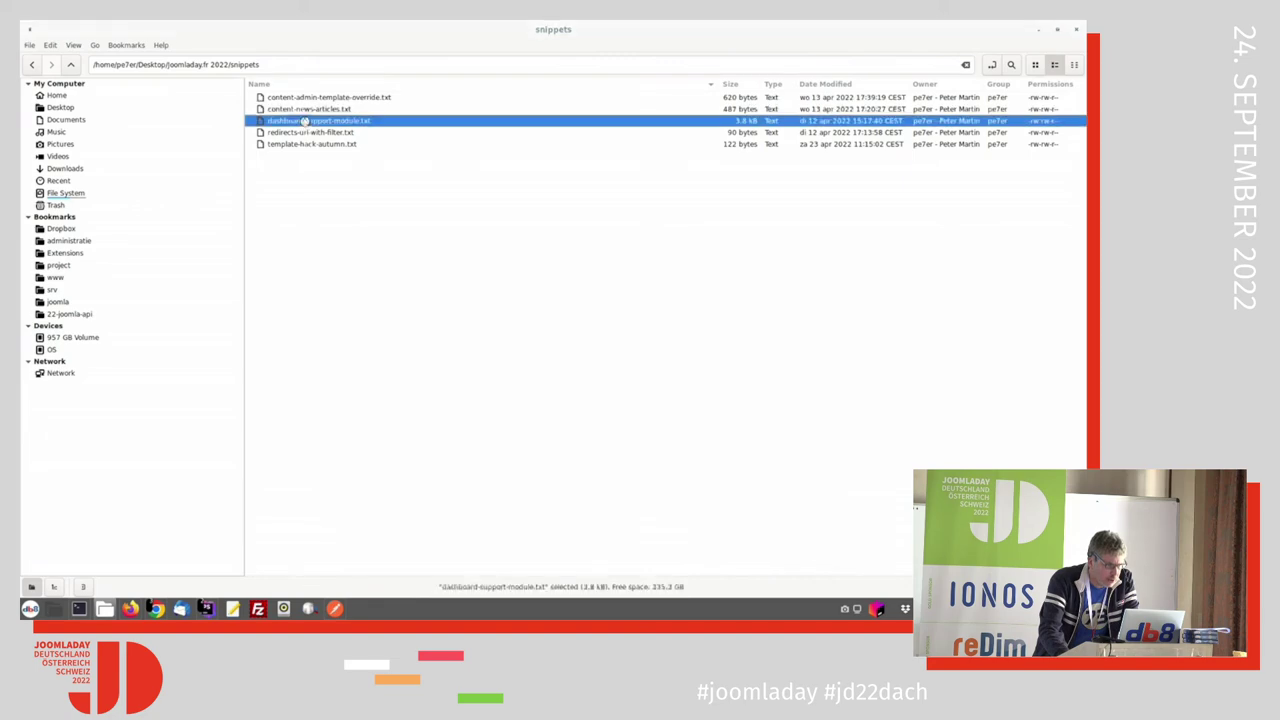
click(333, 331)
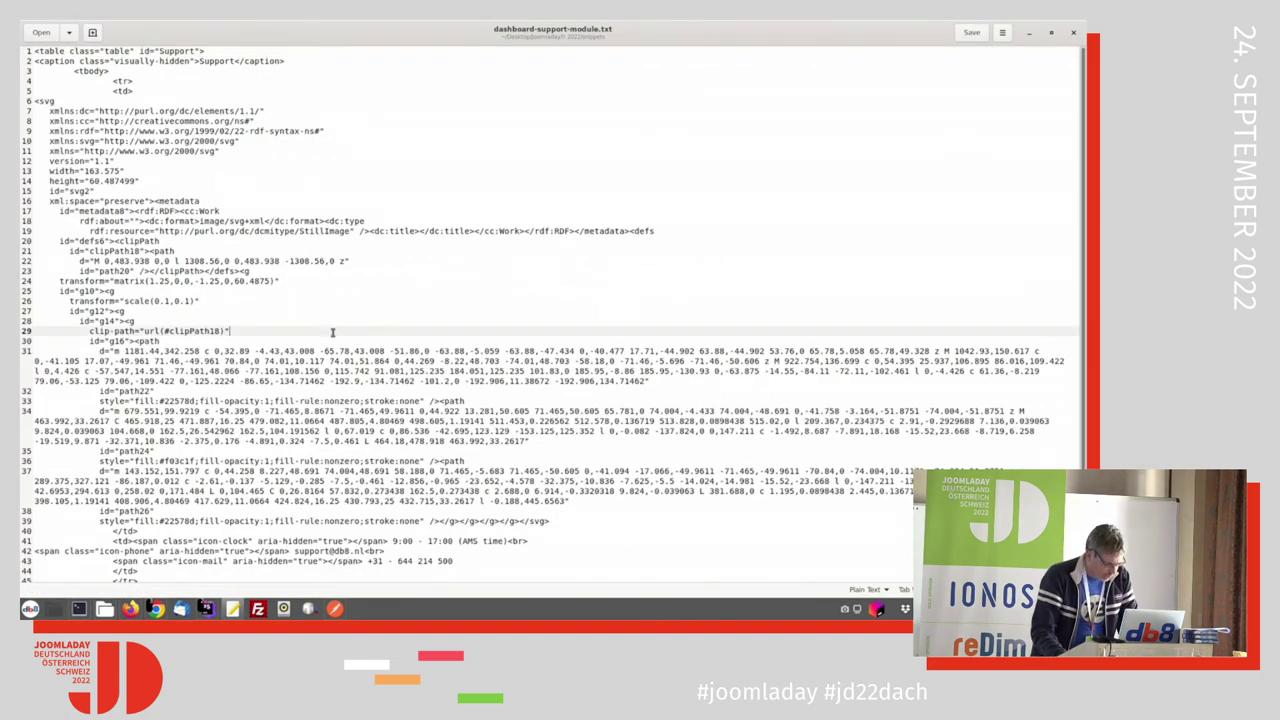
key(ctrl+a)
key(alt+Tab)
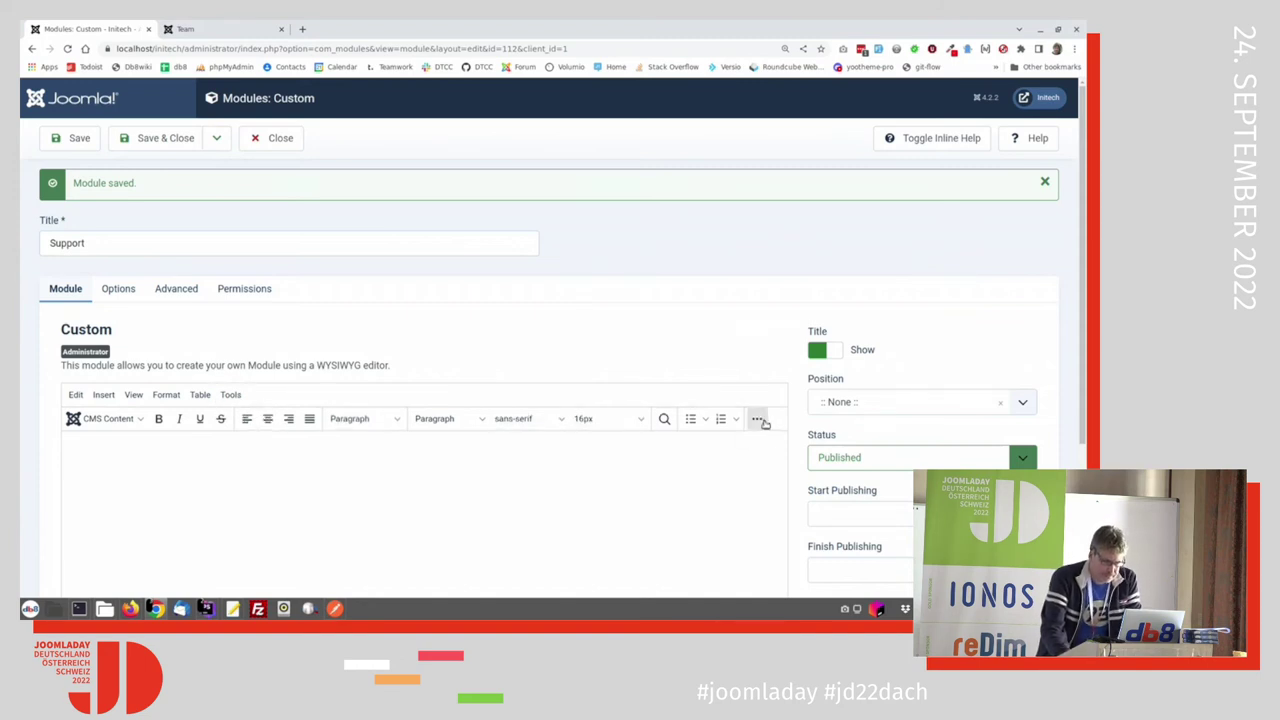
Step: Paste the support snippet into the module's empty content area
click(757, 419)
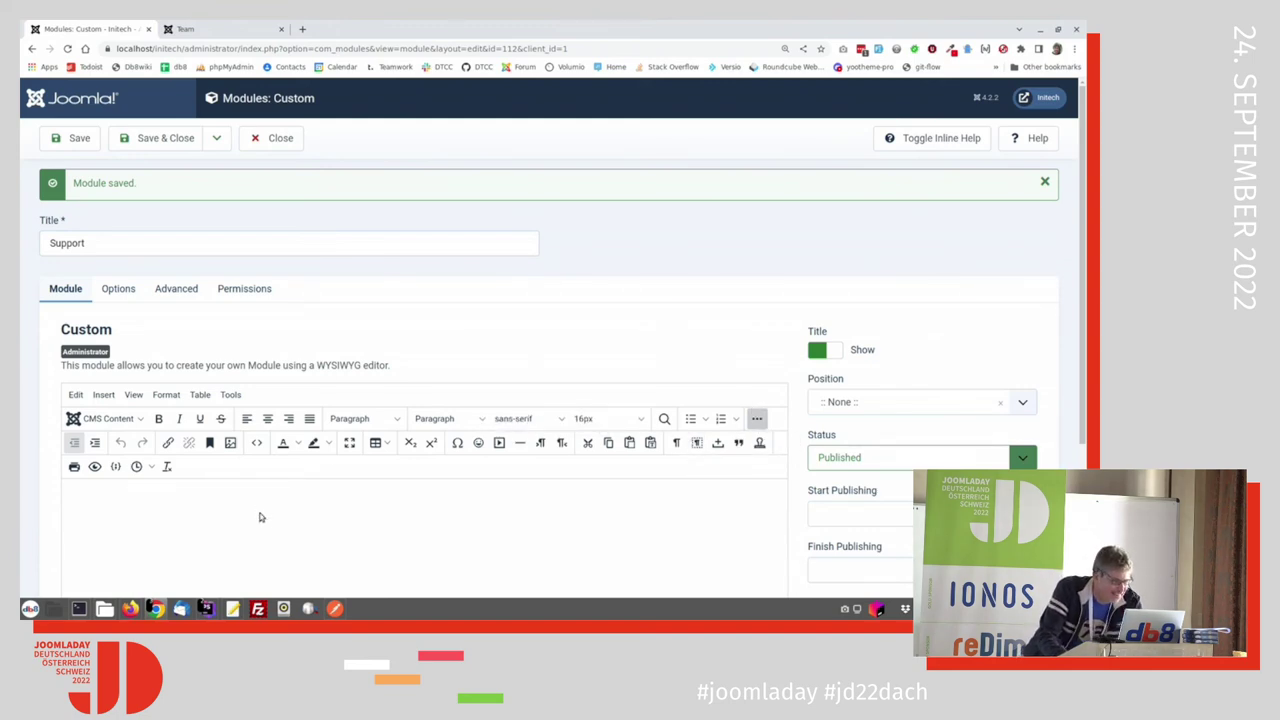
scroll(259, 517, down, 3)
click(266, 451)
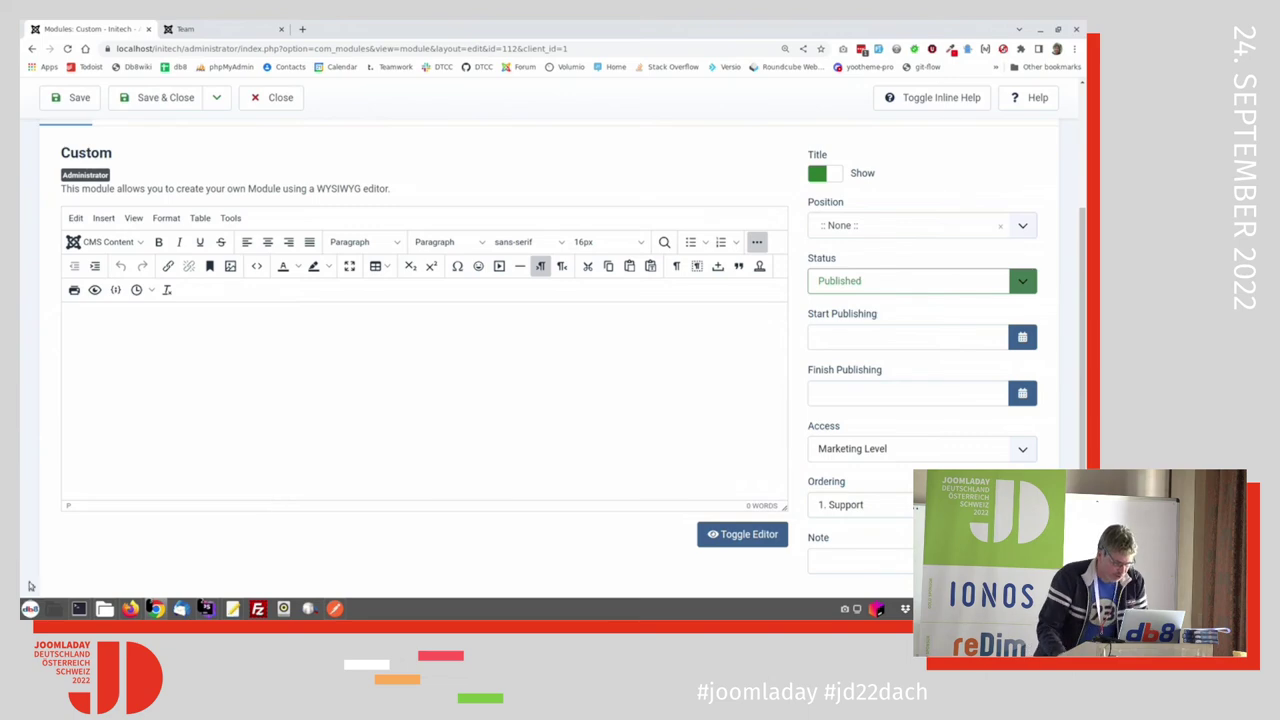
key(ctrl+v)
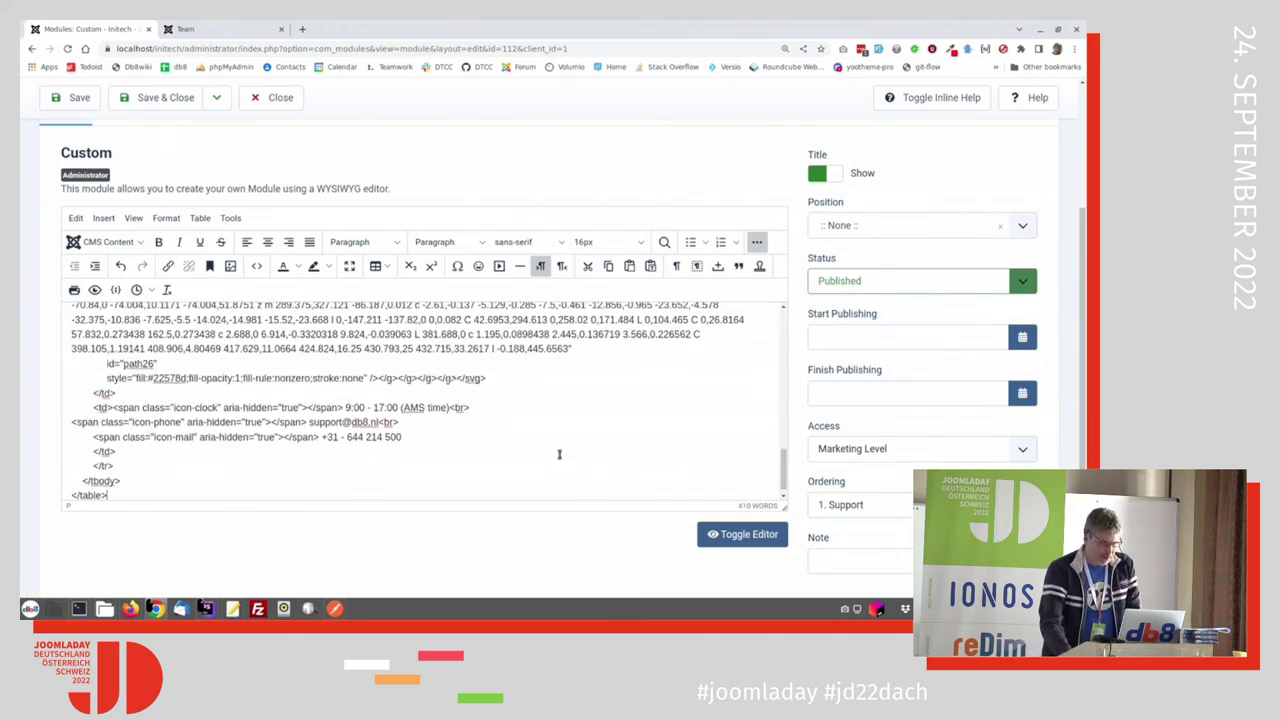
Step: Replace the content with the snippet in raw HTML view, then Save & Close
click(748, 535)
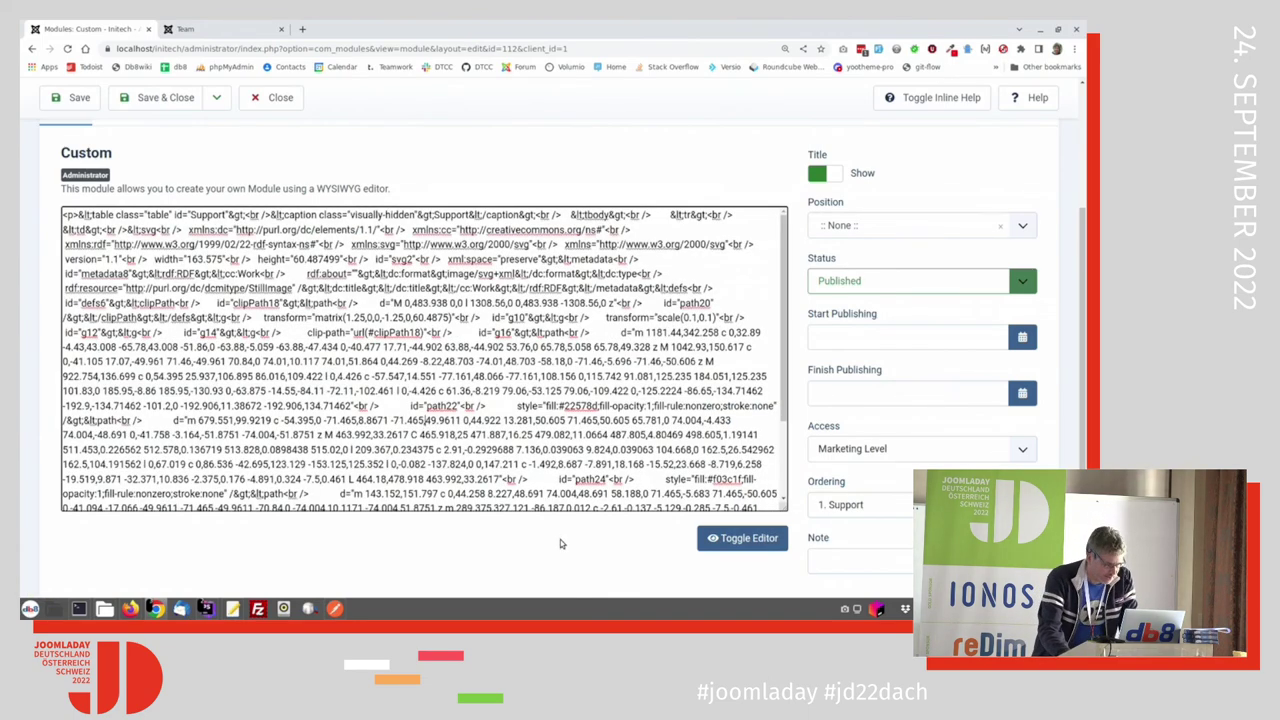
key(ctrl+a)
key(Delete)
key(ctrl+v)
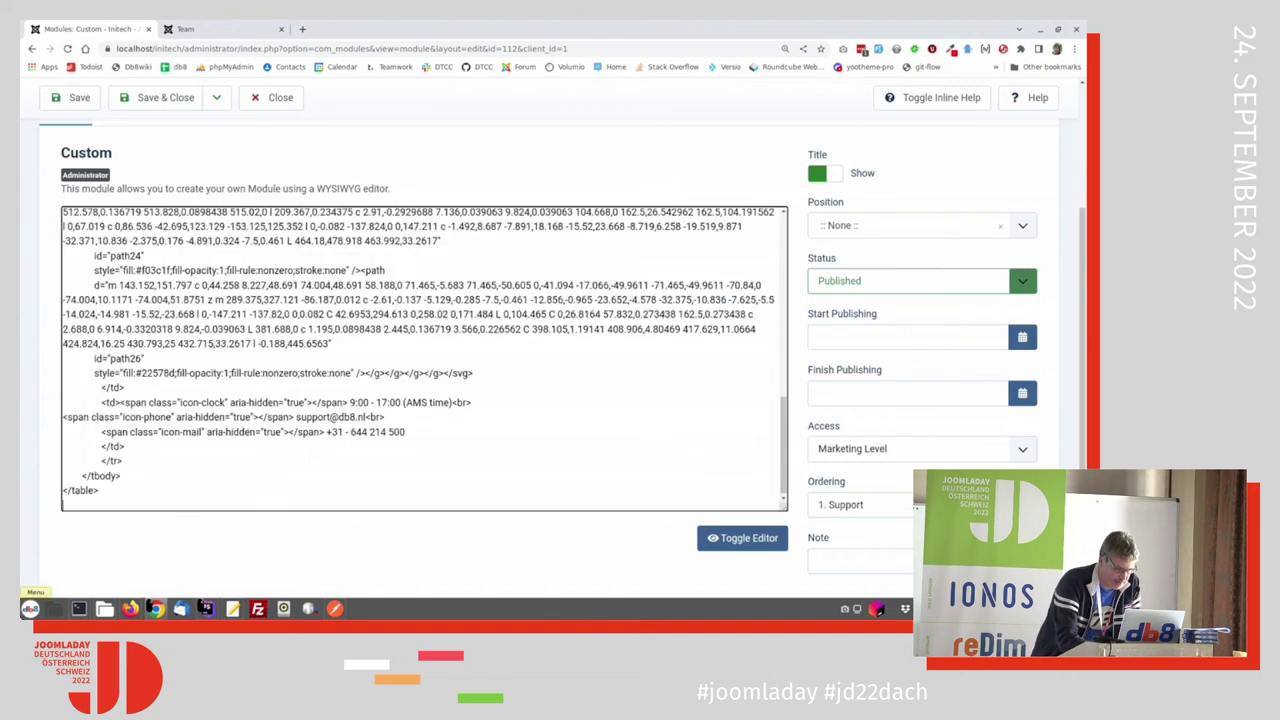
click(178, 97)
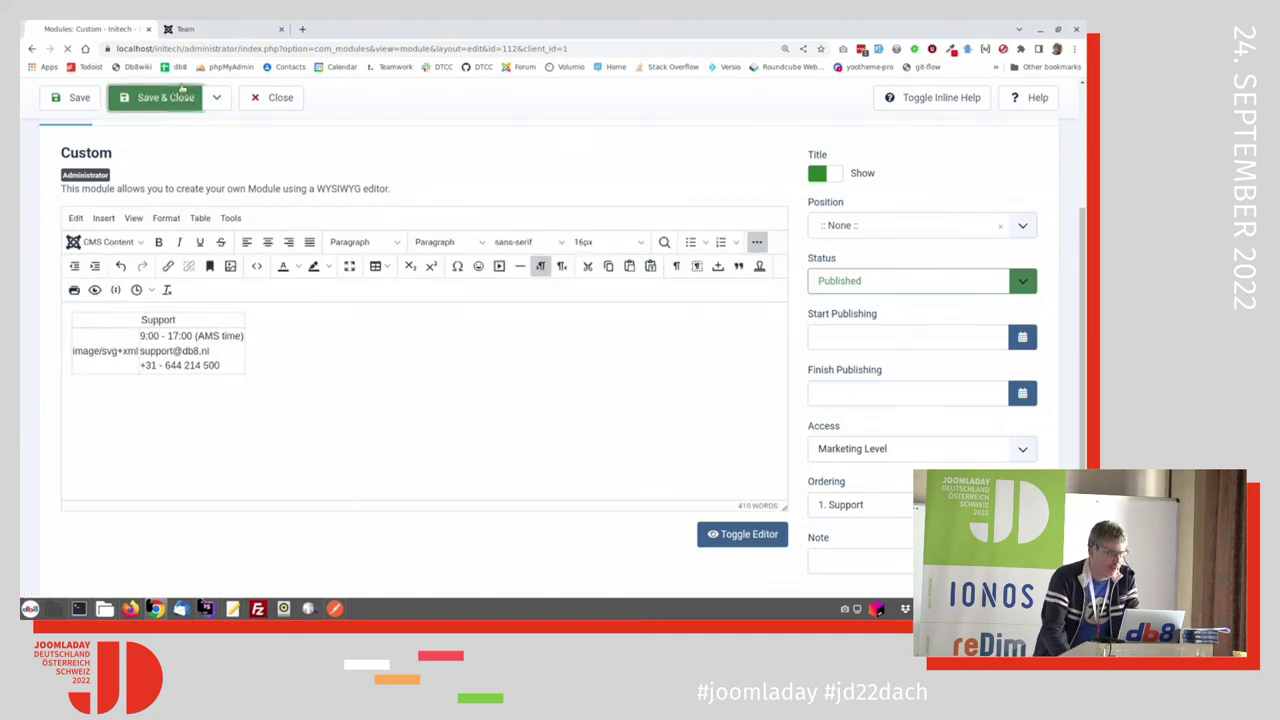
click(214, 31)
click(137, 33)
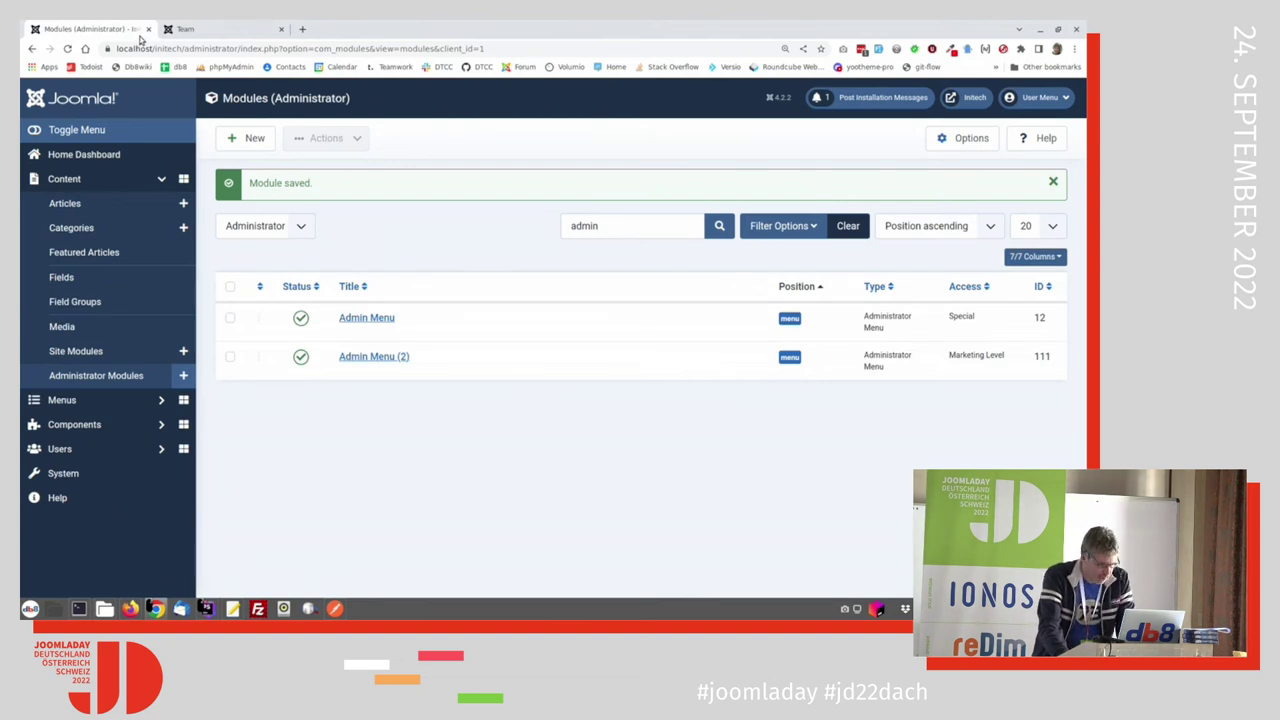
Step: Browse the marketing user's Home Dashboard and Content sidebar, then switch back to the administrator
key(alt+Tab)
key(alt+Tab)
key(alt+Tab)
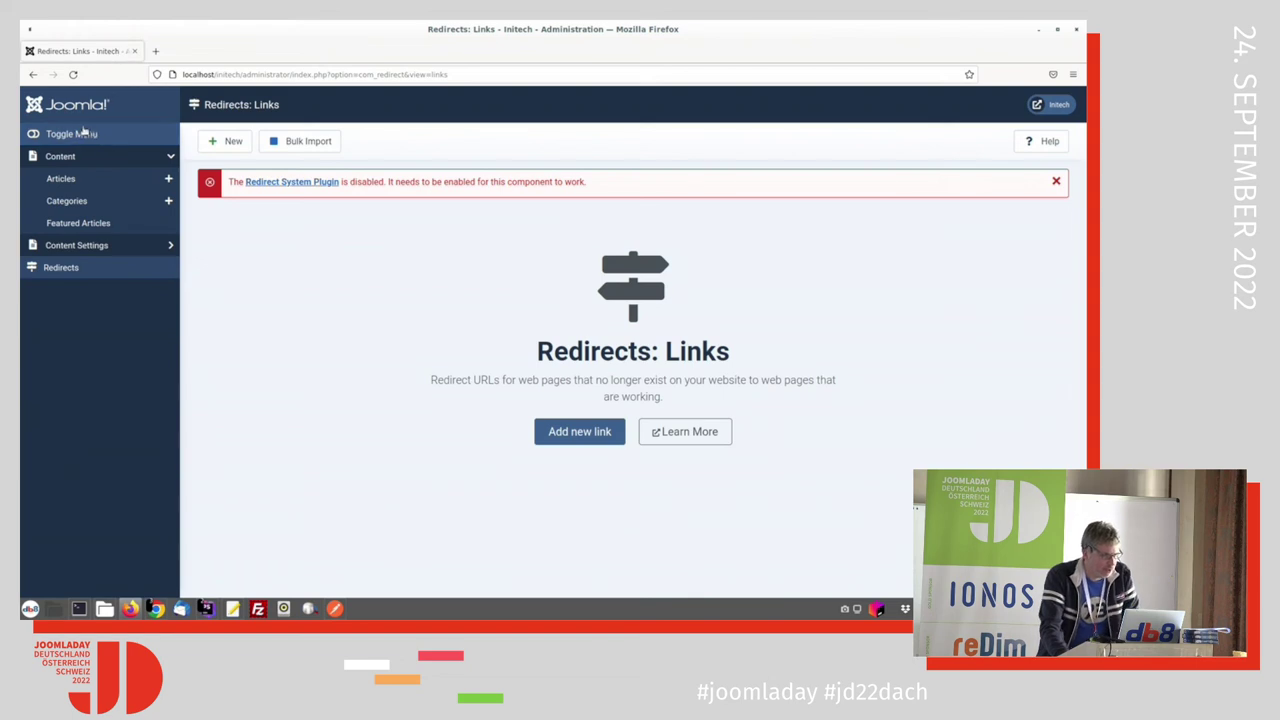
click(62, 157)
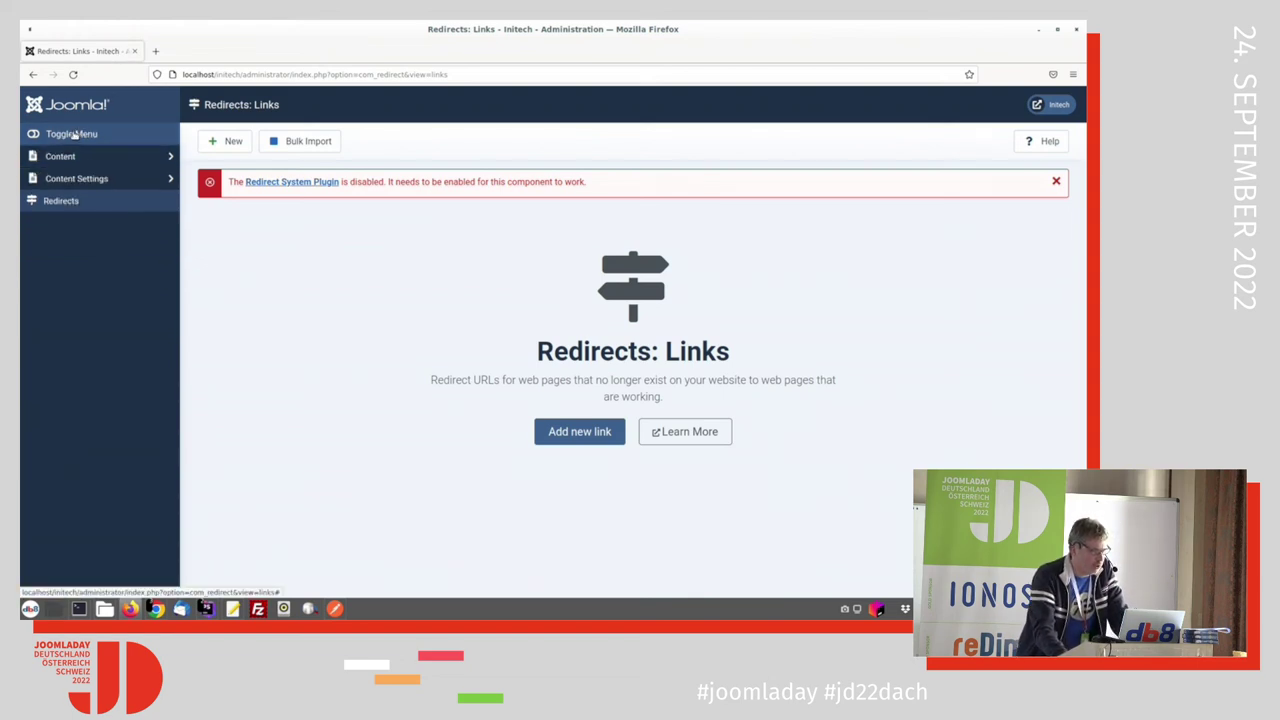
click(78, 108)
click(62, 180)
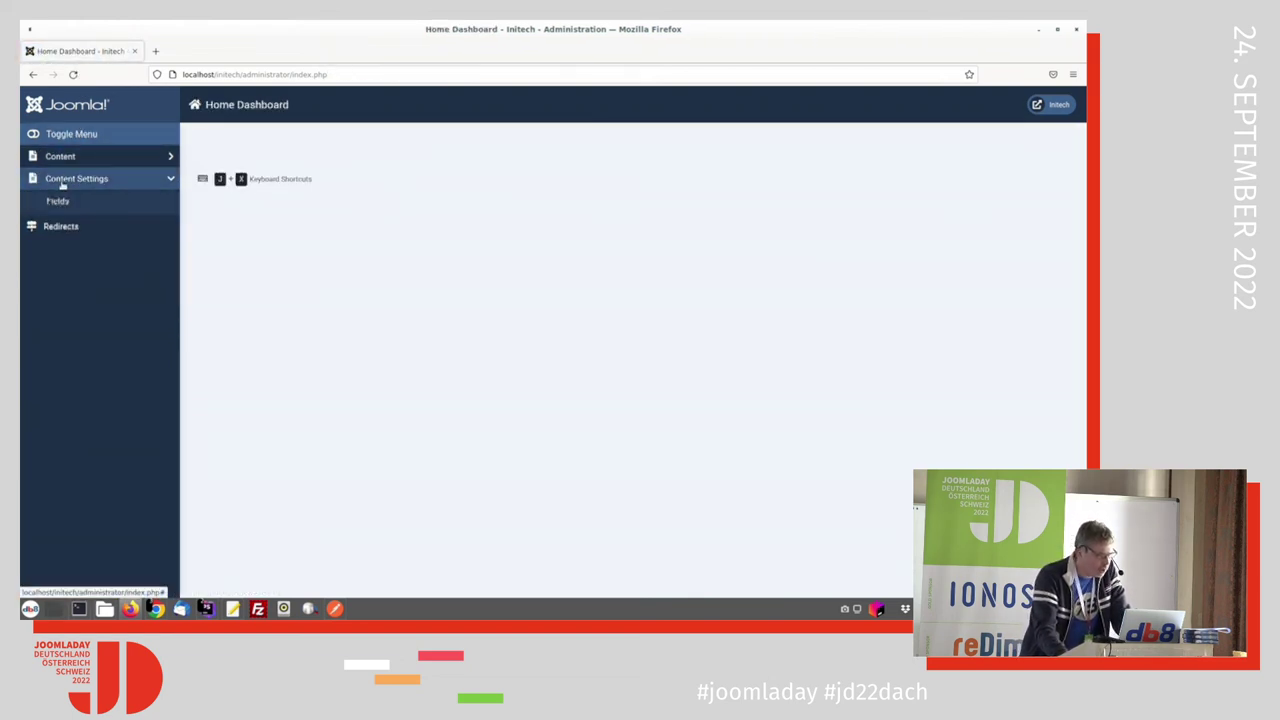
click(60, 157)
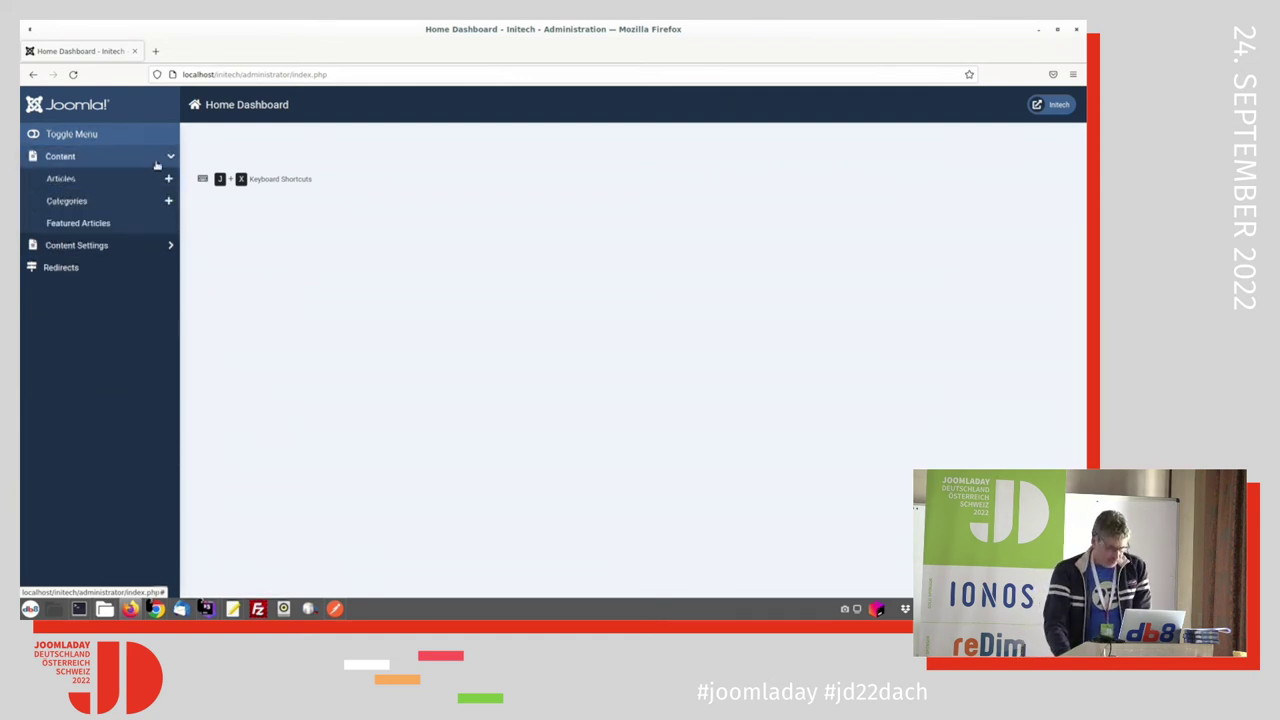
key(alt+Tab)
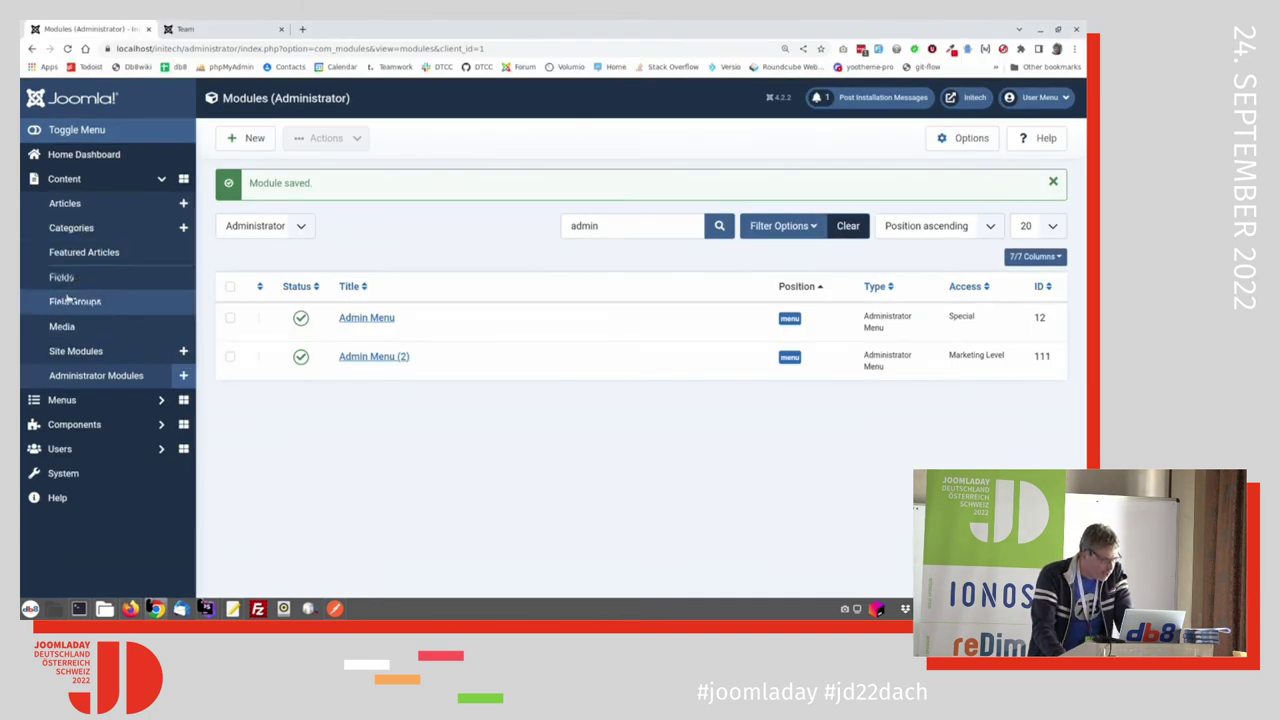
Step: Set Dashboard to marketingdashboard on the Marketing Menu's COM_CONTENT_MENUS heading and Save & Close
click(61, 400)
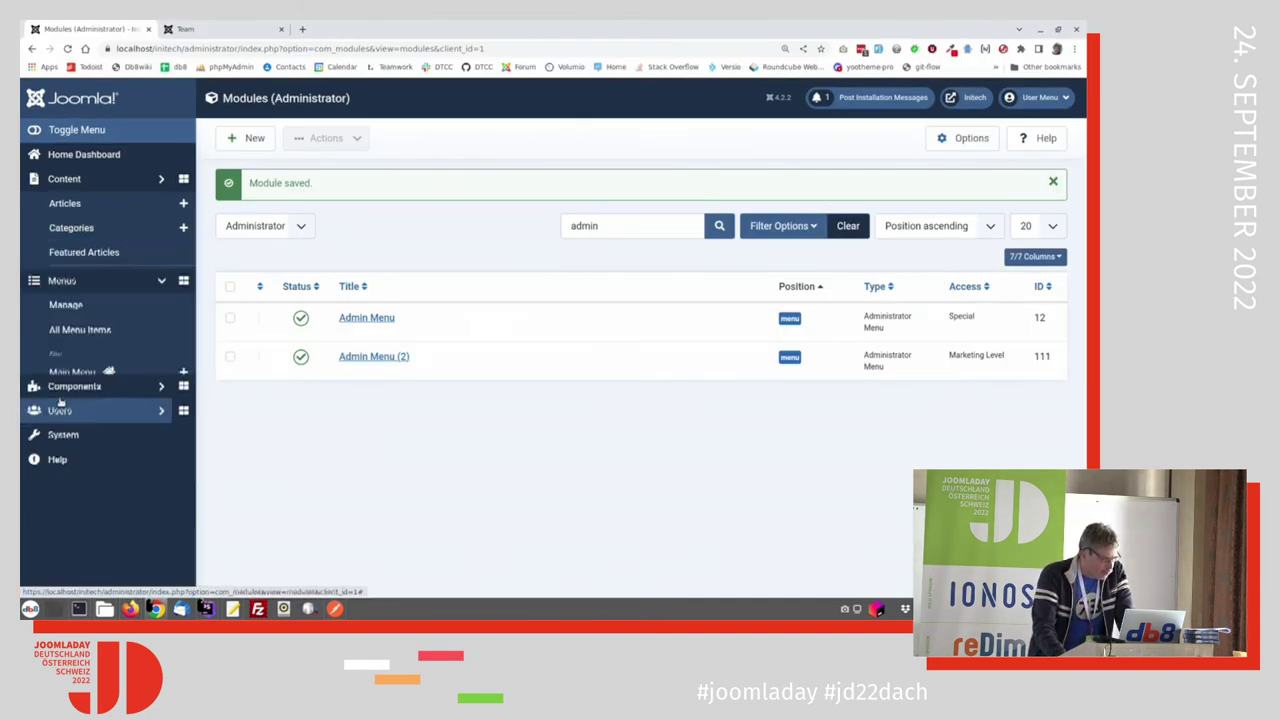
click(78, 338)
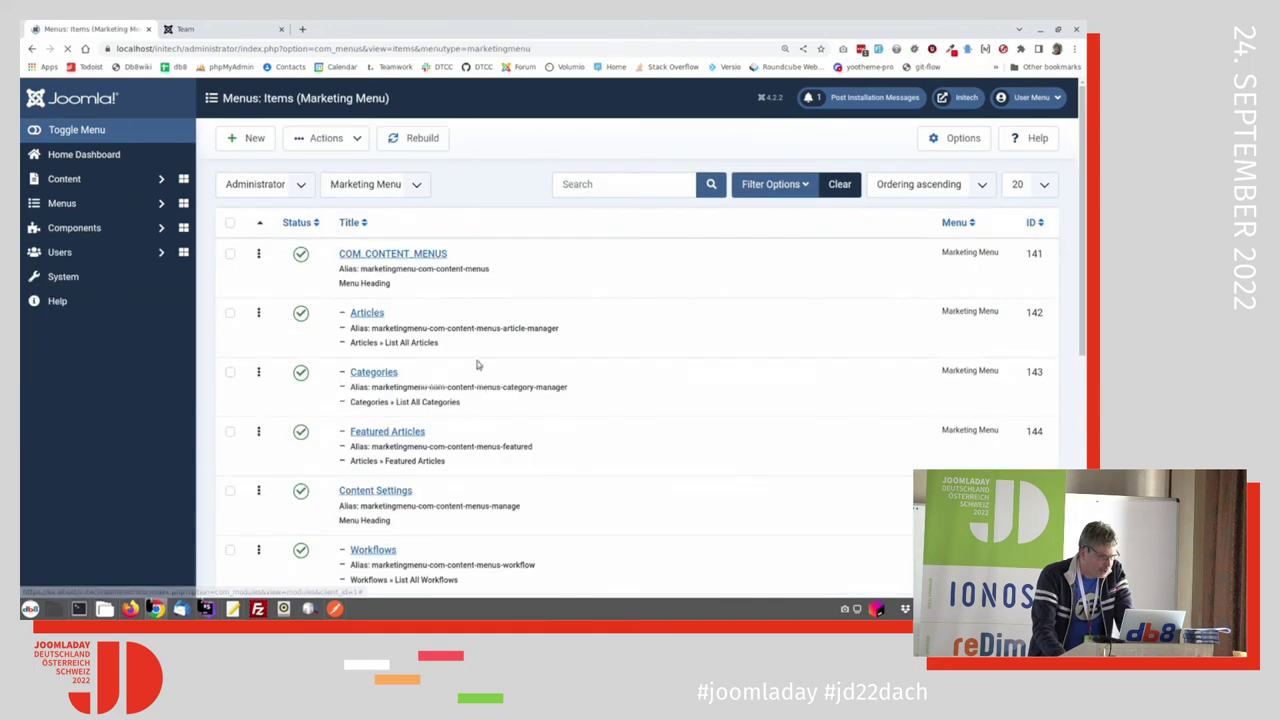
click(404, 279)
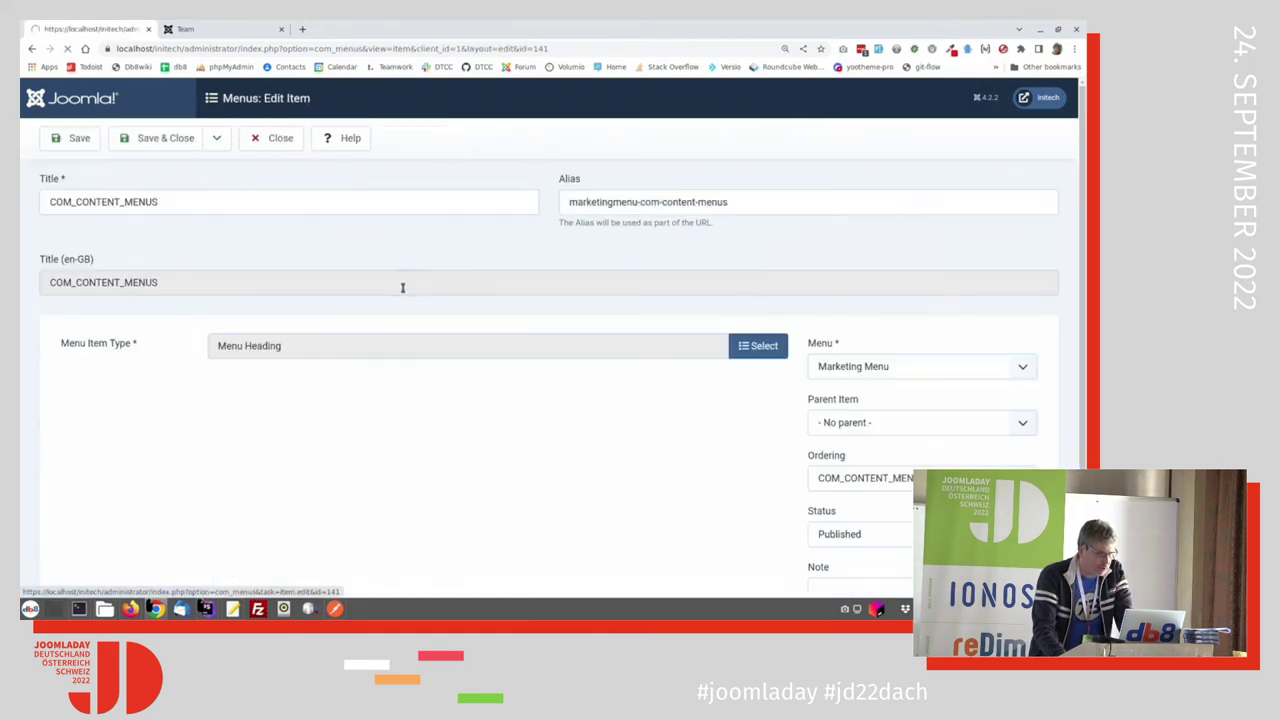
click(120, 330)
scroll(98, 437, down, 1)
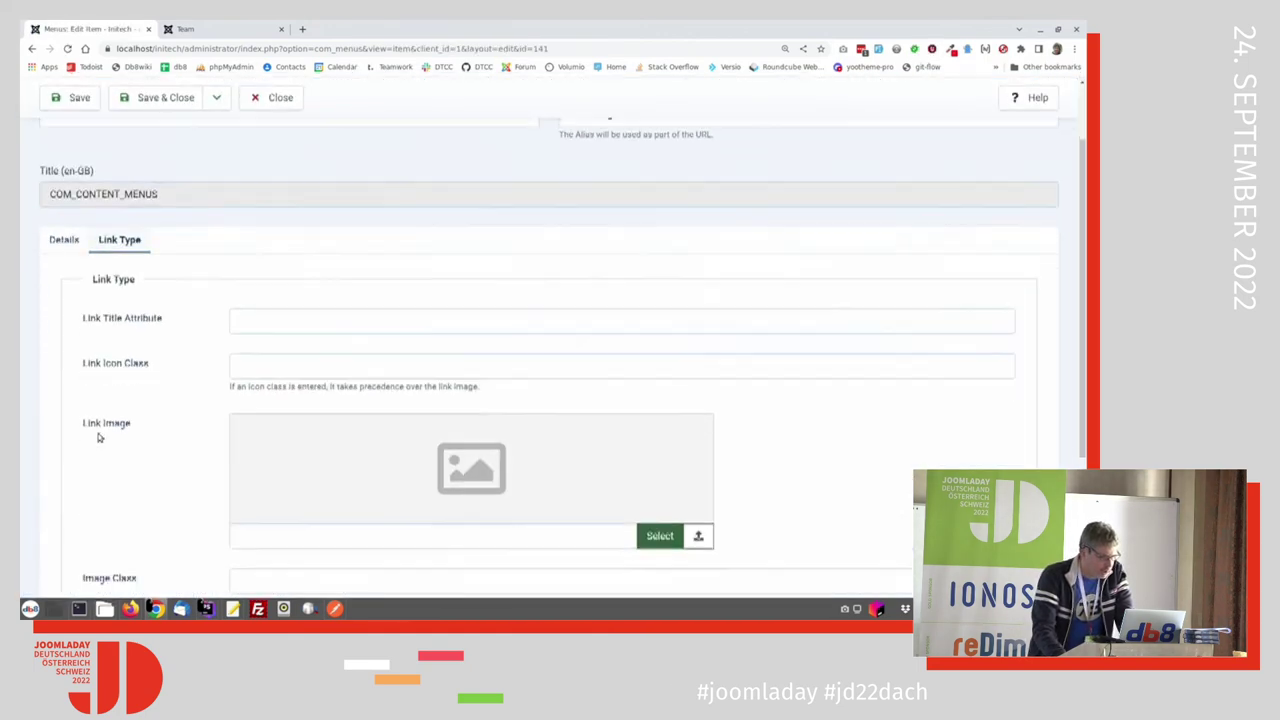
scroll(98, 437, down, 2)
click(248, 490)
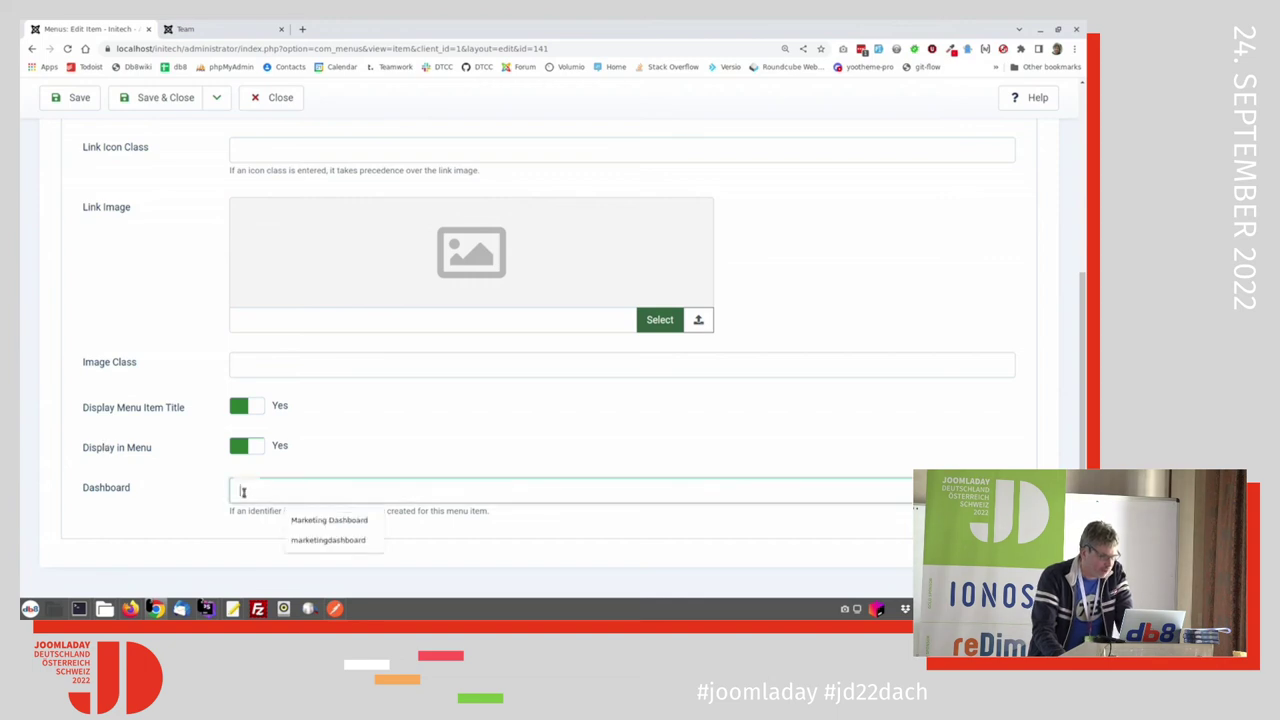
key(Down)
key(Down)
key(Return)
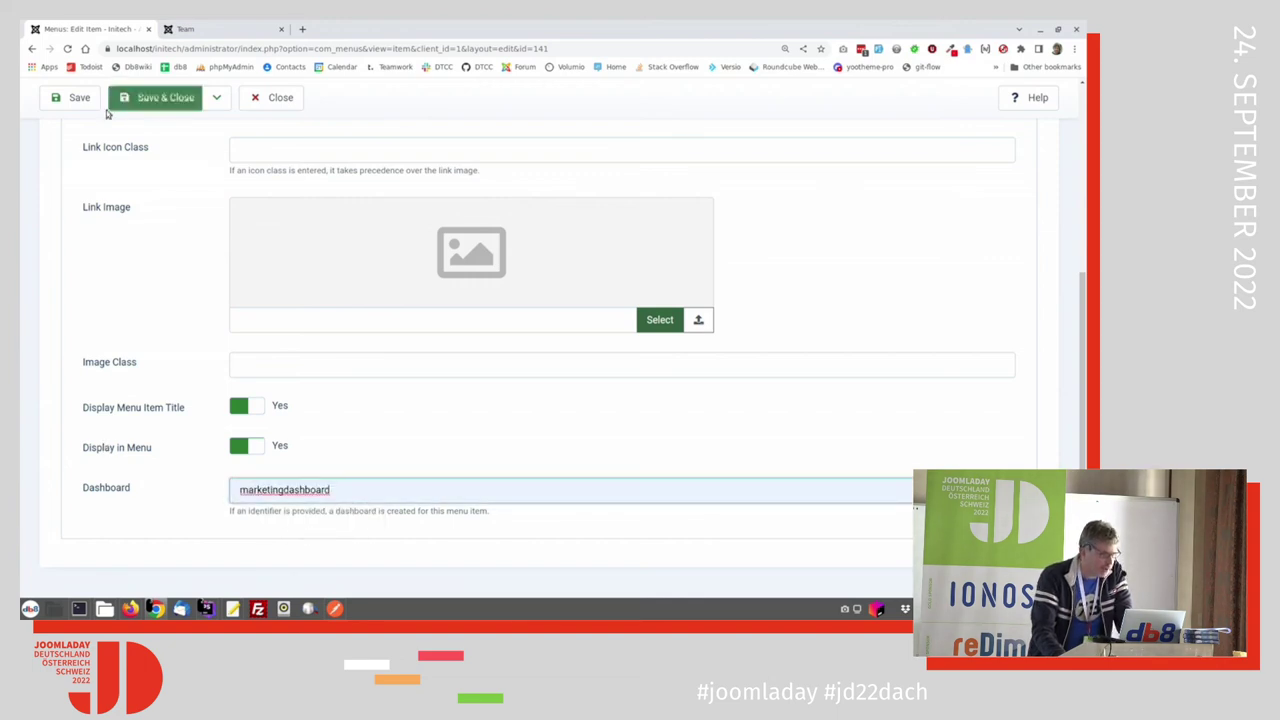
click(155, 97)
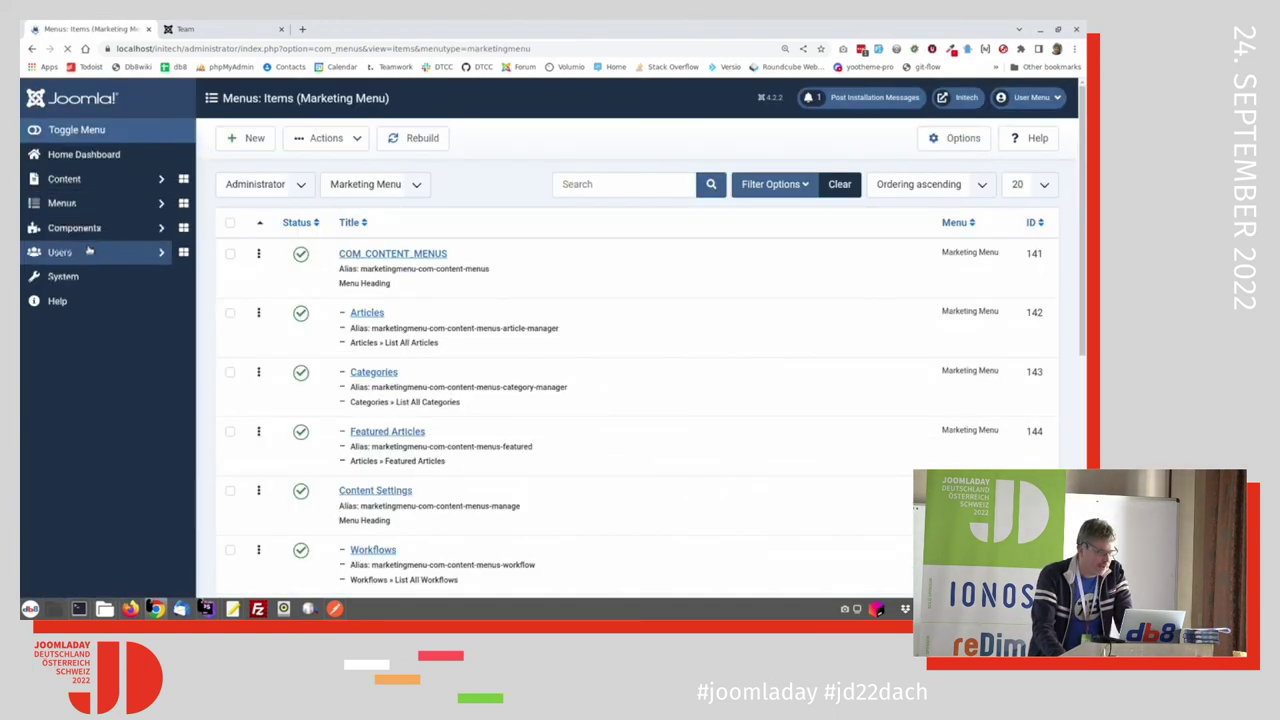
key(alt+Tab)
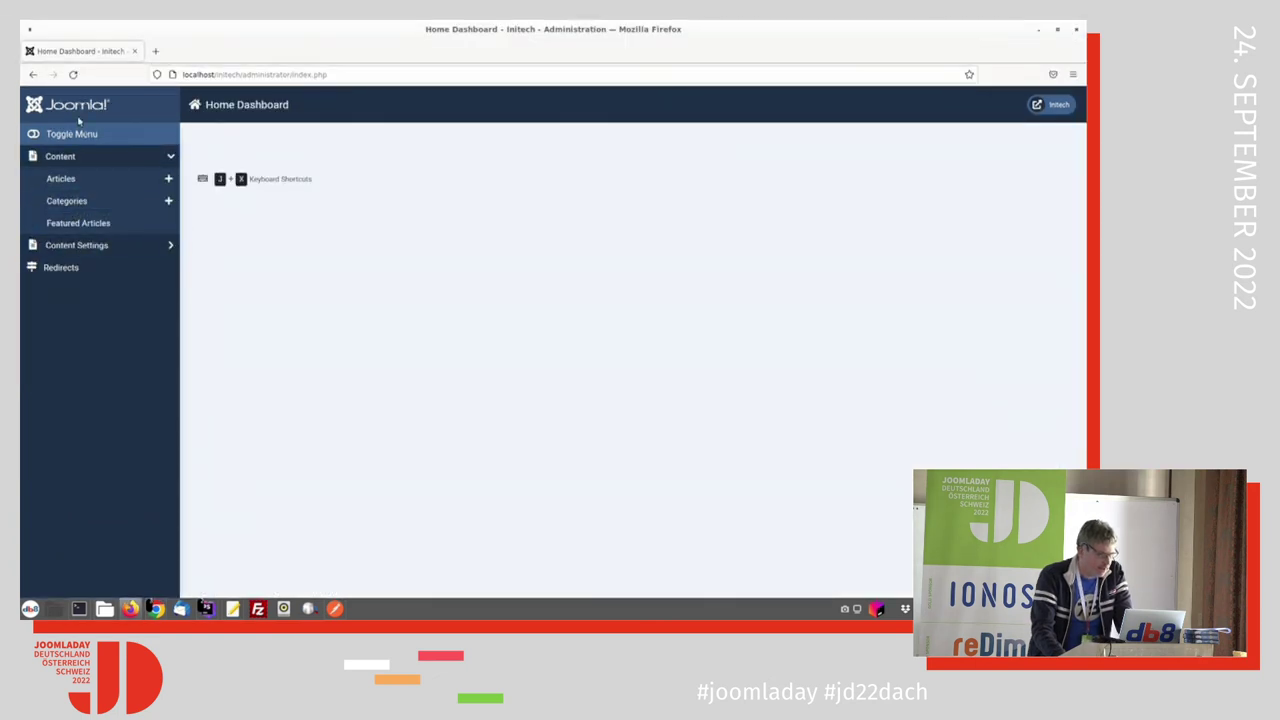
click(160, 156)
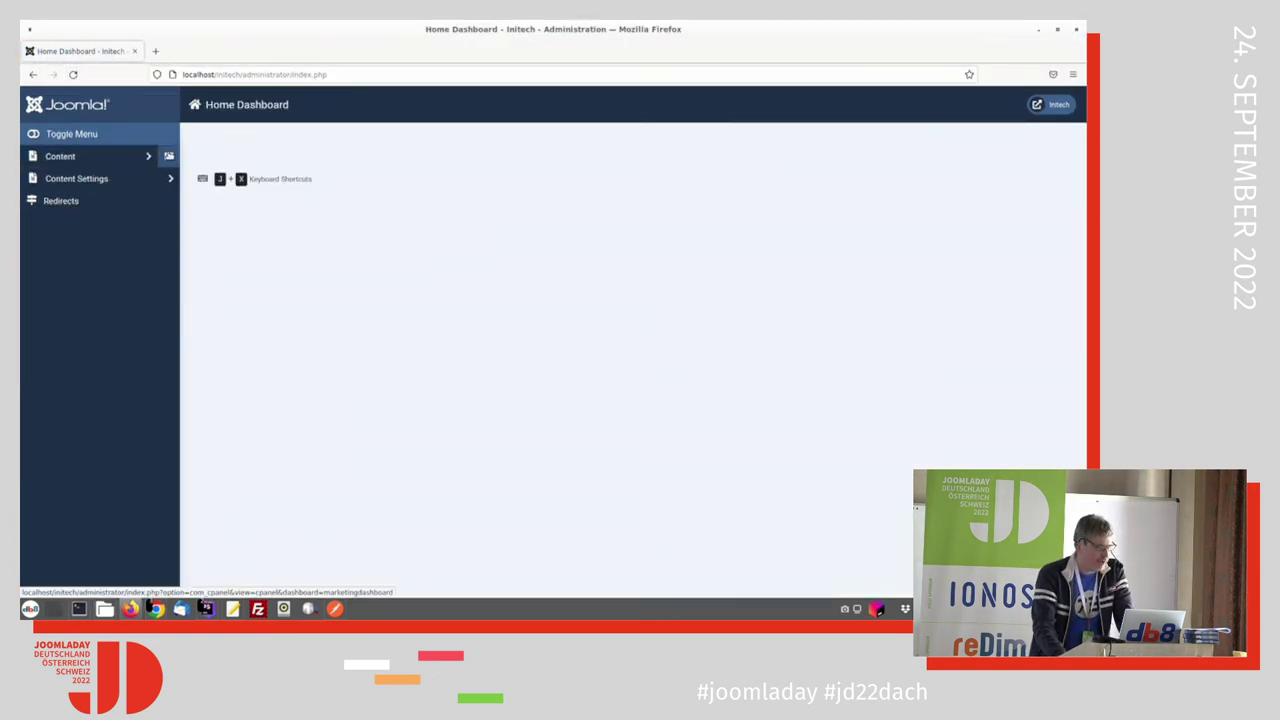
click(168, 156)
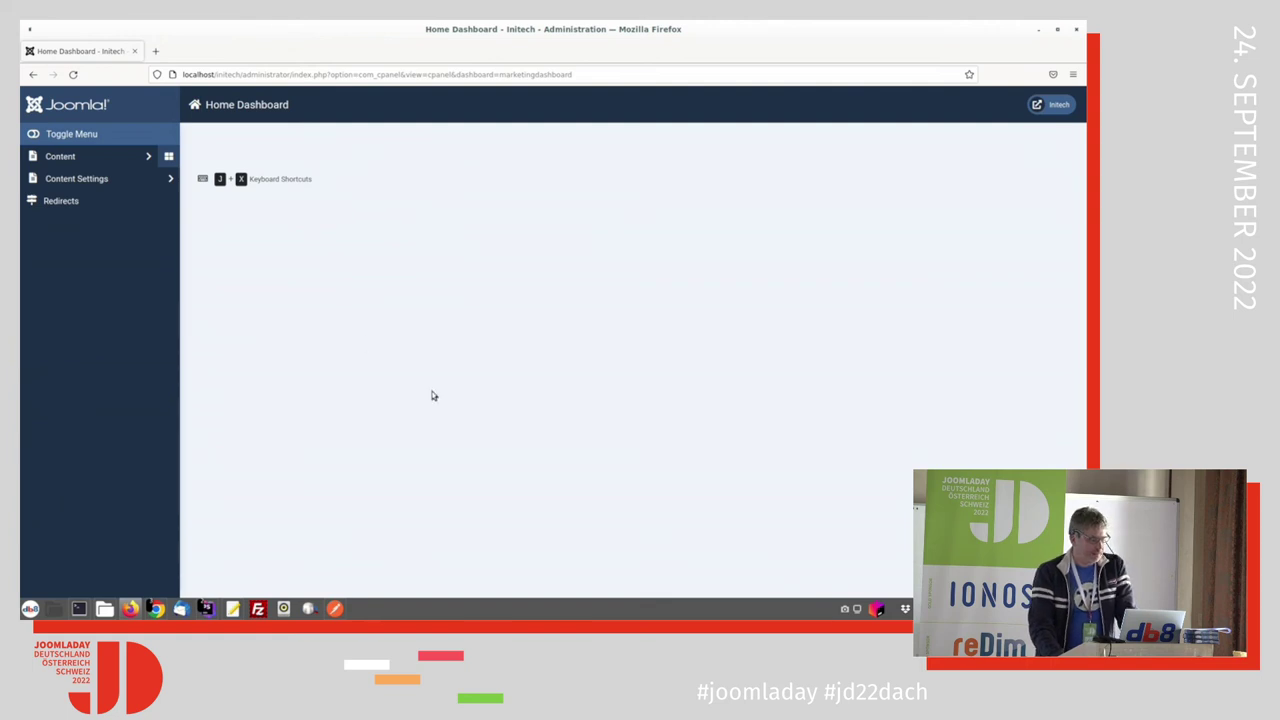
key(alt+Tab)
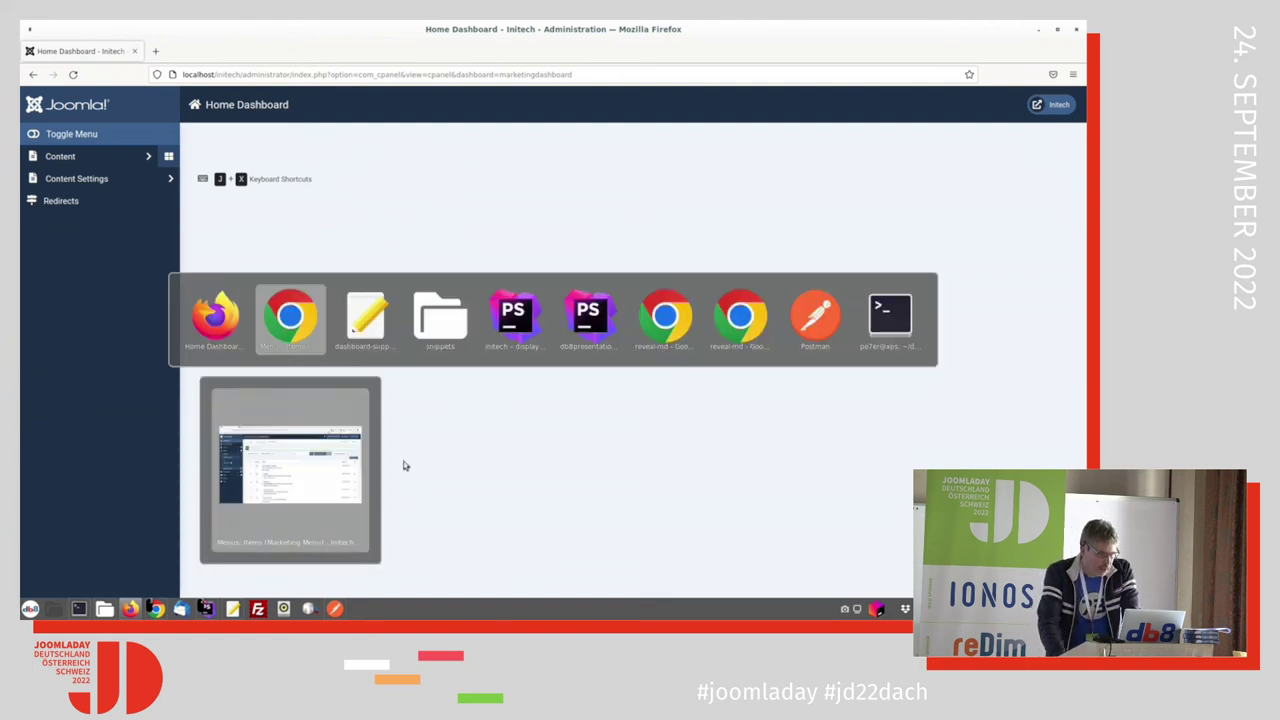
key(alt+Tab)
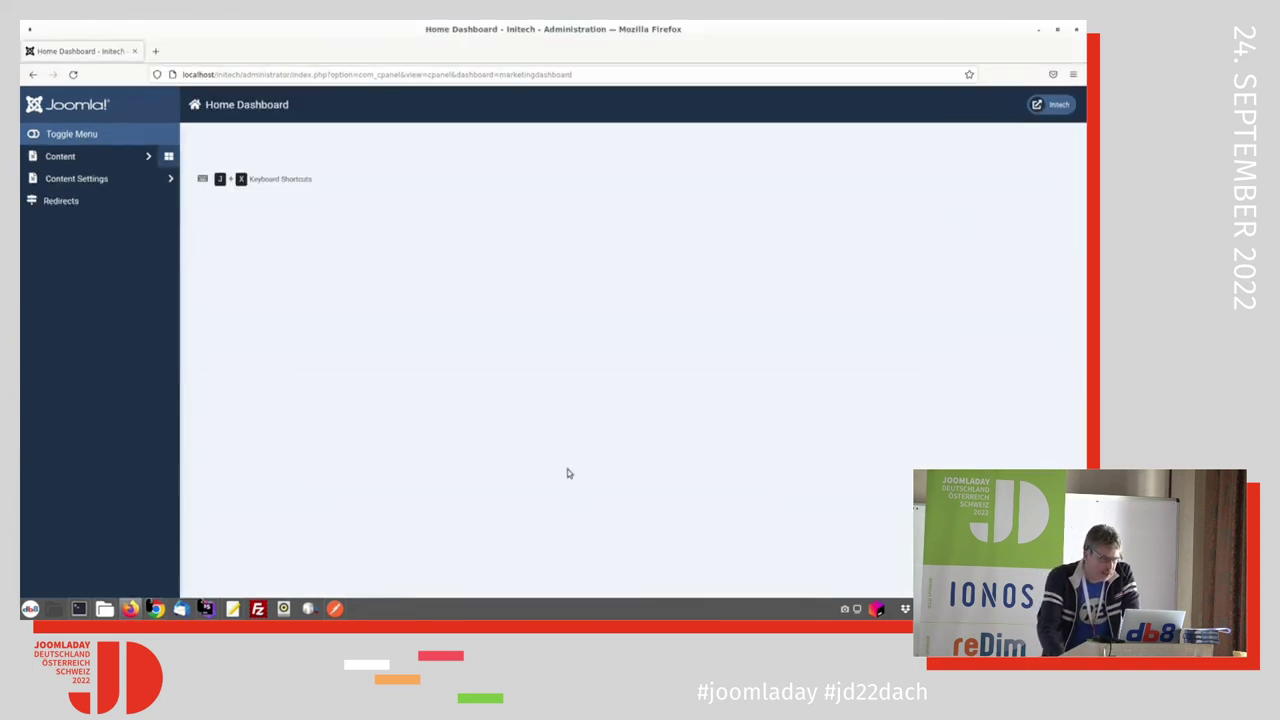
key(alt+Tab)
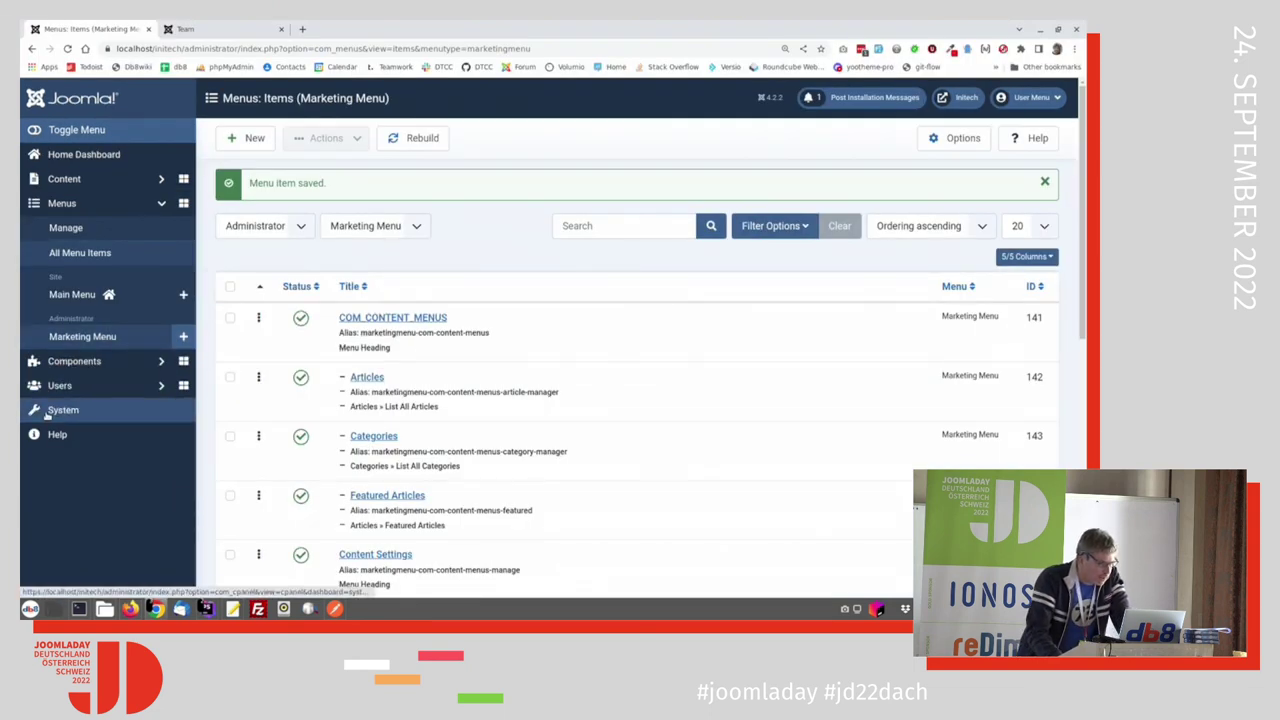
Step: Clear the Administrator Modules search under System and open the Support module
click(58, 411)
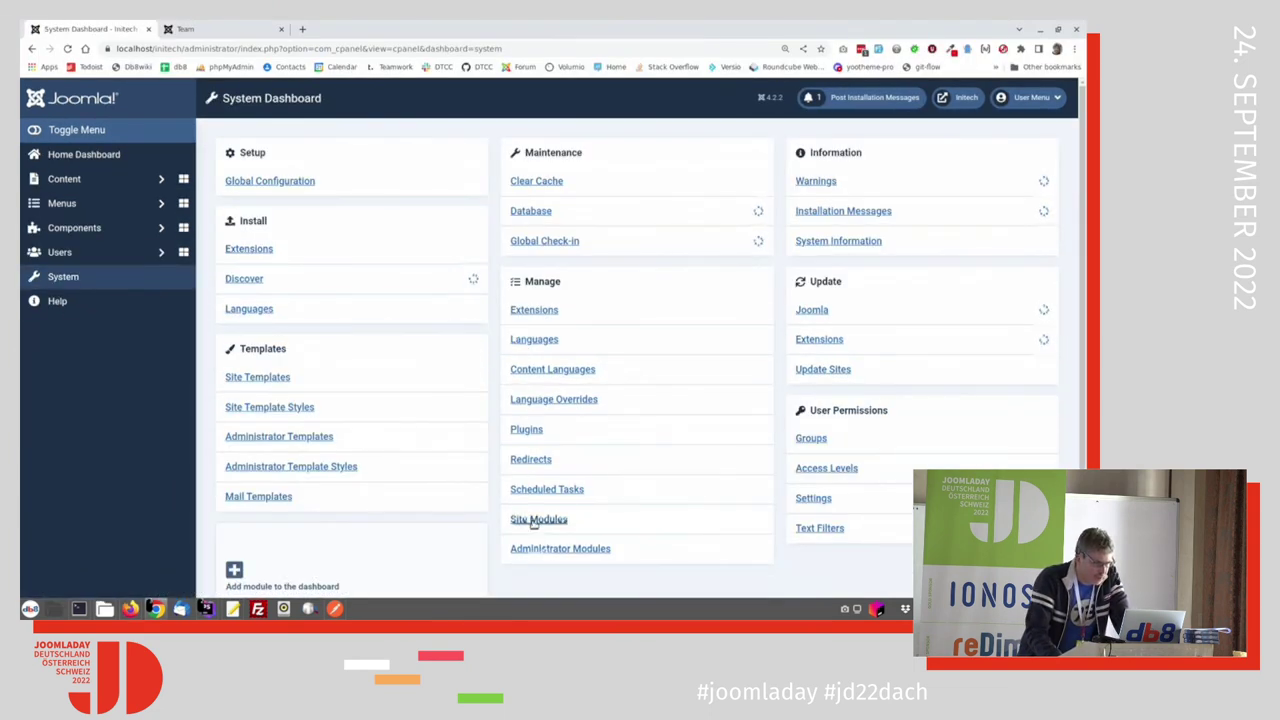
click(552, 550)
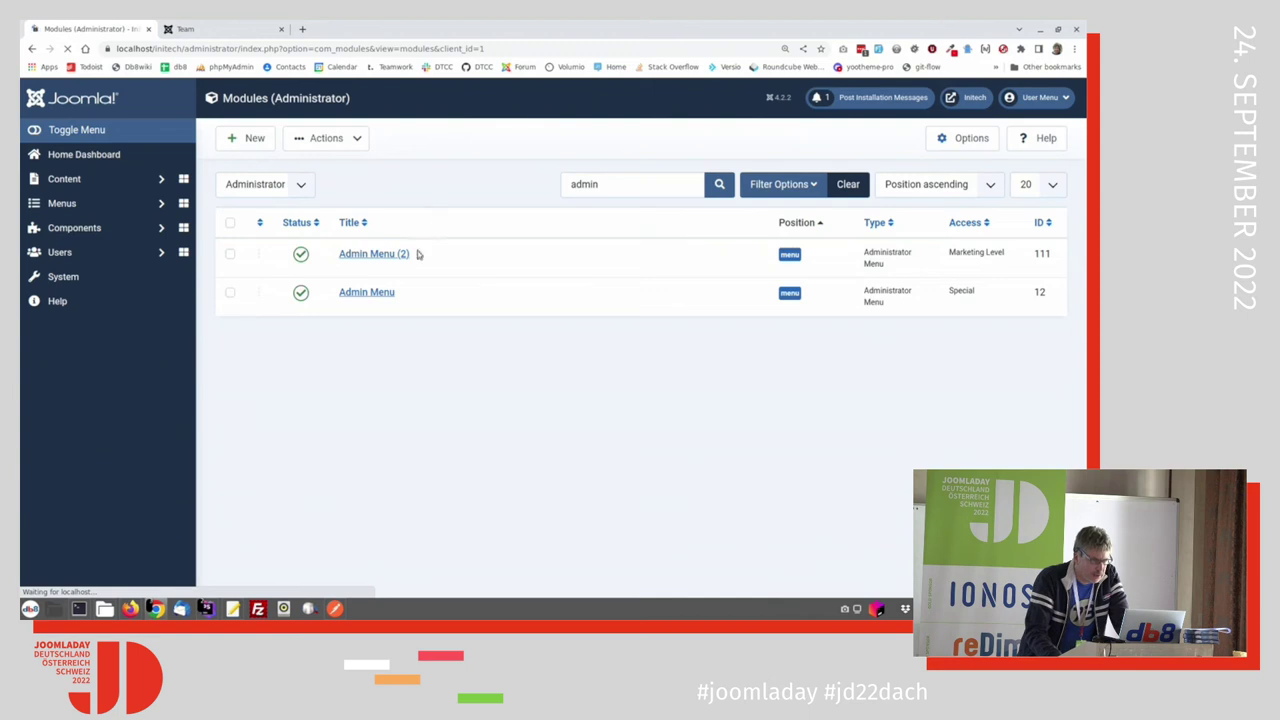
click(848, 186)
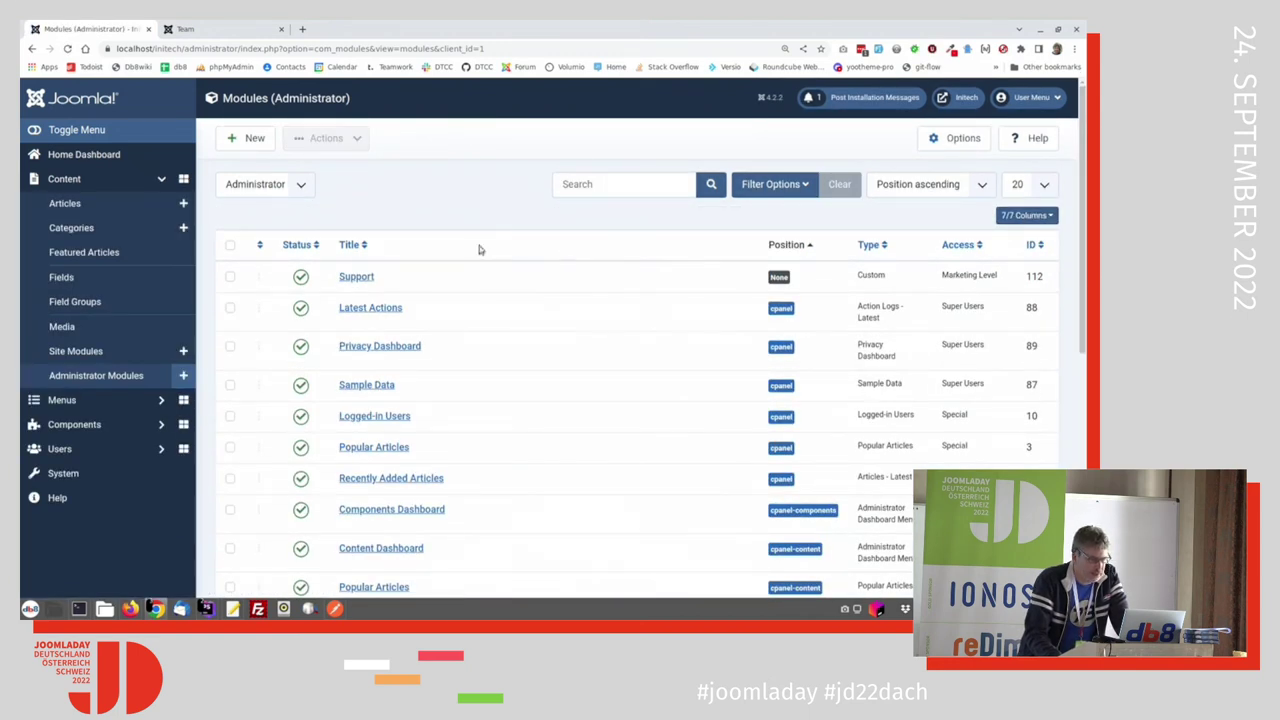
click(357, 280)
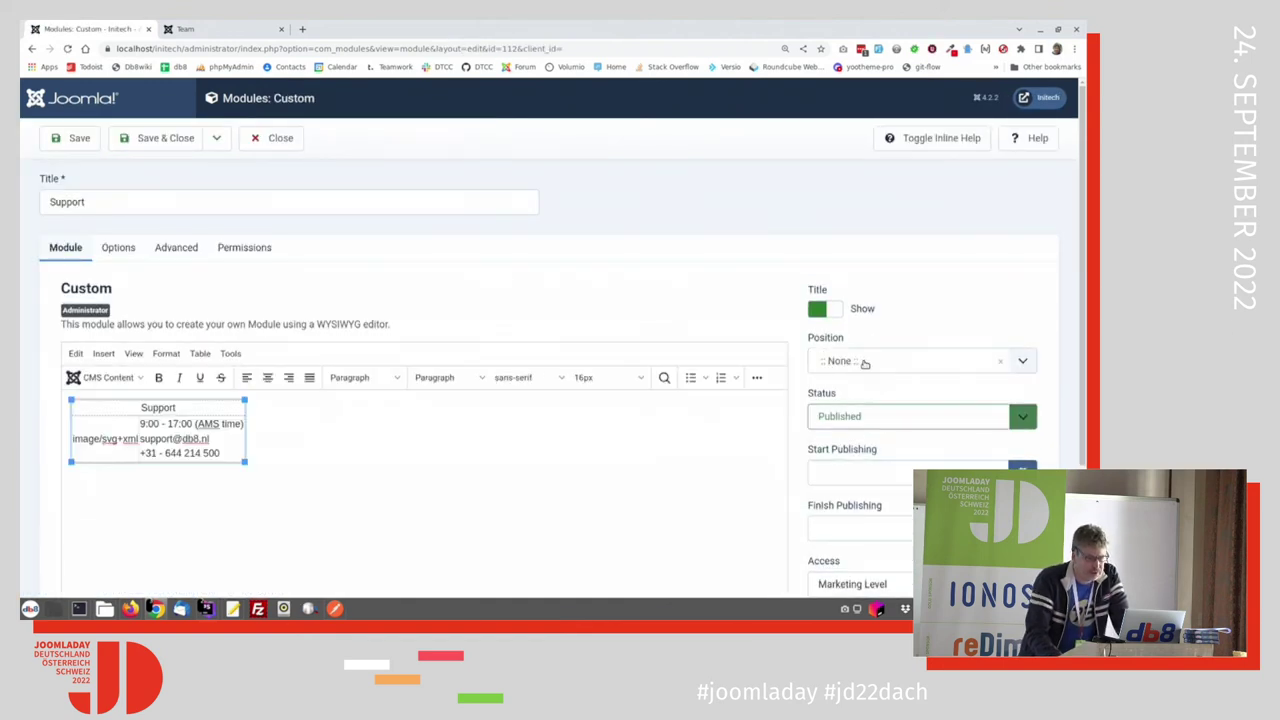
Step: Search the Position list for cpanel-marketing to start a new position
click(865, 363)
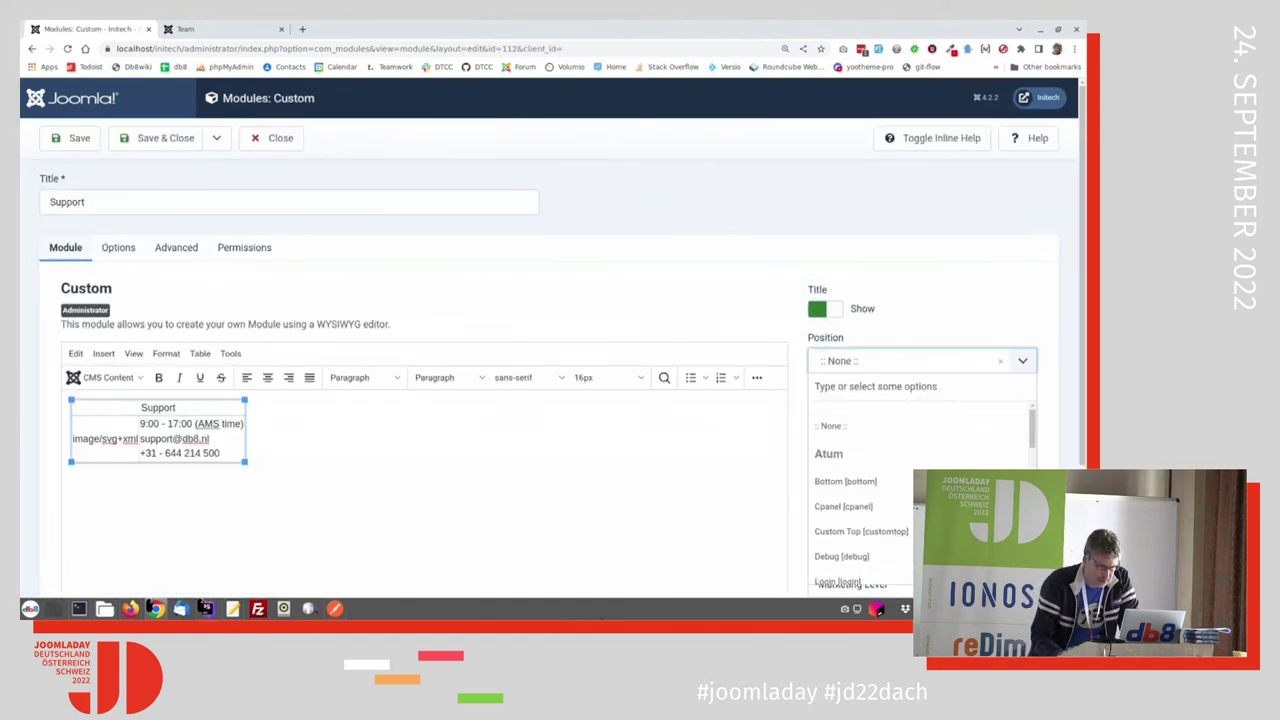
text(cpane)
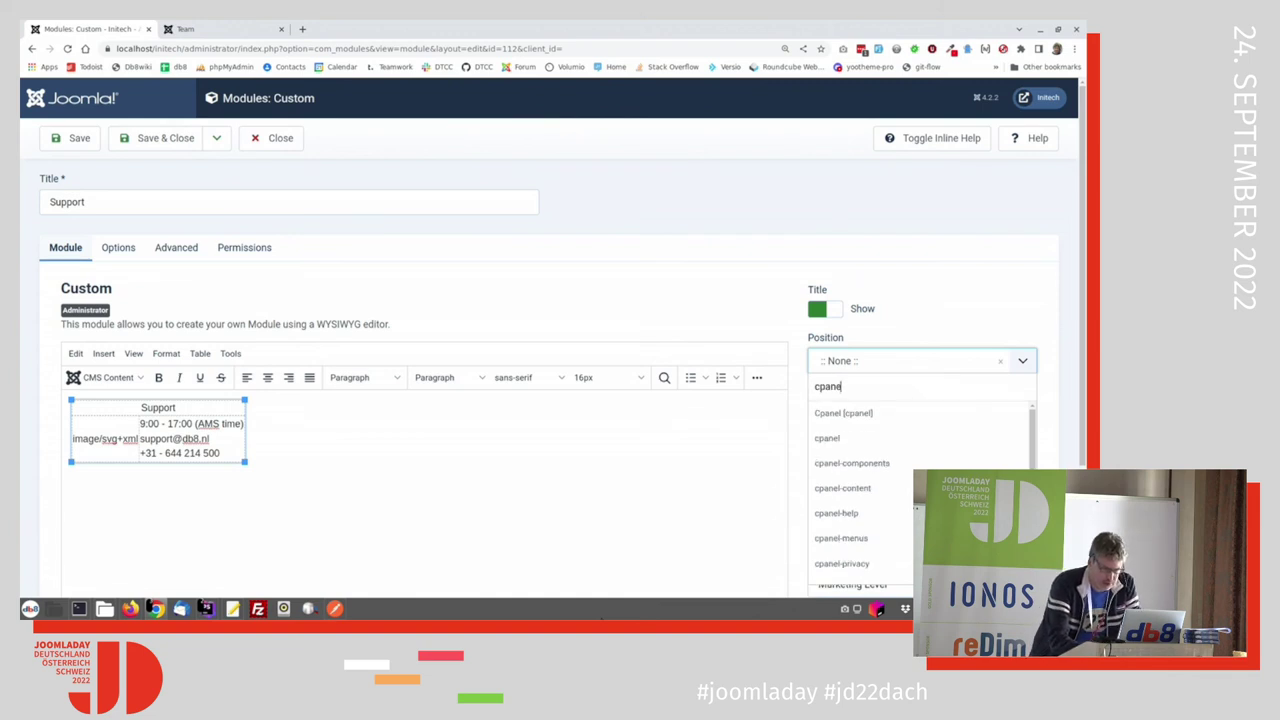
text(l-)
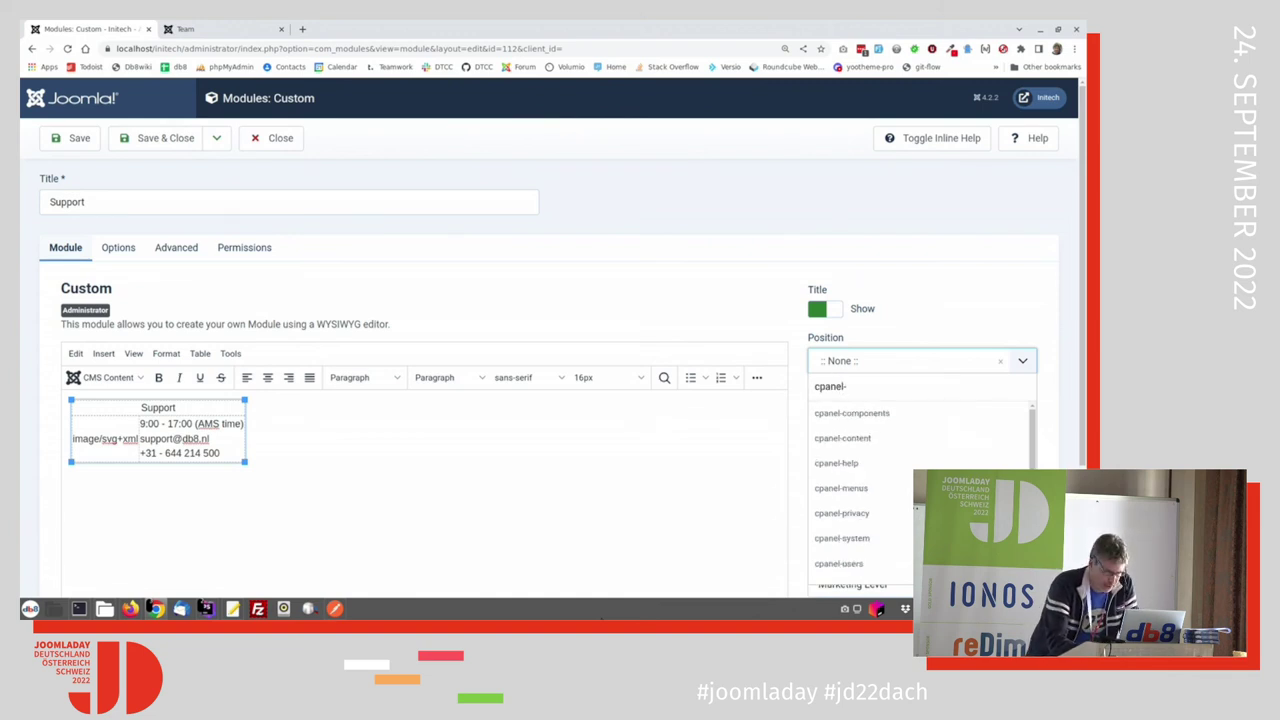
text(marke)
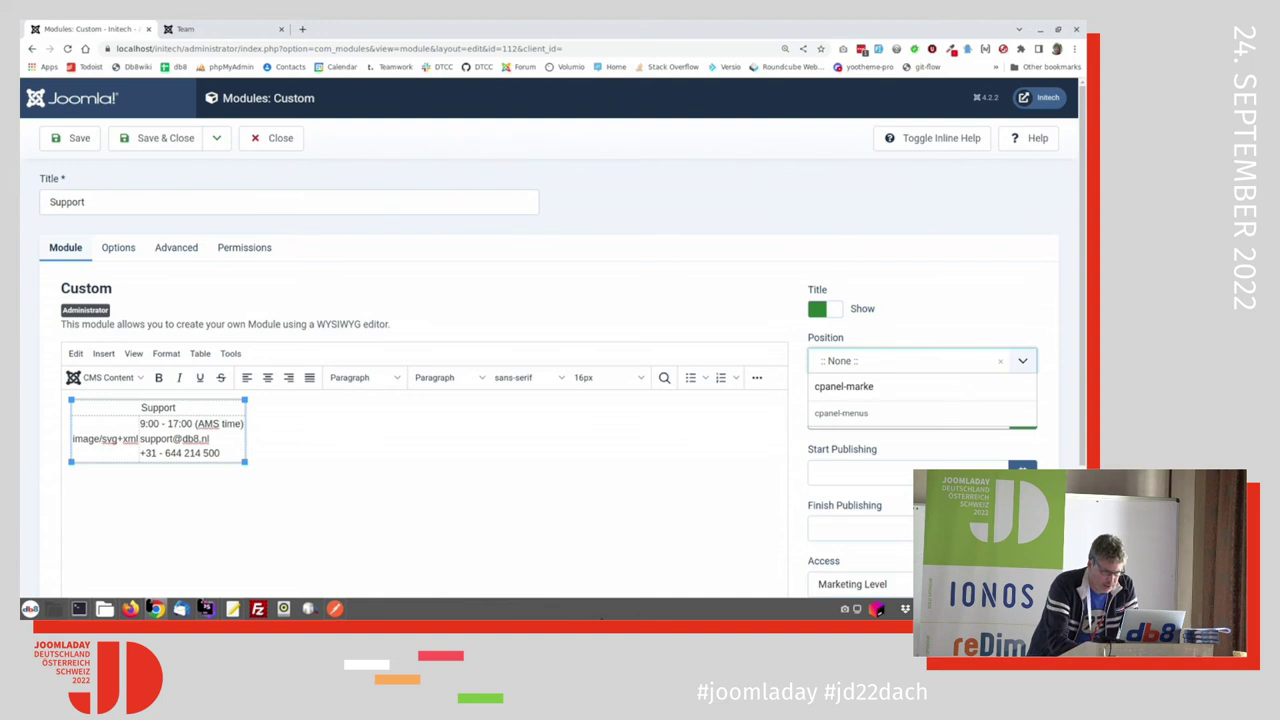
text(tingdashboard)
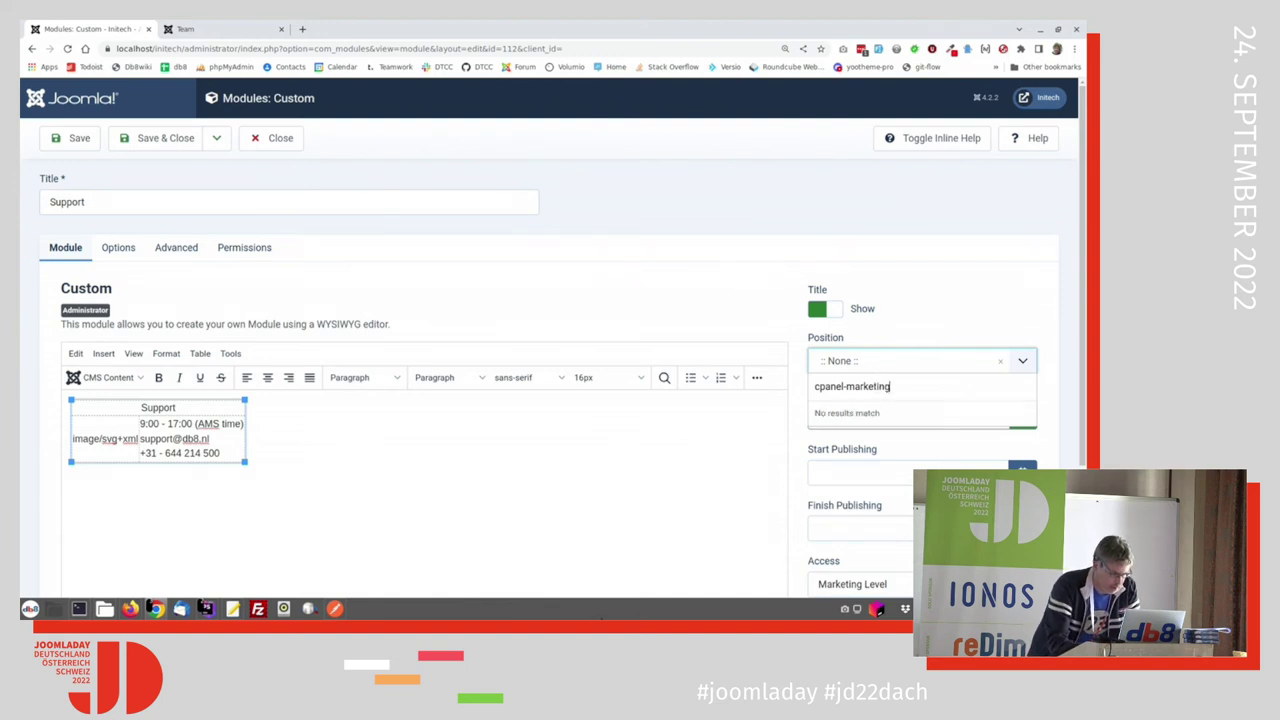
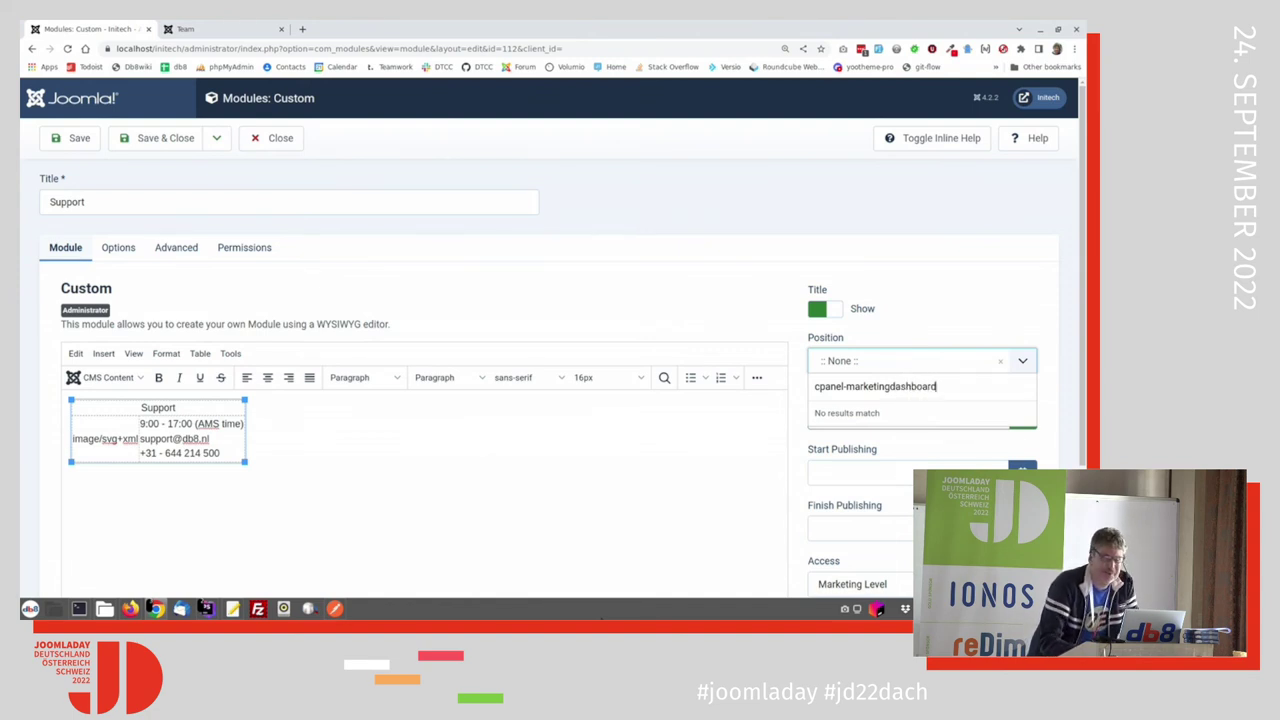
Step: Save the Support module, then reopen it and open its Position dropdown
click(160, 138)
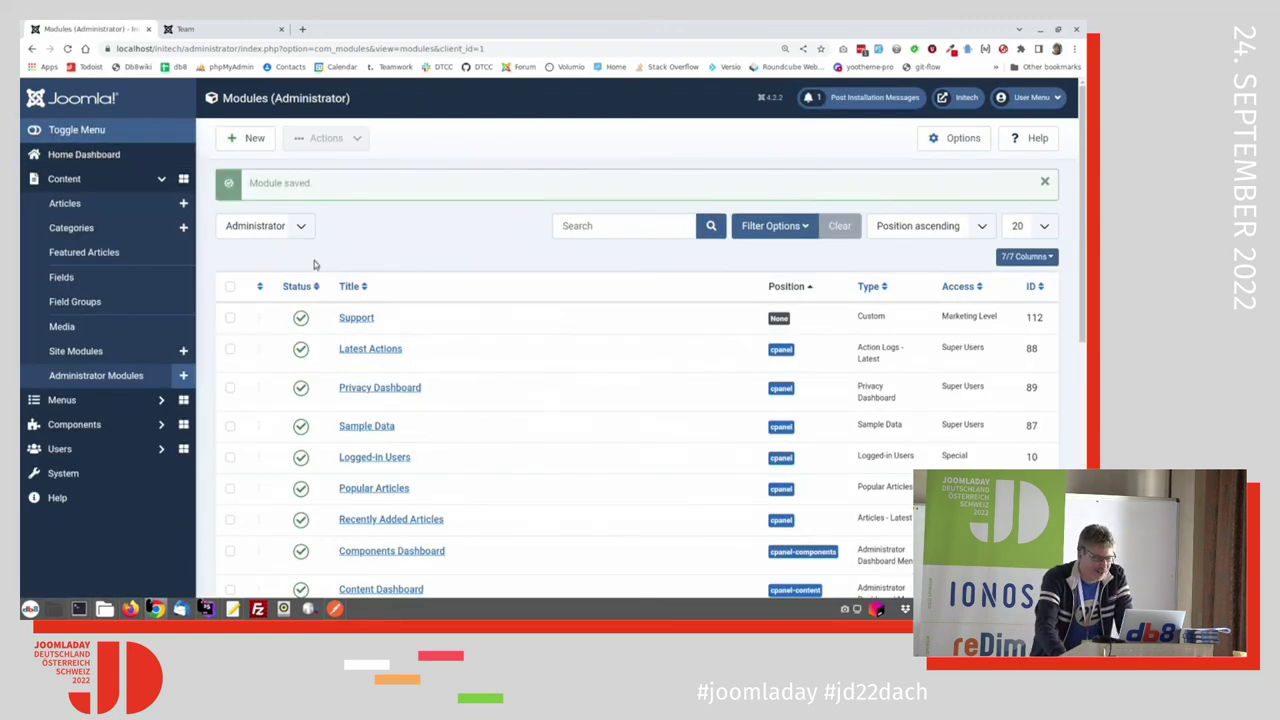
click(355, 321)
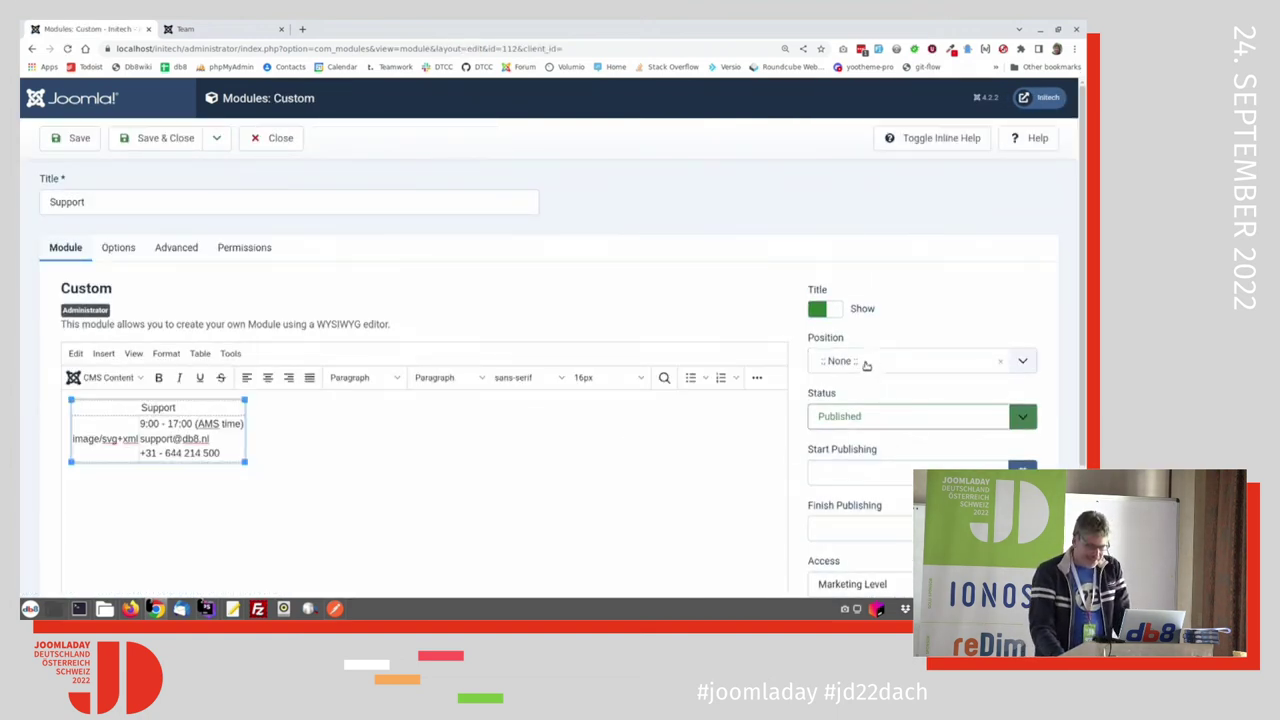
click(865, 362)
click(865, 362)
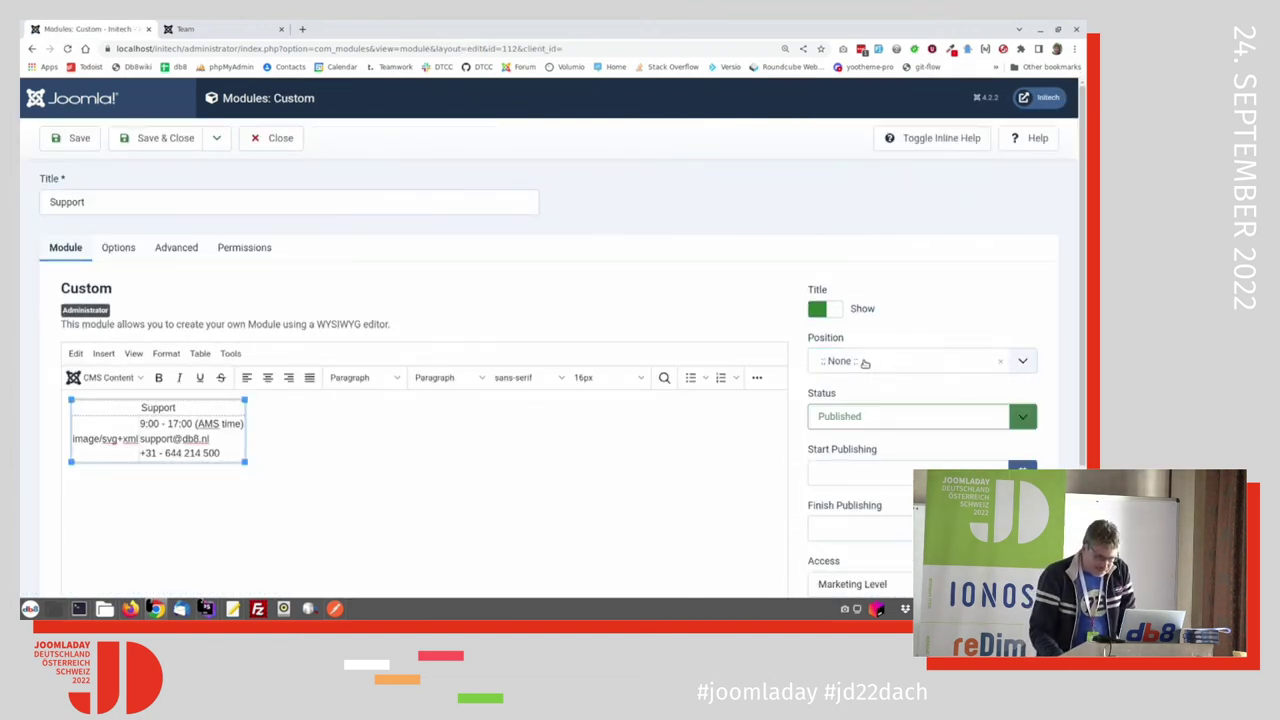
click(865, 362)
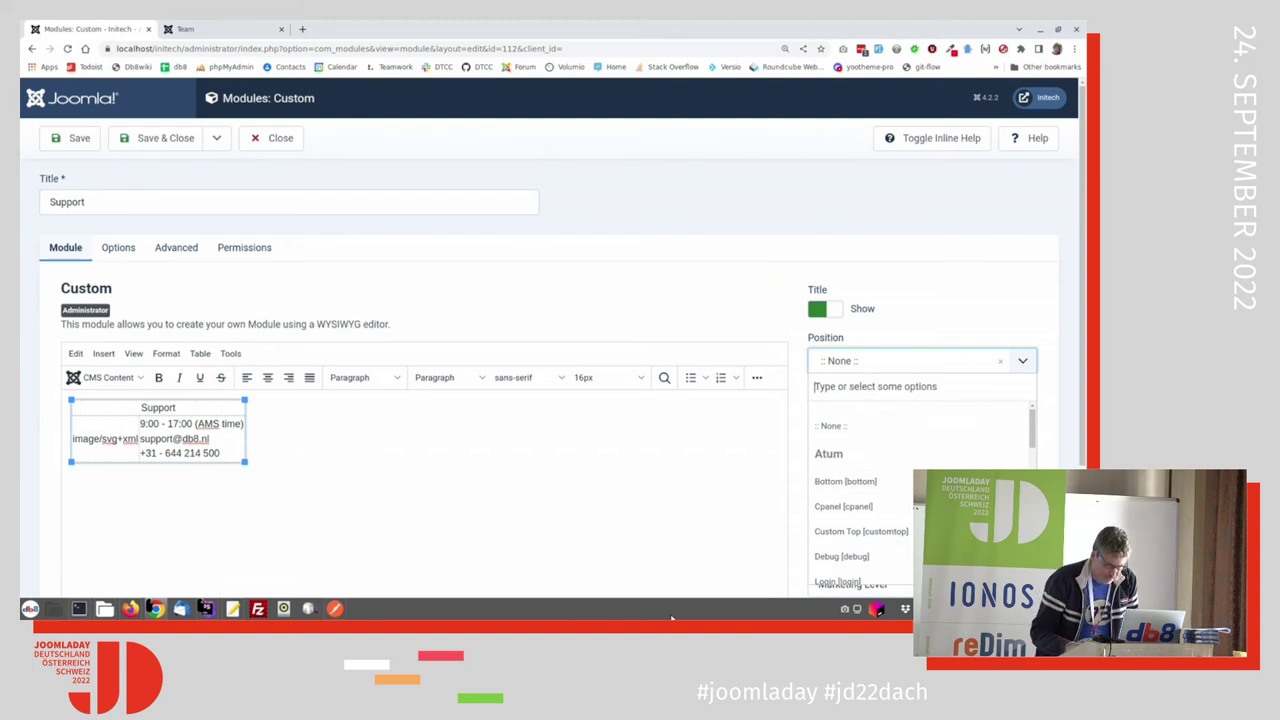
Step: Assign the Support module to position cpanel-marketingdashboard and Save & Close it
text(mx)
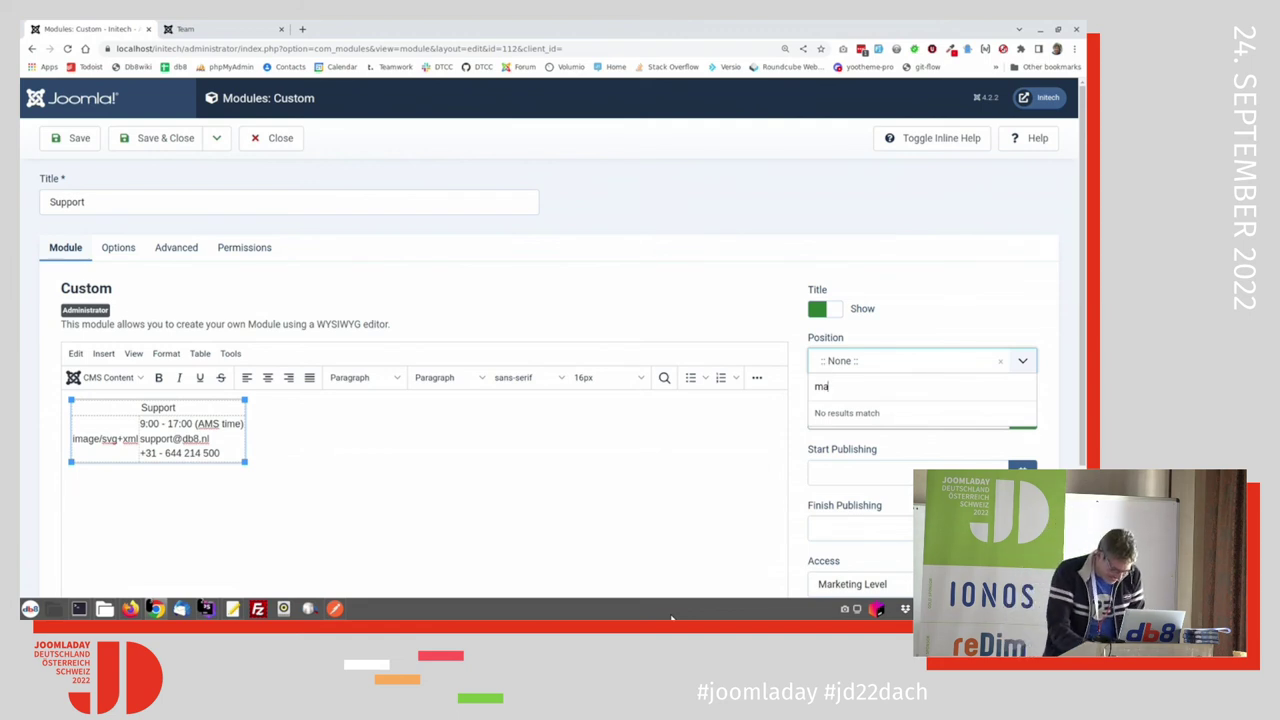
key(BackSpace)
key(BackSpace)
text(cp-)
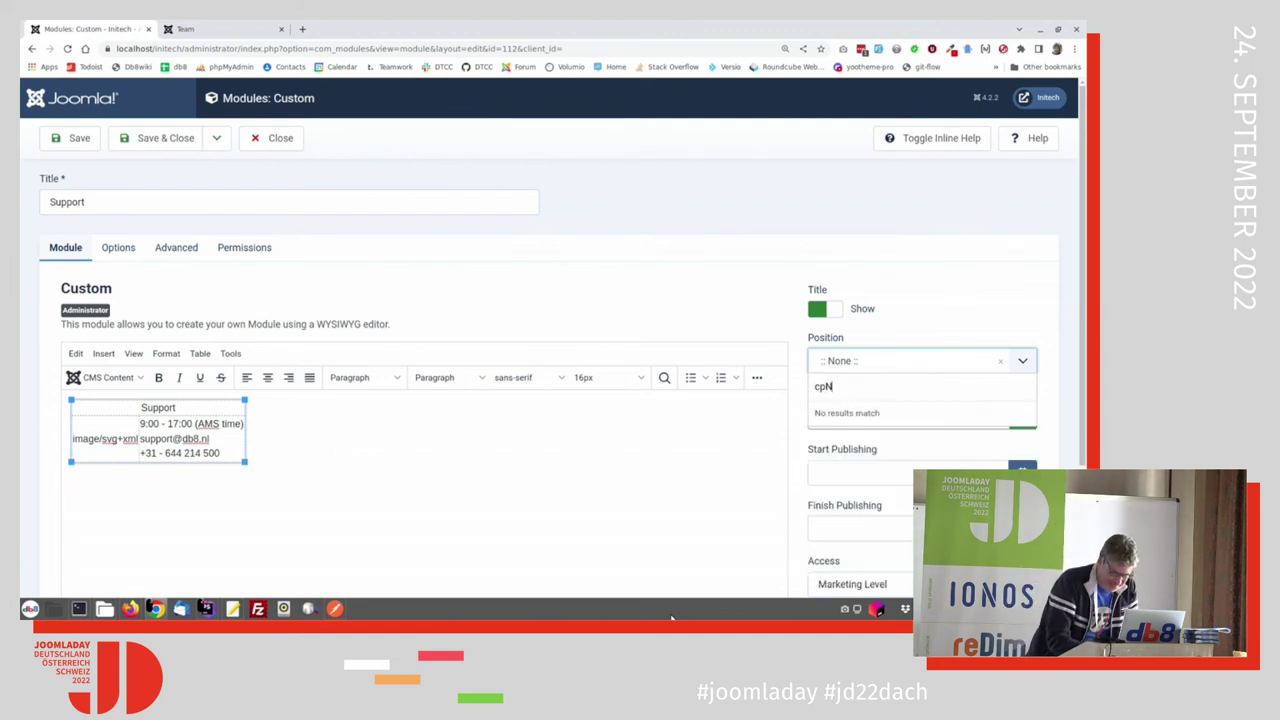
key(BackSpace)
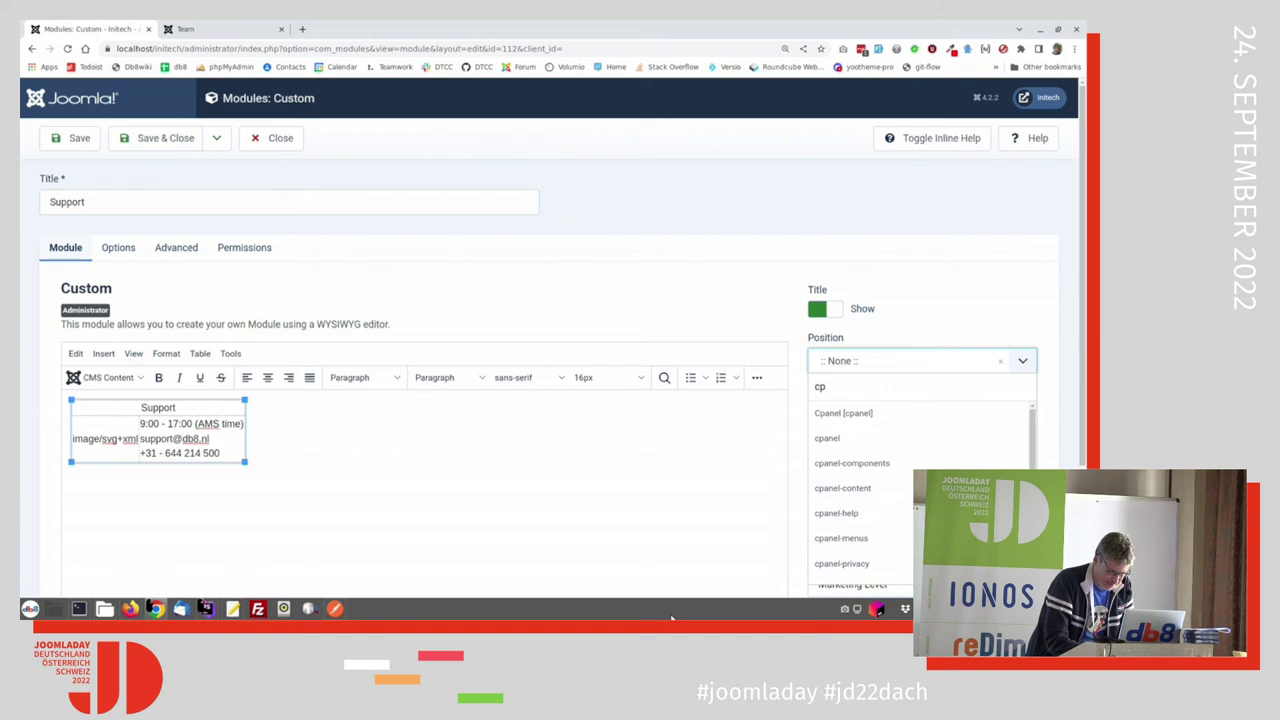
text(anel-marketin)
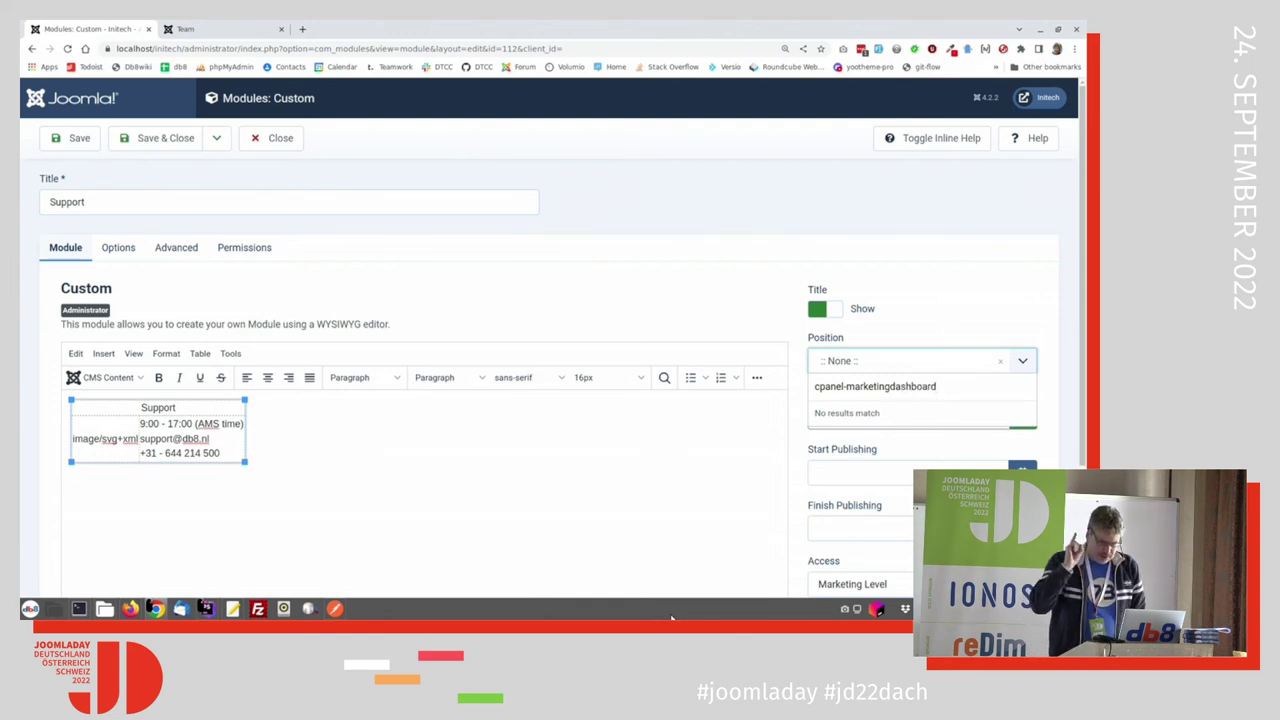
text(gdashboard)
key(Return)
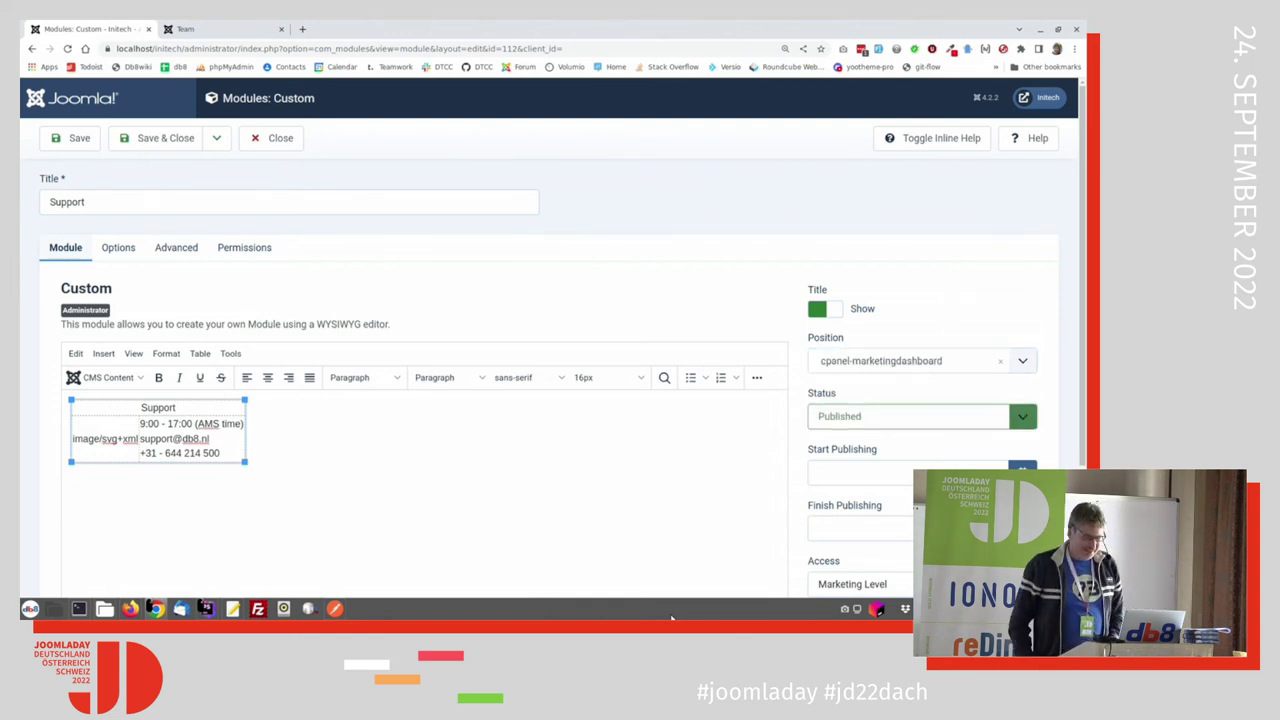
click(160, 139)
key(alt+Tab)
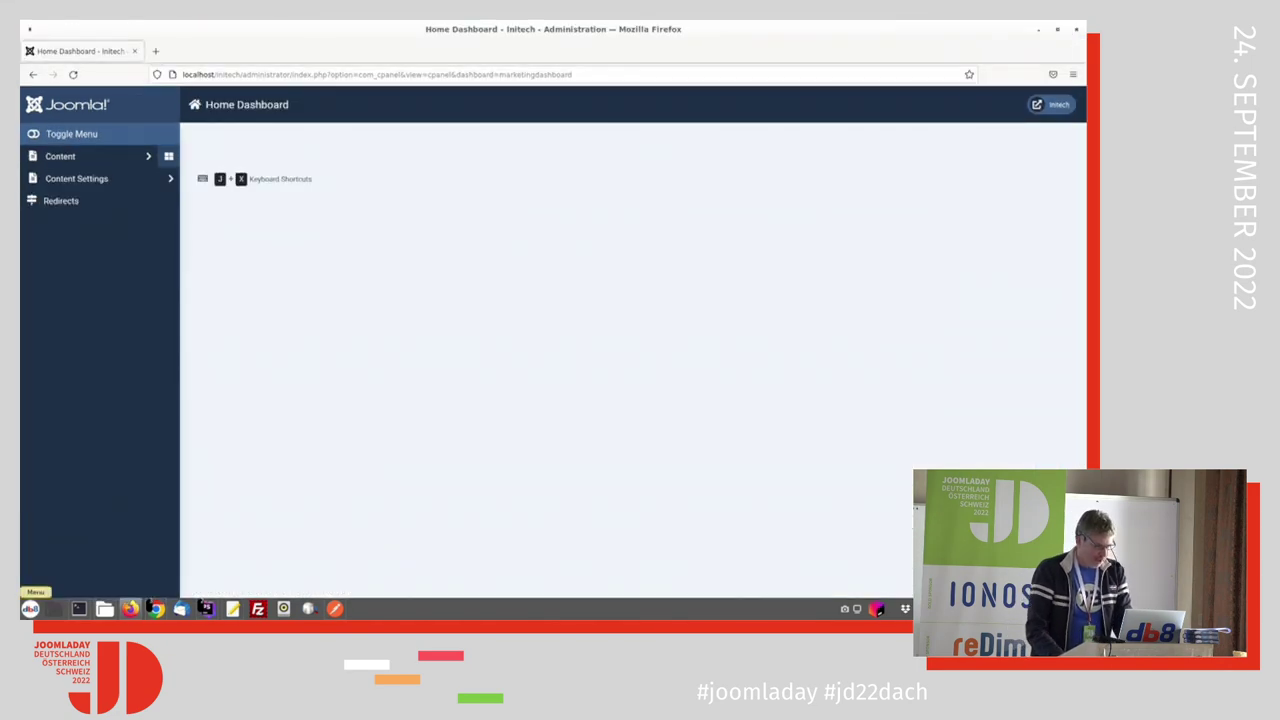
Step: Reload the Home Dashboard to see the Support panel, then return to the Administrator Modules list
key(F5)
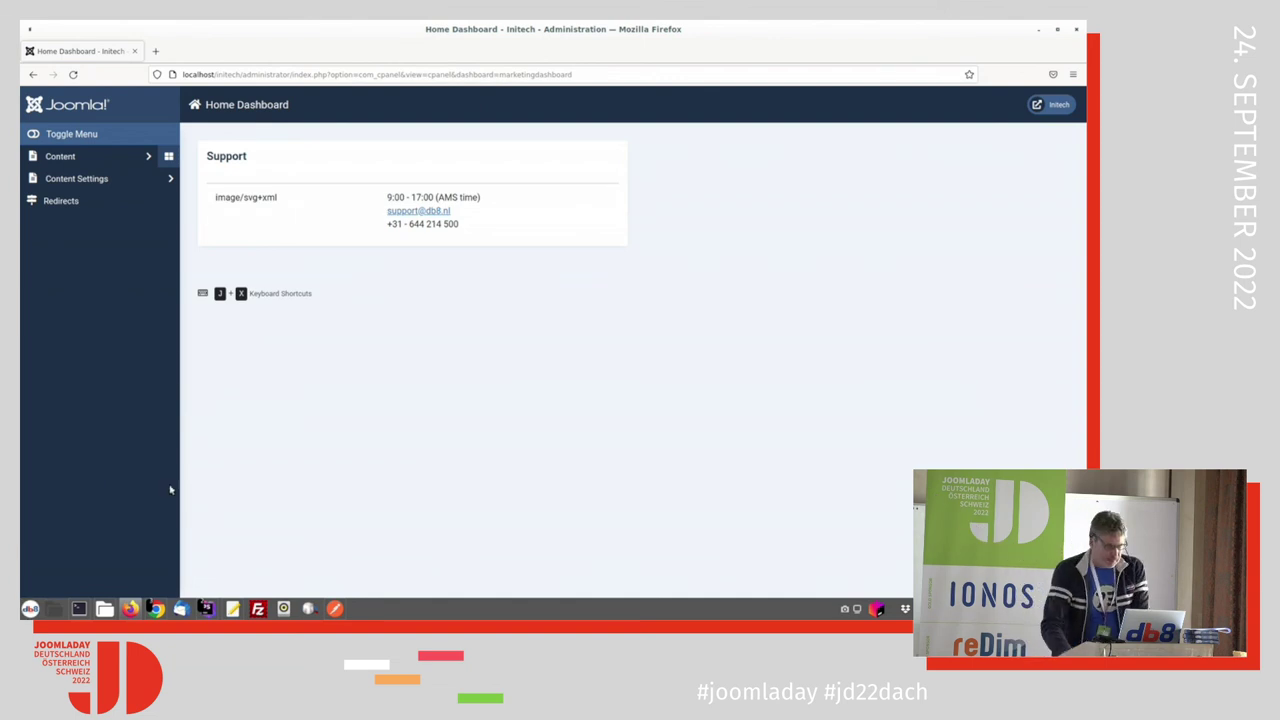
key(alt+Tab)
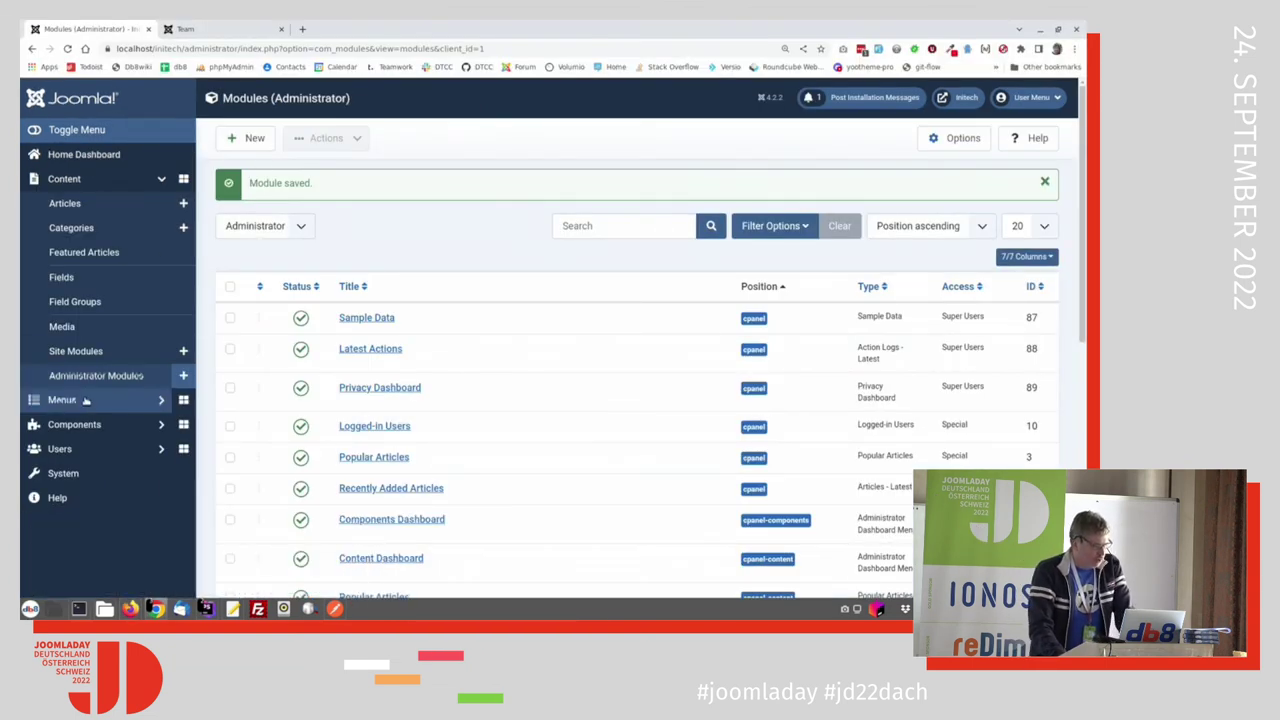
Step: Locate the unpublished System - d2 Profiles plugin from the d2 Profiles dashboard, with Articles in a new tab
click(78, 422)
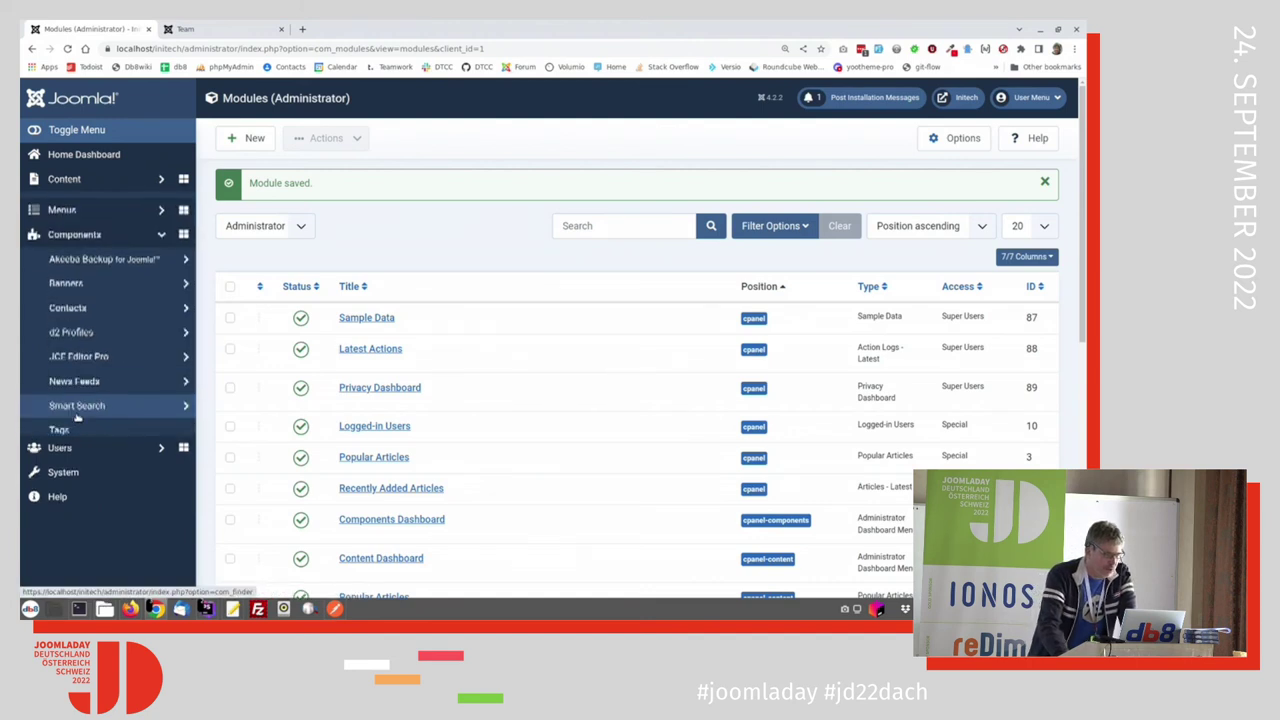
click(77, 326)
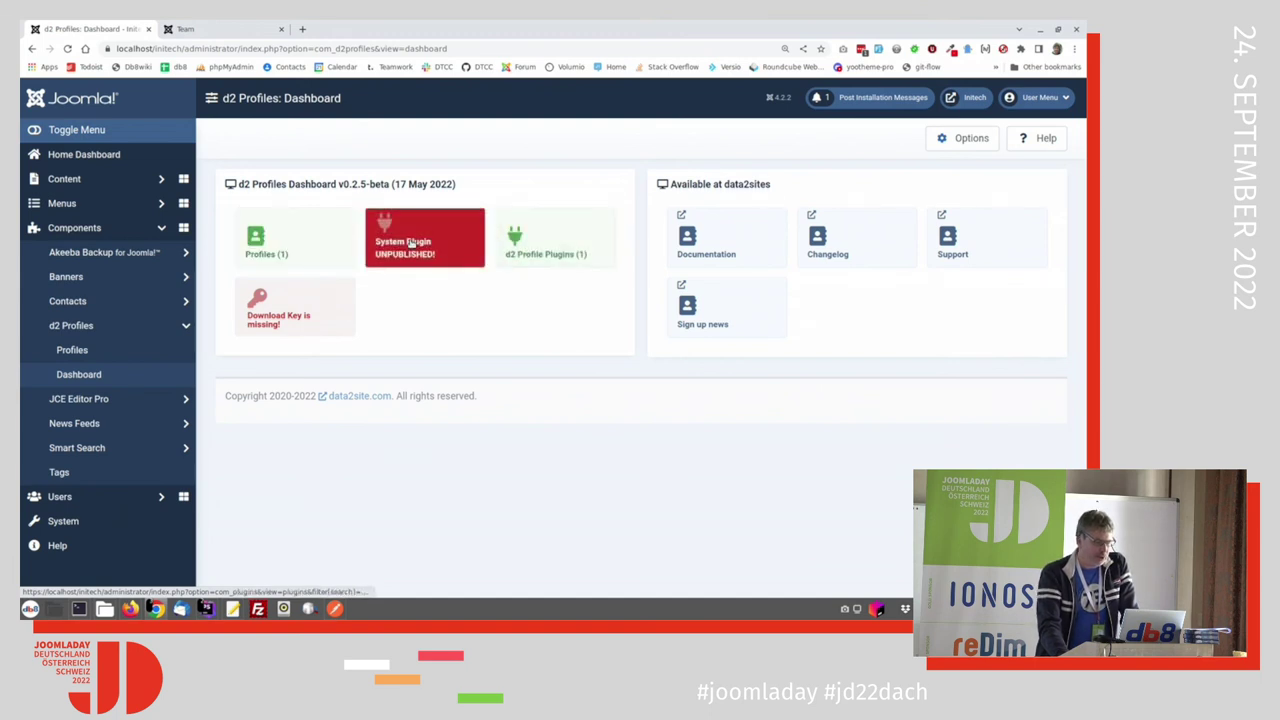
click(410, 243)
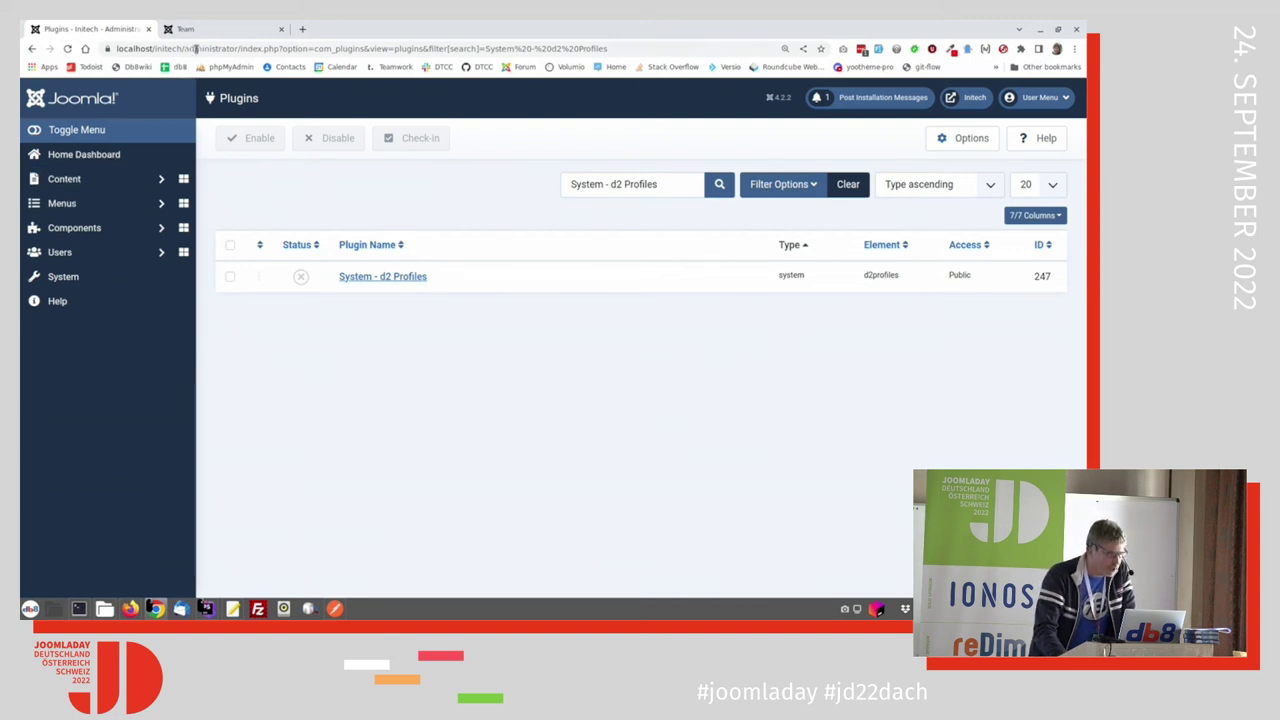
click(281, 31)
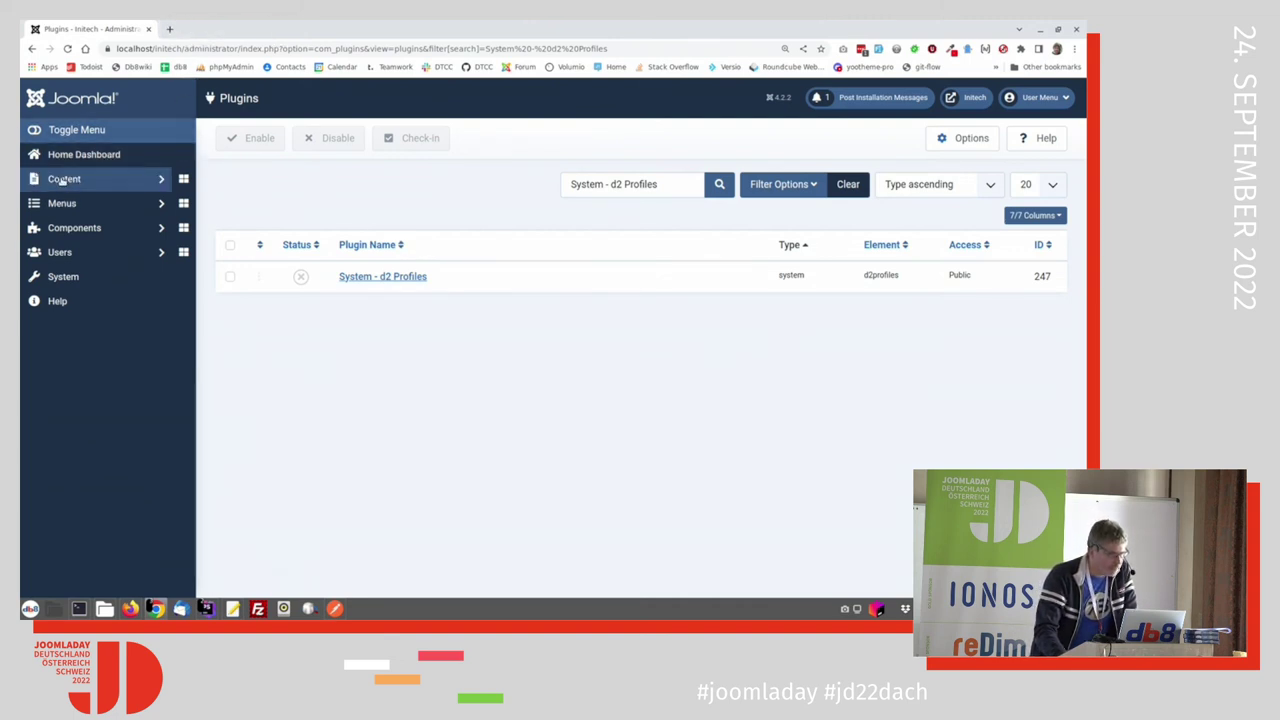
click(64, 180)
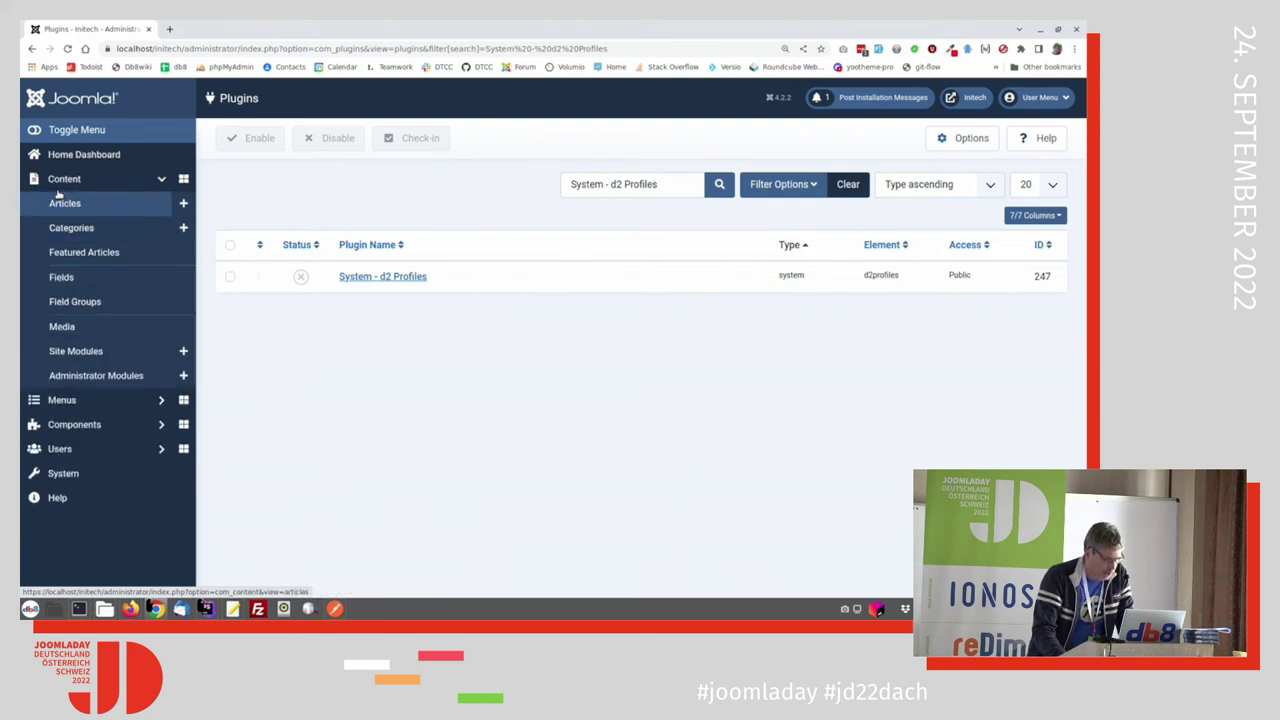
middle_click(58, 195)
click(205, 29)
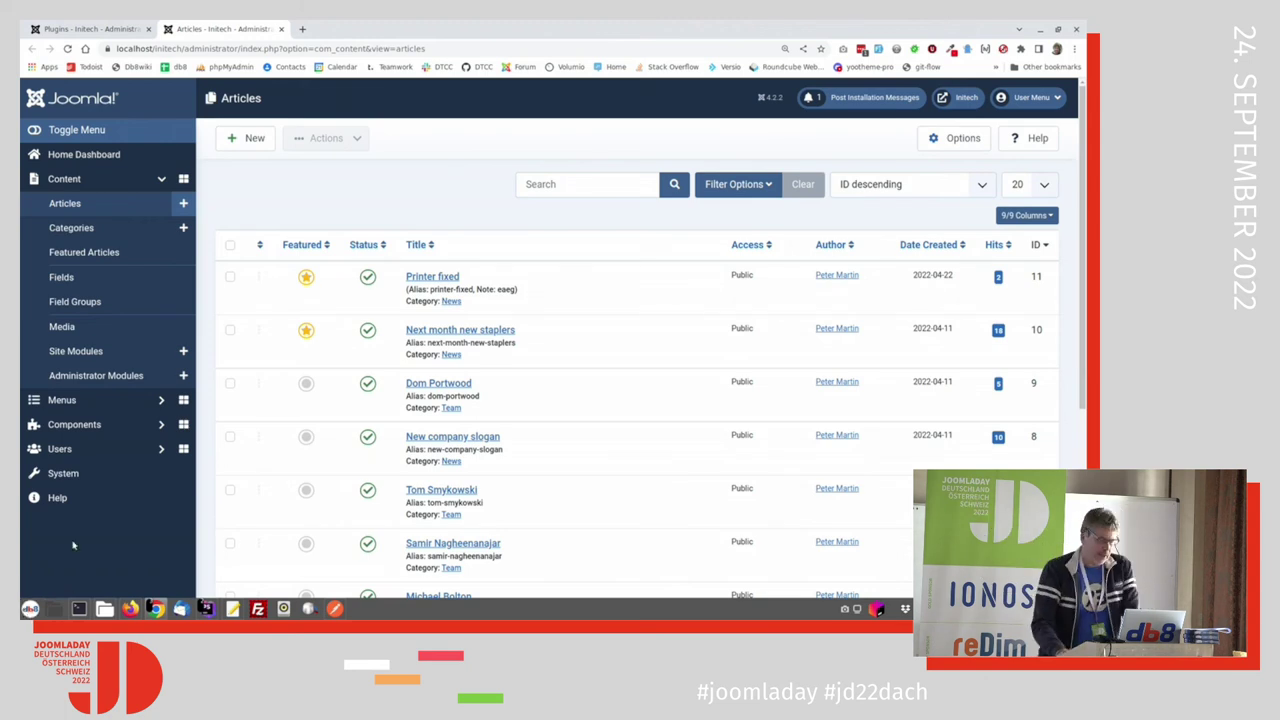
Step: Enable the System - d2 Profiles plugin and go back to the d2 Profiles dashboard
click(90, 29)
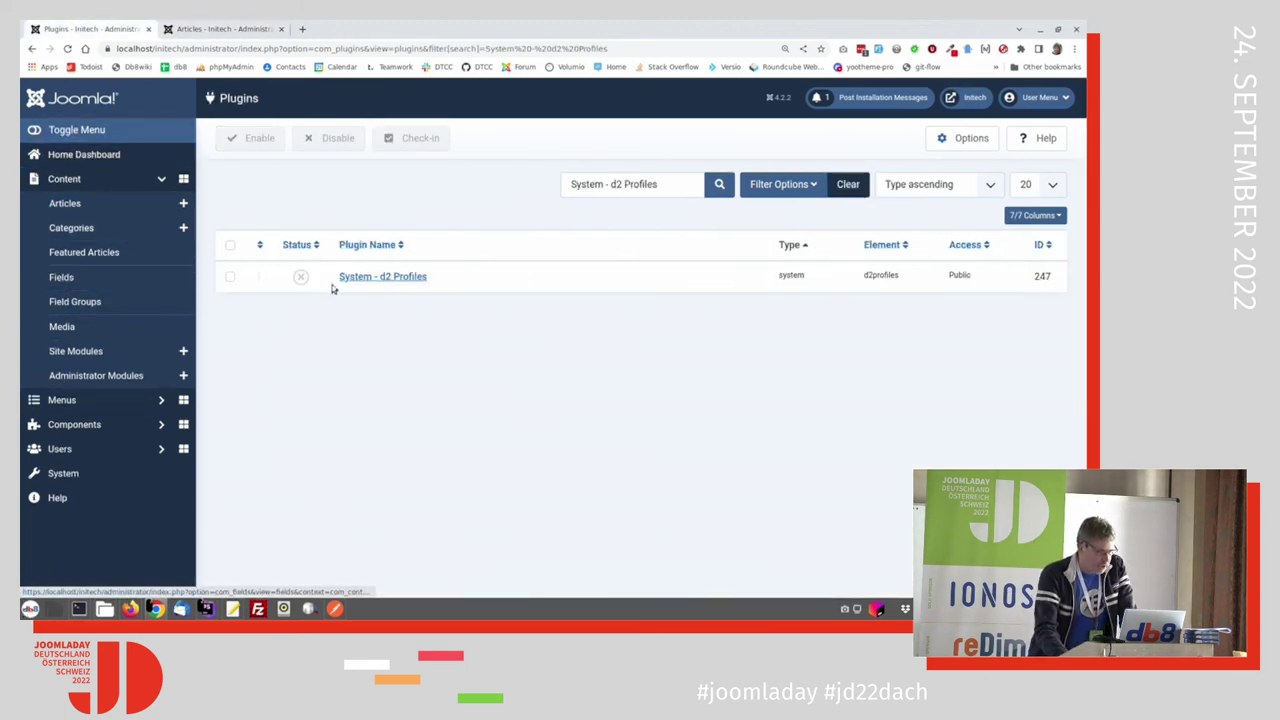
click(301, 278)
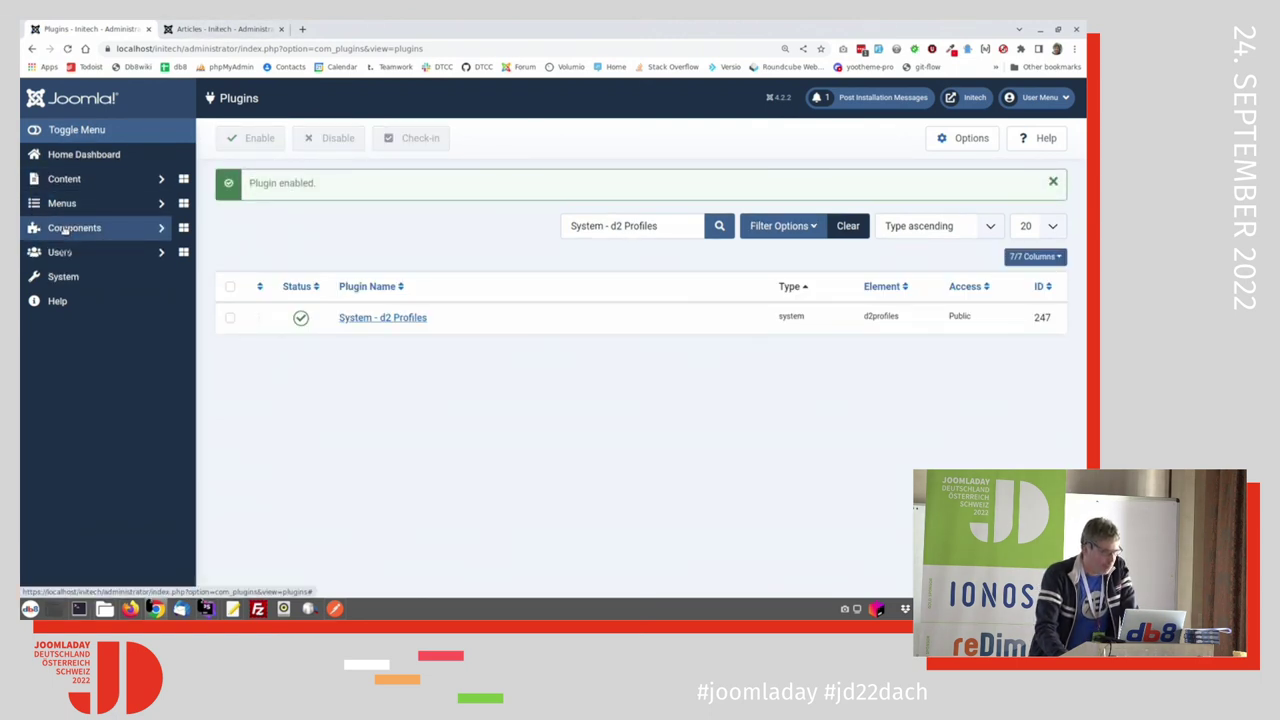
click(65, 228)
click(71, 325)
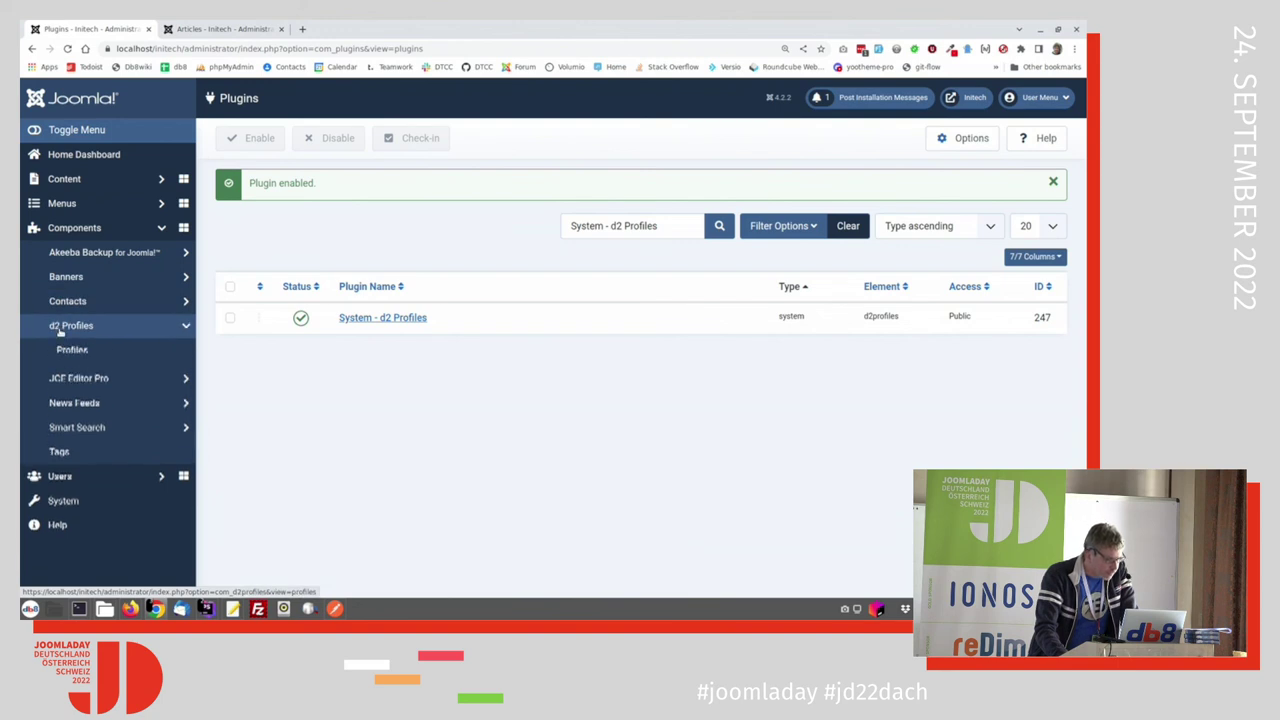
click(77, 376)
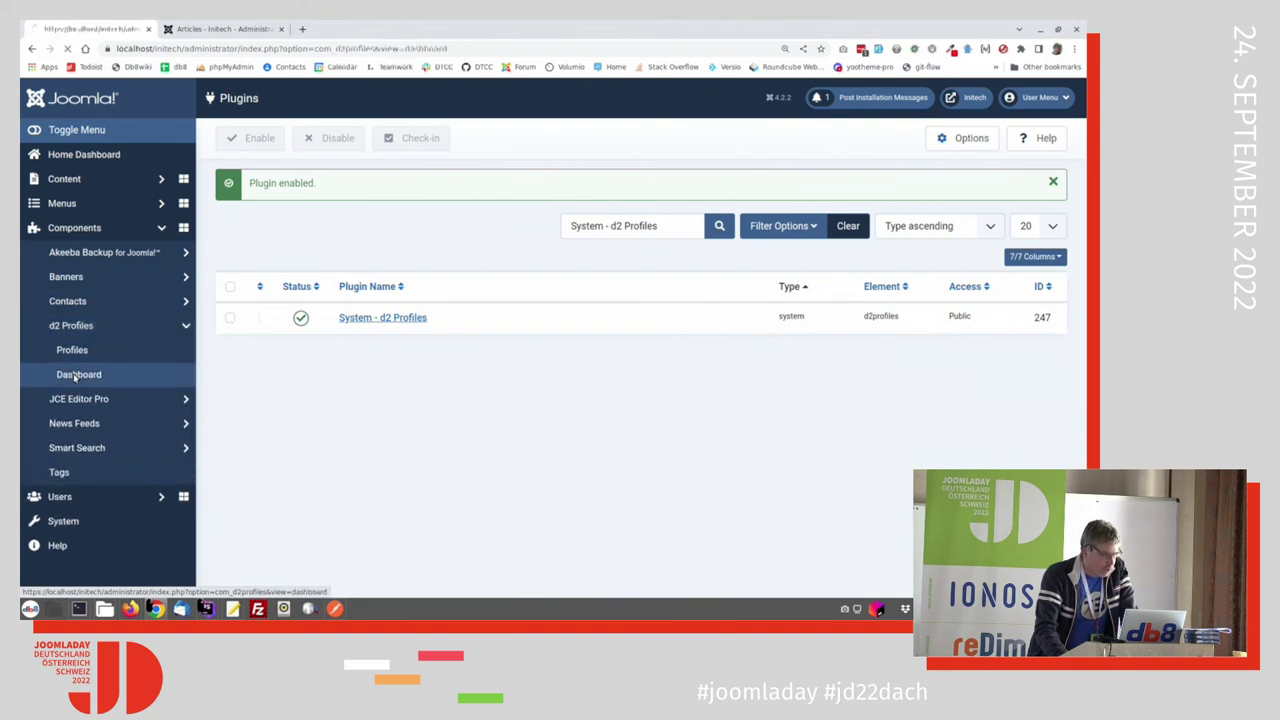
Step: List the d2 Profiles plugins and reload the Articles list to see the current images
click(531, 254)
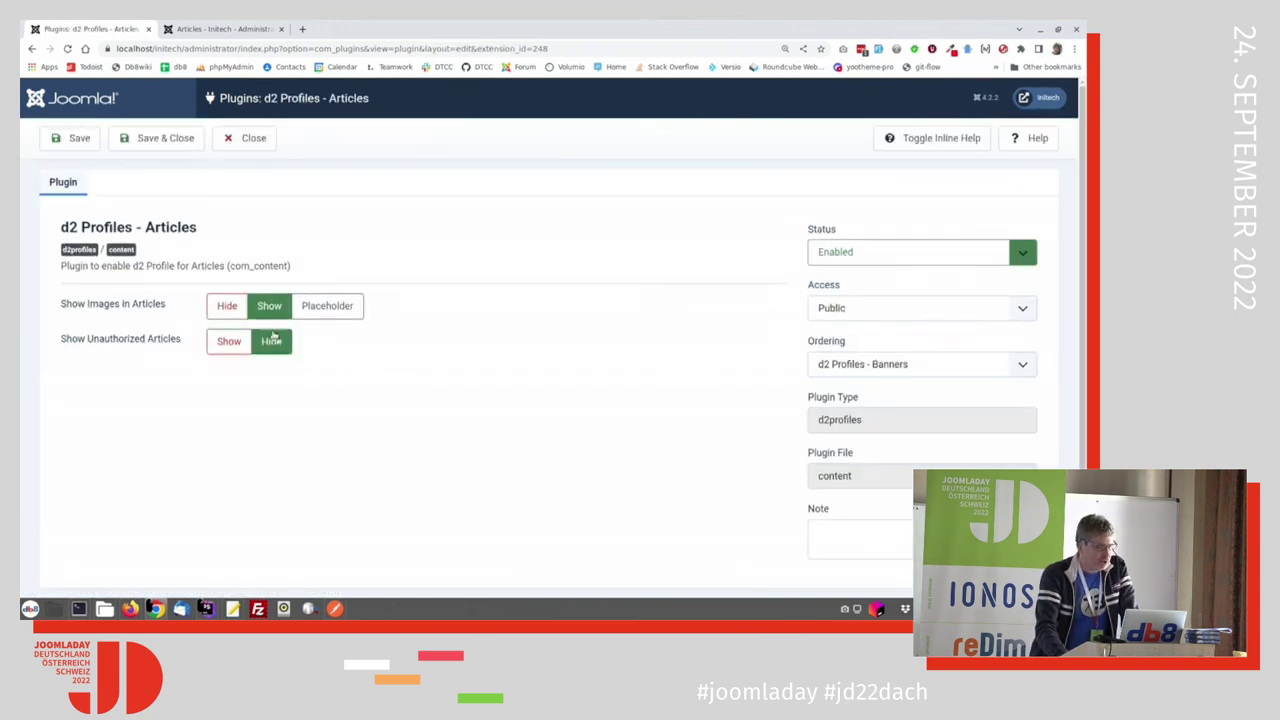
click(252, 28)
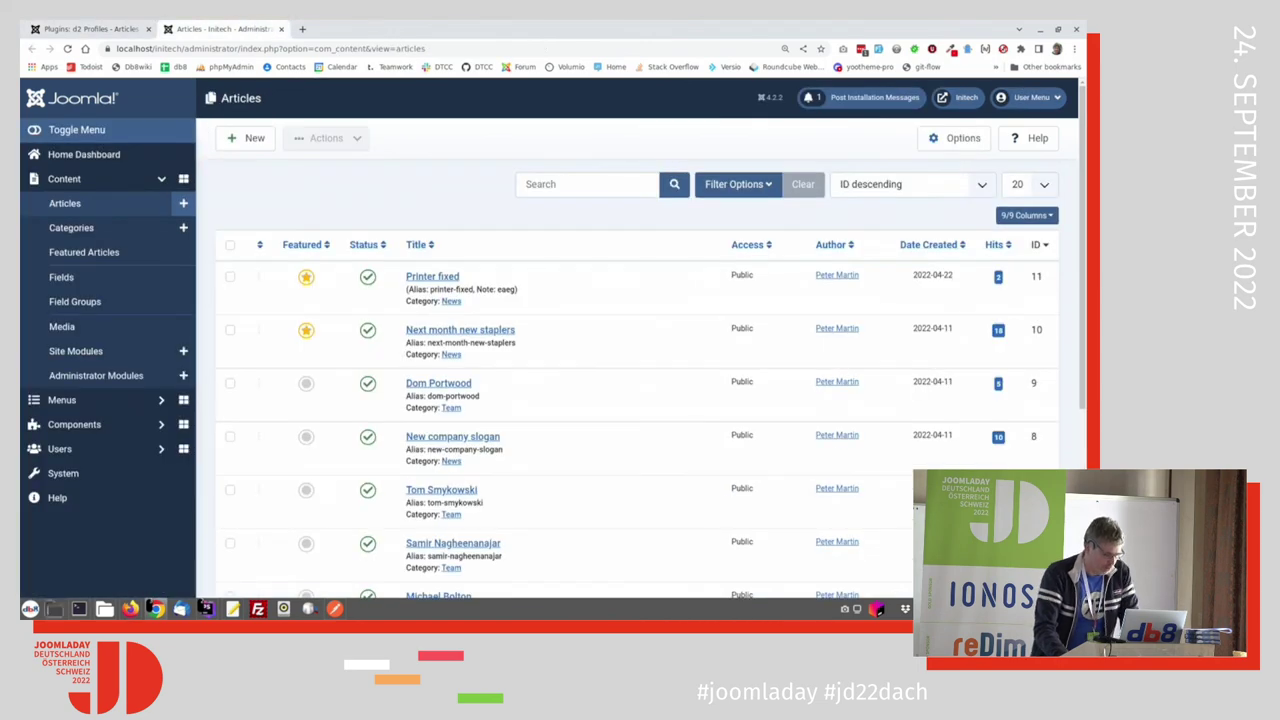
key(F5)
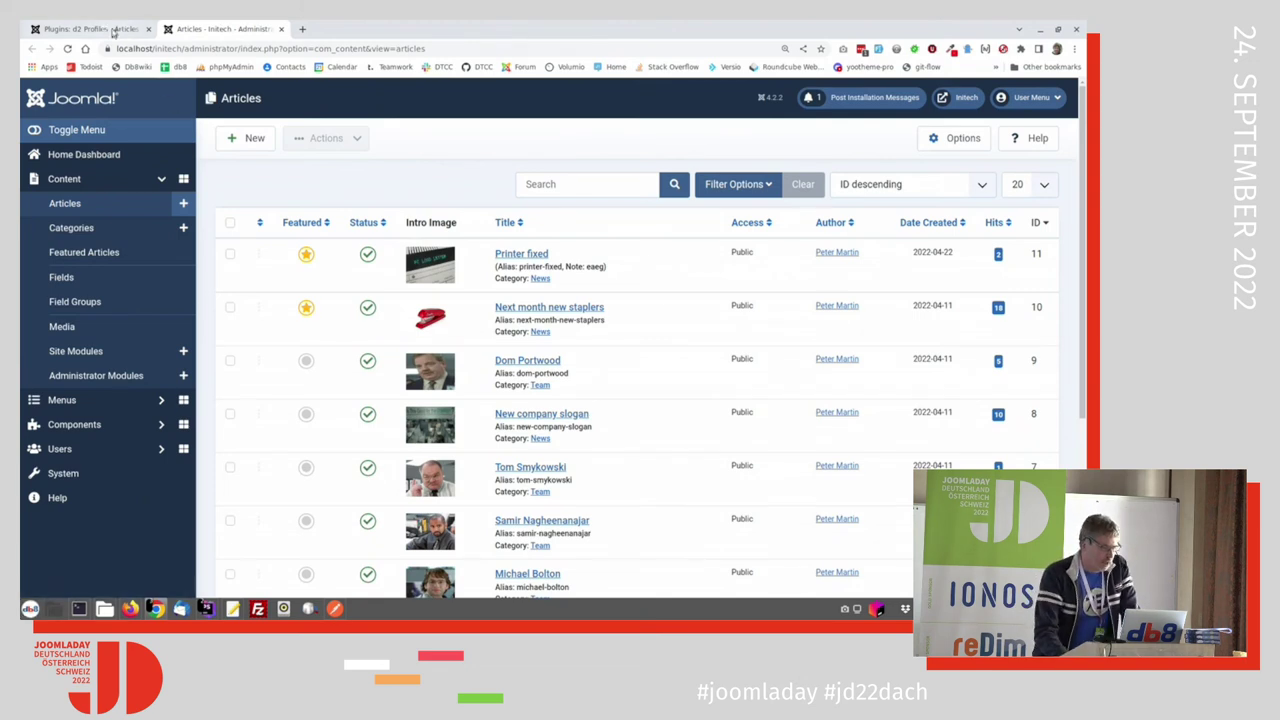
Step: Set d2 Profiles - Articles' Show Images in Articles to Placeholder and reload the Articles list
click(112, 30)
click(327, 306)
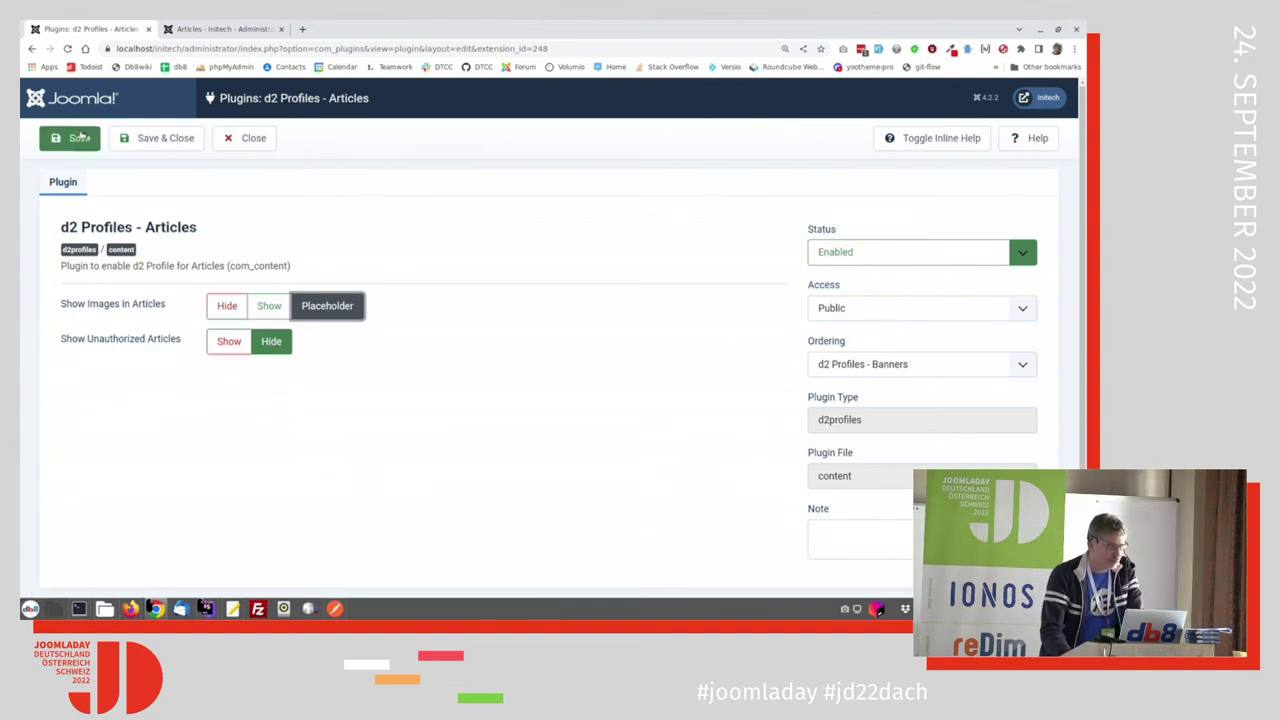
click(225, 29)
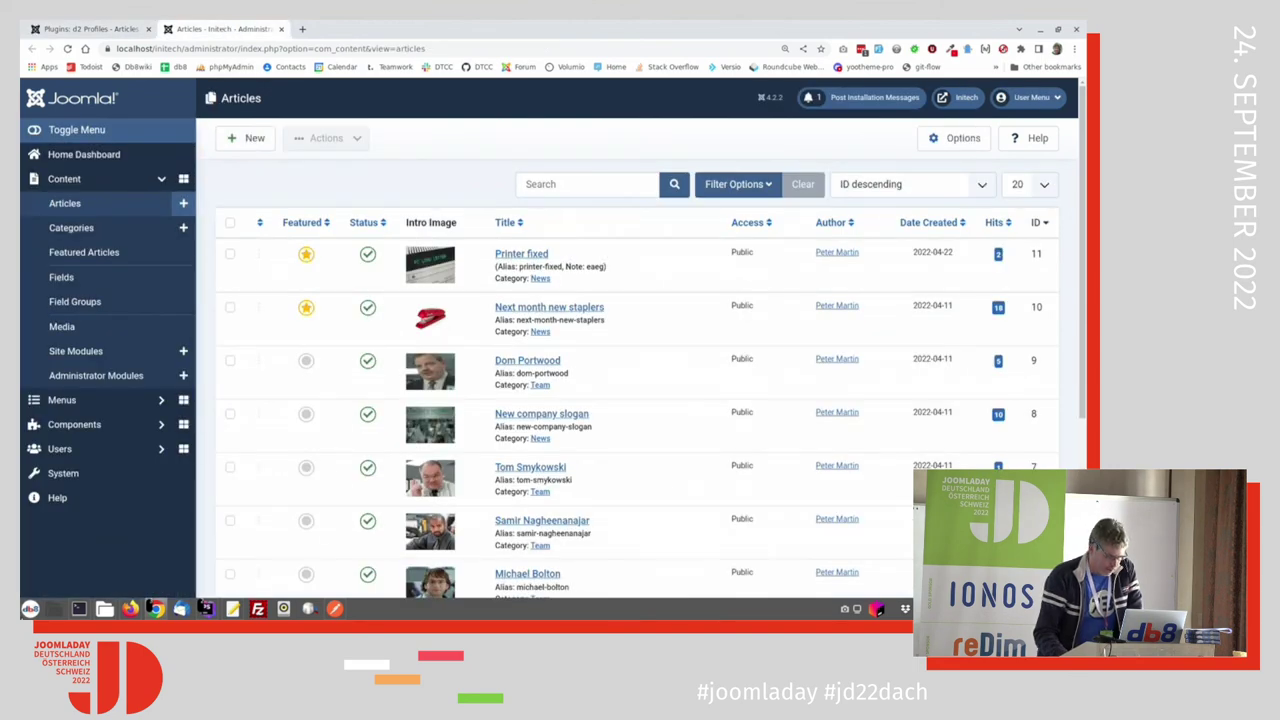
key(F5)
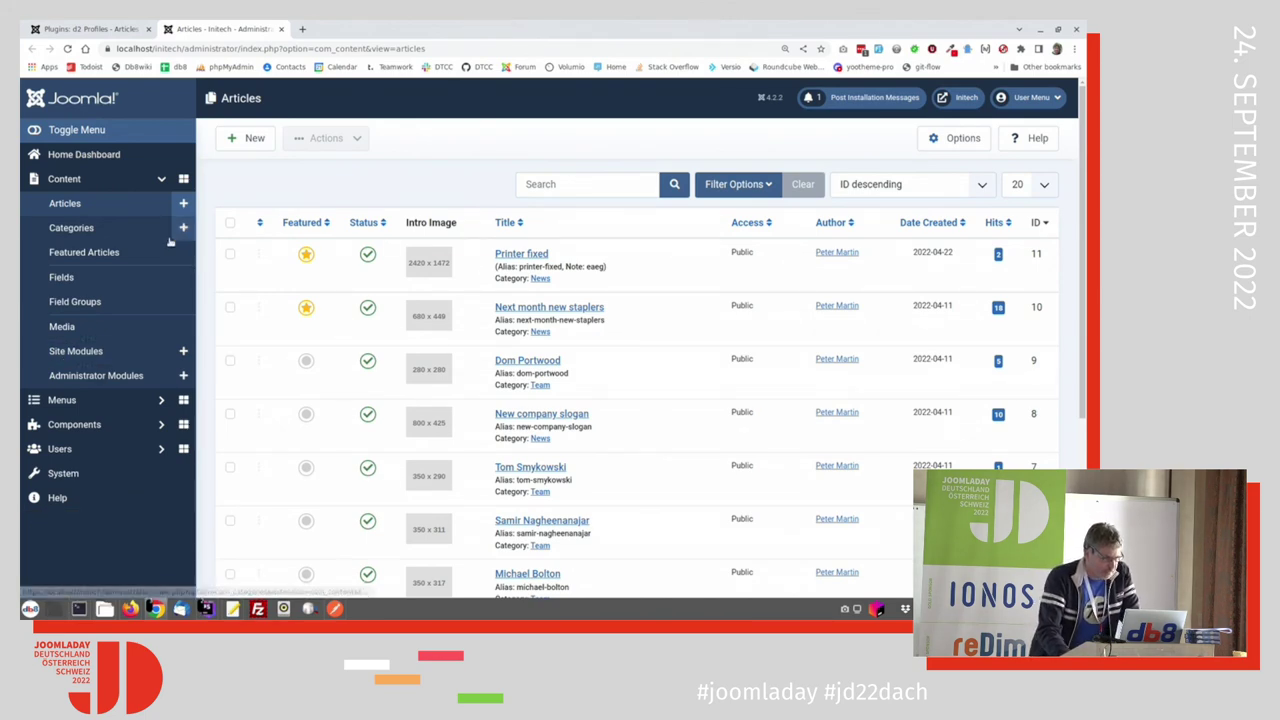
Step: Change d2 Profiles - Articles' Show Images in Articles back to Show and Save & Close
key(alt+Tab)
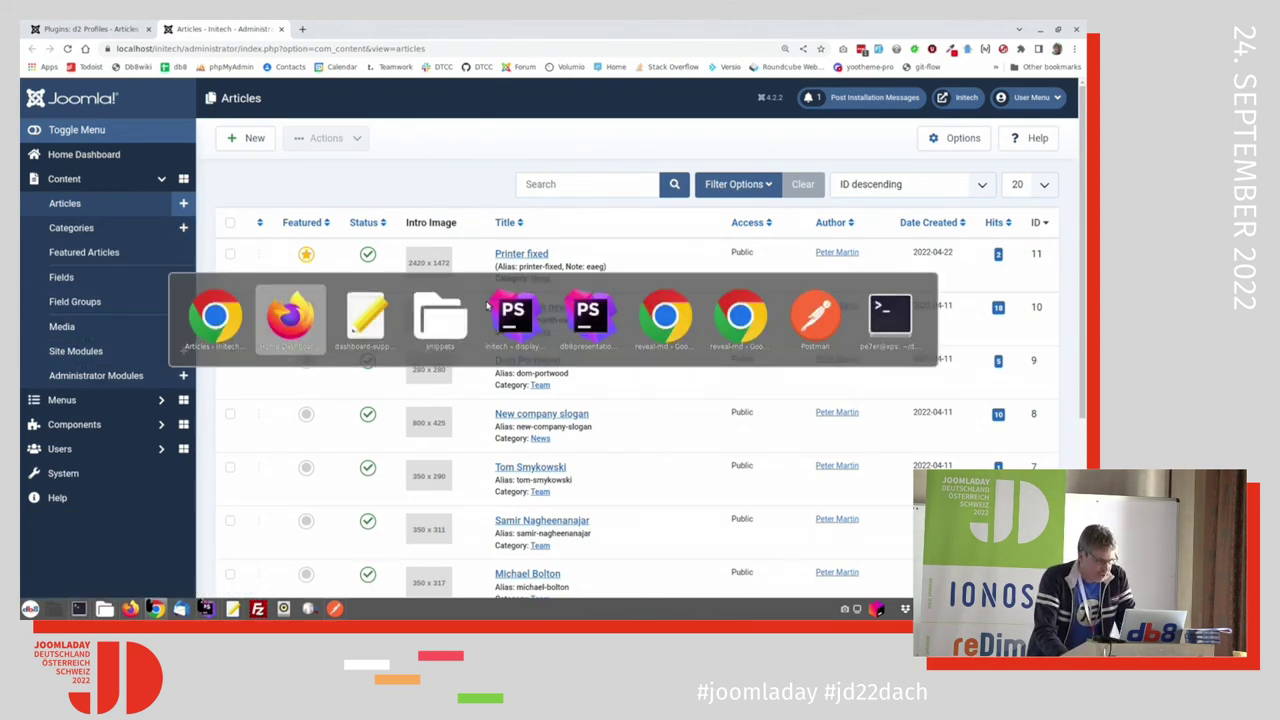
key(alt+Tab)
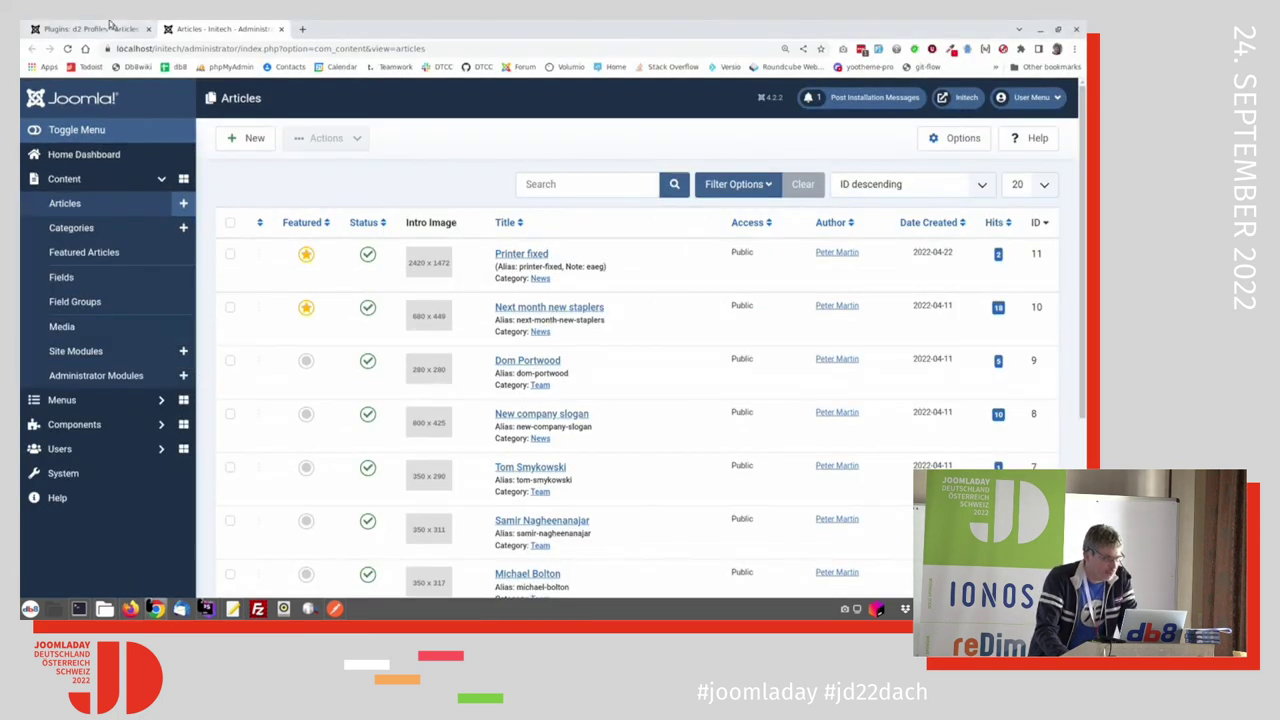
click(95, 28)
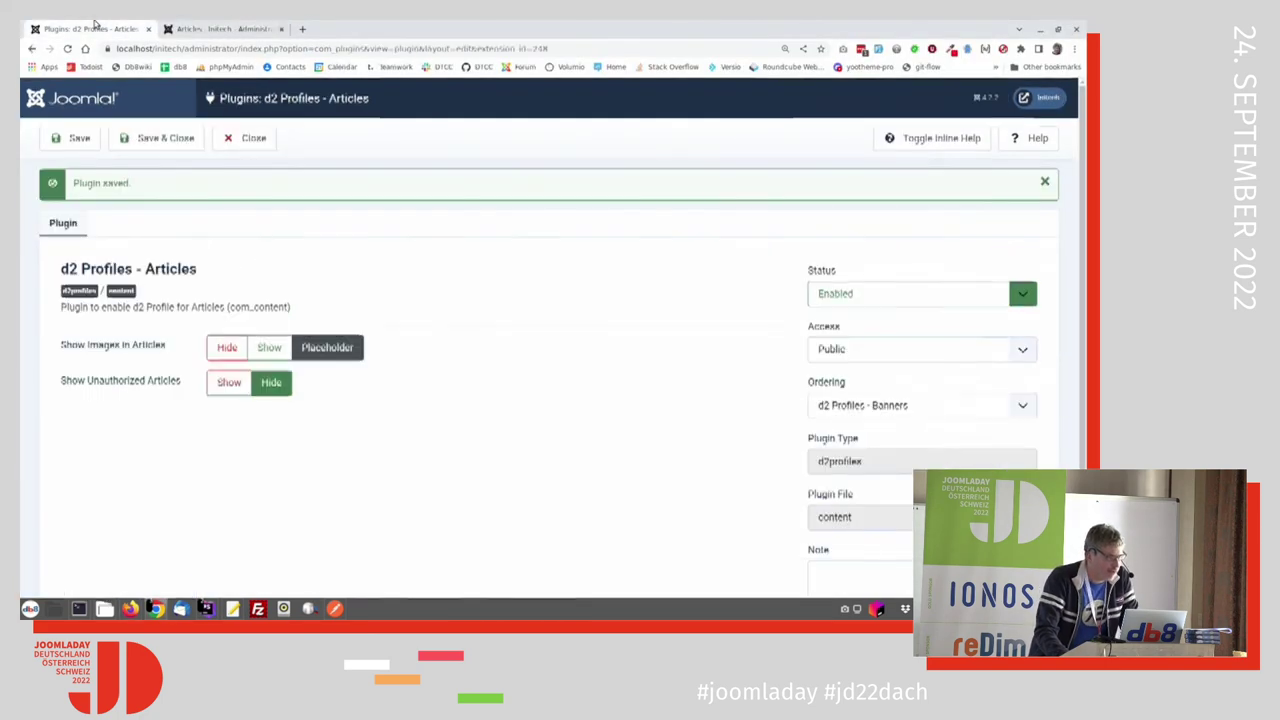
click(269, 347)
click(160, 138)
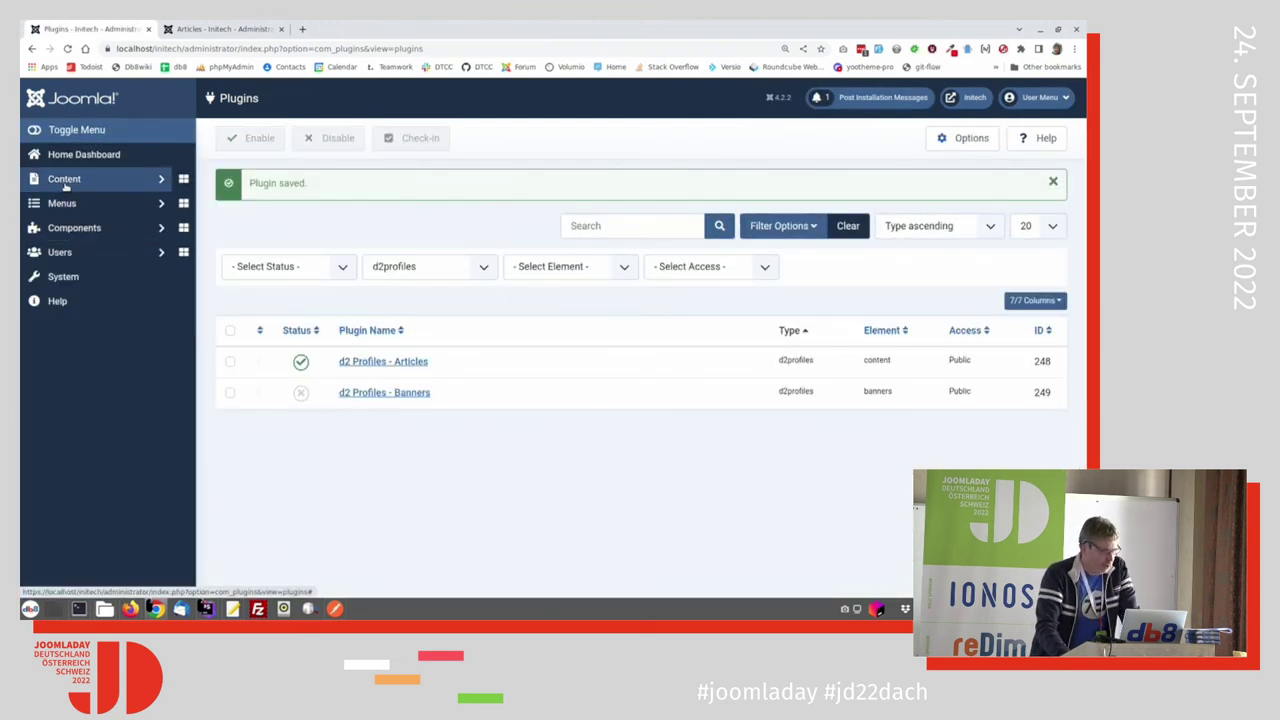
click(80, 228)
Step: Scroll through the Jagentur profile's tabs, fieldsets and fields, then open the Printer fixed article
click(54, 326)
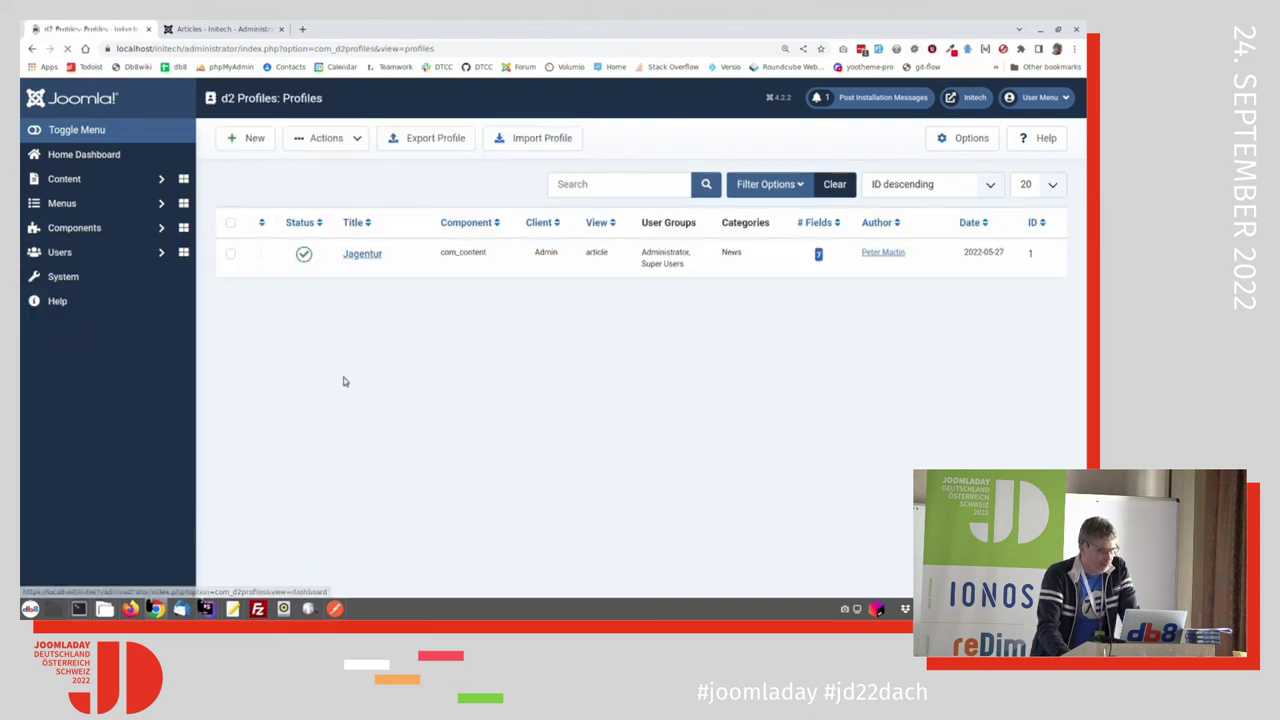
click(361, 256)
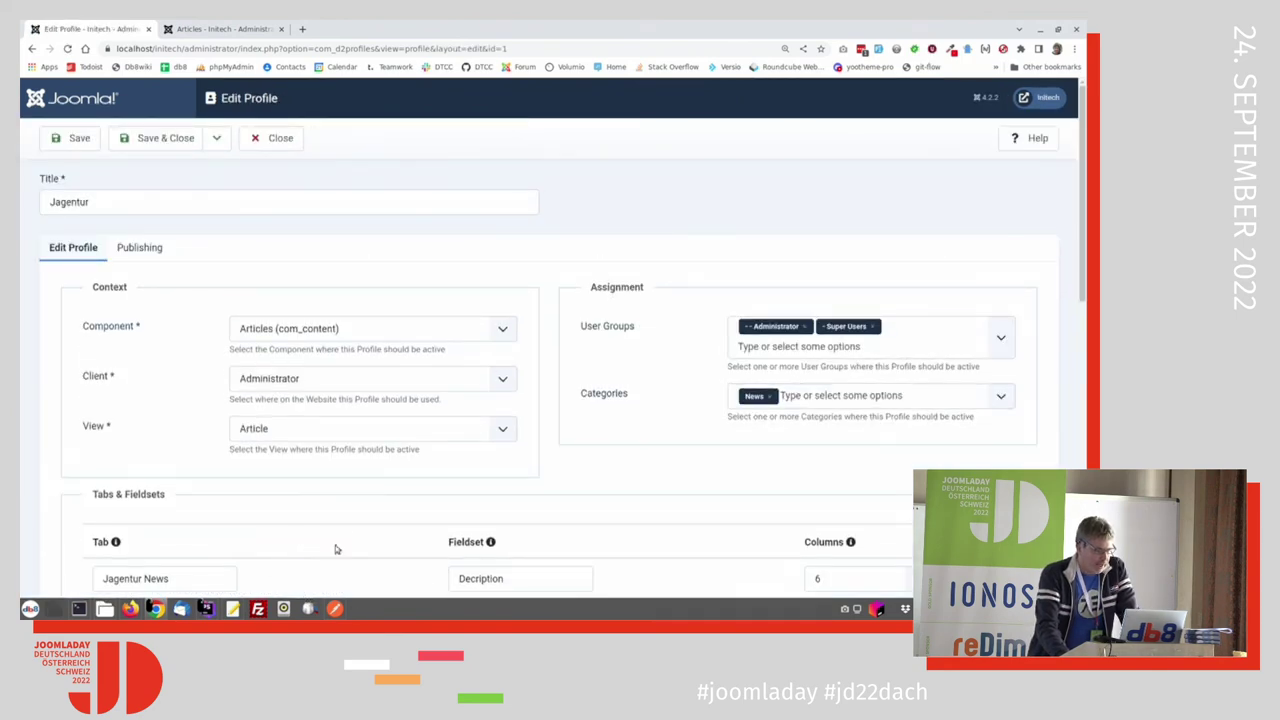
scroll(345, 515, down, 1)
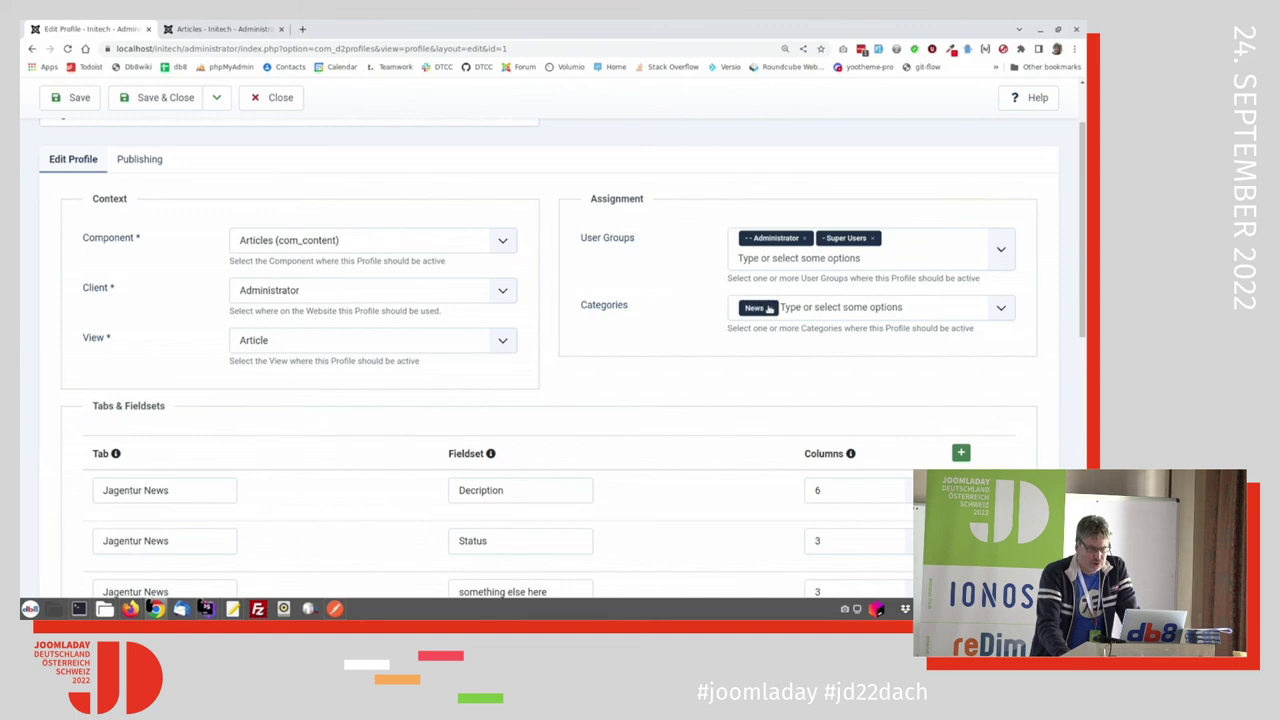
scroll(480, 520, down, 2)
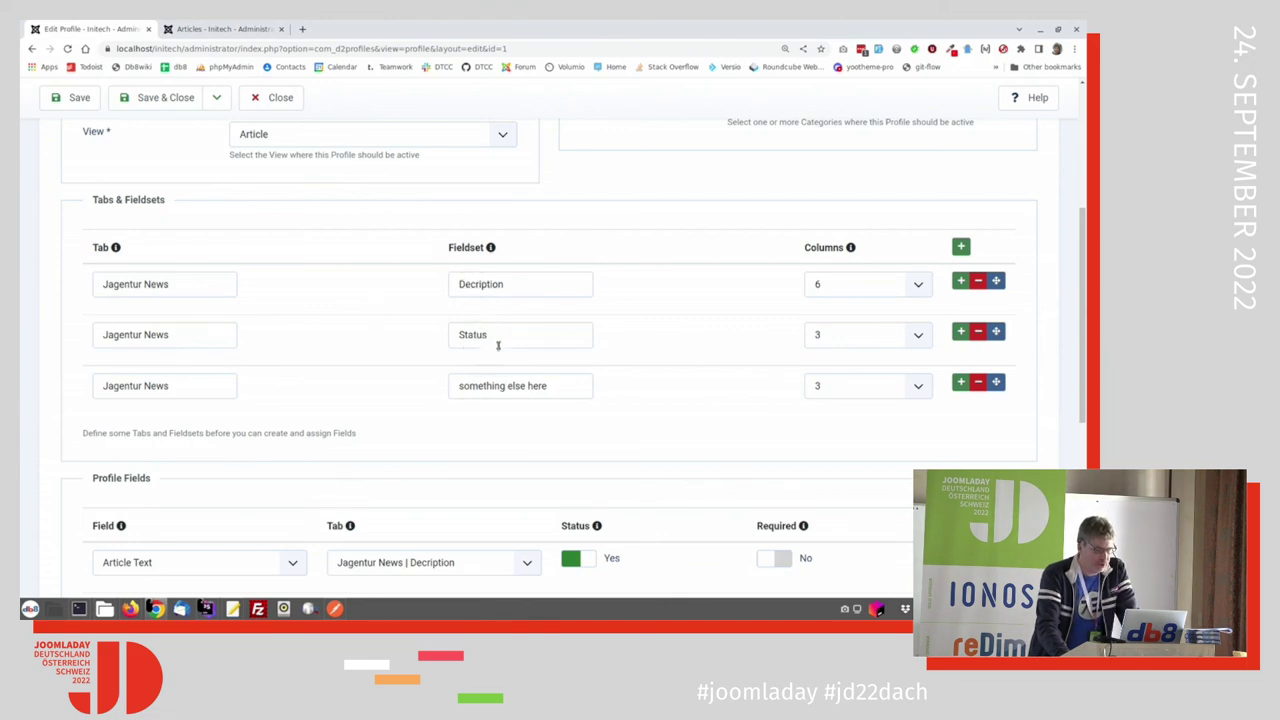
scroll(451, 457, down, 1)
scroll(451, 457, down, 3)
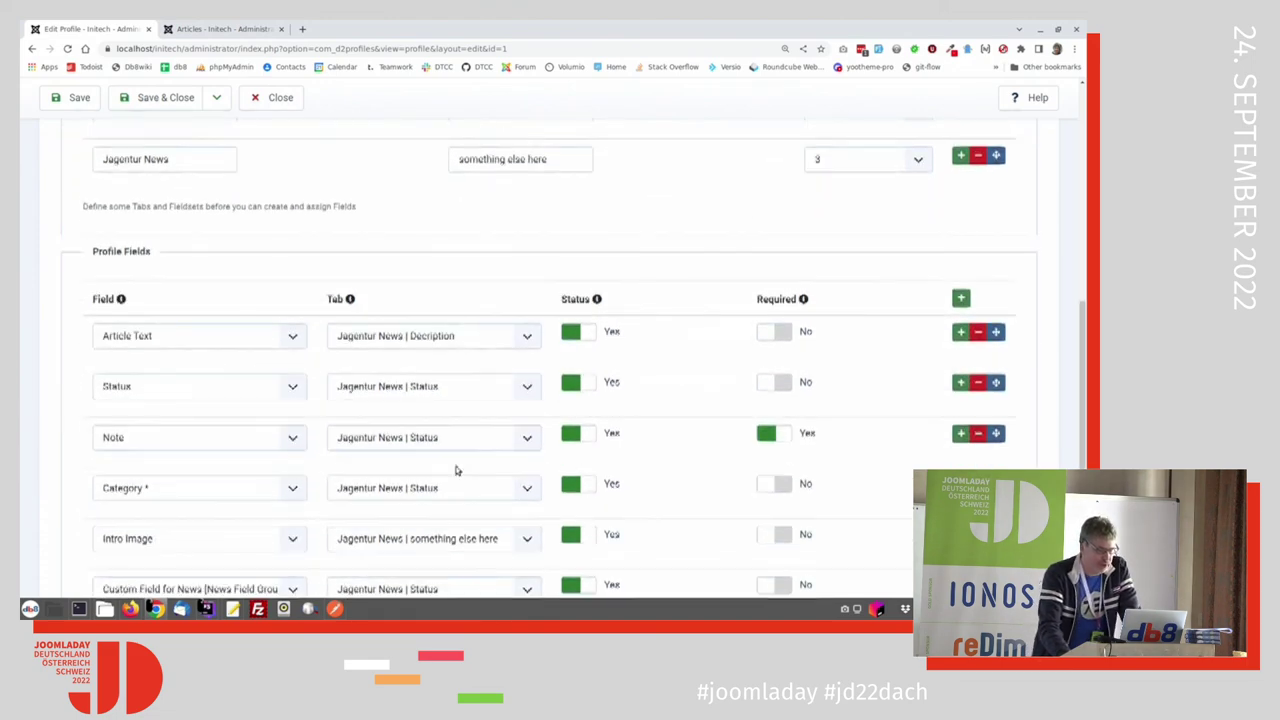
scroll(138, 400, down, 1)
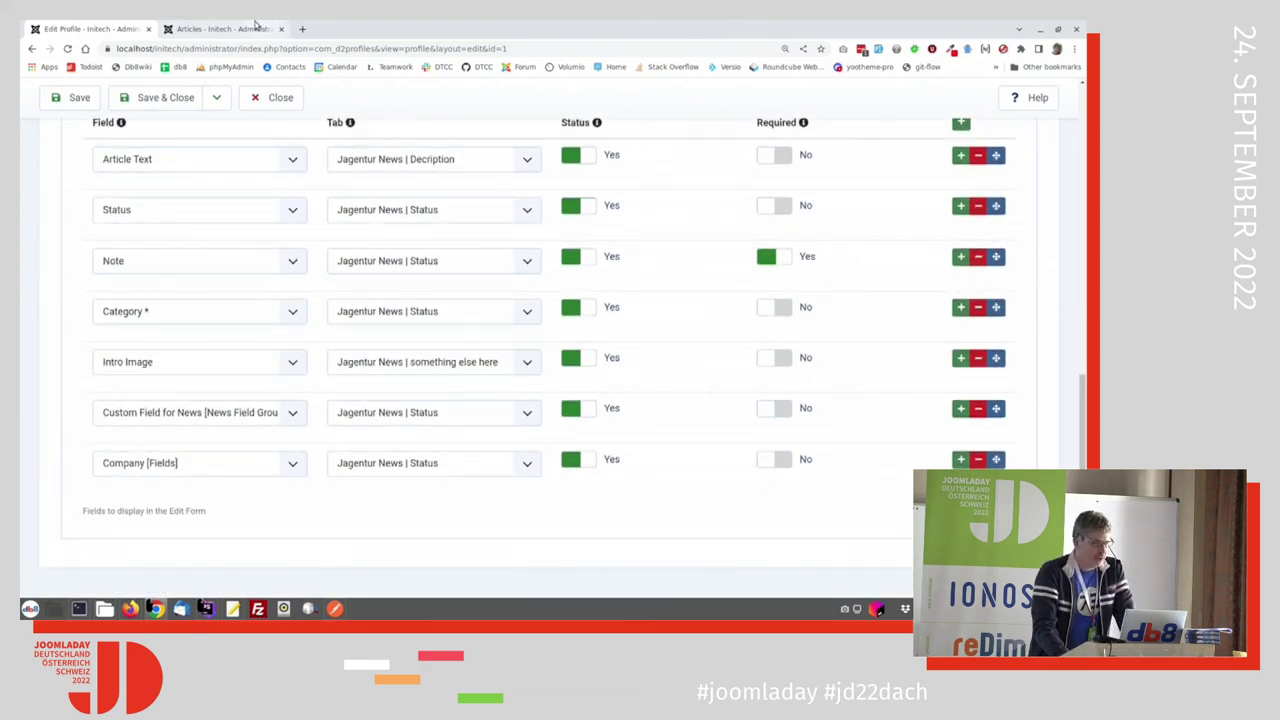
click(258, 28)
click(522, 254)
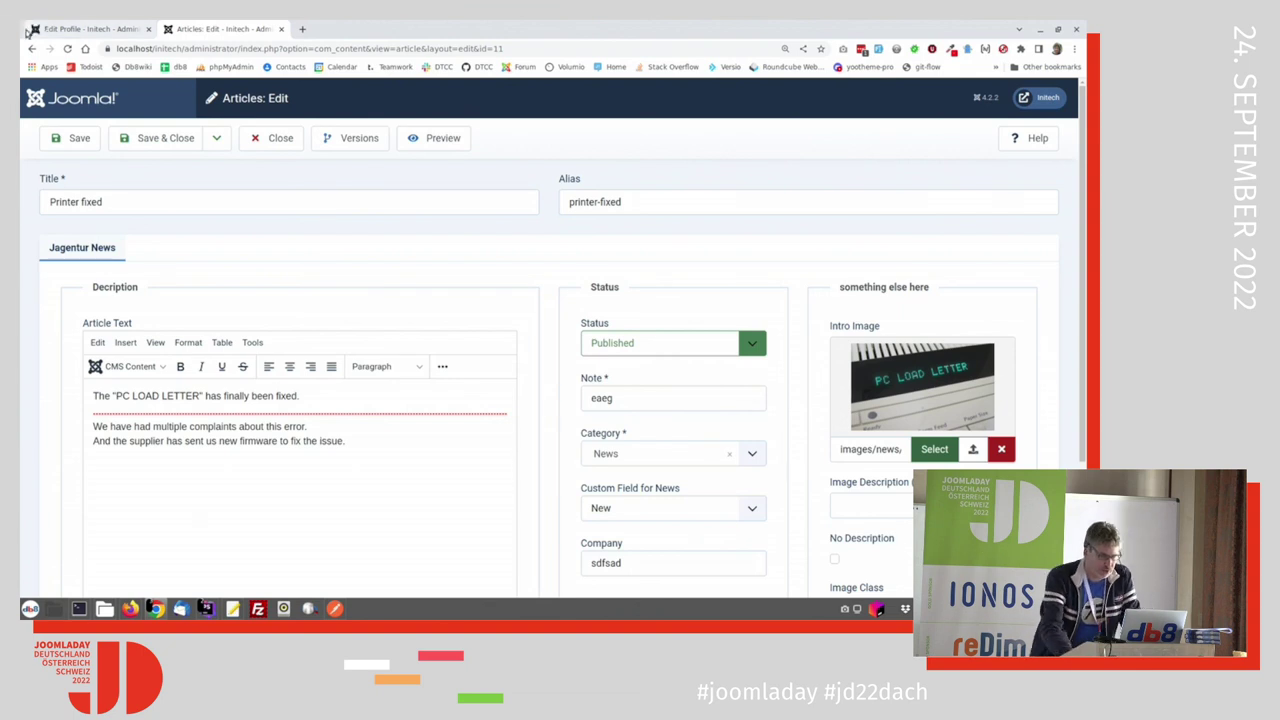
Step: Drag Intro Image below Article Text in Jagentur, save, and reload the Printer fixed article
click(93, 30)
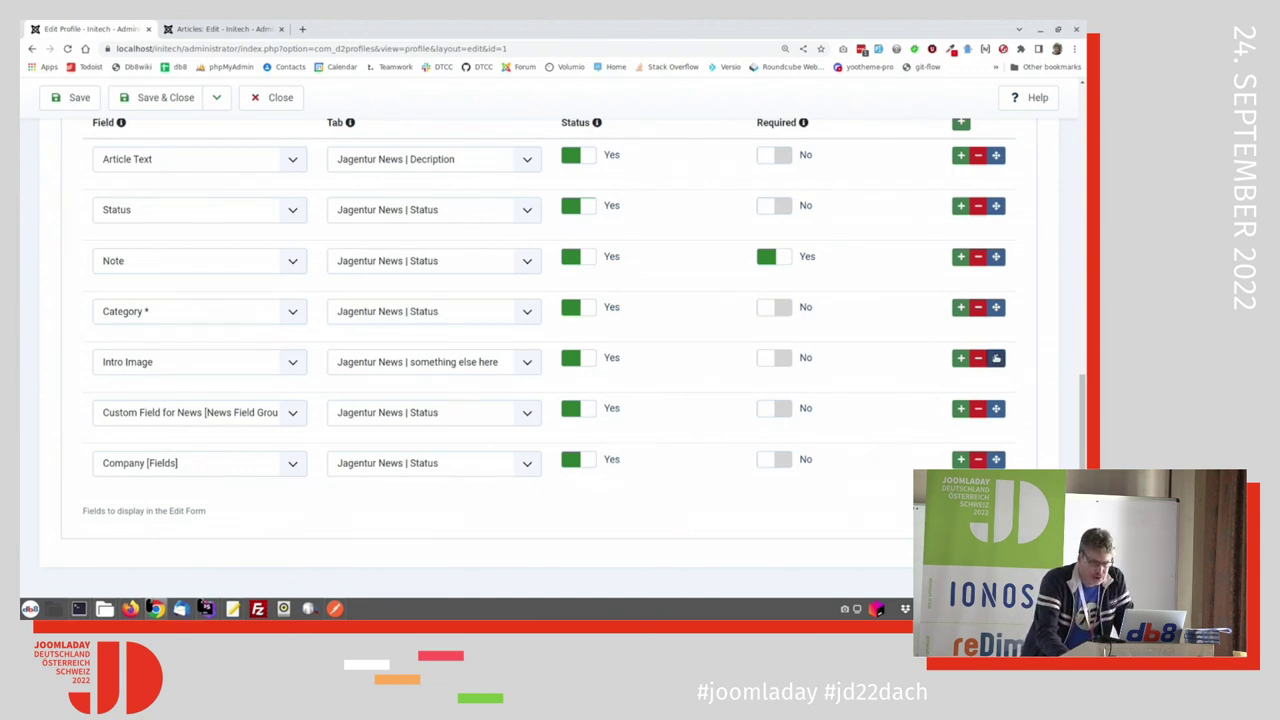
drag(996, 365, 986, 198)
click(50, 97)
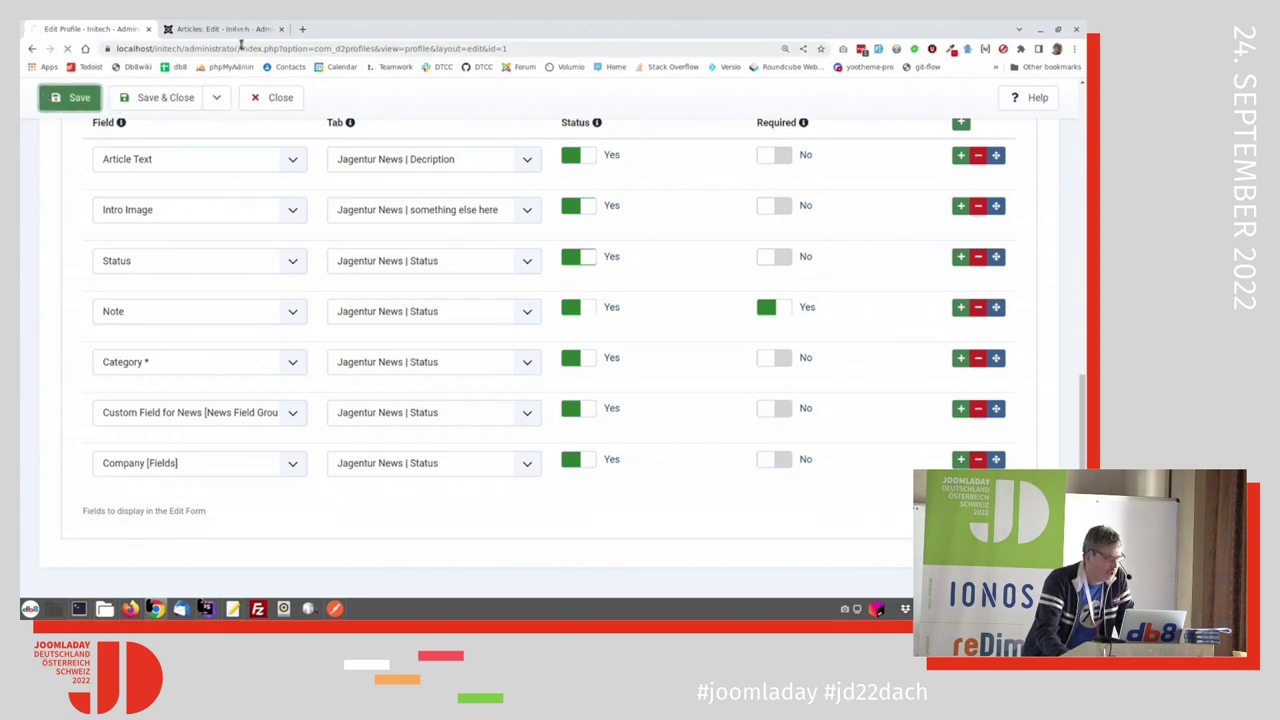
click(225, 29)
mouse_move(104, 607)
key(F5)
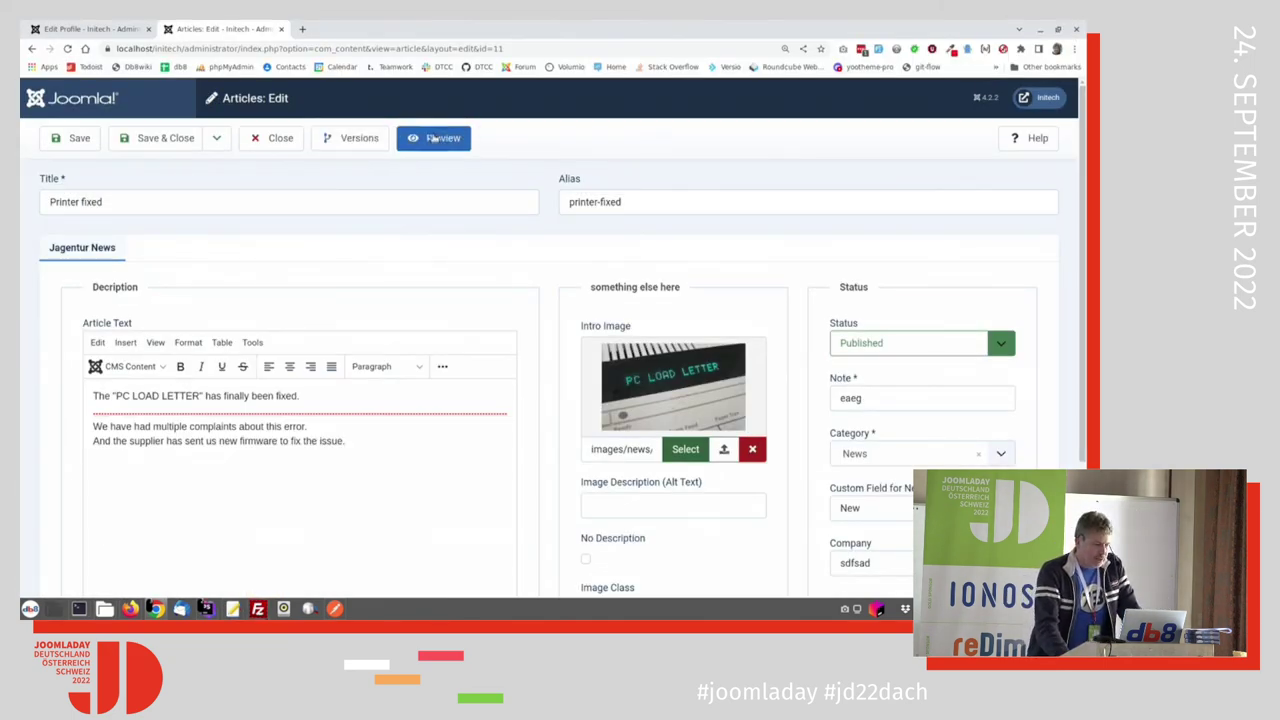
Step: Close the article, open the d2 Profiles Profiles list, and check in the locked Jagentur profile
click(275, 138)
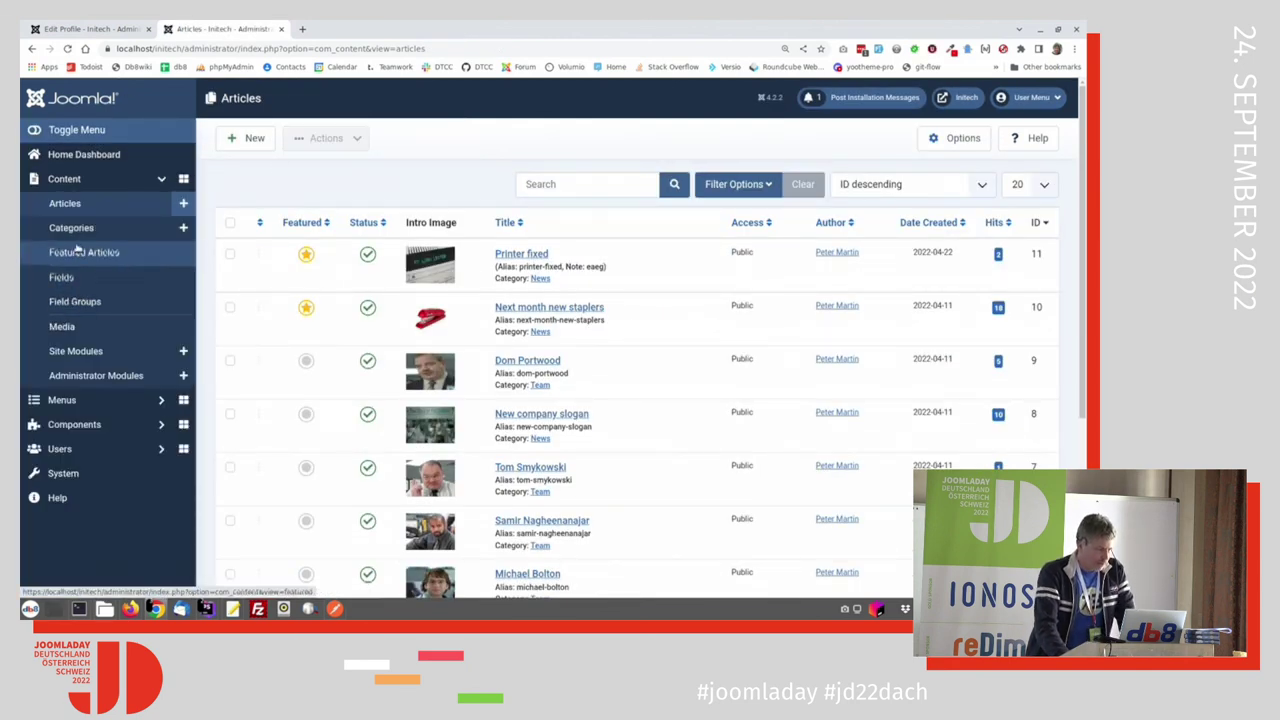
click(62, 425)
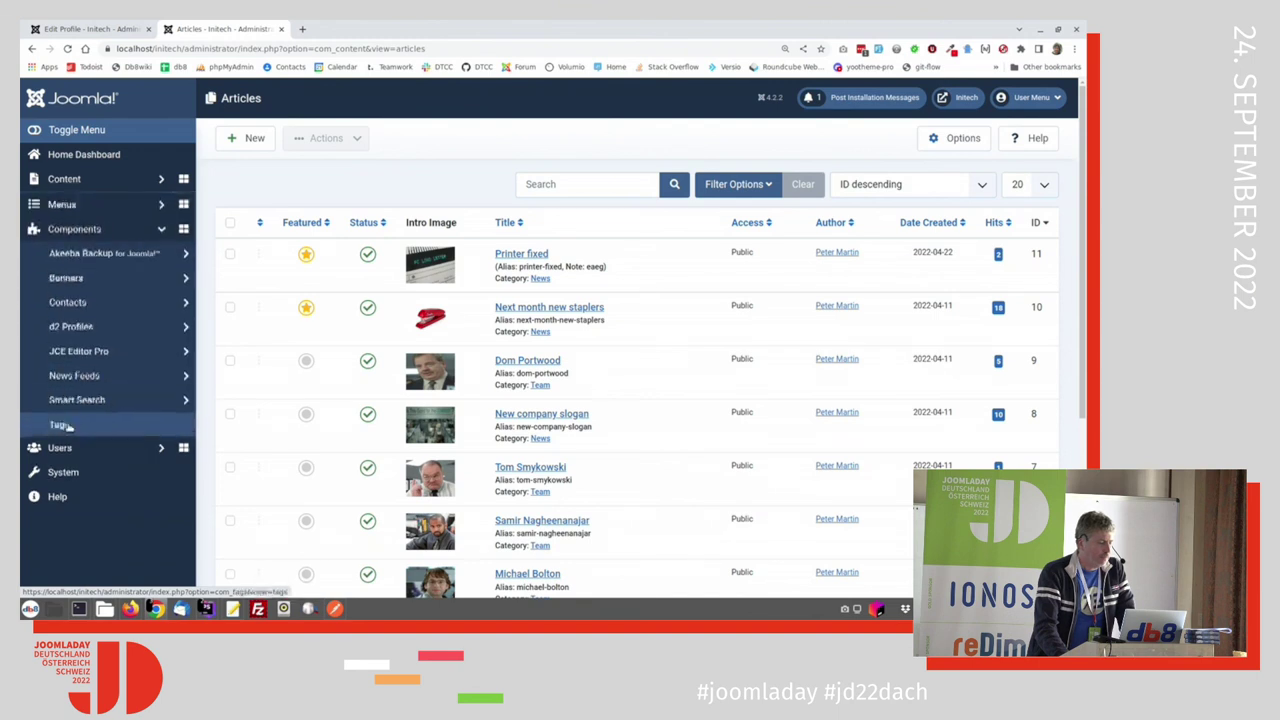
click(71, 325)
click(72, 352)
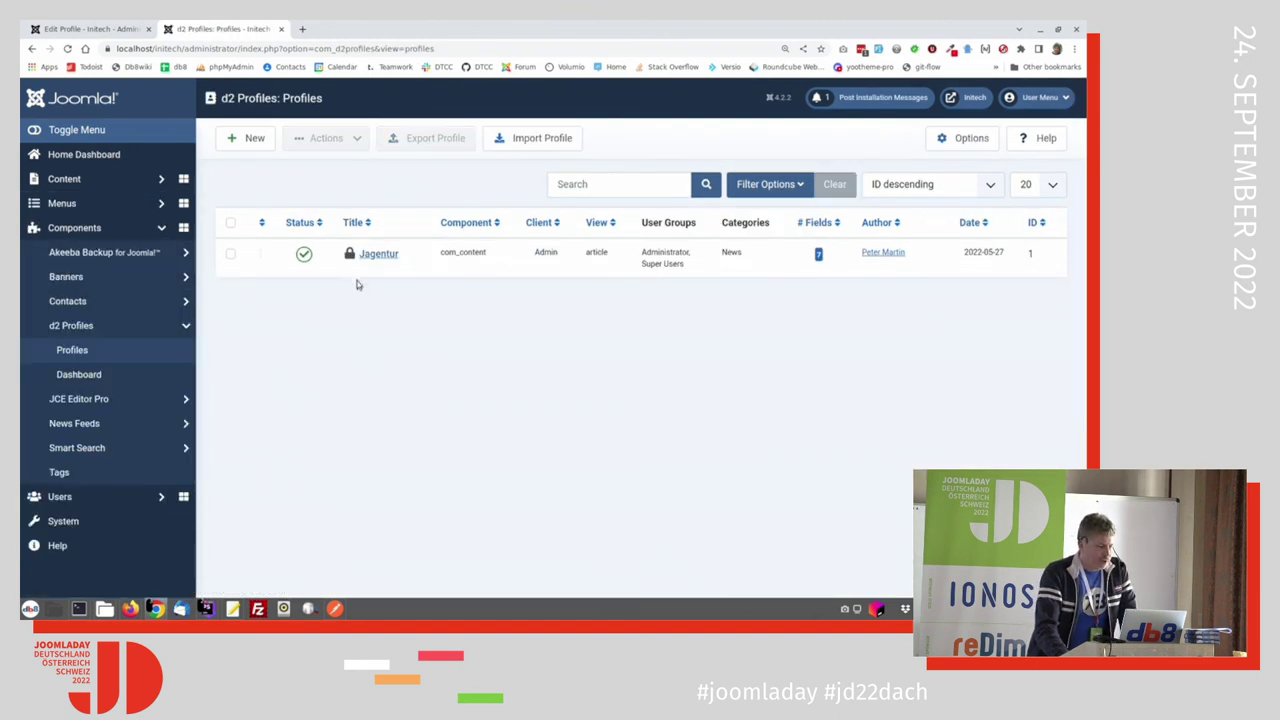
click(348, 256)
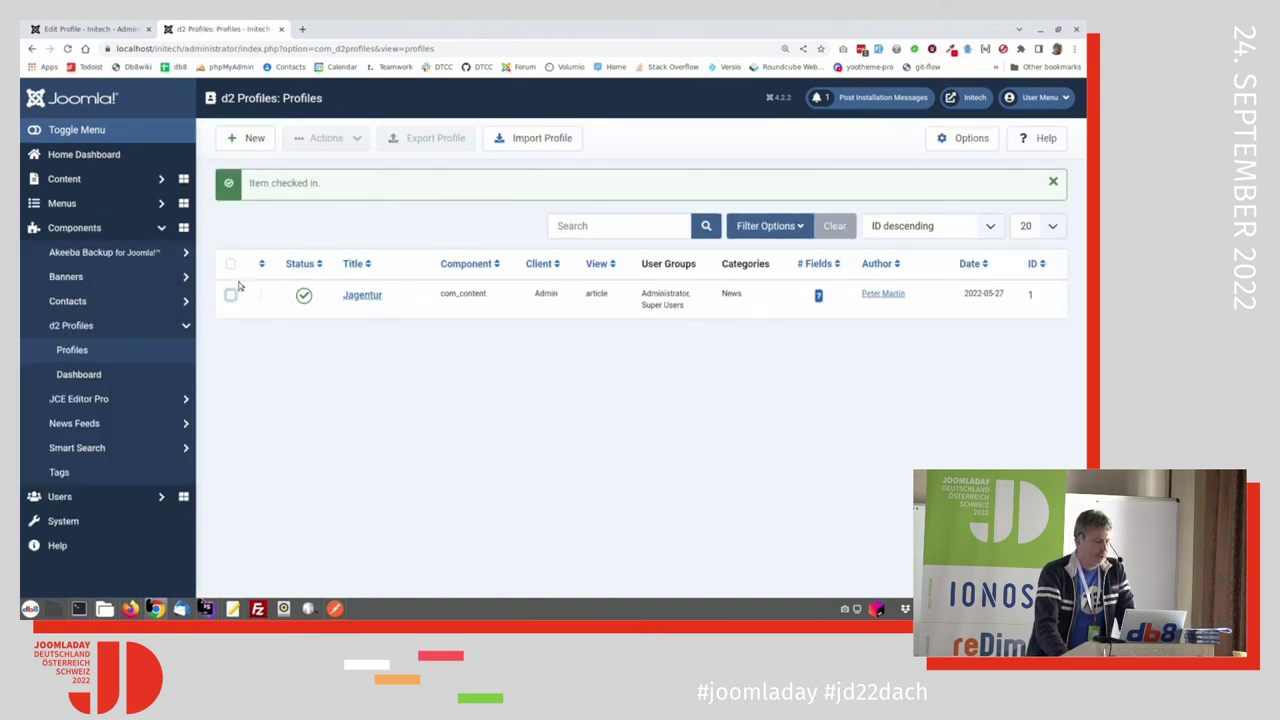
Step: Export Jagentur to d2profiles-20220924-125851.json and review the downloaded file
click(230, 295)
click(419, 142)
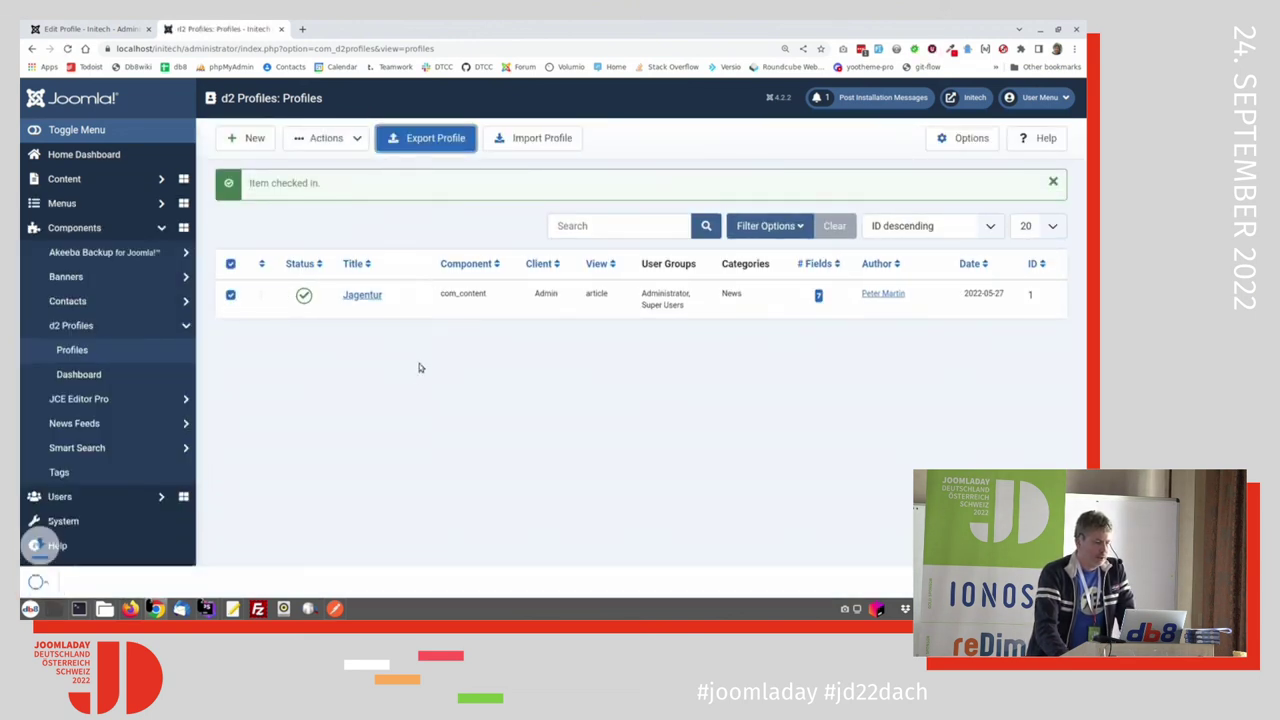
click(87, 587)
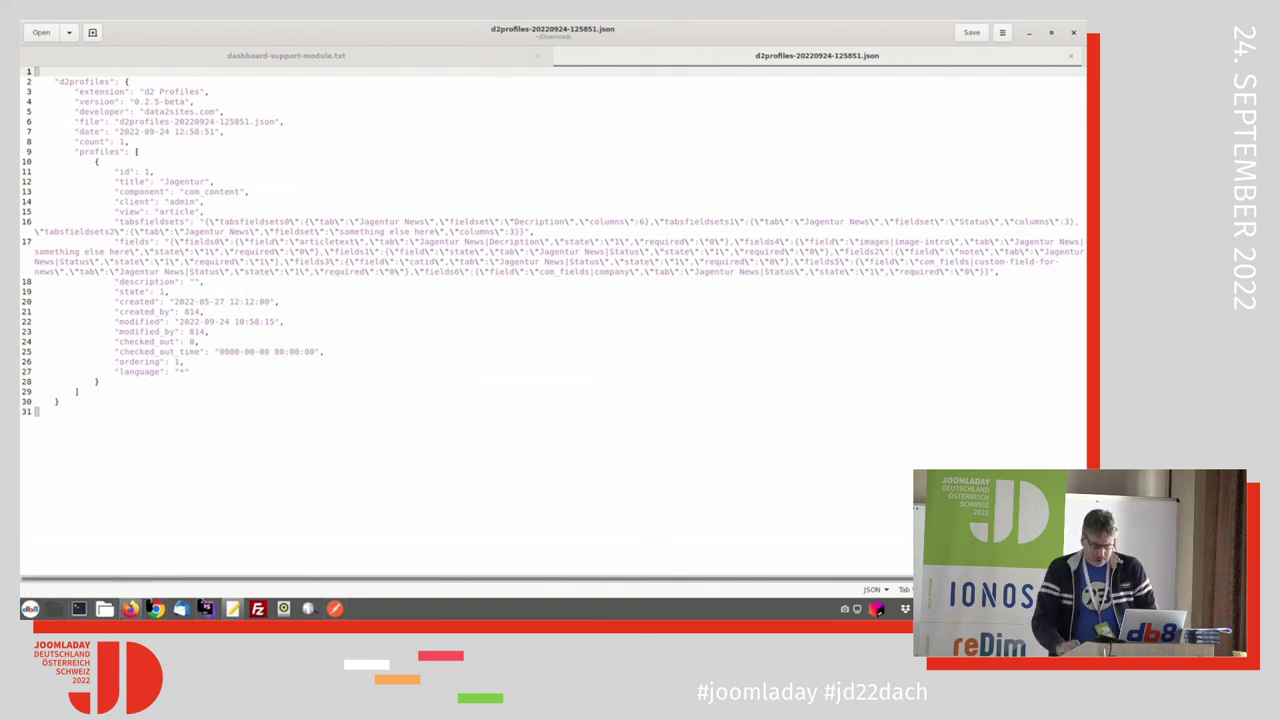
click(291, 59)
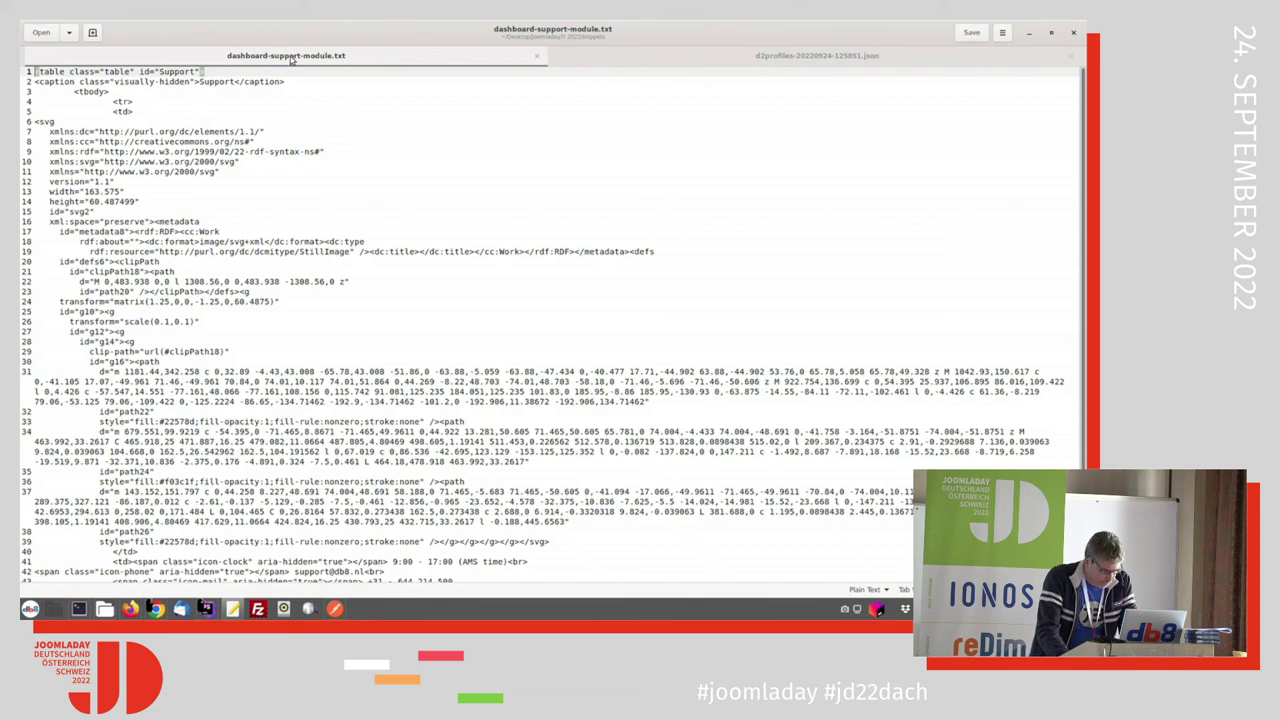
key(alt+Tab)
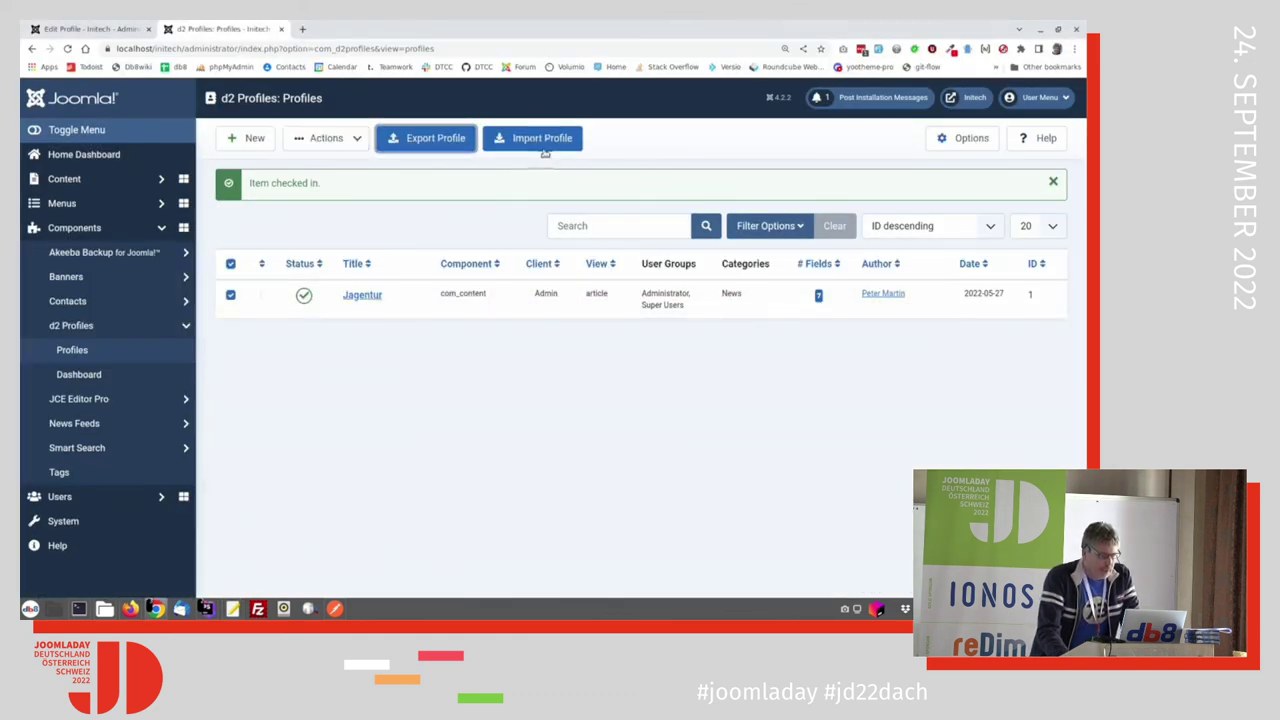
Step: Import d2profiles-20220924-125851.json from Downloads, creating the Jagentur [imported] profile with ID 2
click(543, 143)
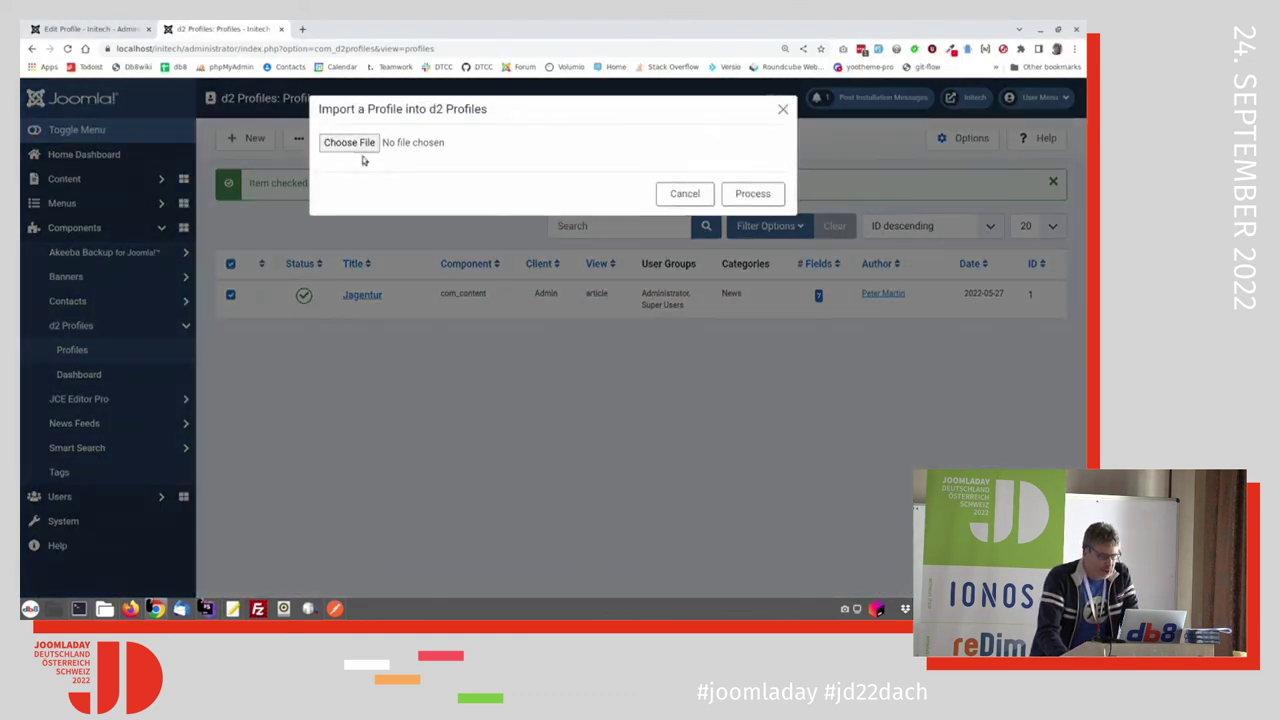
click(358, 145)
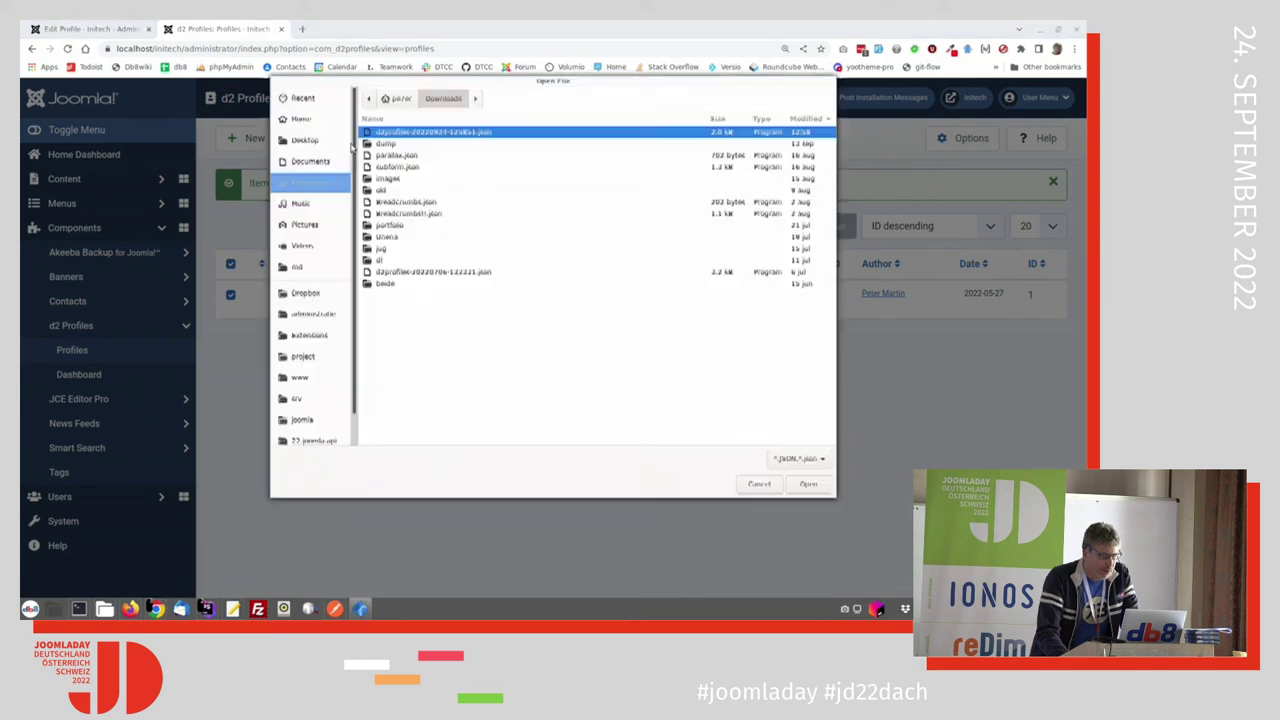
click(810, 486)
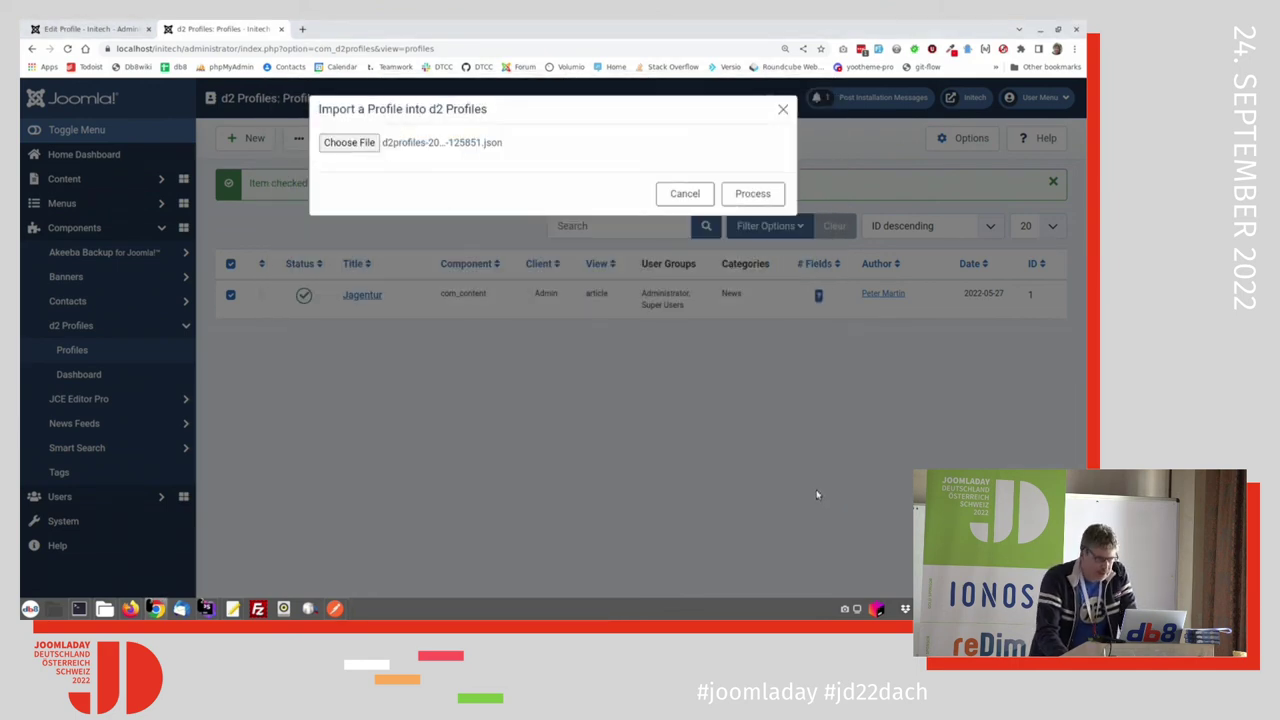
key(Tab)
key(Return)
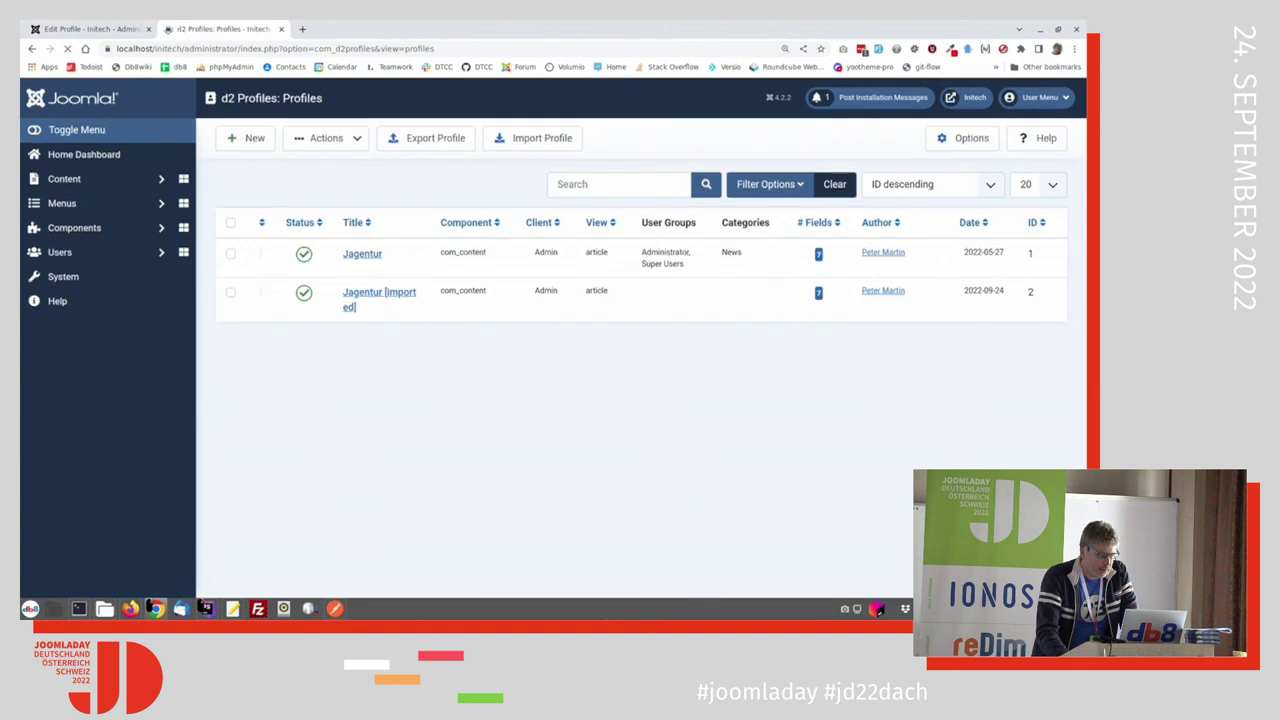